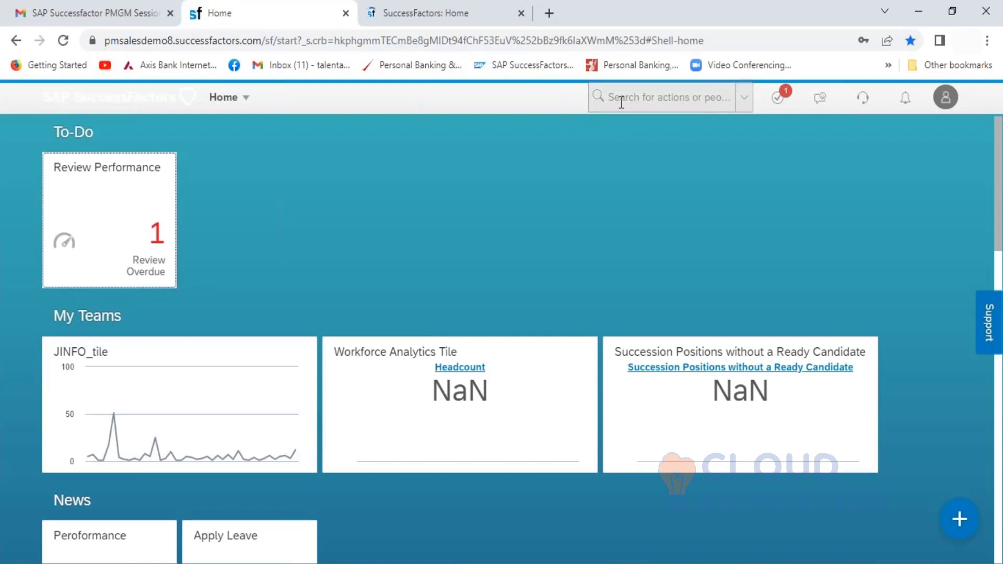
Search the actions for "Manage template" and open the Manage Templates admin page.
left_click(621, 101)
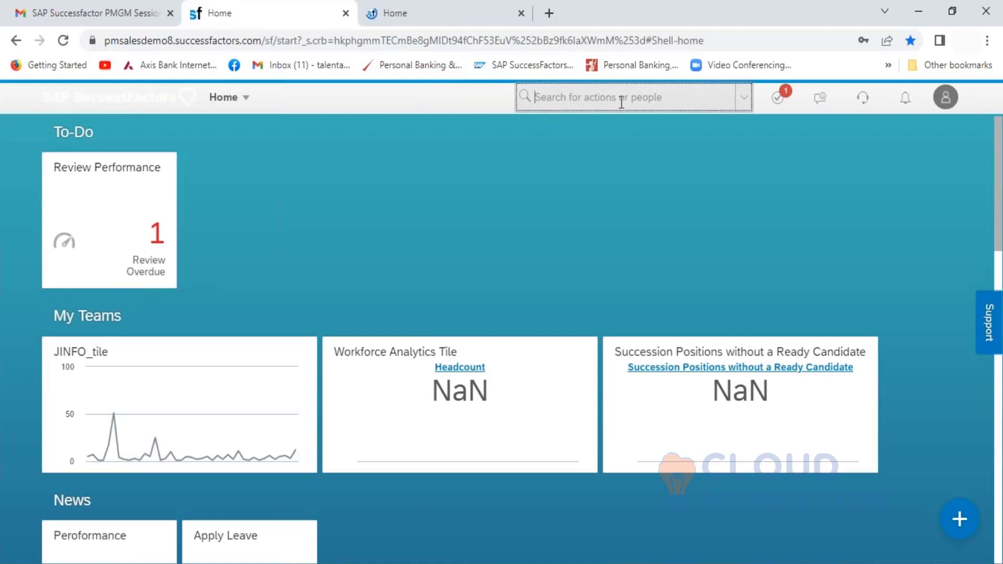
type("Manage tem")
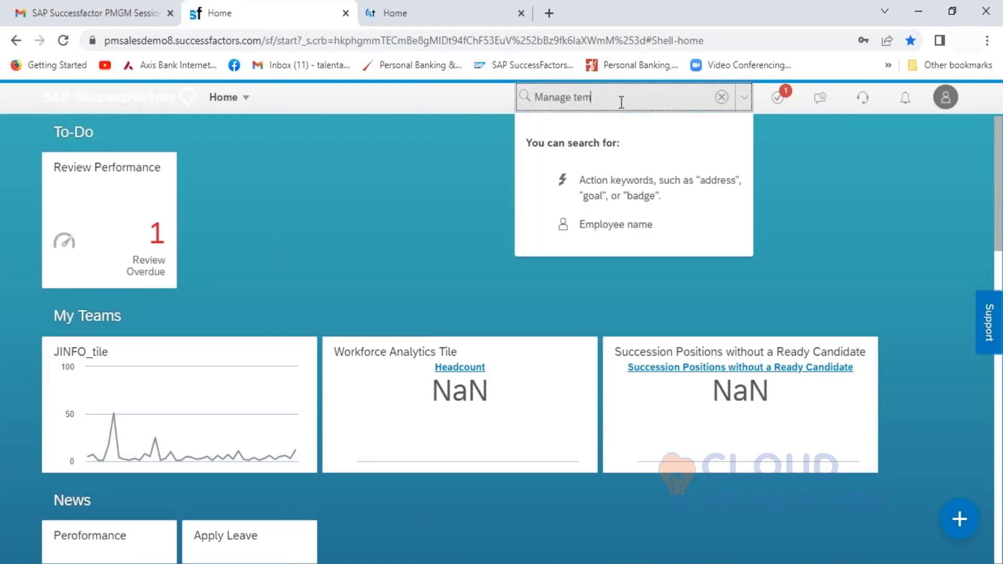
type("plate")
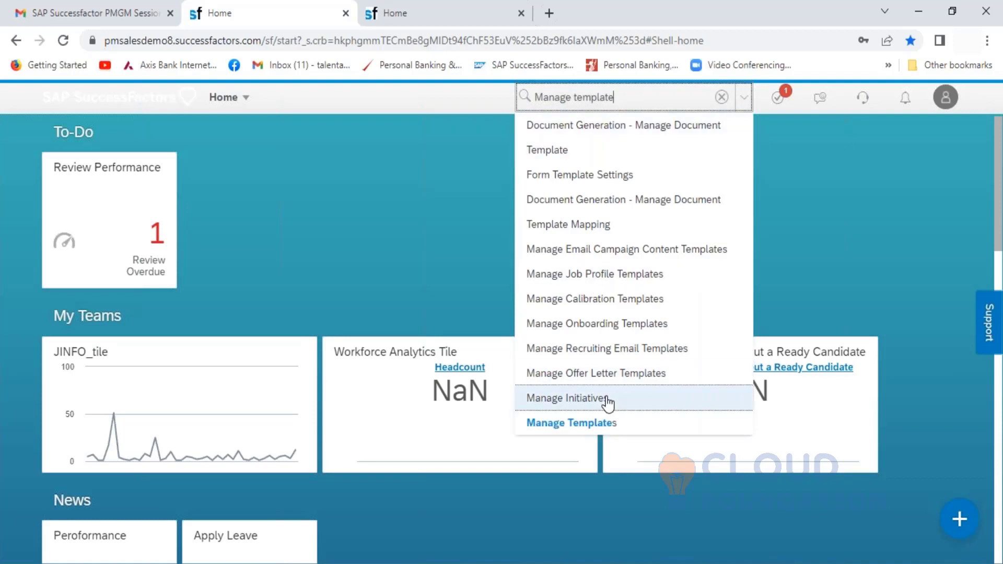
left_click(600, 427)
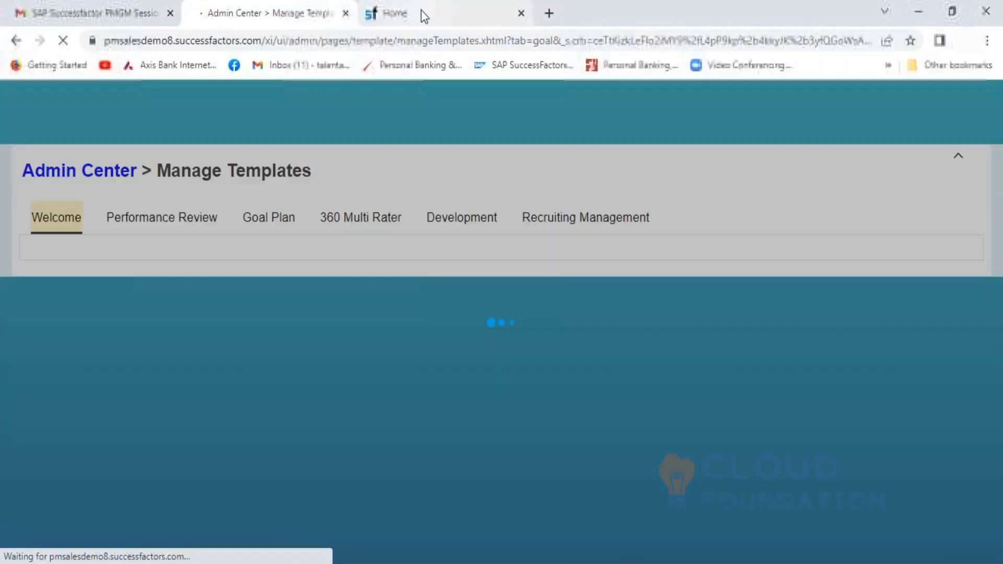
In the second SuccessFactors session, proxy as the employee titled SVP Operations & Maintenance, entering the employee's name as target user.
left_click(421, 11)
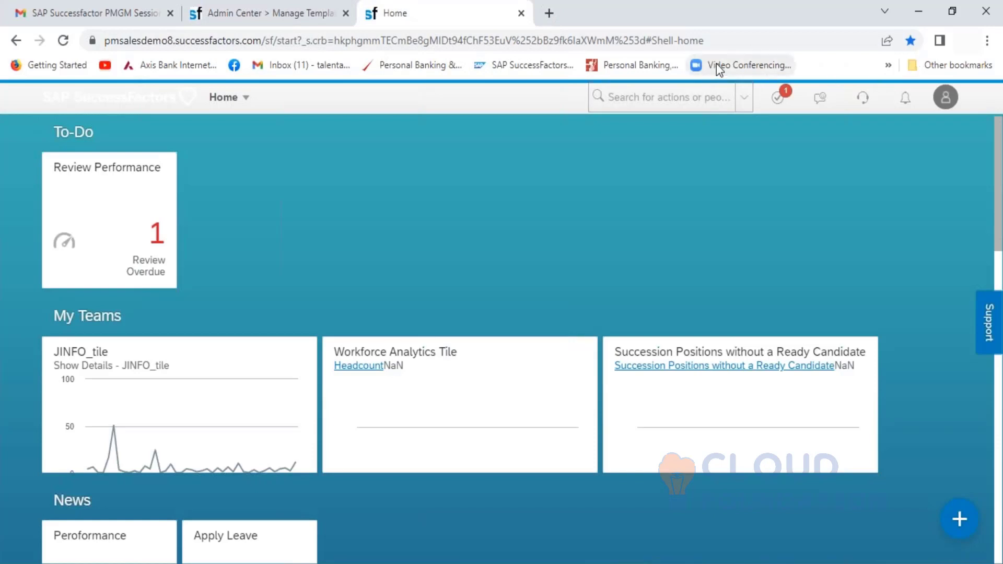
left_click(743, 62)
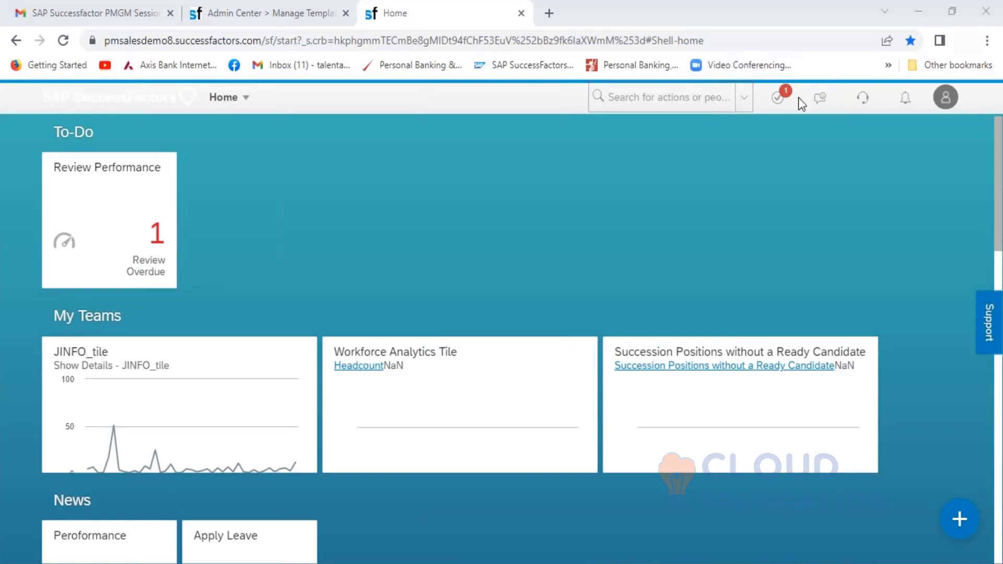
left_click(948, 104)
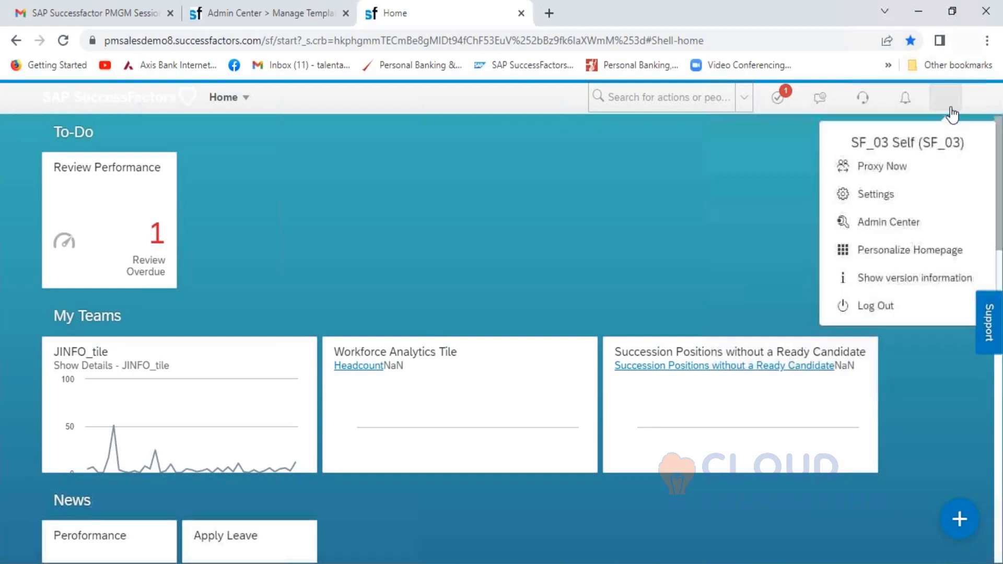
left_click(883, 168)
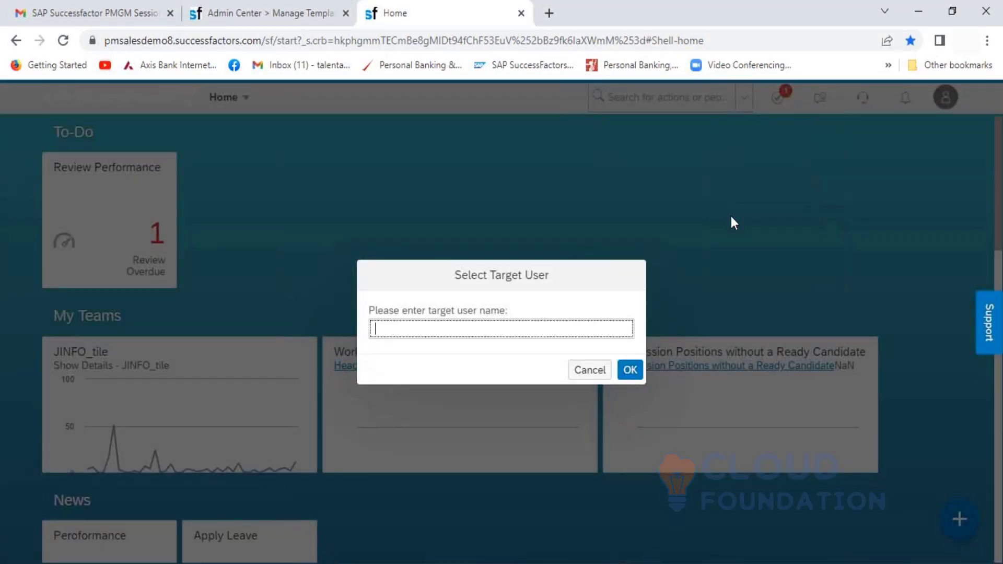
type("Ahmad")
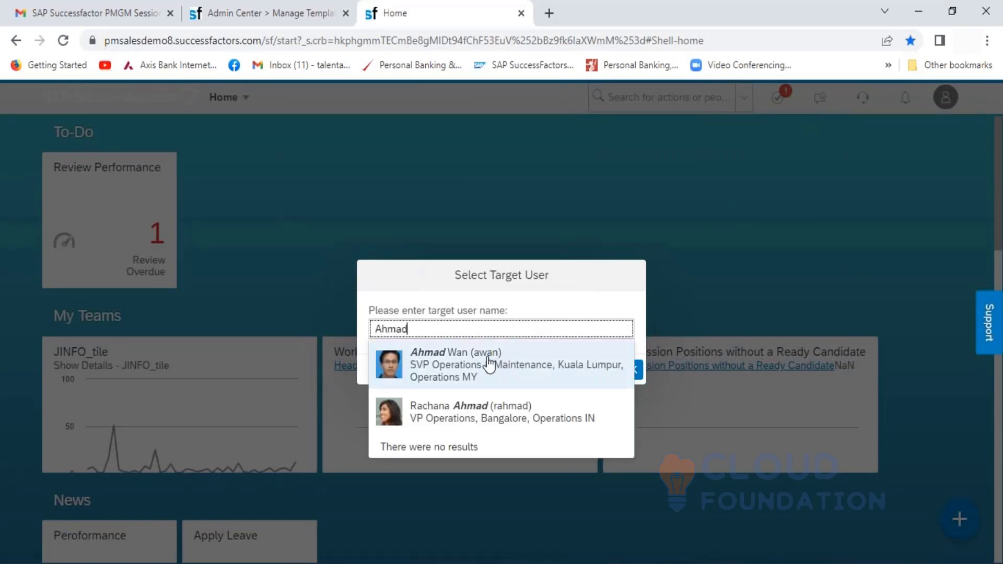
left_click(481, 361)
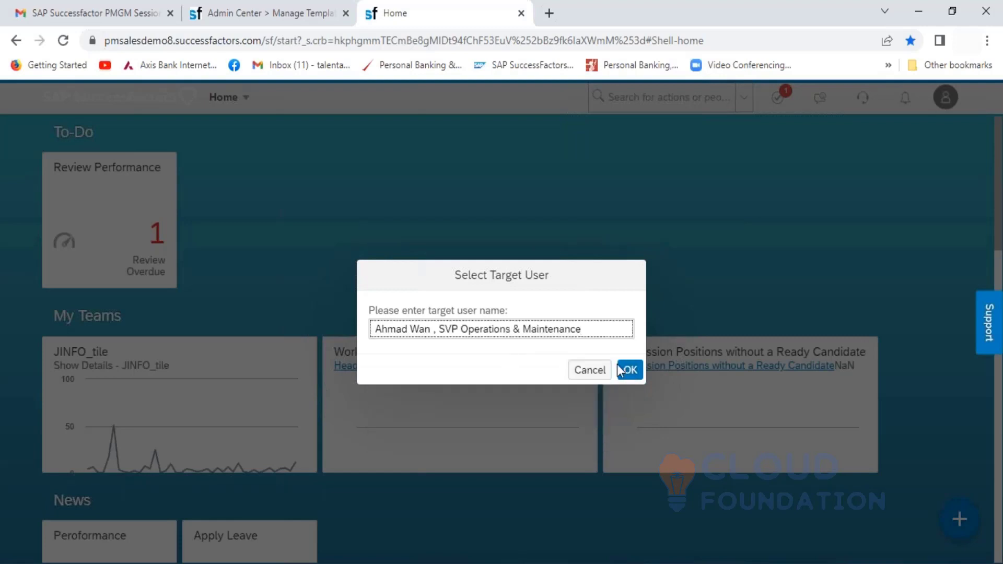
left_click(629, 370)
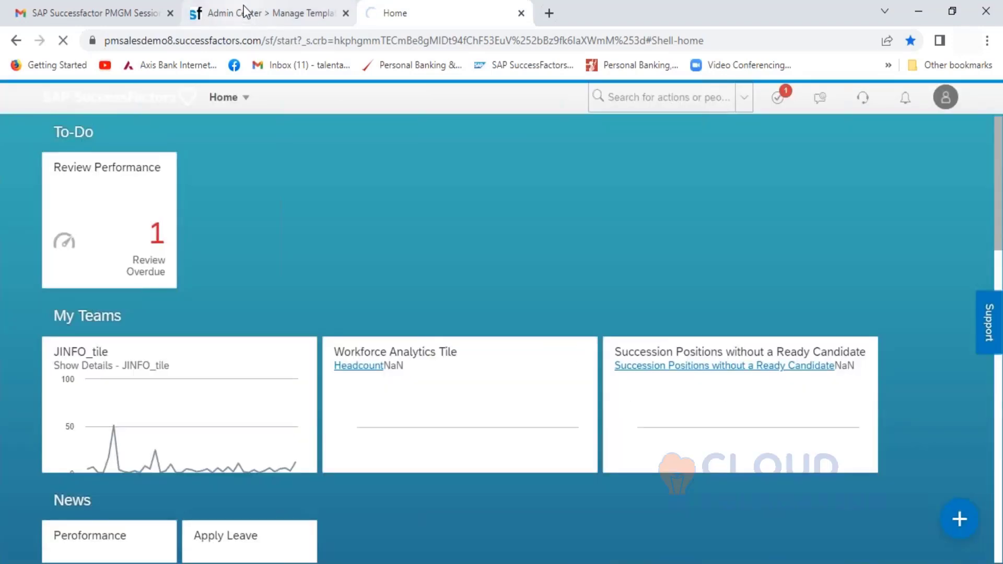
Open the HCL_2021-Performance Review template from the performance review templates in Manage Templates.
left_click(246, 12)
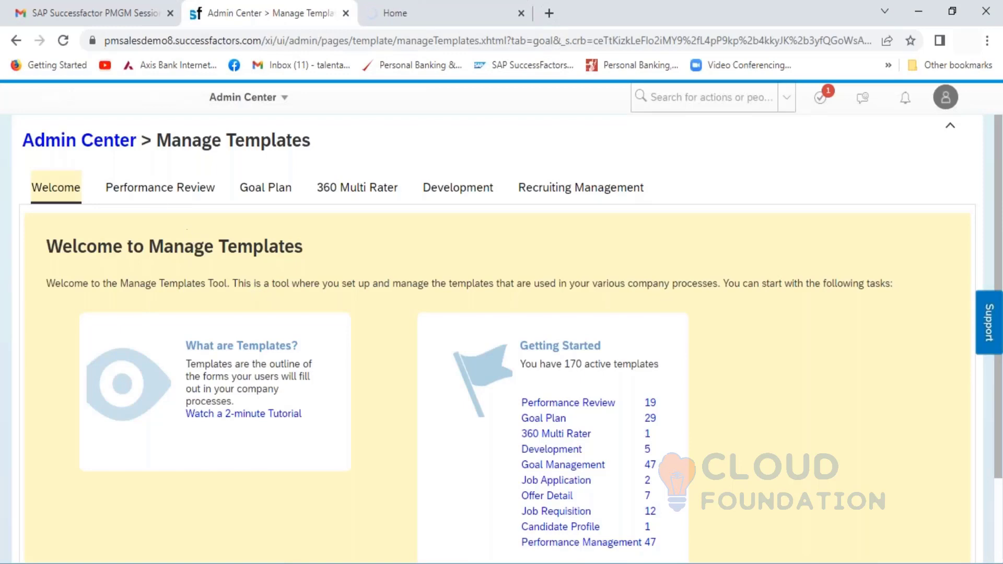
left_click(157, 195)
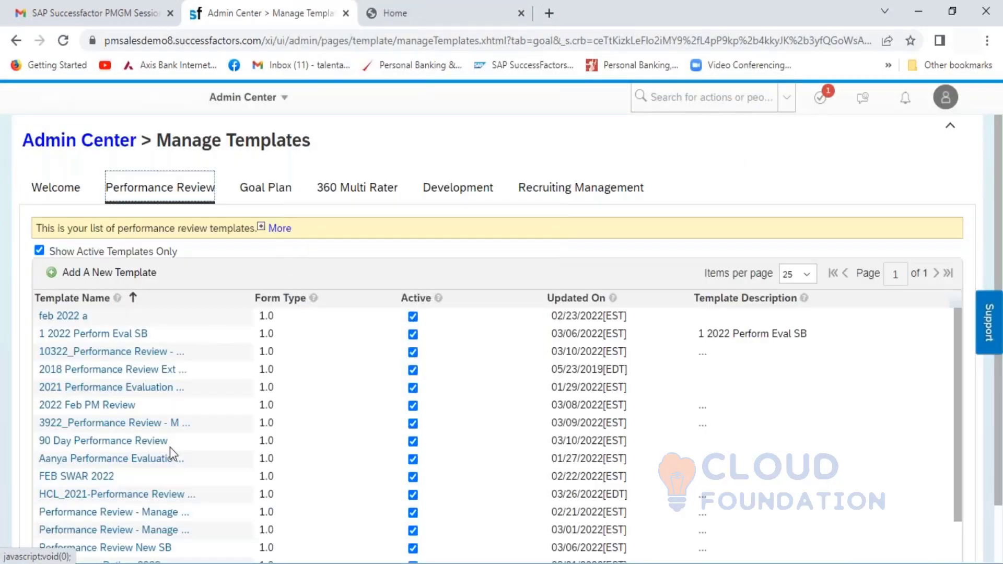
left_click(127, 500)
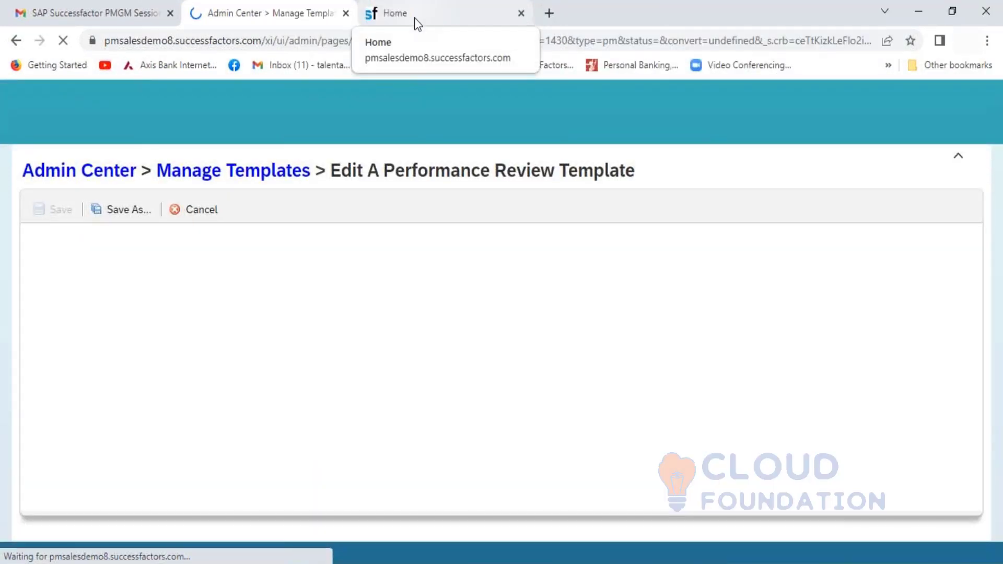
As the proxied employee, go to Performances and open the HCL_2021-Performance ReviewForm from the inbox.
left_click(416, 20)
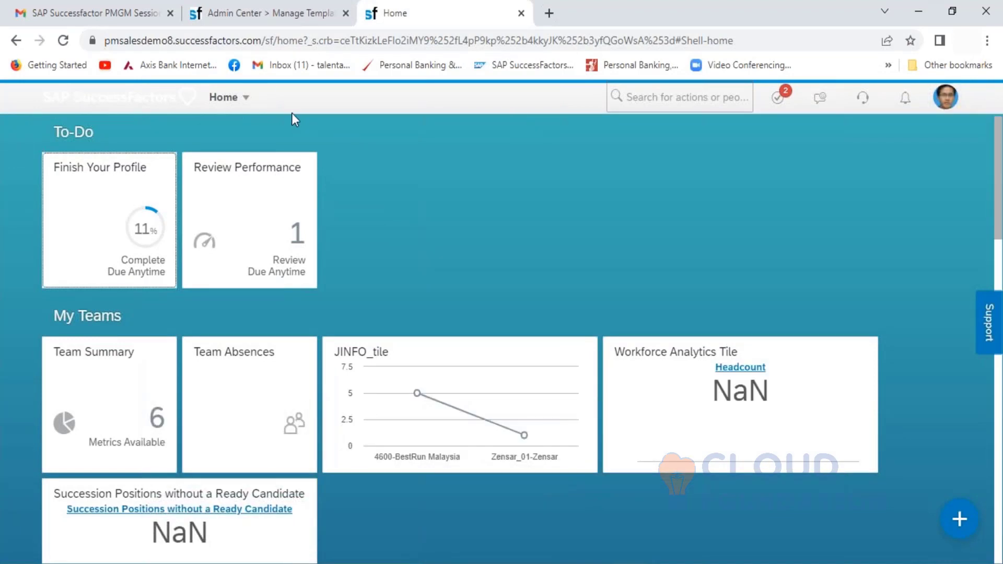
left_click(247, 107)
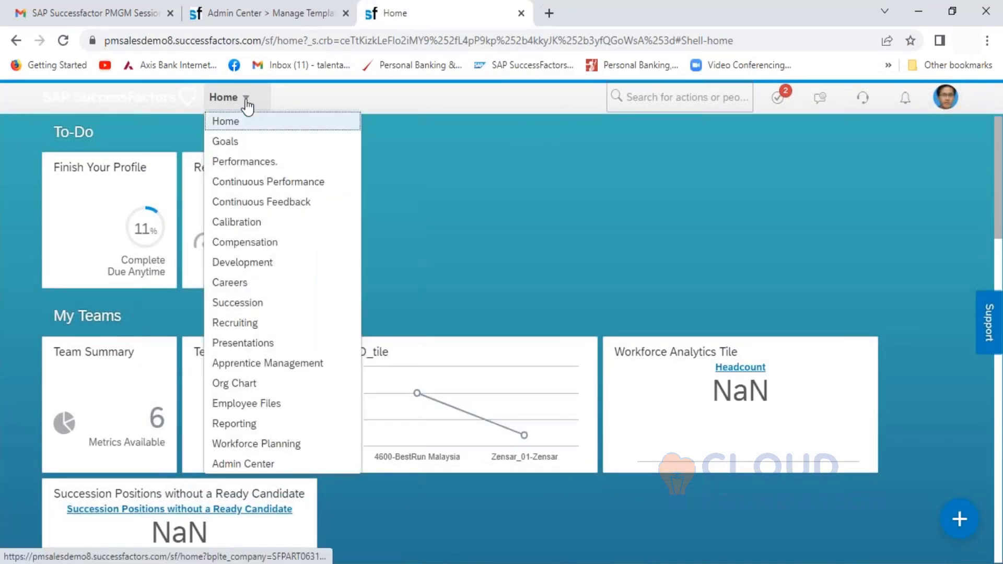
left_click(265, 166)
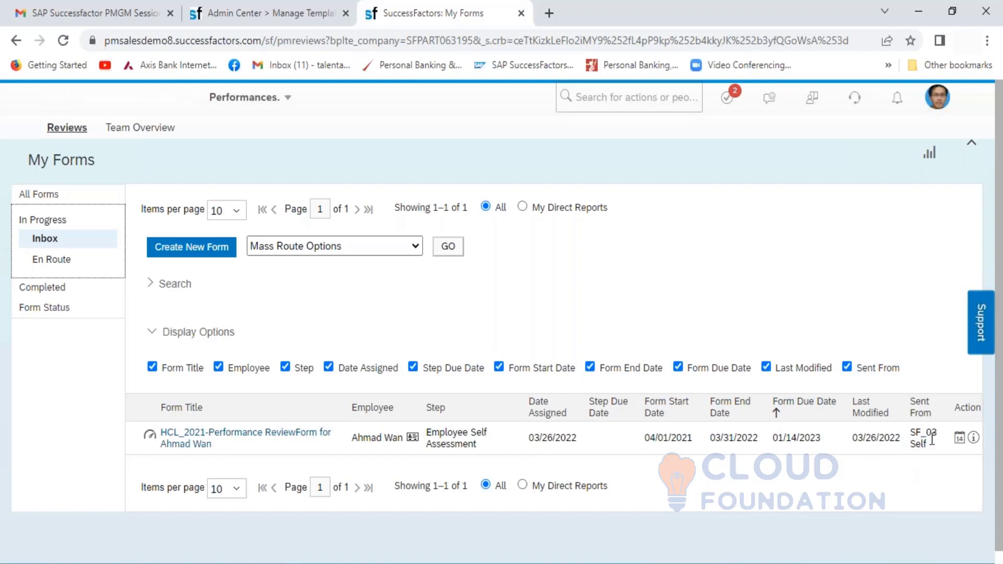
left_click_drag(934, 449, 909, 436)
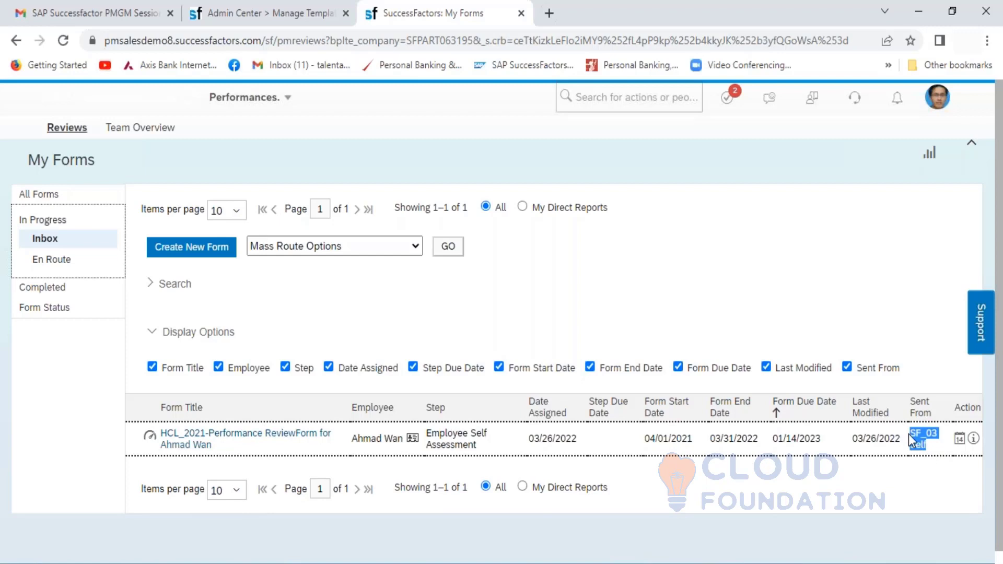
left_click(857, 321)
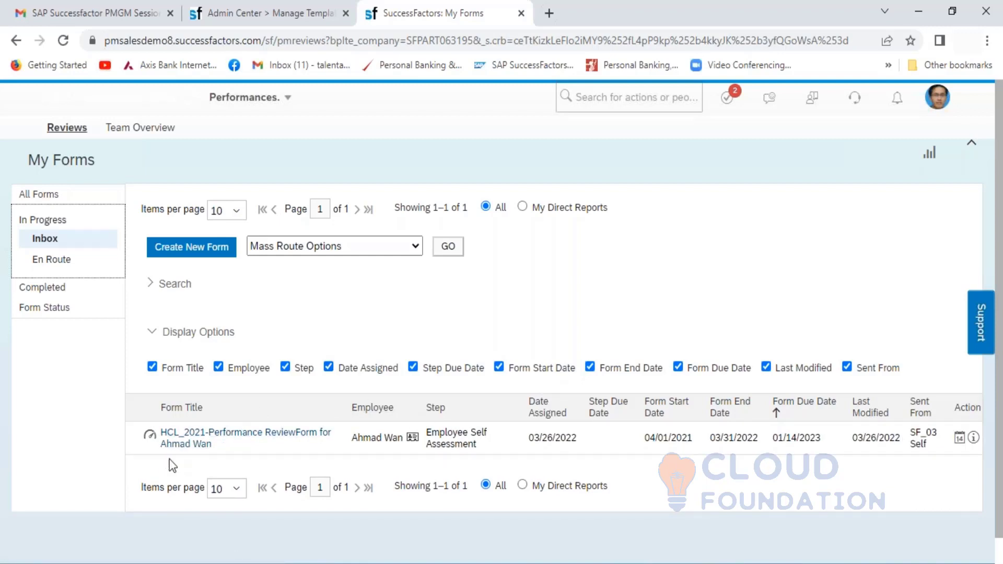
left_click(189, 445)
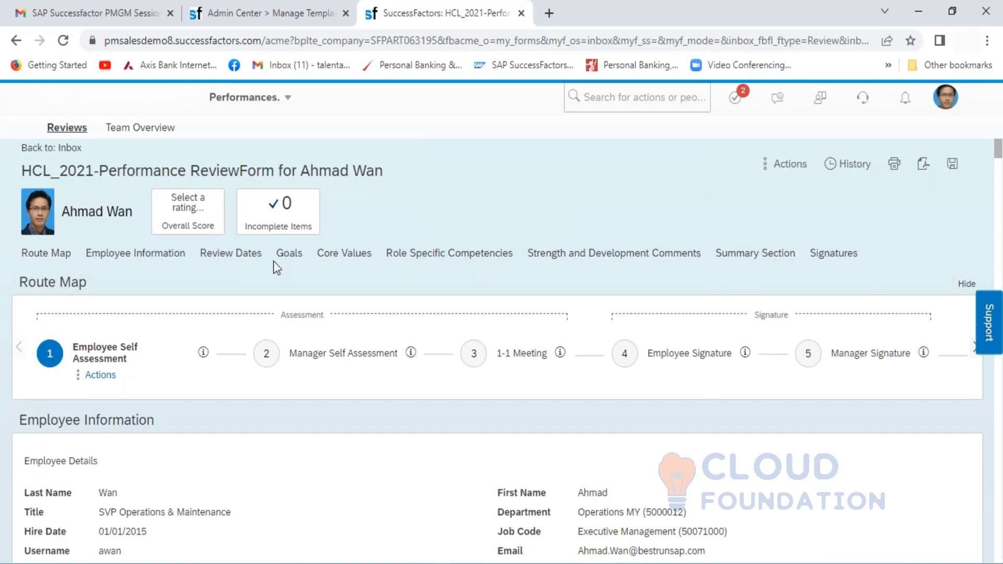
Return to the HCL_2021-Performance ReviewForm template, show its General Settings and expand the Edit Fields and Sections list.
left_click(281, 19)
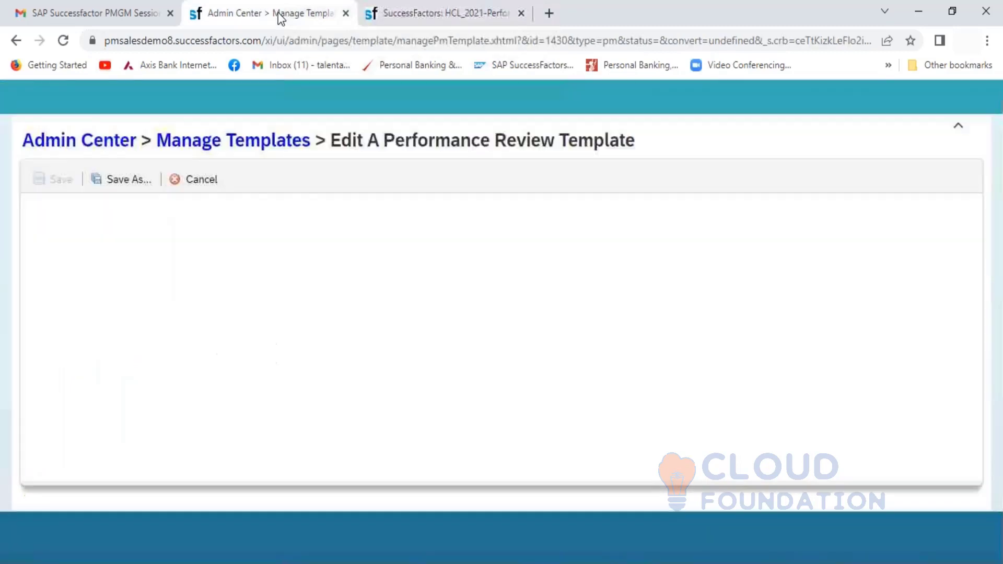
left_click(400, 16)
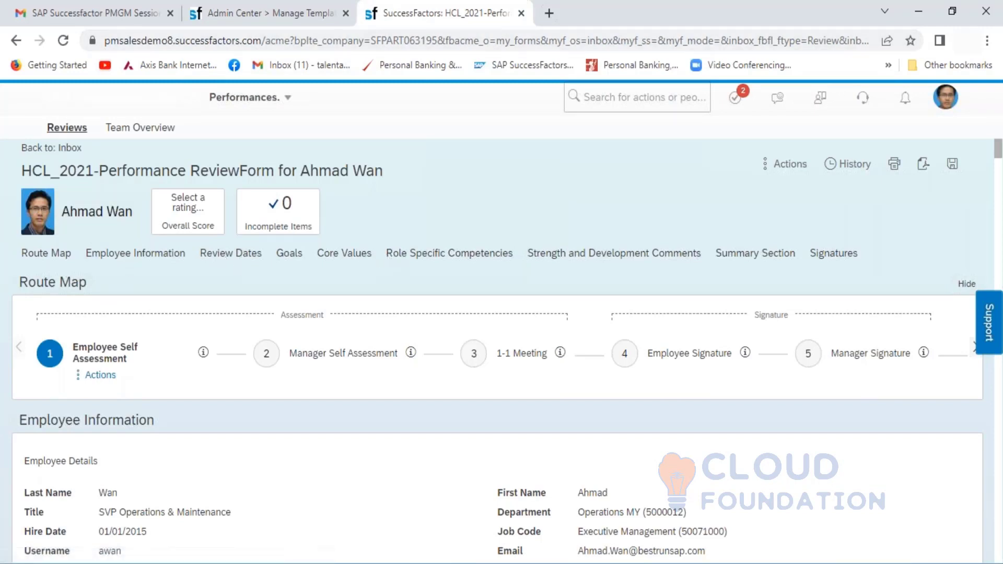
left_click(271, 14)
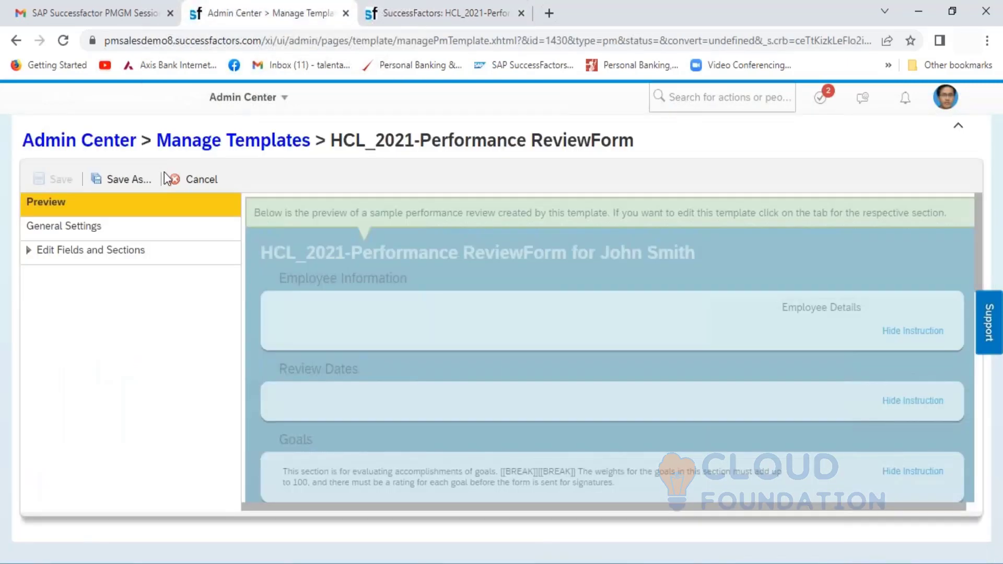
left_click(94, 232)
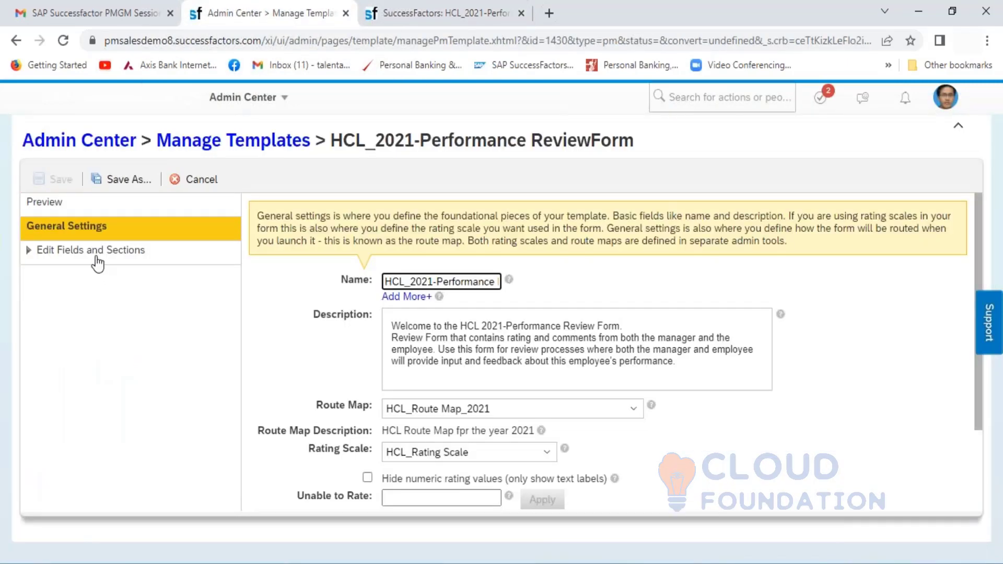
left_click(97, 254)
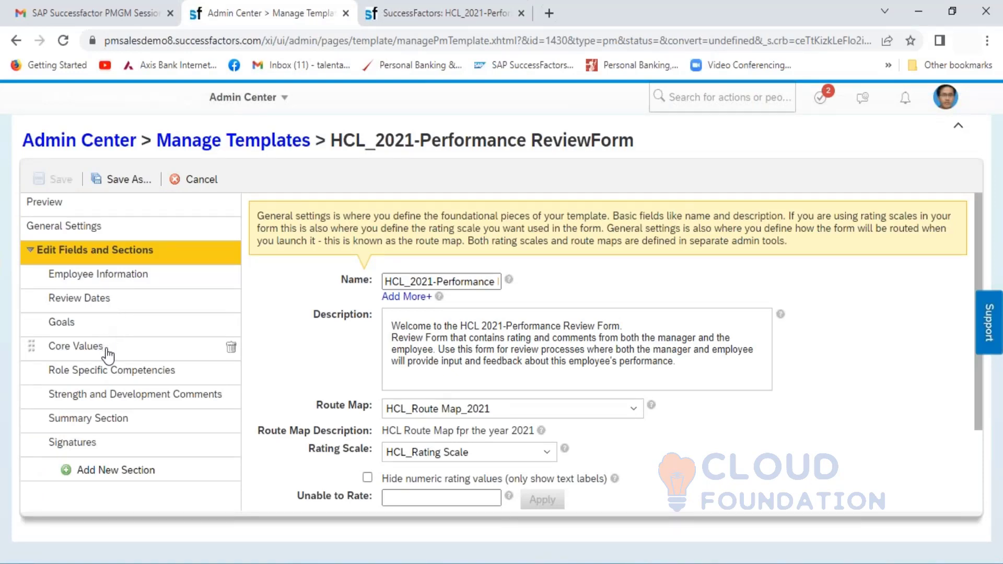
Compare the employee's review form with the template's section list and its Route Map setting.
left_click(397, 15)
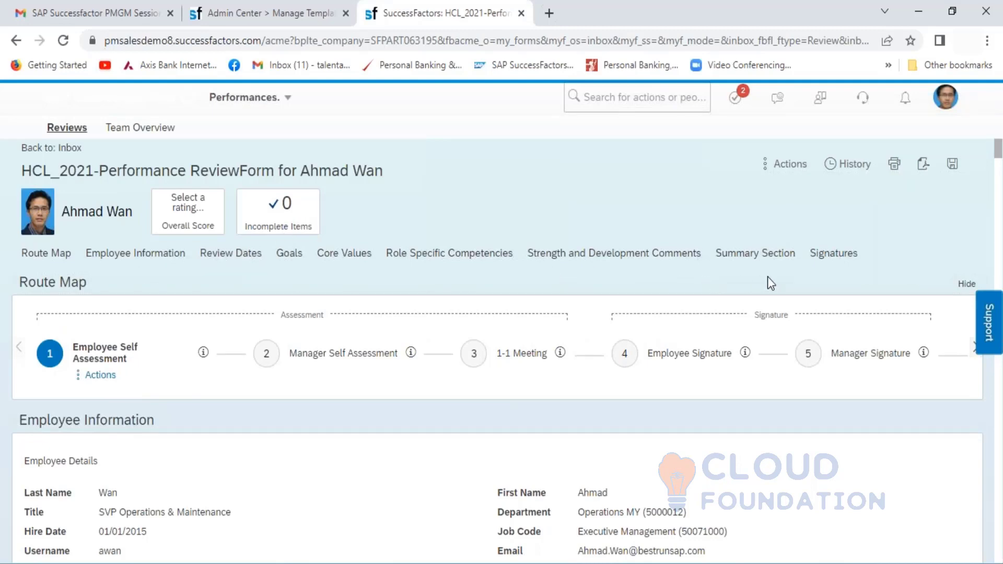
left_click(293, 6)
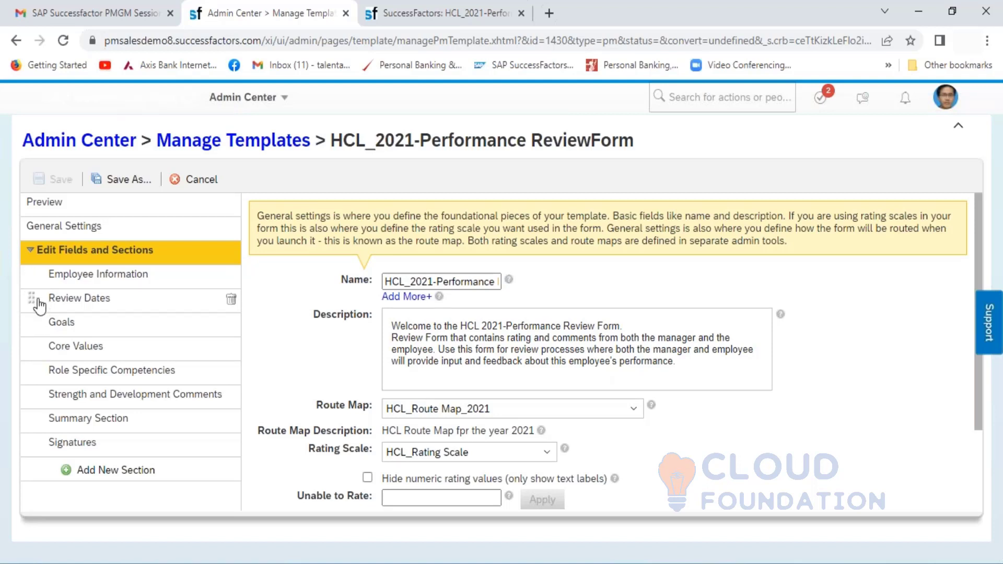
left_click(425, 13)
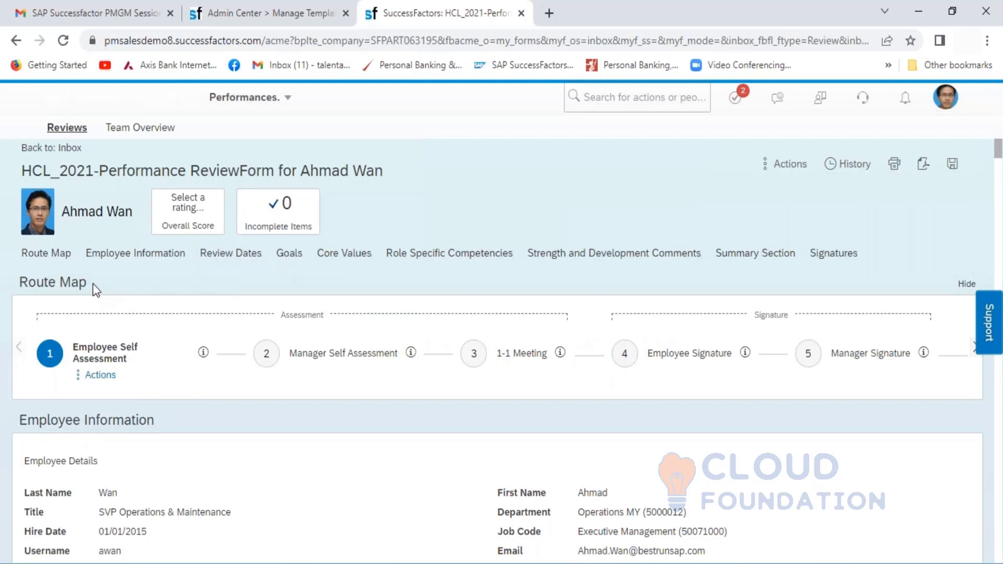
left_click_drag(20, 283, 87, 288)
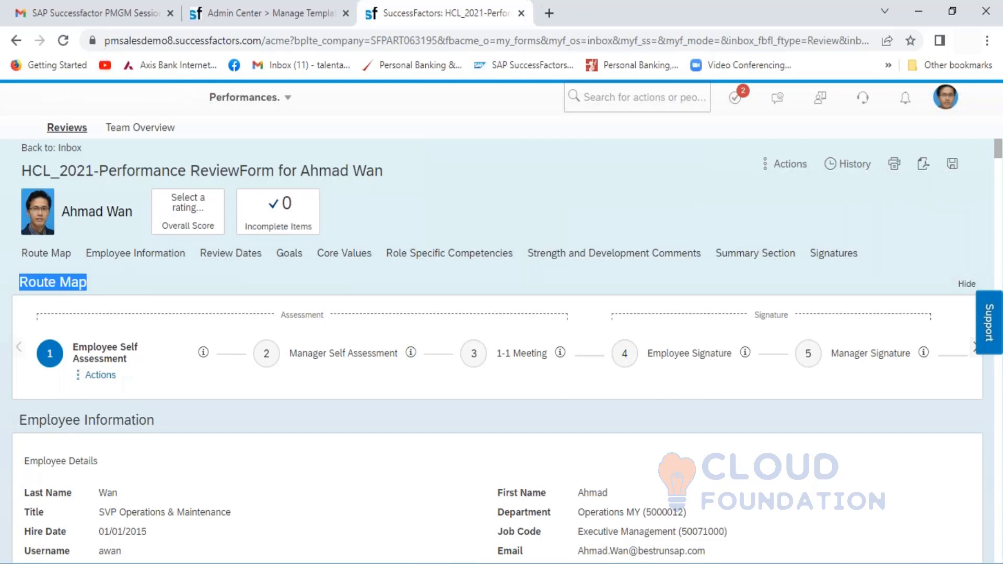
left_click(280, 4)
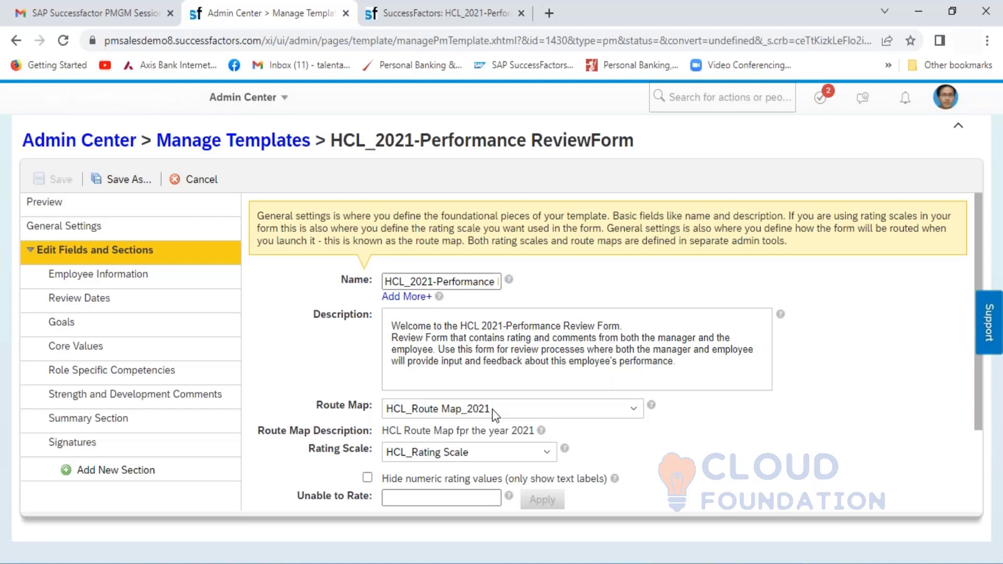
left_click(412, 13)
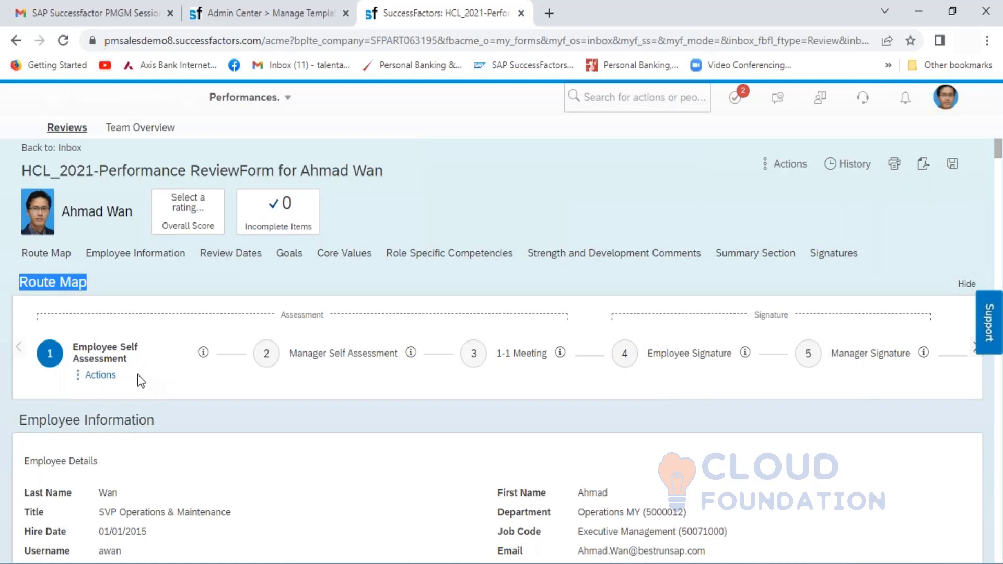
Check who is responsible for the Employee Self Assessment and Manager Self Assessment steps in the form's route map.
left_click(203, 353)
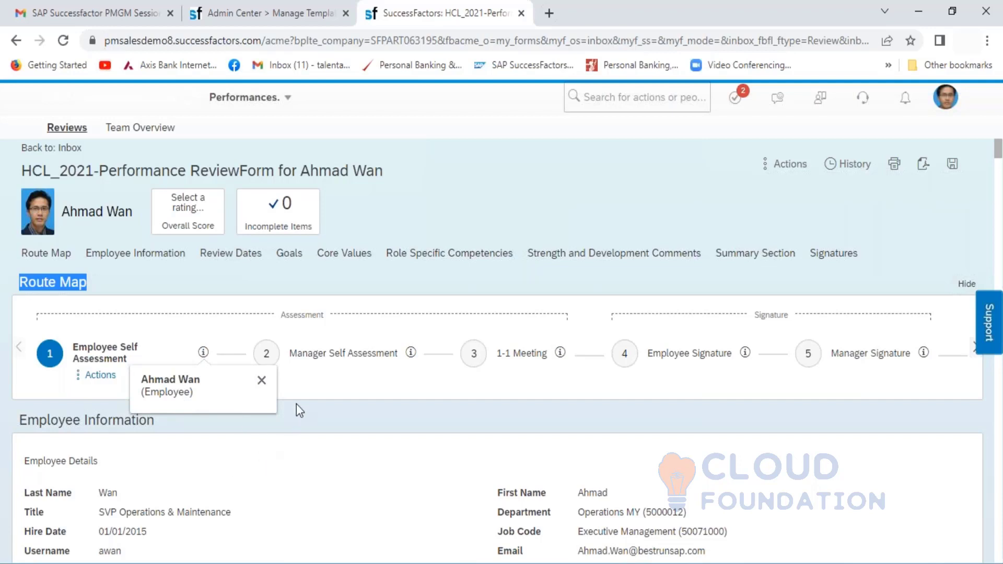
left_click(315, 388)
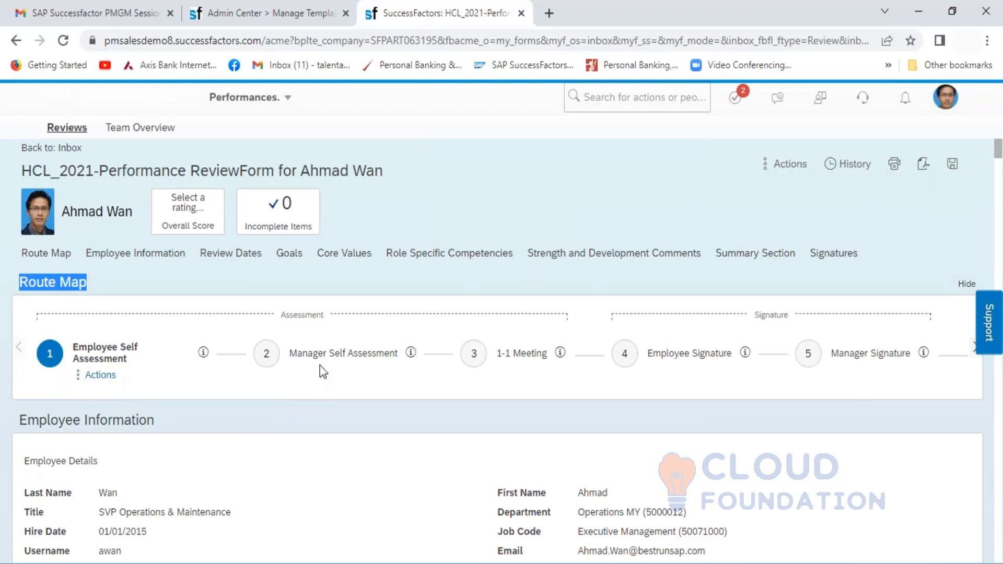
left_click(410, 353)
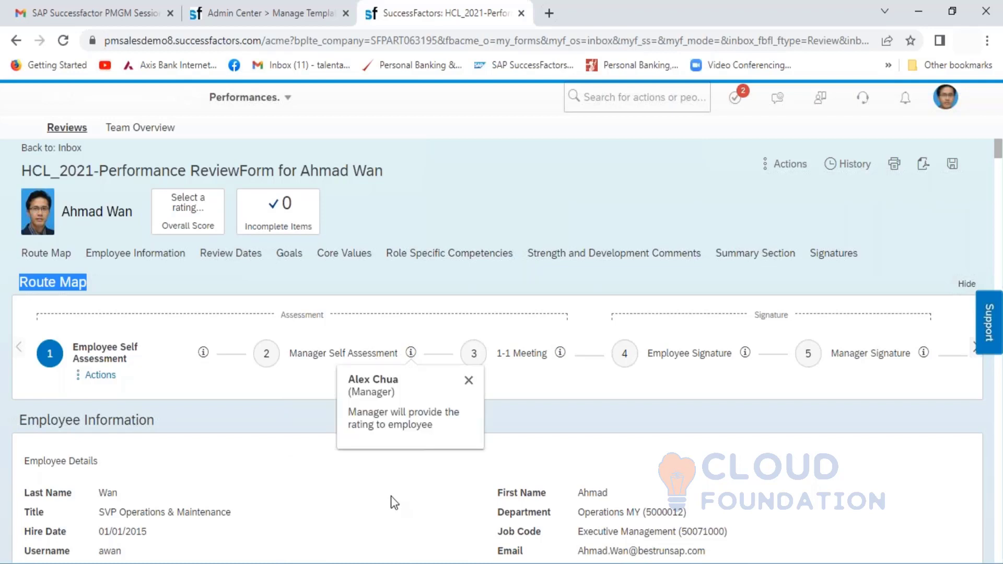
left_click(577, 387)
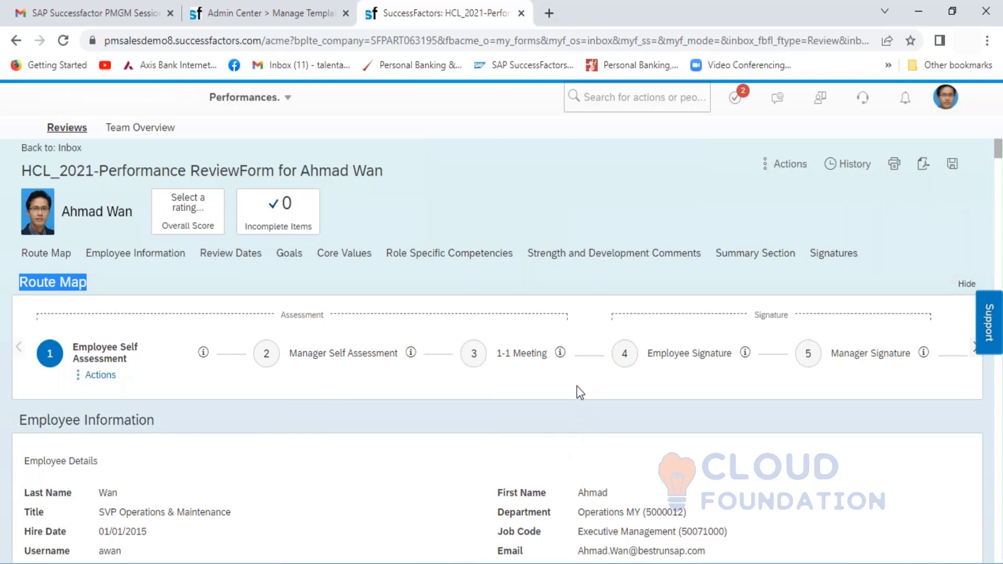
Check who is responsible for the 1-1 Meeting, Employee Signature and Manager Signature steps in the form's route map.
left_click(561, 352)
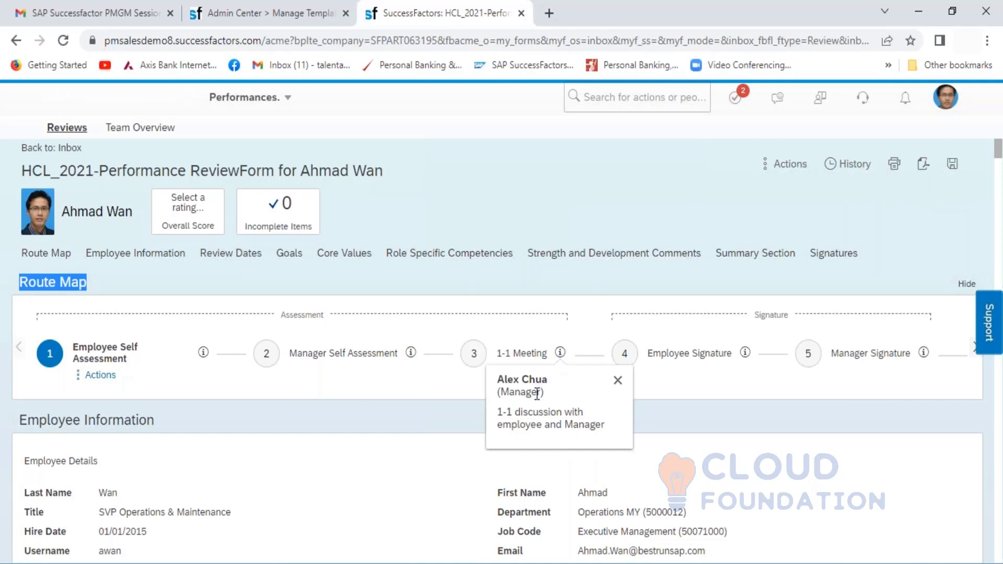
left_click(746, 353)
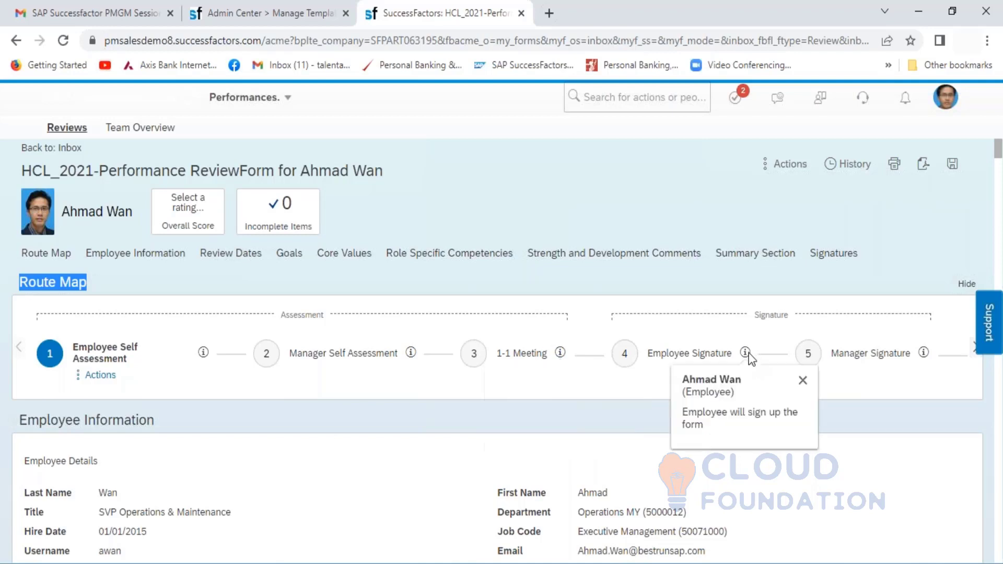
left_click(922, 356)
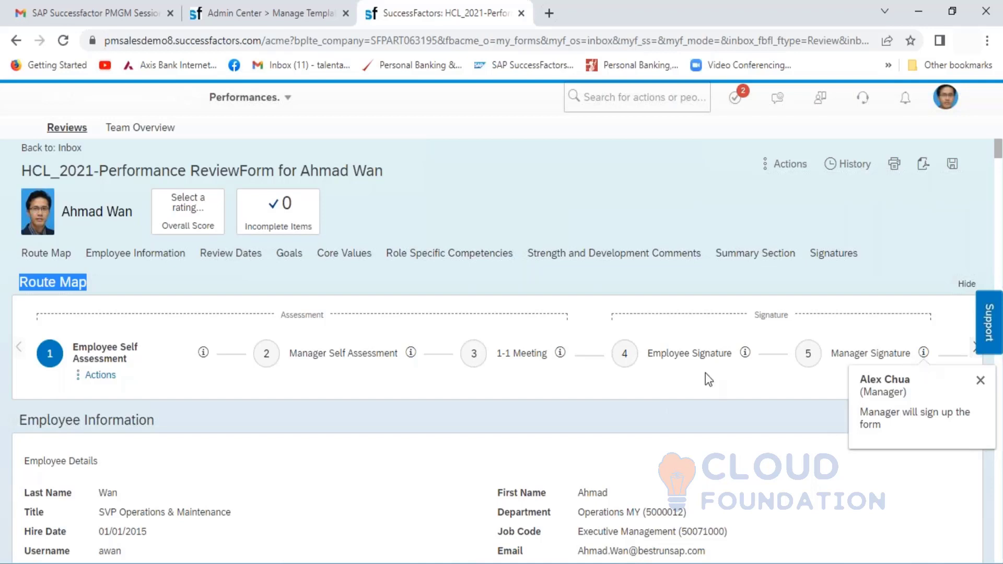
left_click(663, 387)
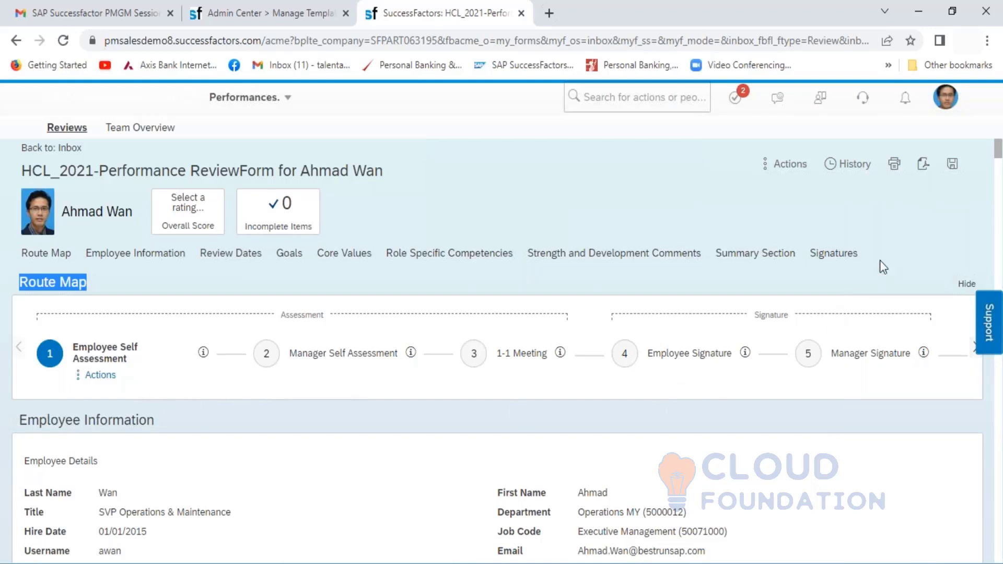
left_click(889, 250)
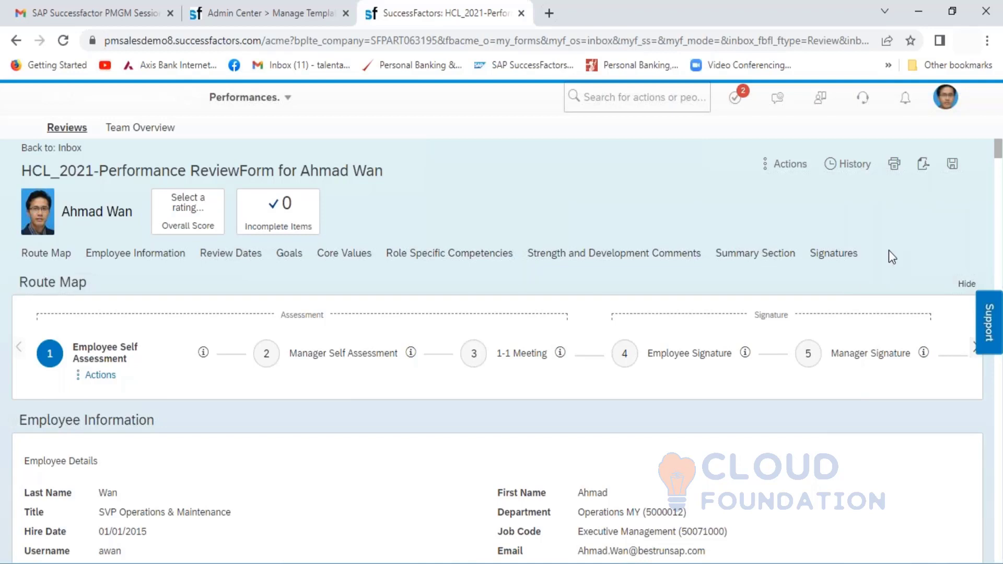
Compare the Employee Information fields on the employee's form with that section's Display Options in the template.
scroll(889, 250, "down", 1)
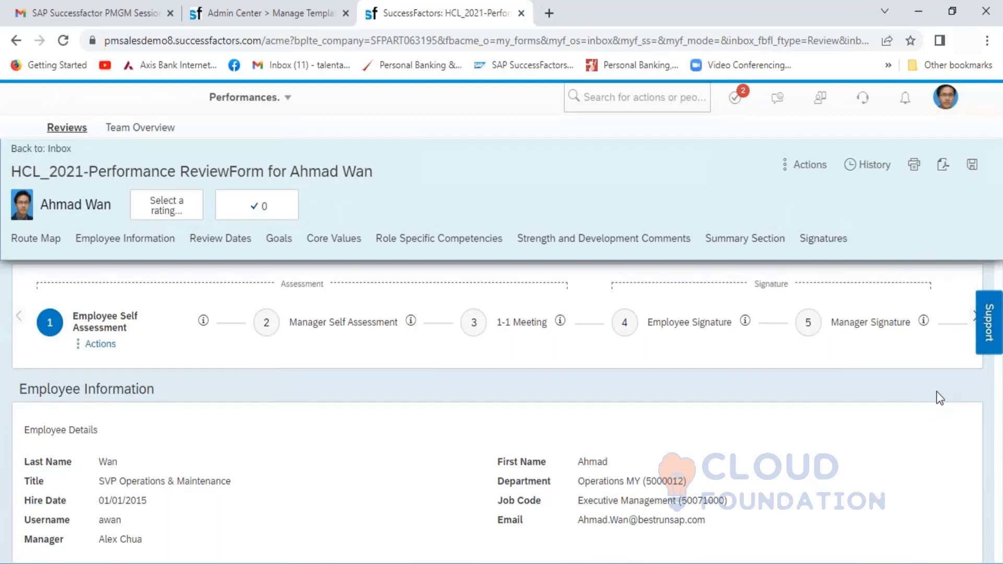
scroll(936, 399, "down", 2)
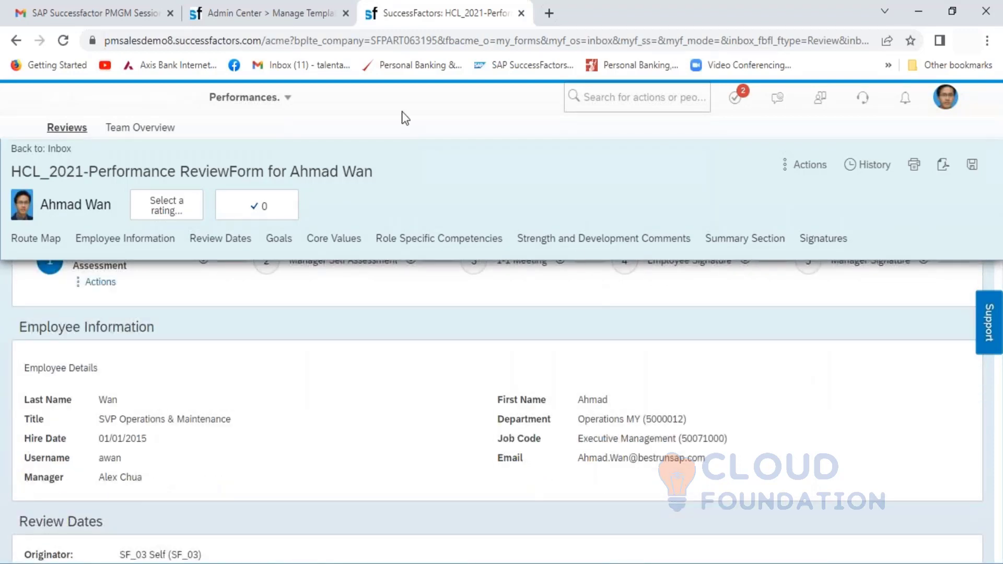
left_click(275, 24)
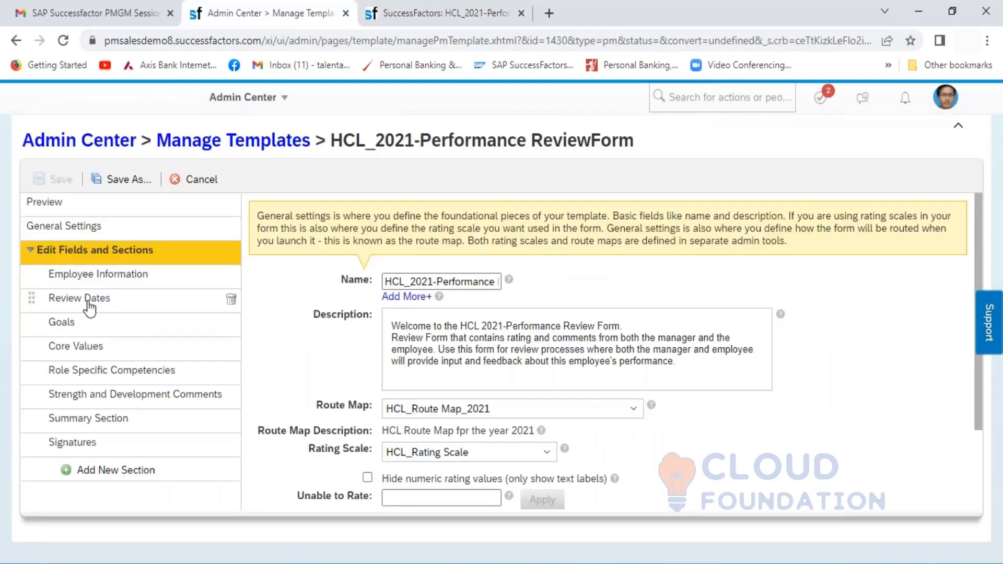
left_click(76, 282)
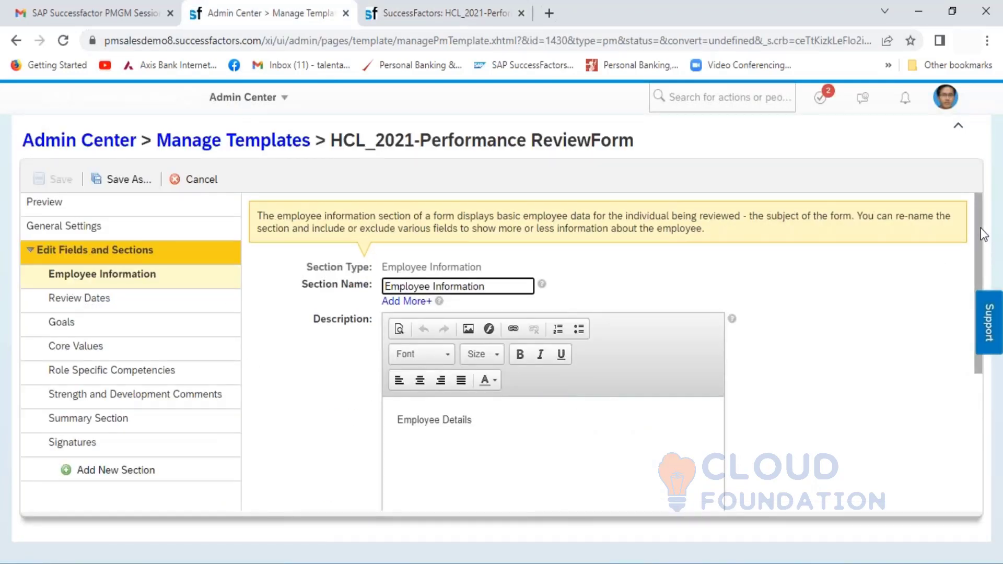
left_click_drag(977, 237, 985, 401)
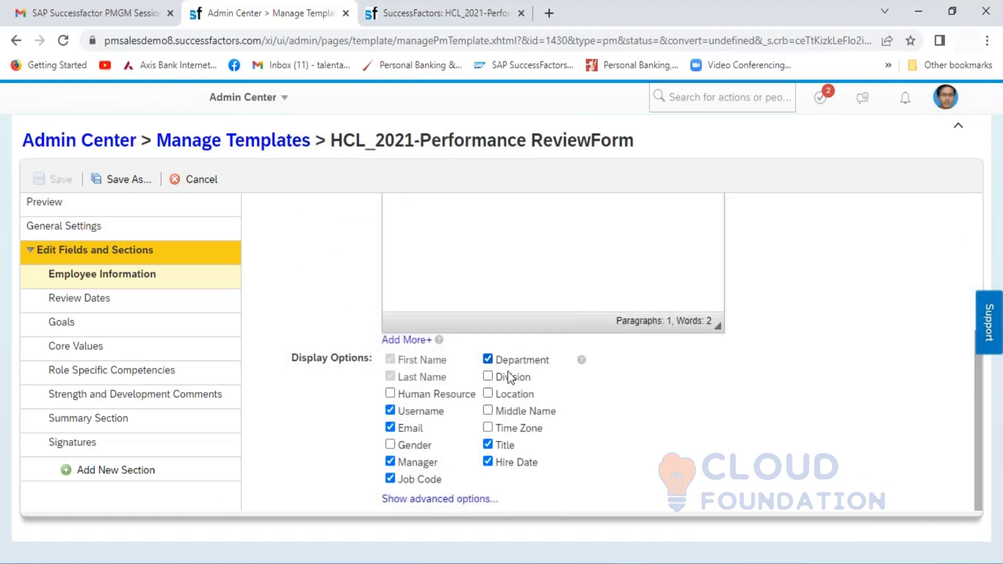
left_click(423, 13)
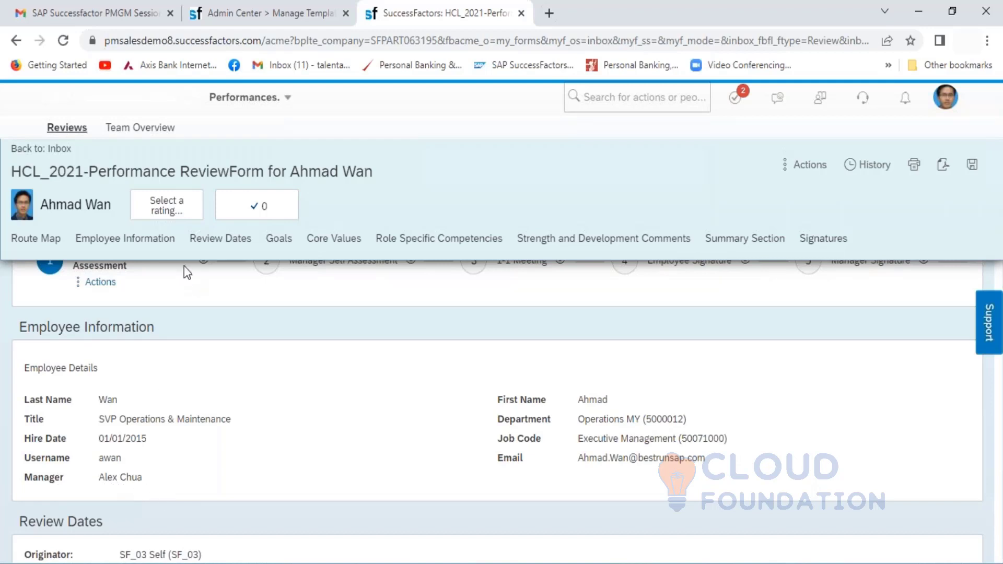
left_click(253, 13)
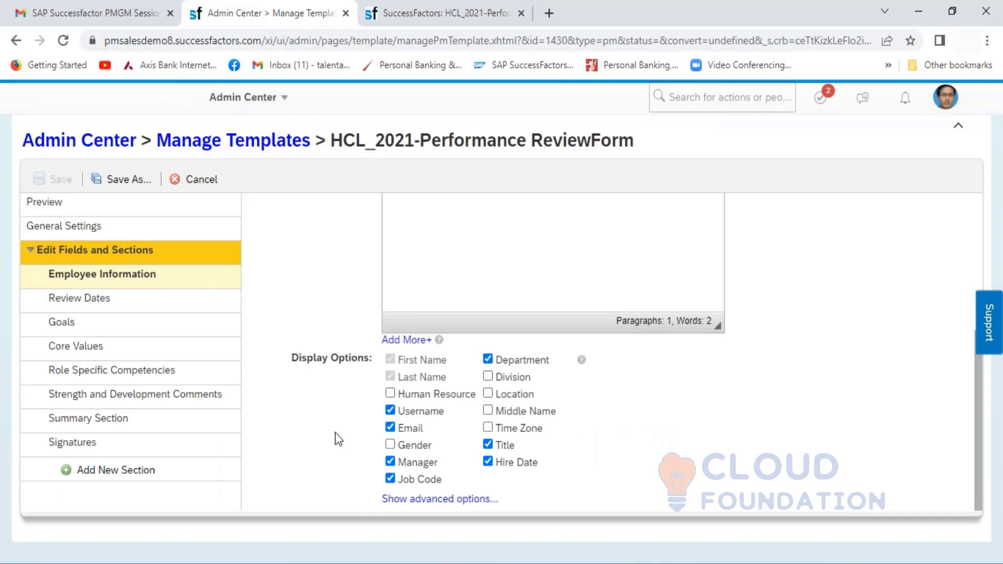
left_click(438, 15)
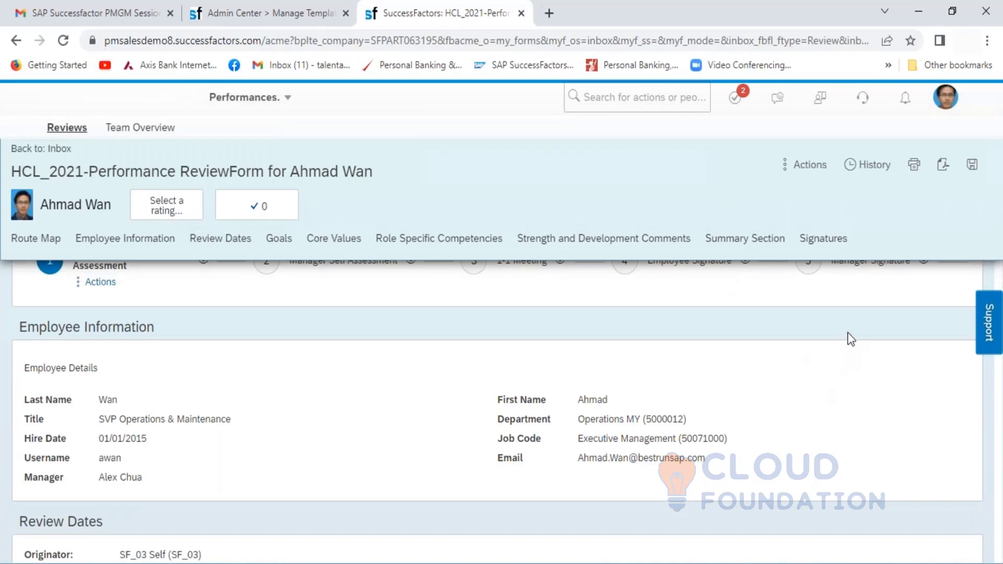
View the Review Dates section on the employee's form and its configuration in the template.
scroll(851, 340, "down", 4)
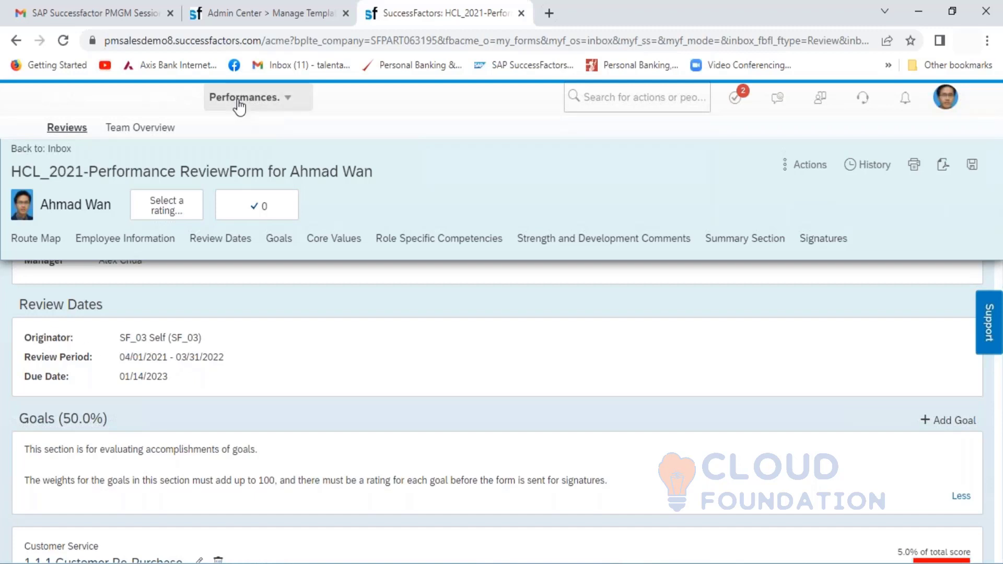
left_click(270, 14)
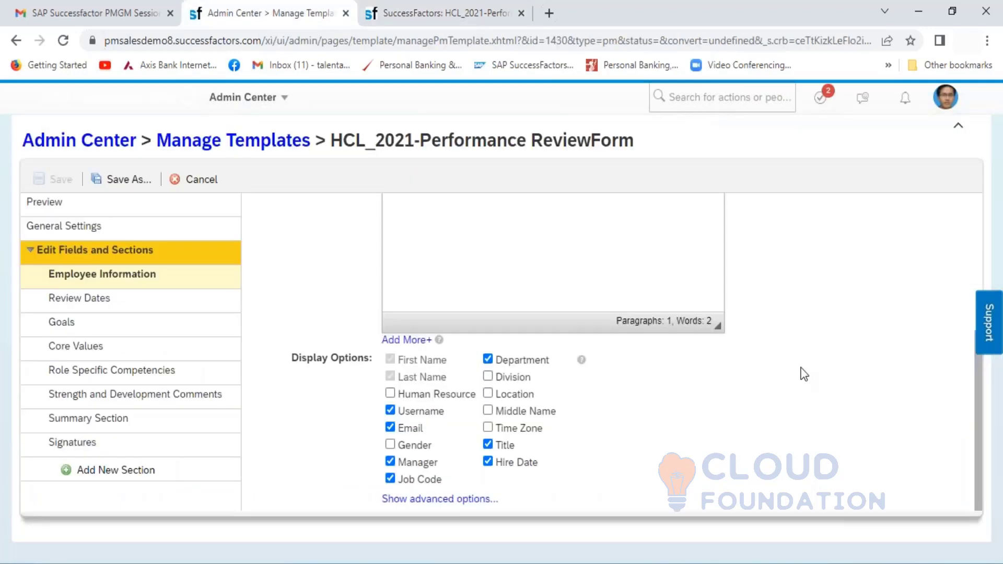
left_click(75, 299)
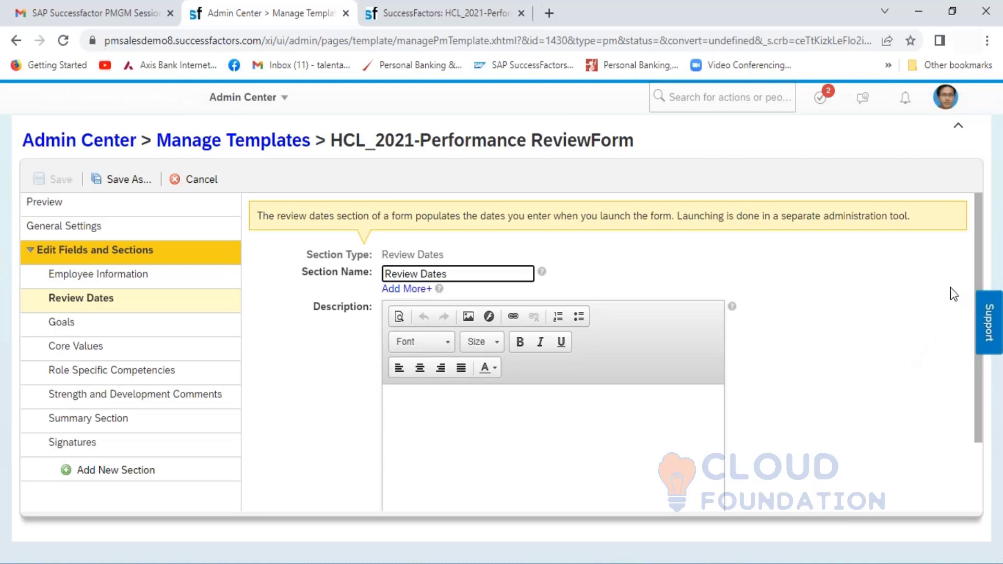
left_click_drag(975, 262, 974, 375)
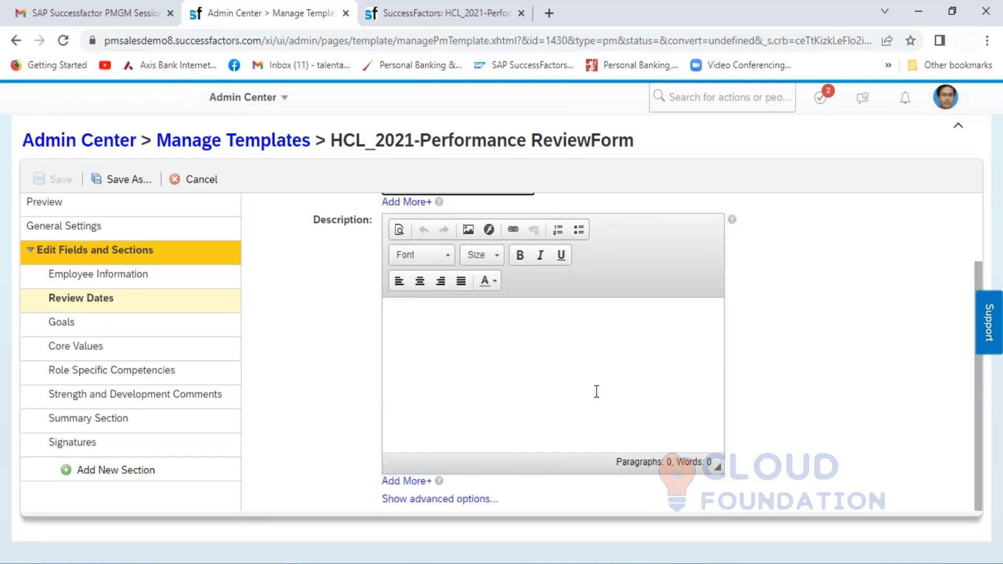
Open the template's Goals section and compare its name and description with the Goals section on the employee's form.
left_click(61, 323)
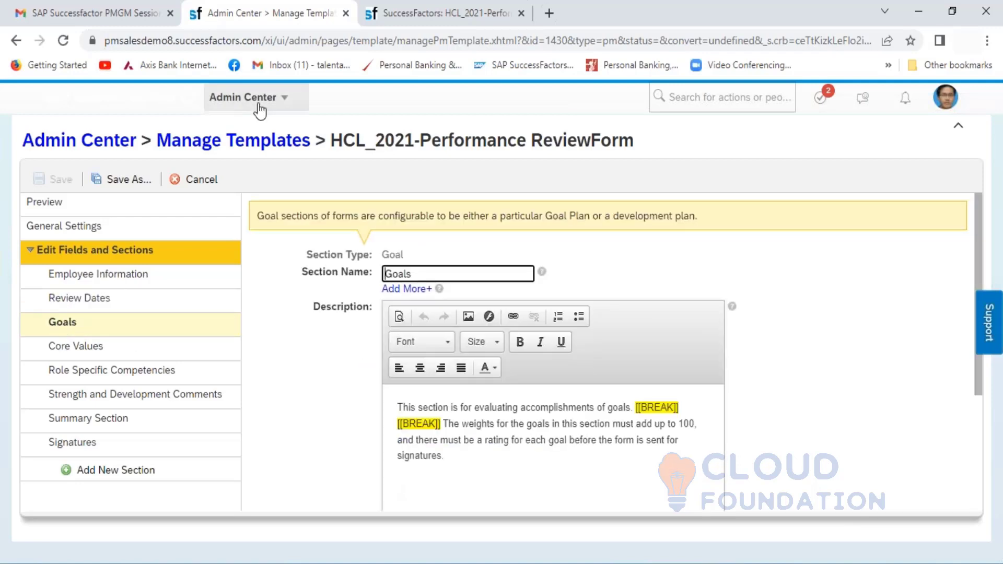
left_click(403, 15)
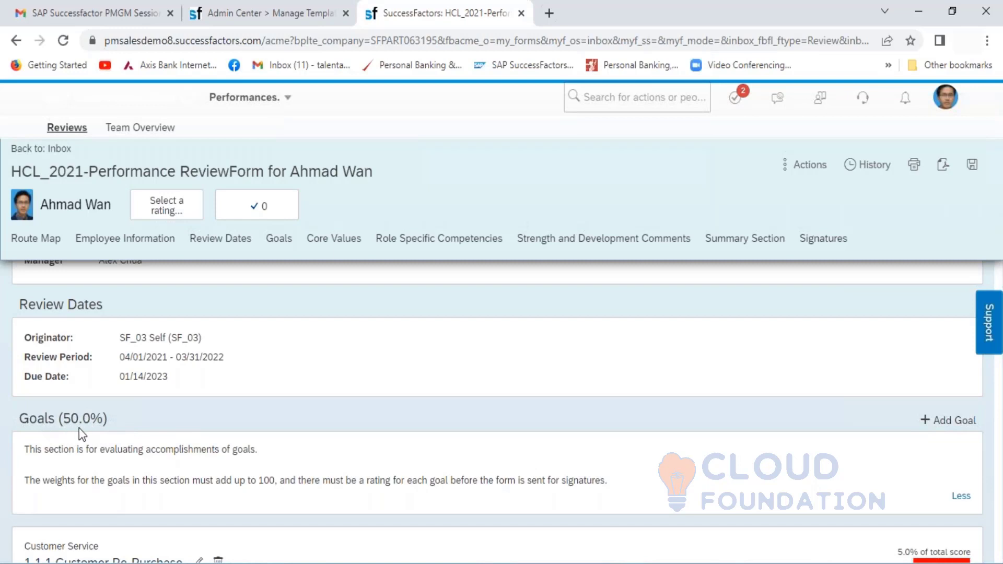
left_click(300, 14)
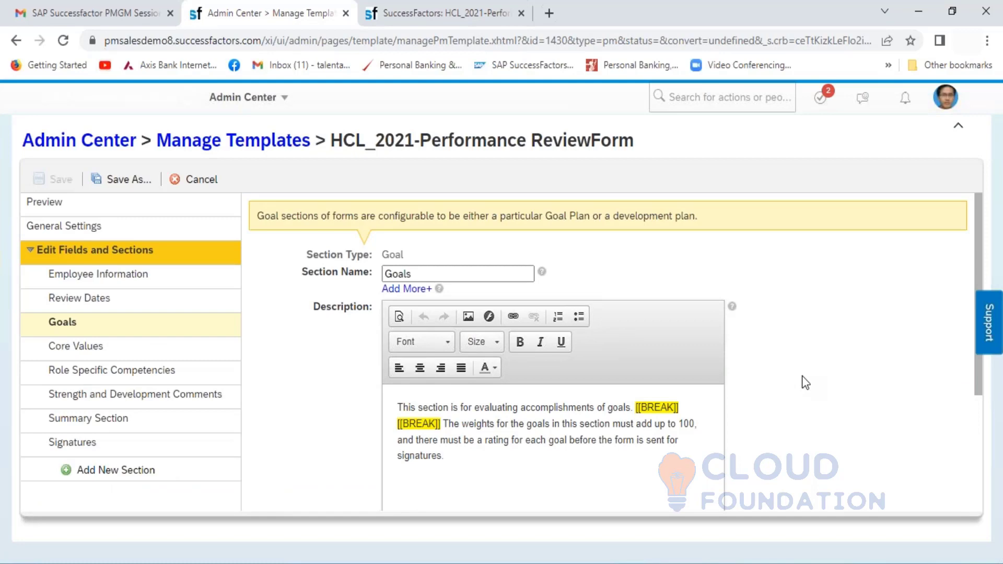
scroll(802, 375, "down", 1)
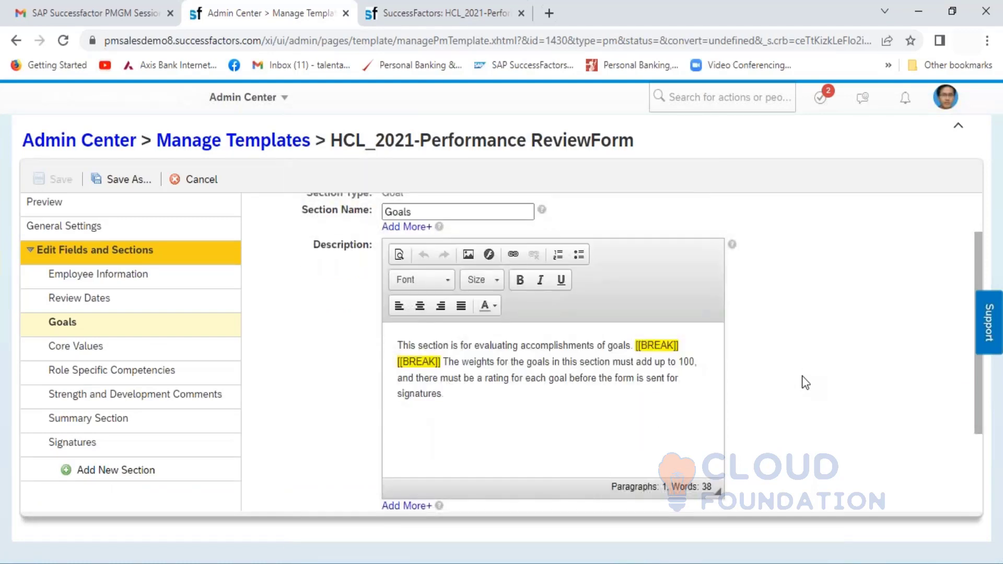
left_click(448, 14)
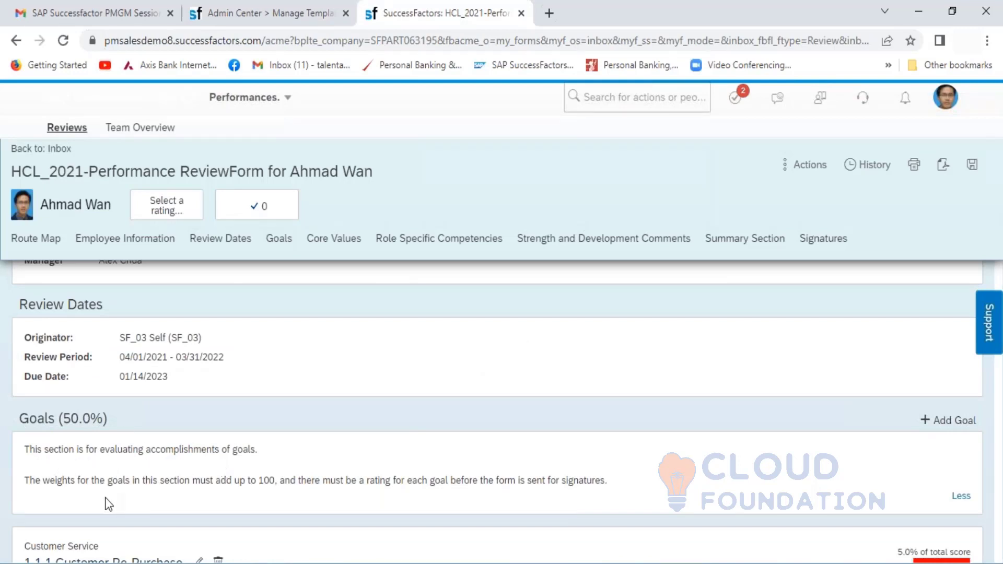
left_click(264, 21)
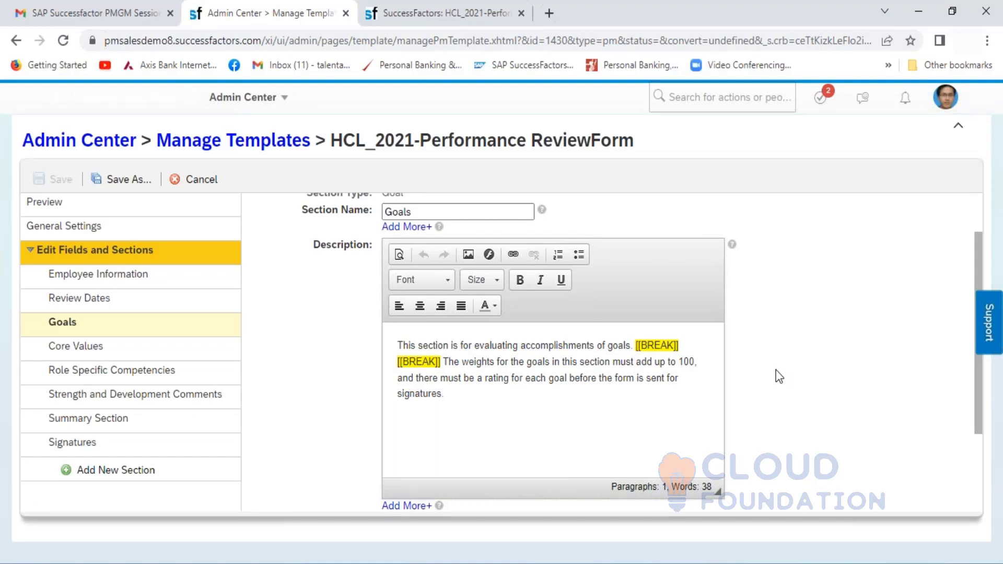
Examine the Goals section's linked goal plan and Unable to Rate setting, then view the Customer Re-Purchase goal's rating on the form.
scroll(776, 370, "down", 3)
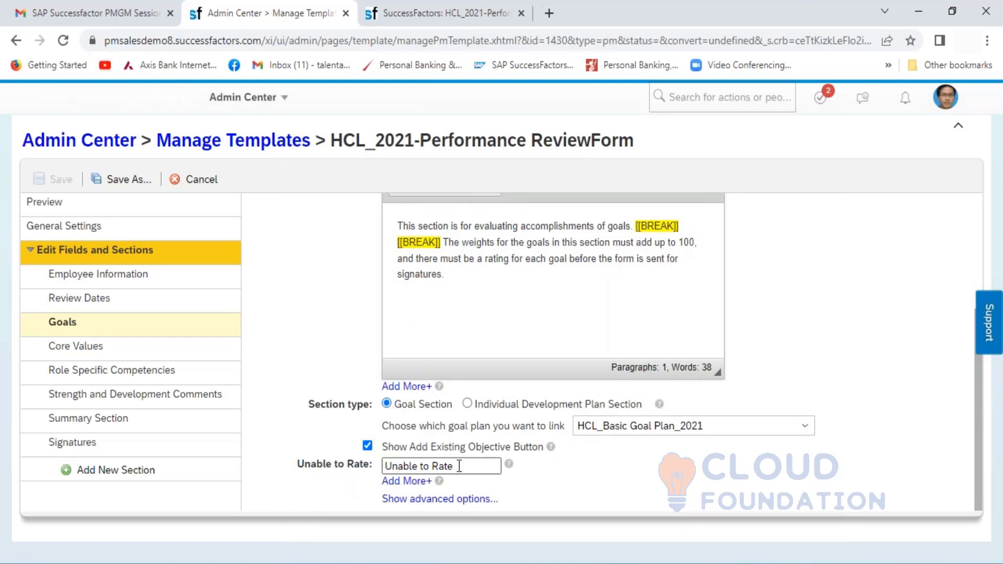
left_click(408, 469)
left_click(429, 21)
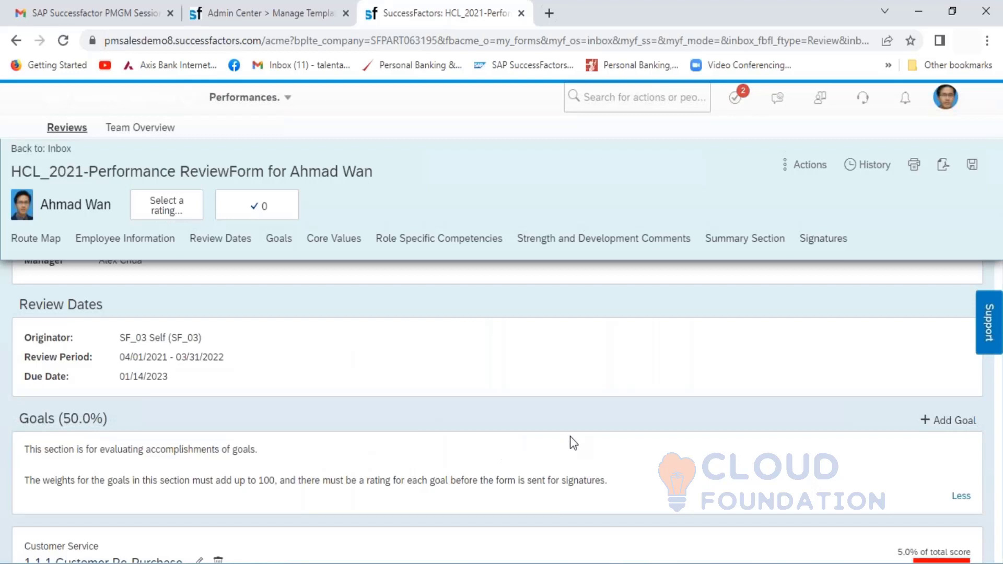
scroll(569, 437, "down", 5)
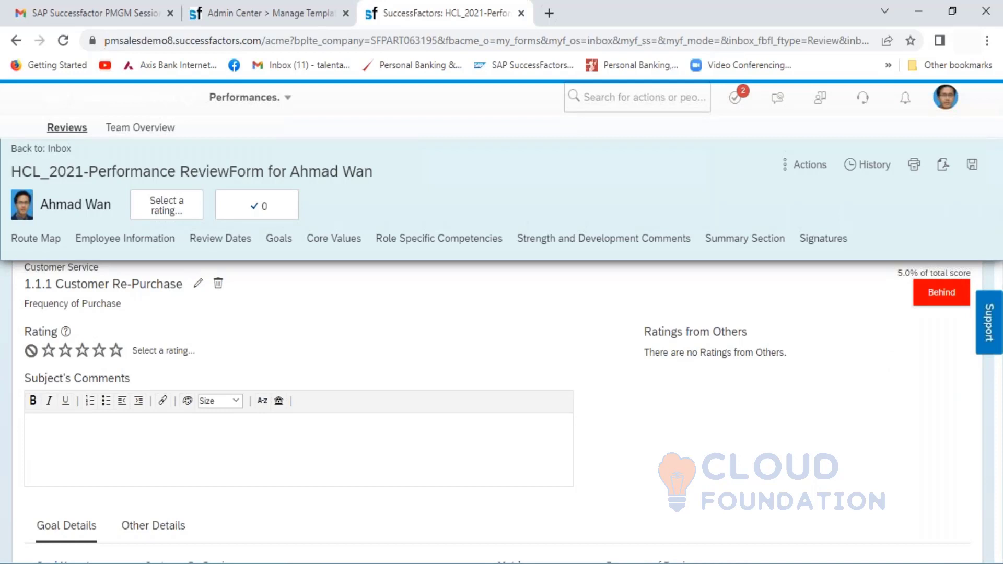
Check the Rating Scale in the template's General Settings and expand the Edit Fields and Sections list again.
left_click(306, 15)
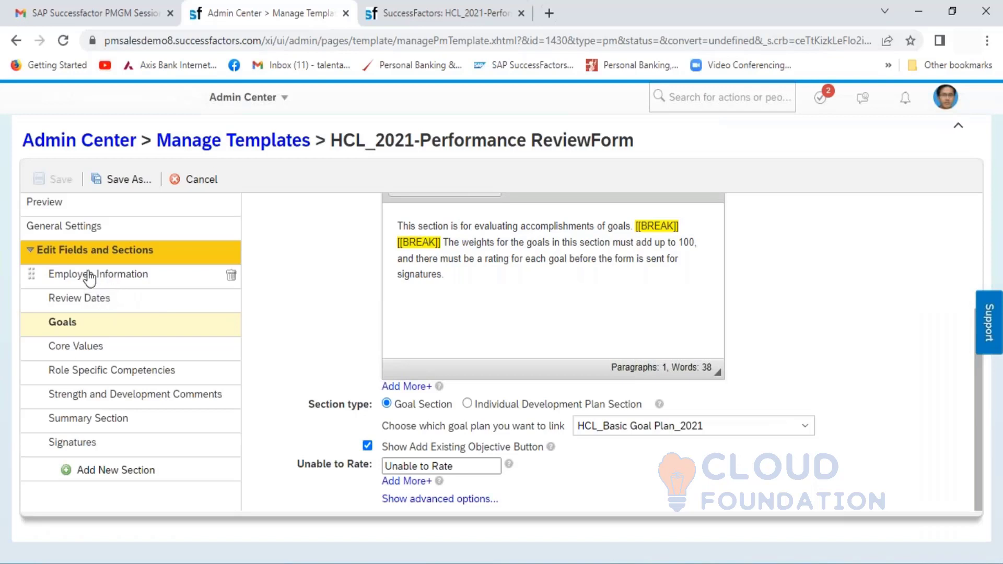
left_click(72, 227)
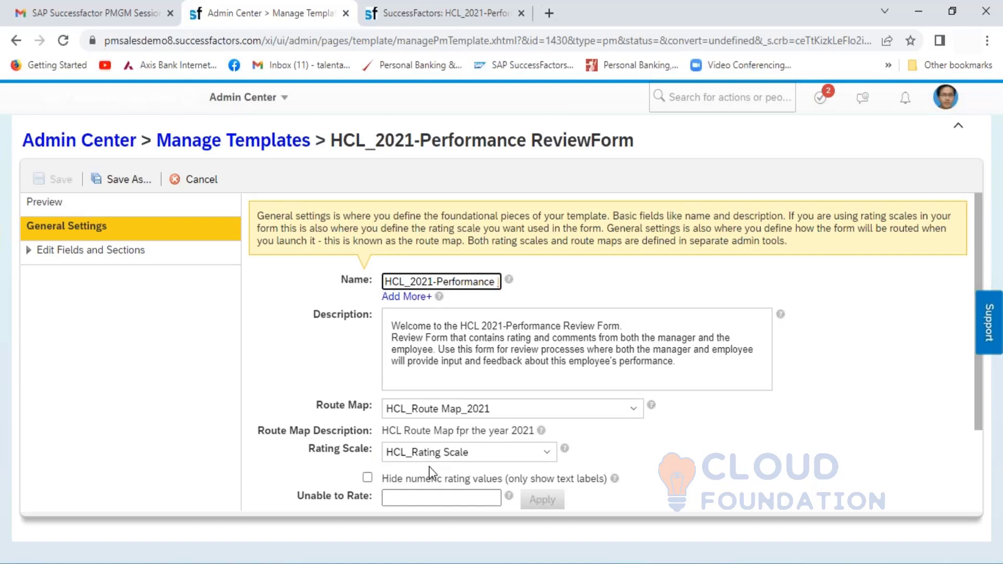
left_click(121, 260)
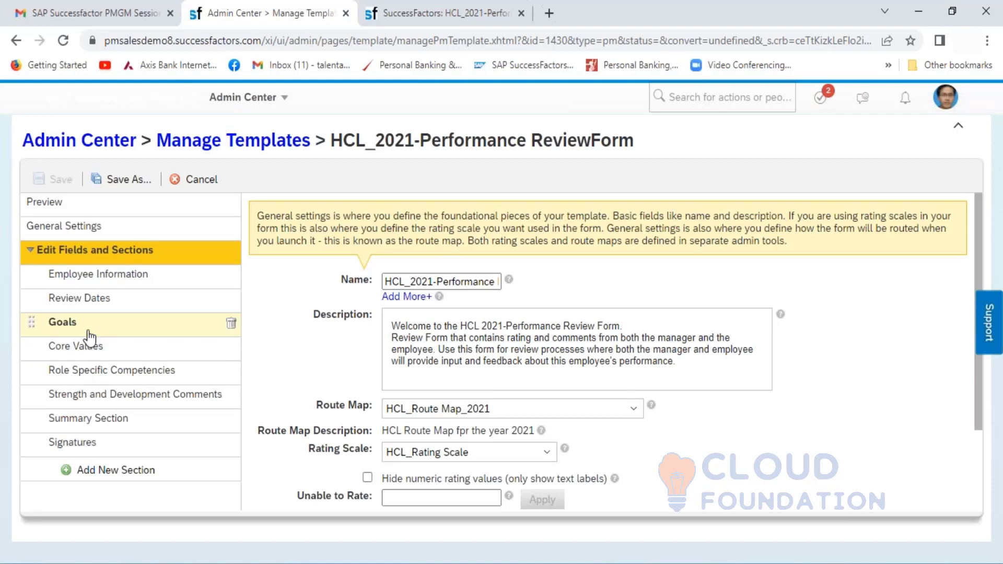
Reopen the template's Goals section and compare its Unable to Rate option with the goal's rating control on the employee's form.
left_click(90, 331)
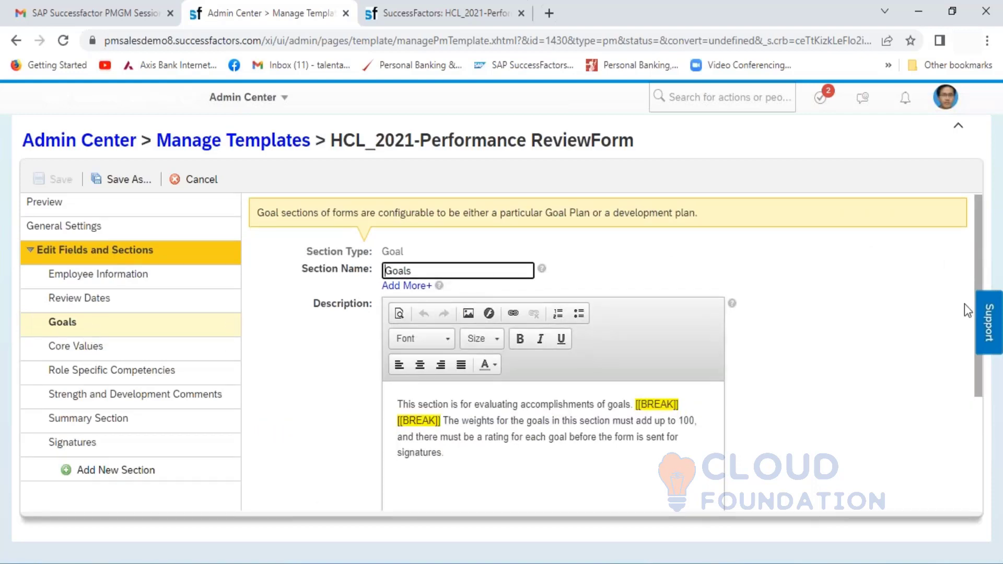
scroll(964, 303, "down", 3)
left_click(433, 7)
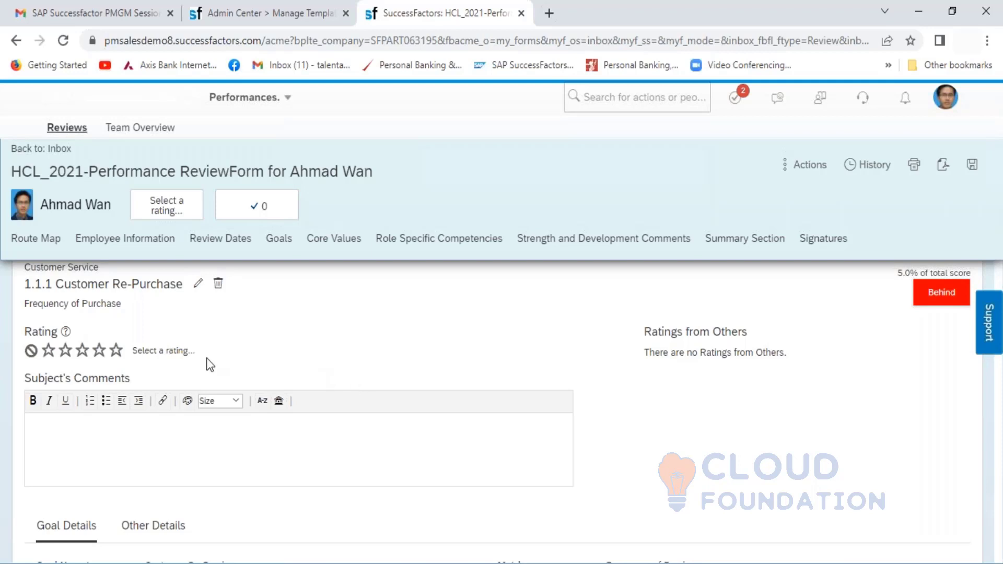
left_click(274, 15)
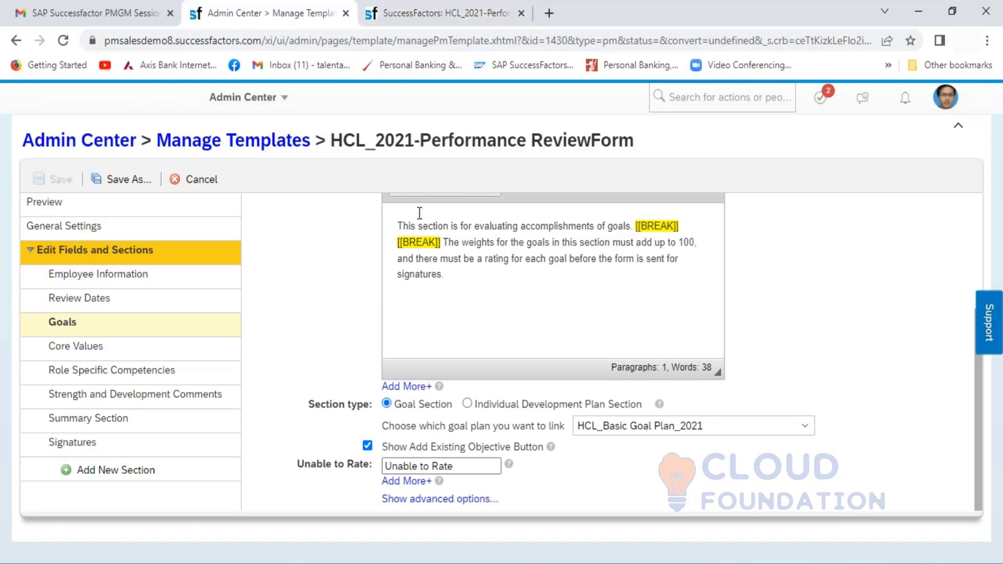
left_click(398, 16)
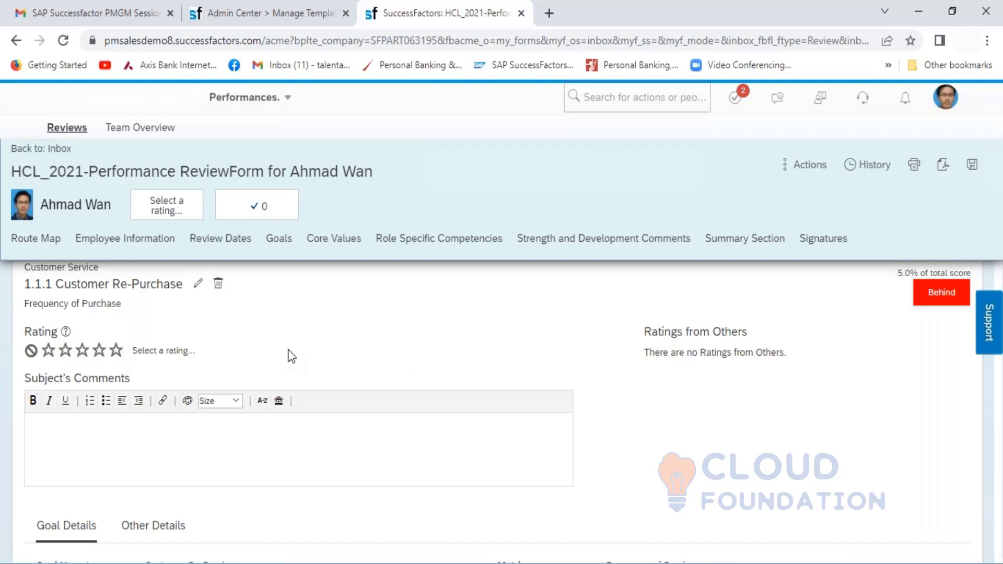
Return to the template's Goals section and show its advanced options.
left_click(257, 20)
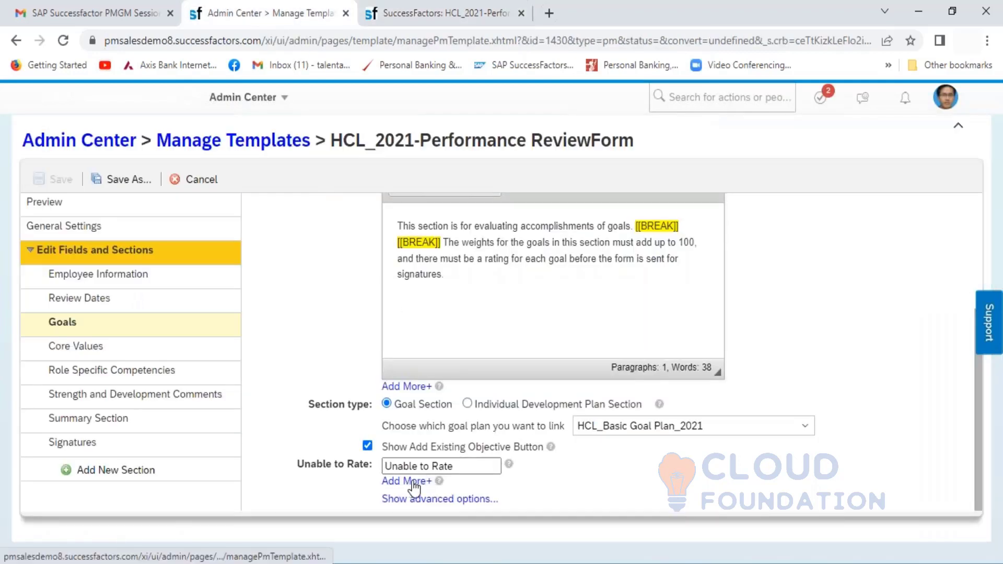
left_click(442, 500)
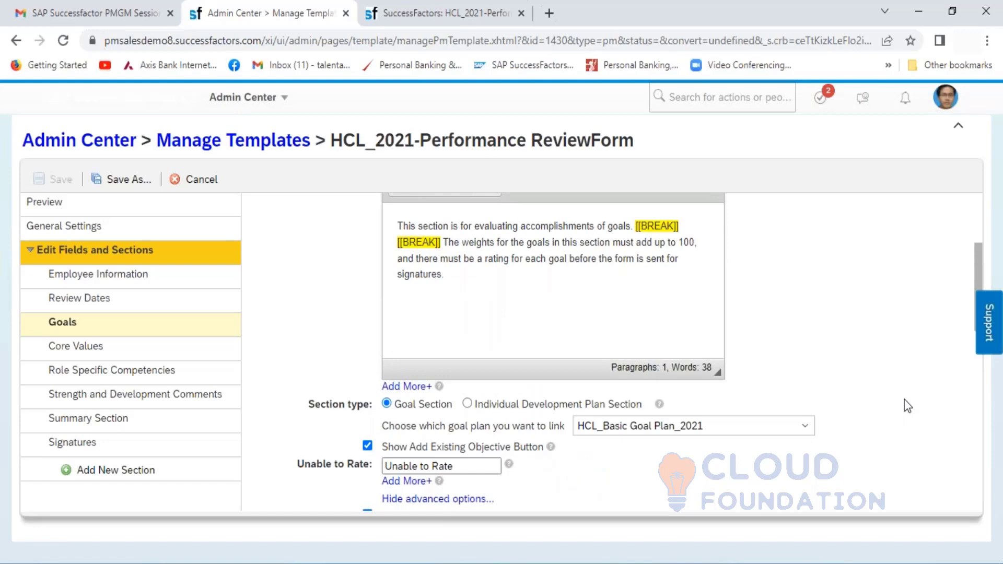
Review the Goals section's advanced options in the template and compare the rating box settings with the Customer Re-Purchase goal on the form.
scroll(906, 404, "down", 4)
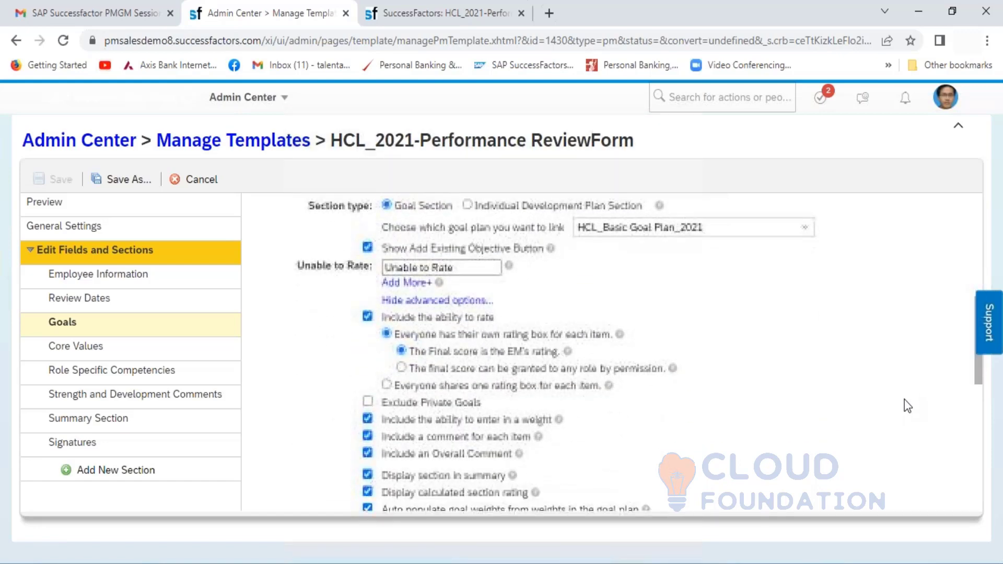
scroll(908, 406, "down", 1)
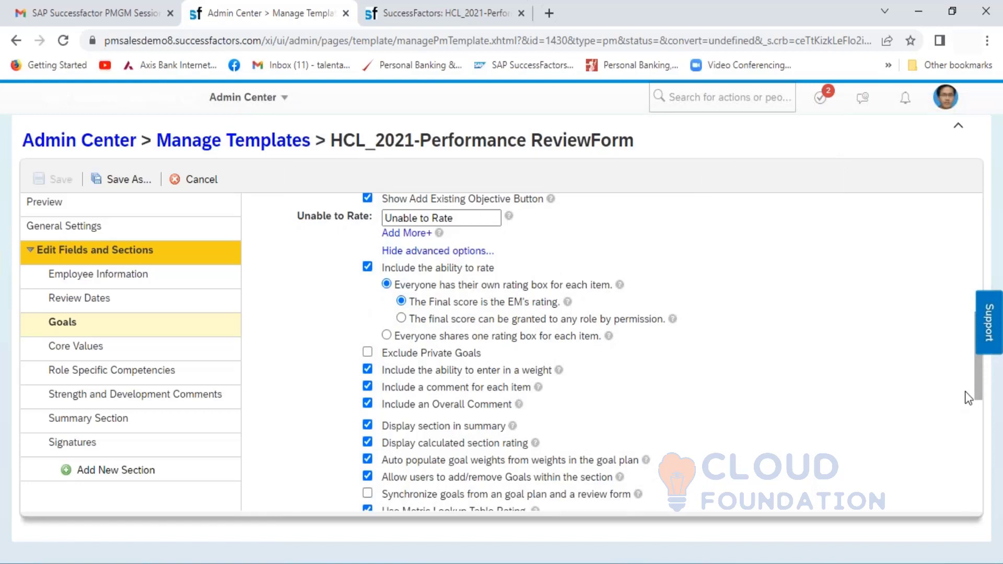
left_click_drag(979, 392, 994, 516)
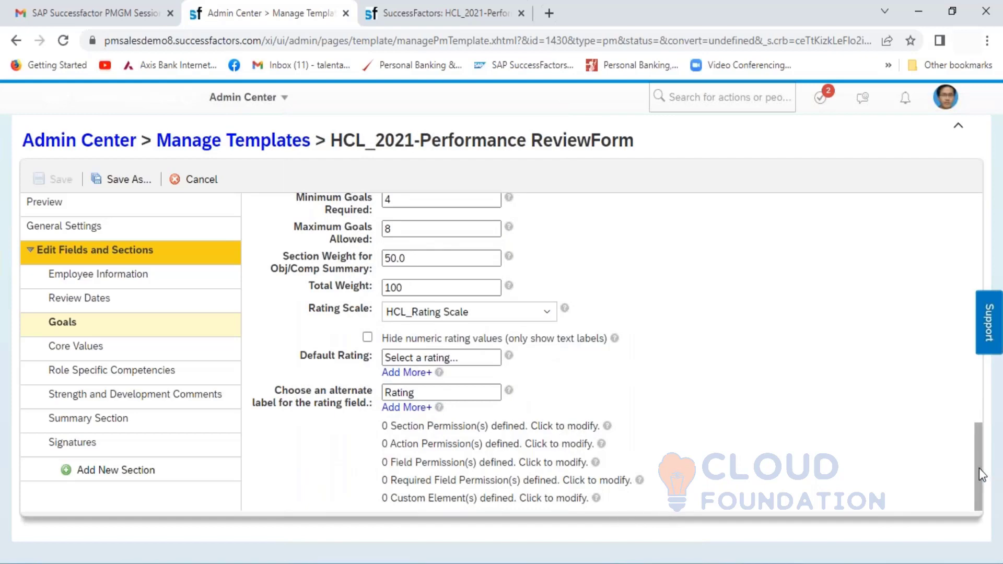
left_click_drag(980, 475, 970, 354)
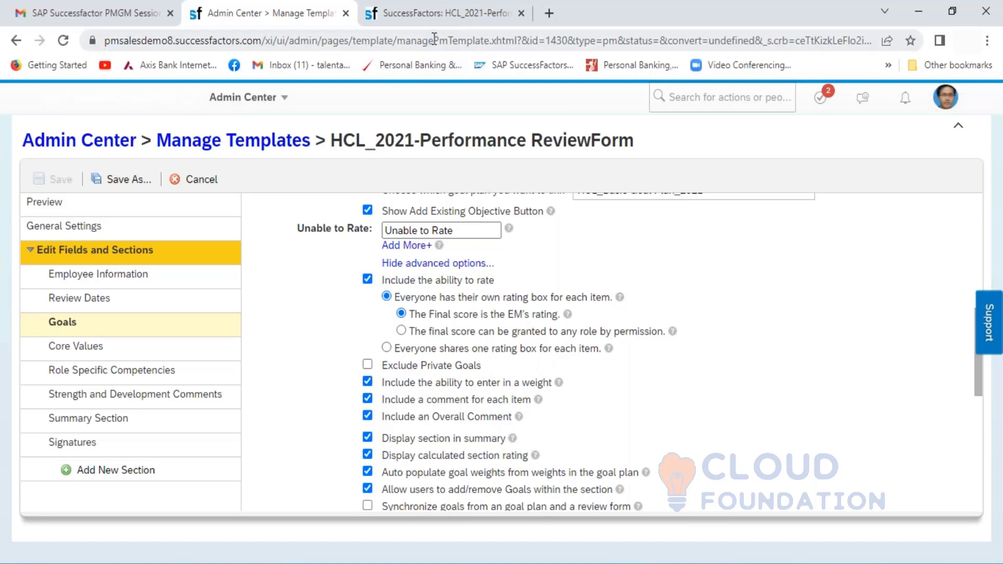
left_click(440, 18)
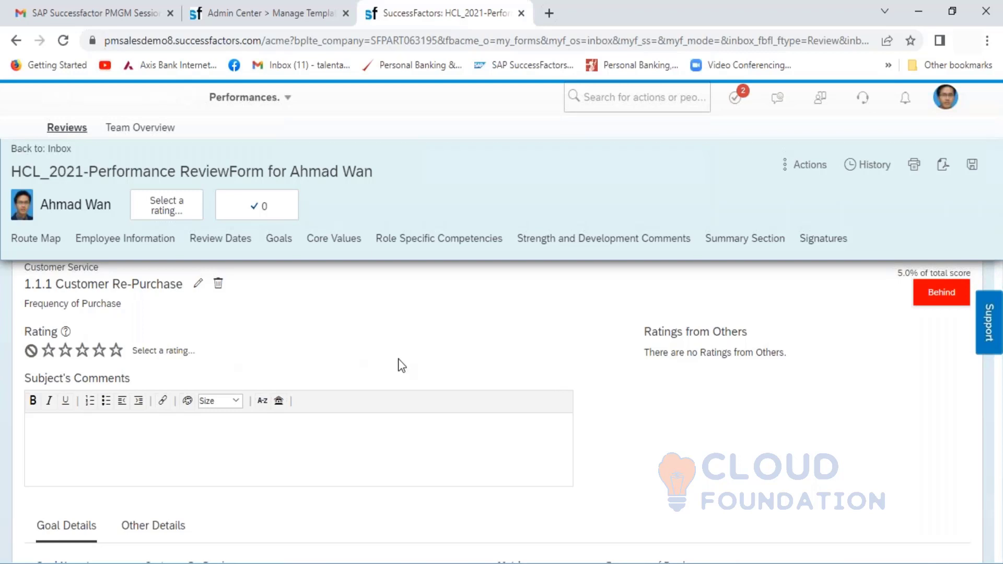
scroll(400, 364, "up", 1)
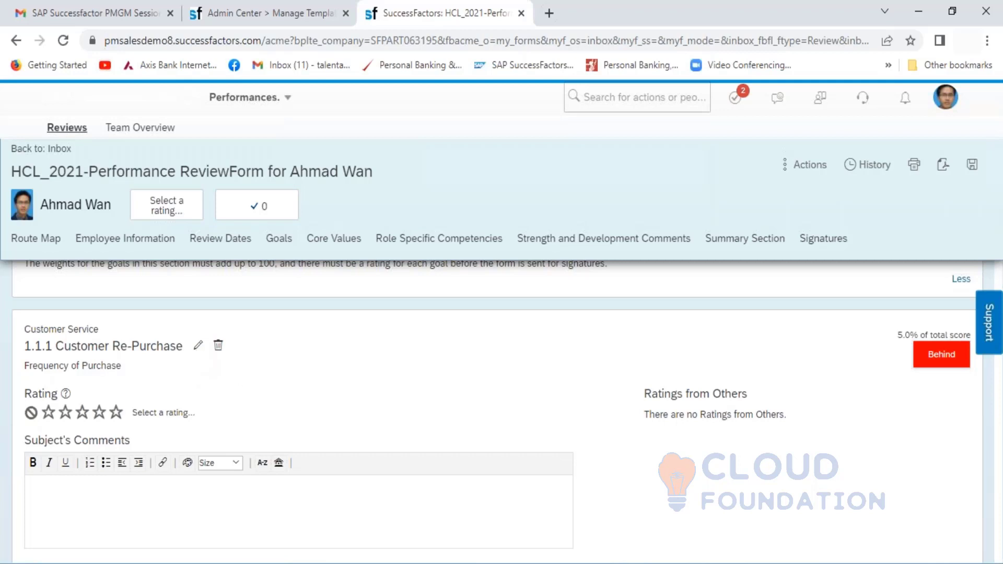
Check the template's goal weight option, then inspect the Customer Re-Purchase goal's Weight field in its edit window and close it without saving.
left_click(264, 4)
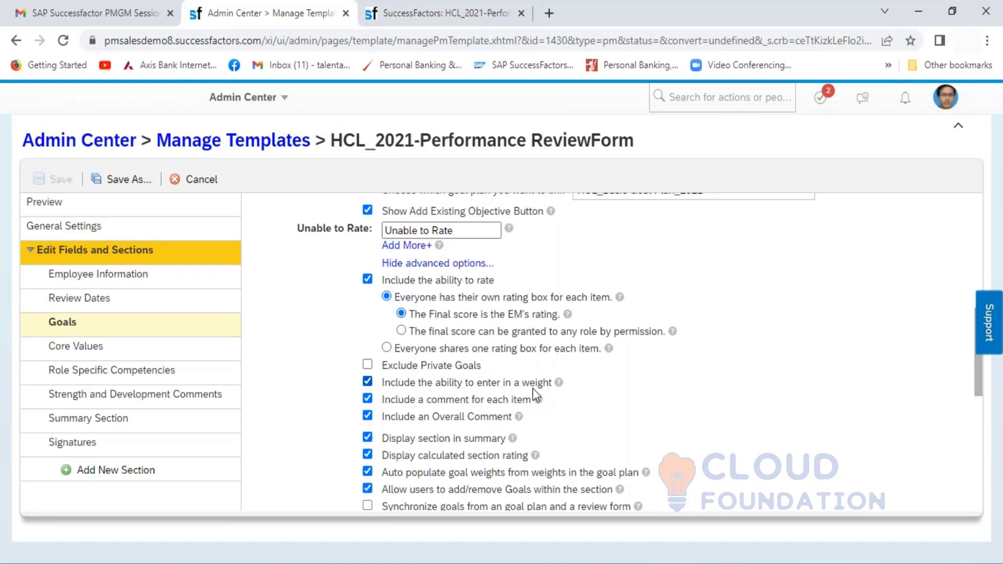
left_click(426, 13)
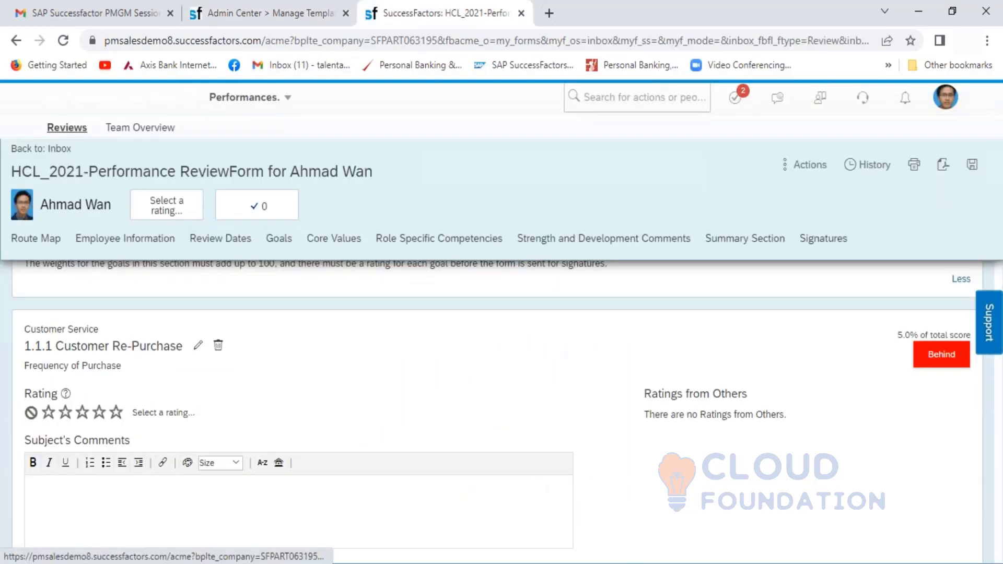
left_click(199, 348)
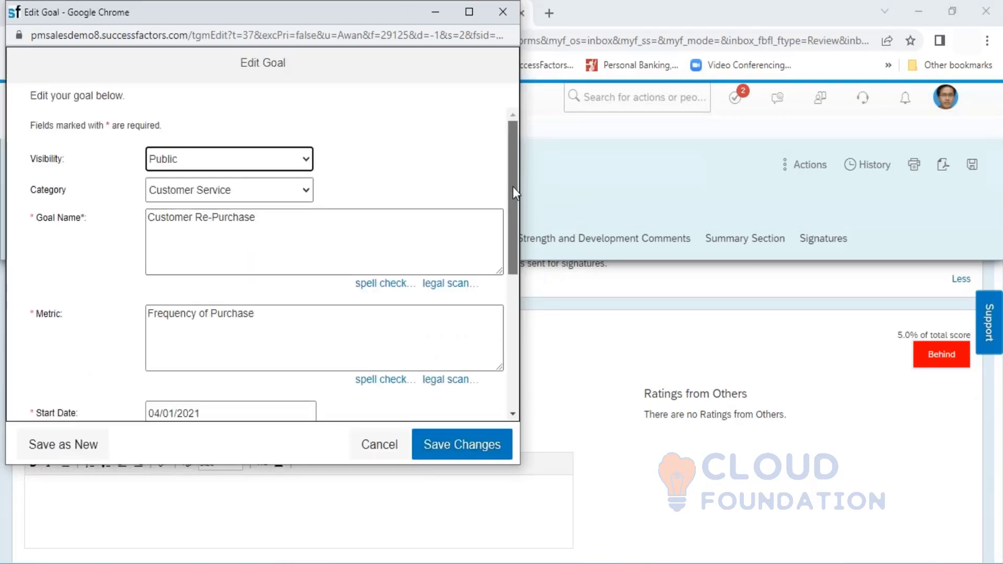
left_click_drag(513, 186, 525, 314)
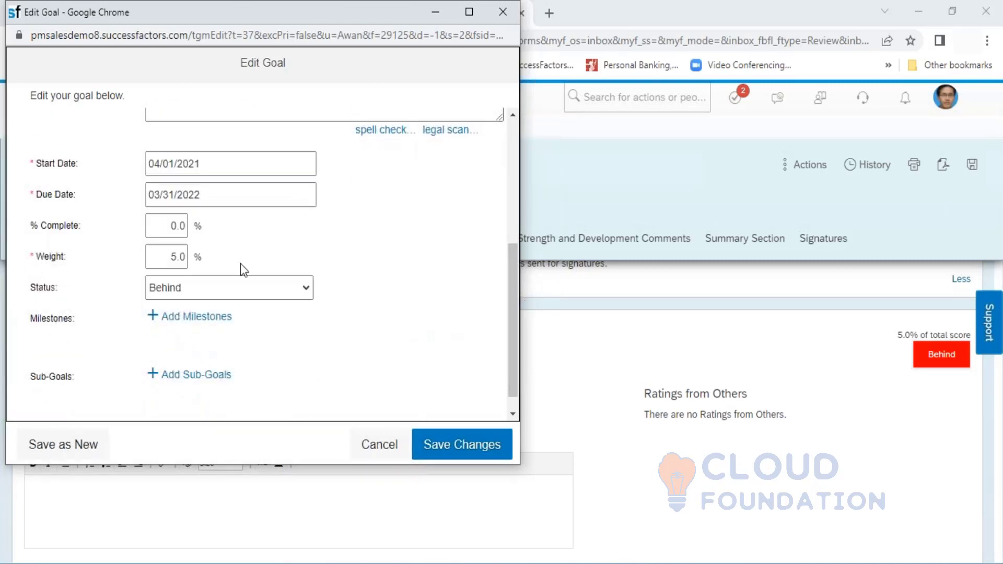
left_click_drag(169, 257, 191, 265)
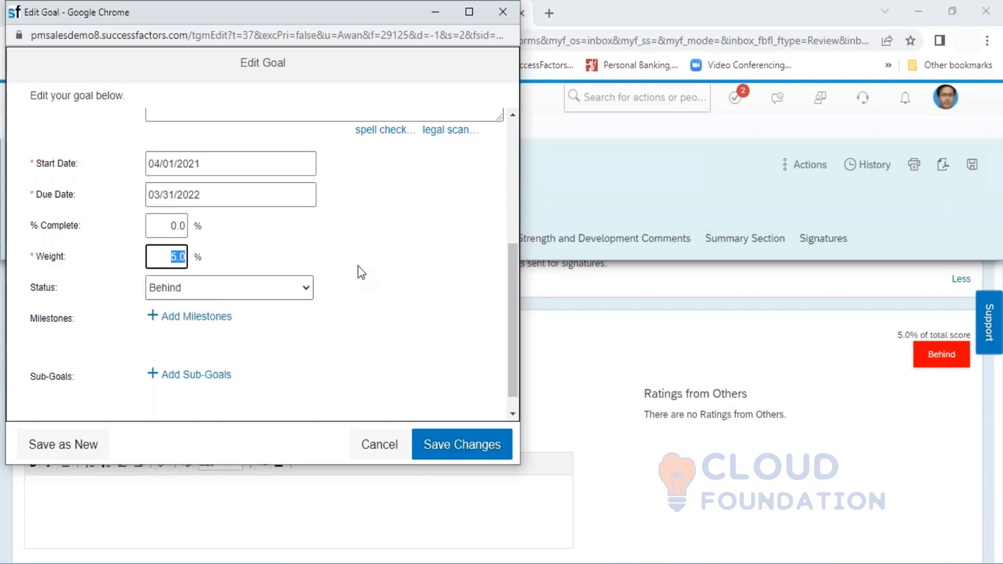
left_click(510, 10)
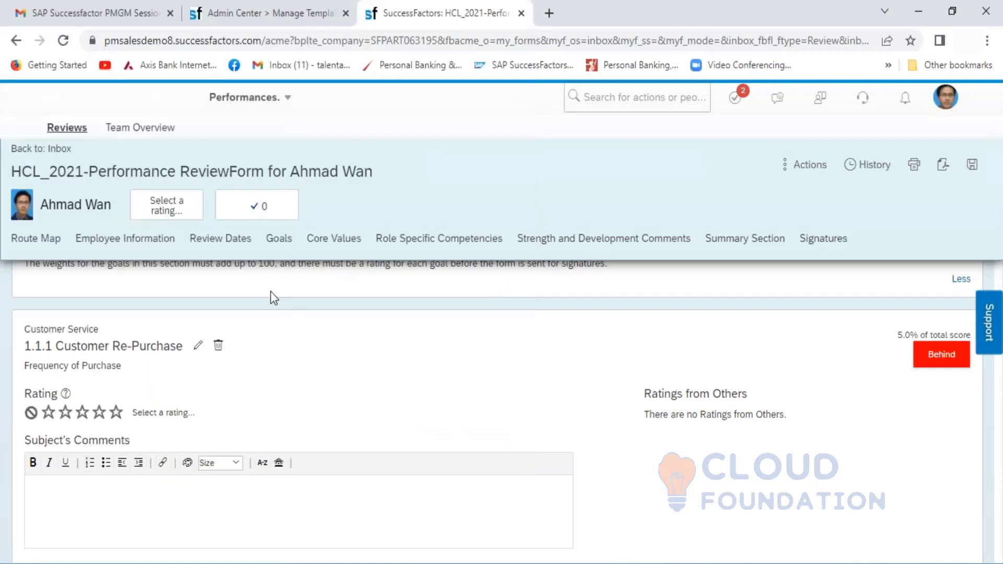
Recheck the template's "Include the ability to enter in a weight" option against the Customer Re-Purchase goal's editable Weight, leaving the goal unsaved.
left_click(287, 7)
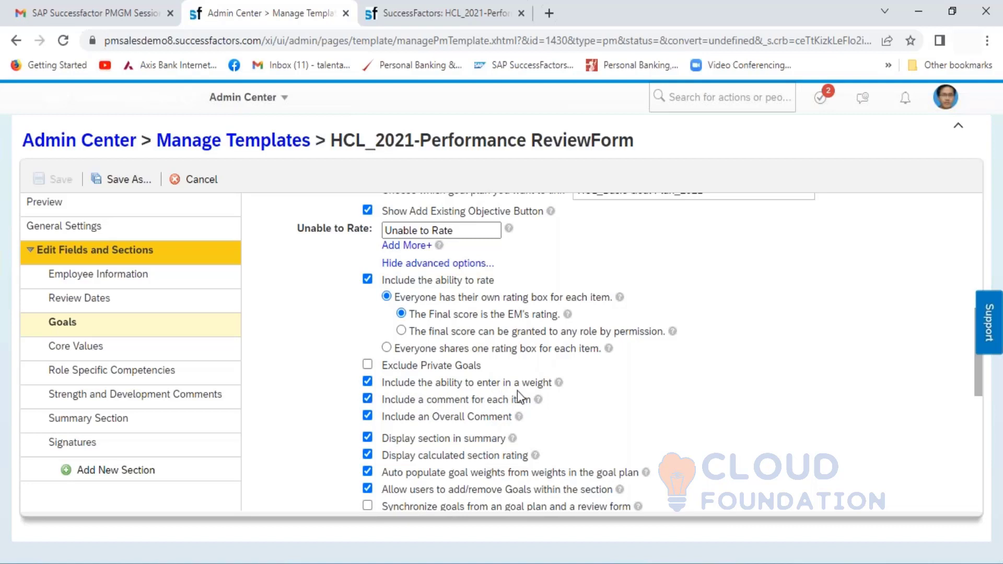
left_click(426, 13)
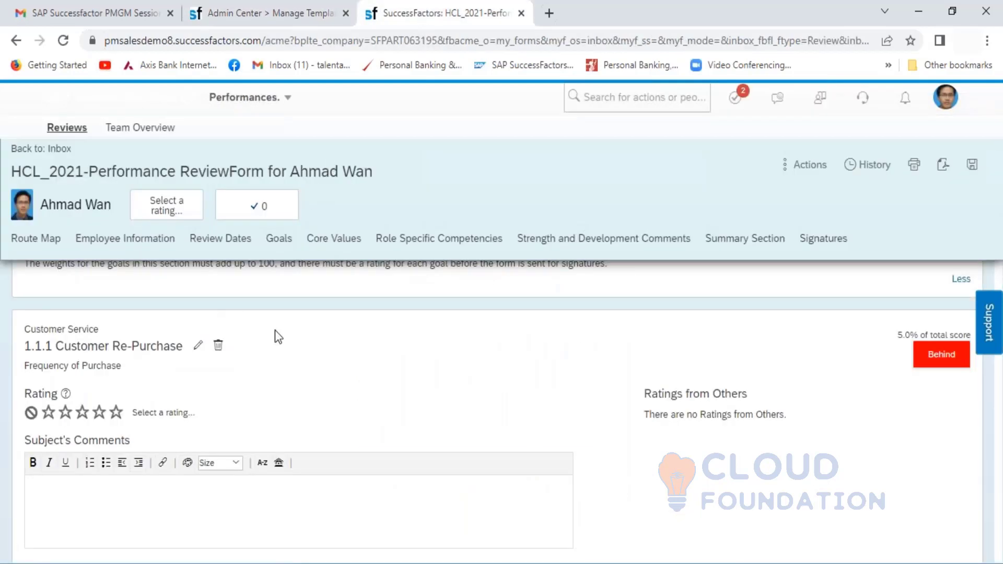
scroll(295, 348, "up", 3)
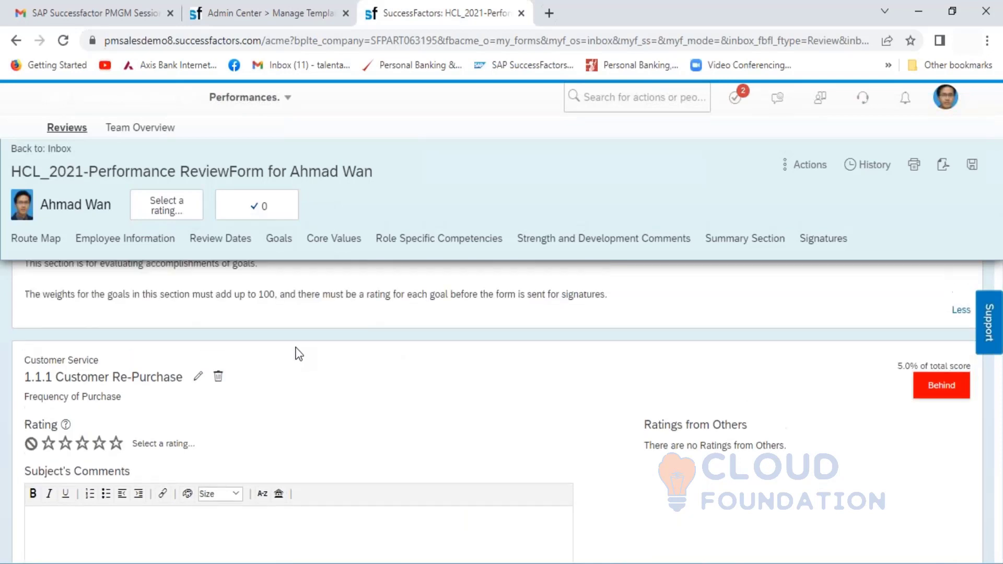
scroll(295, 348, "down", 2)
left_click(197, 381)
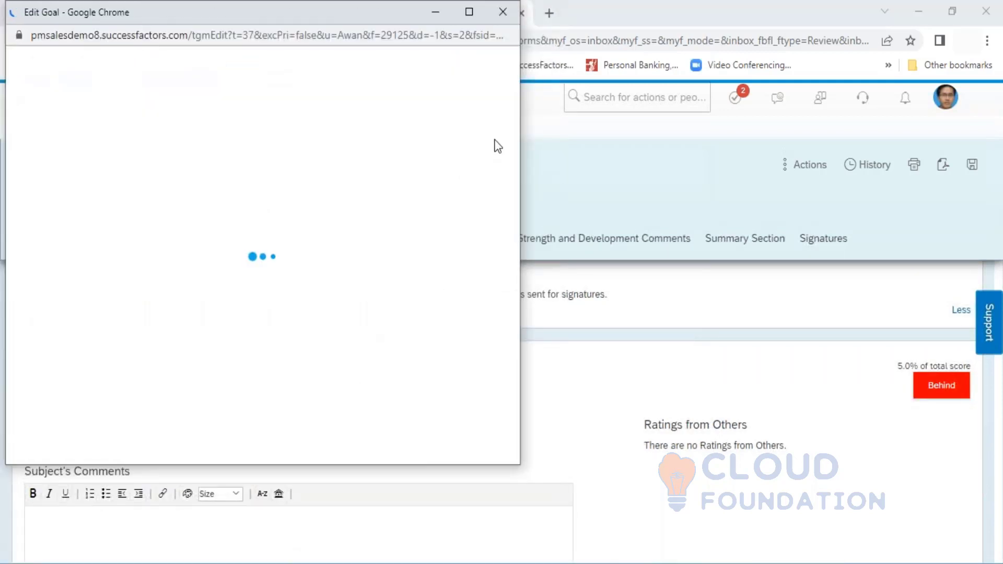
left_click_drag(510, 144, 510, 278)
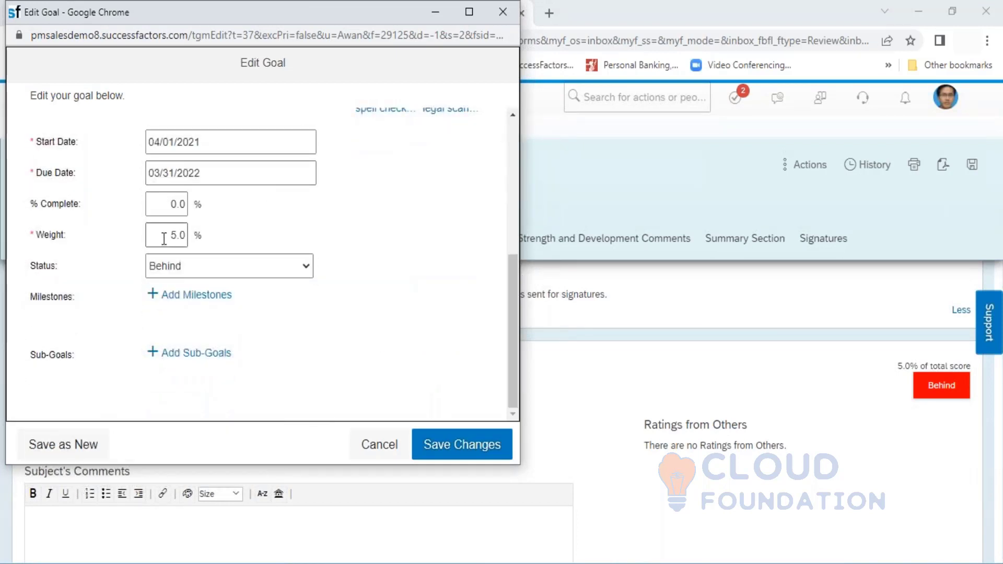
left_click_drag(164, 239, 189, 241)
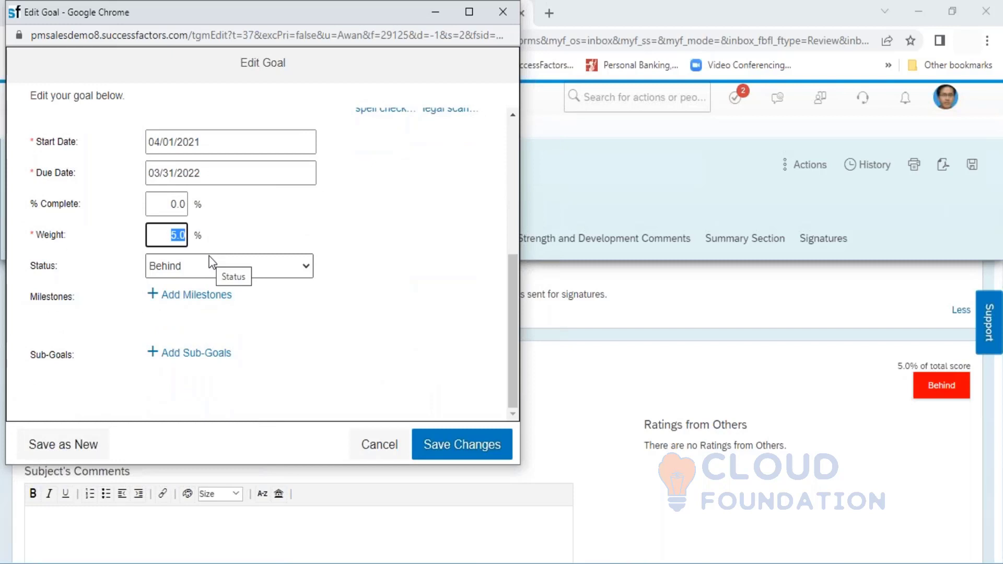
left_click(497, 14)
Compare the template's "Include a comment for each item" option with the Subject's Comments box under the Customer Re-Purchase goal.
left_click(290, 13)
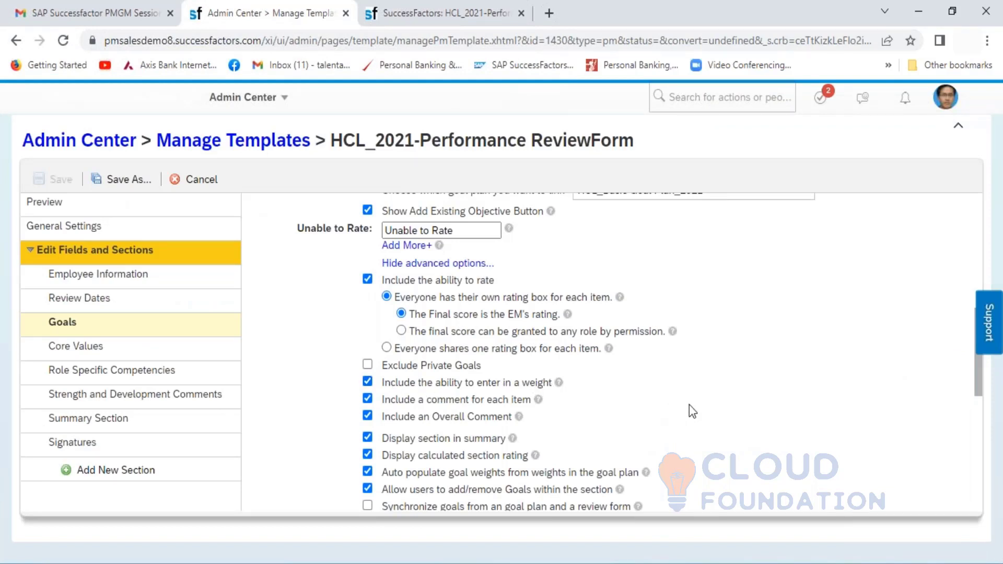
left_click(437, 15)
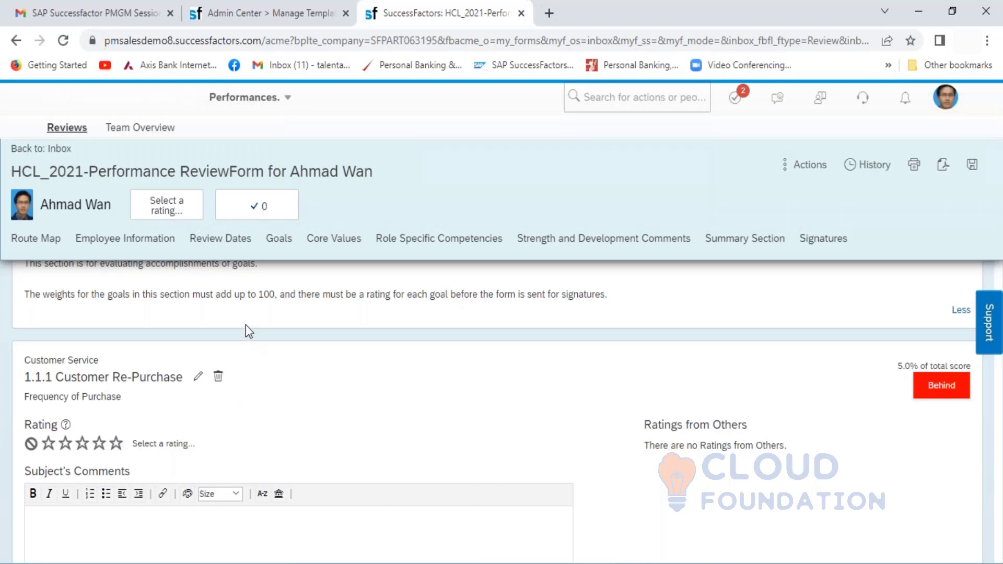
left_click(257, 14)
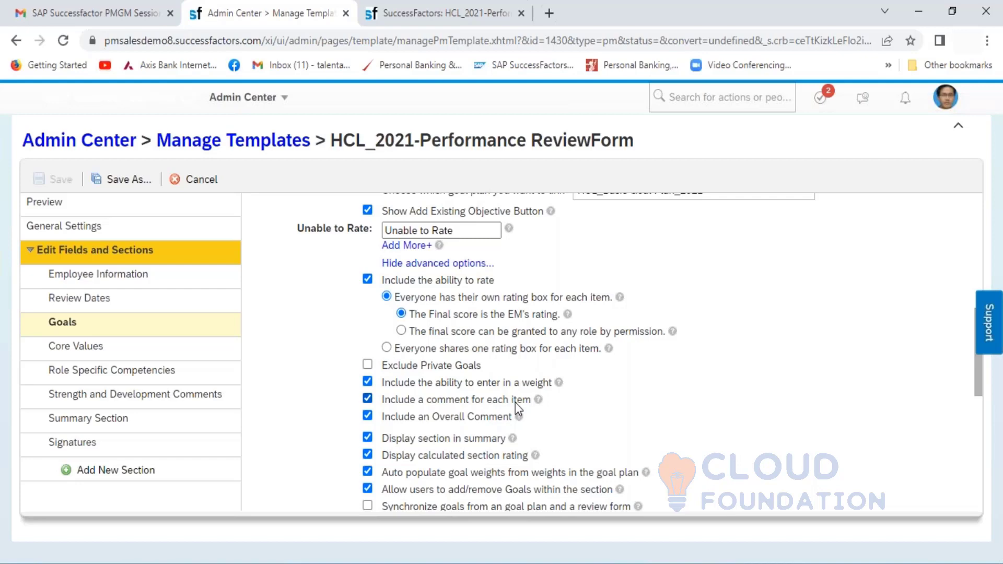
left_click(401, 20)
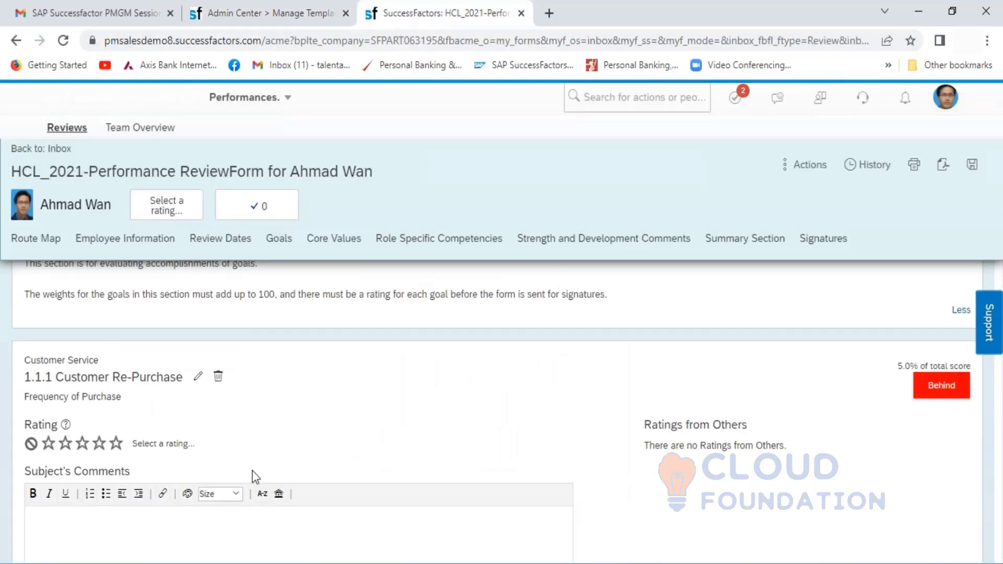
left_click_drag(140, 480, 23, 478)
left_click(146, 473)
left_click(112, 520)
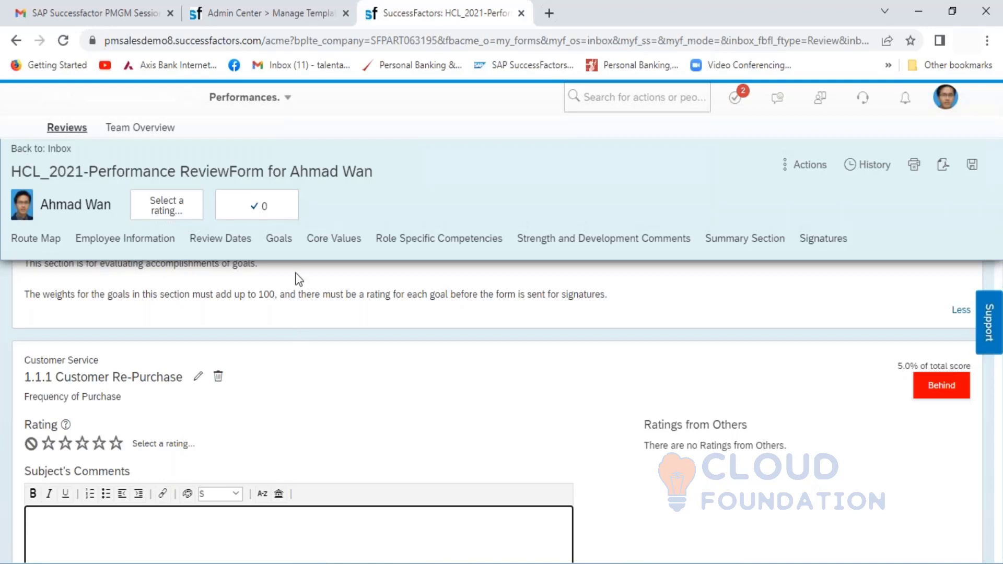
left_click(773, 502)
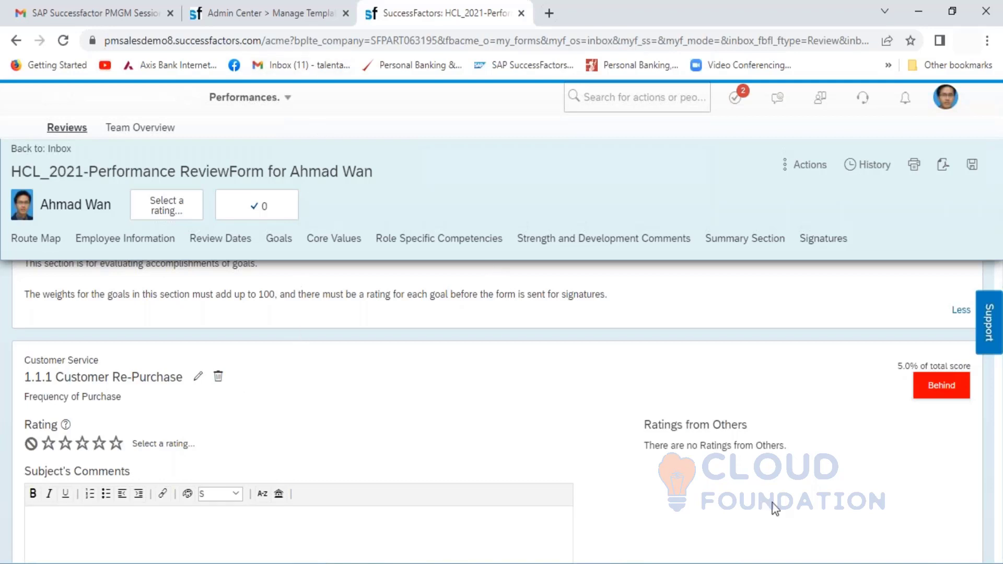
scroll(772, 503, "down", 3)
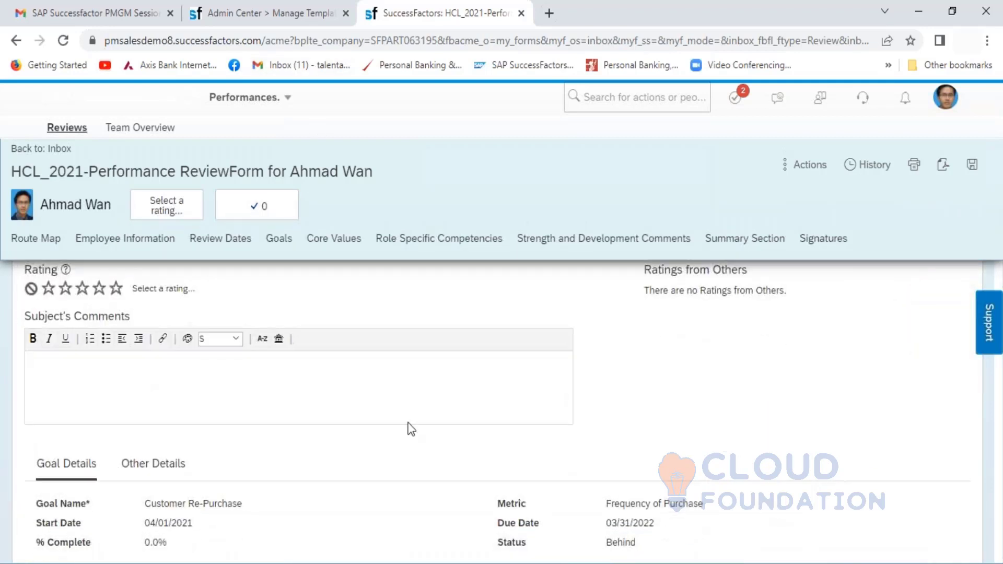
Recheck the template's "Include a comment for each item" option against the Subject's Comments boxes under the Customer Satisfaction and New Skills goals.
left_click(278, 11)
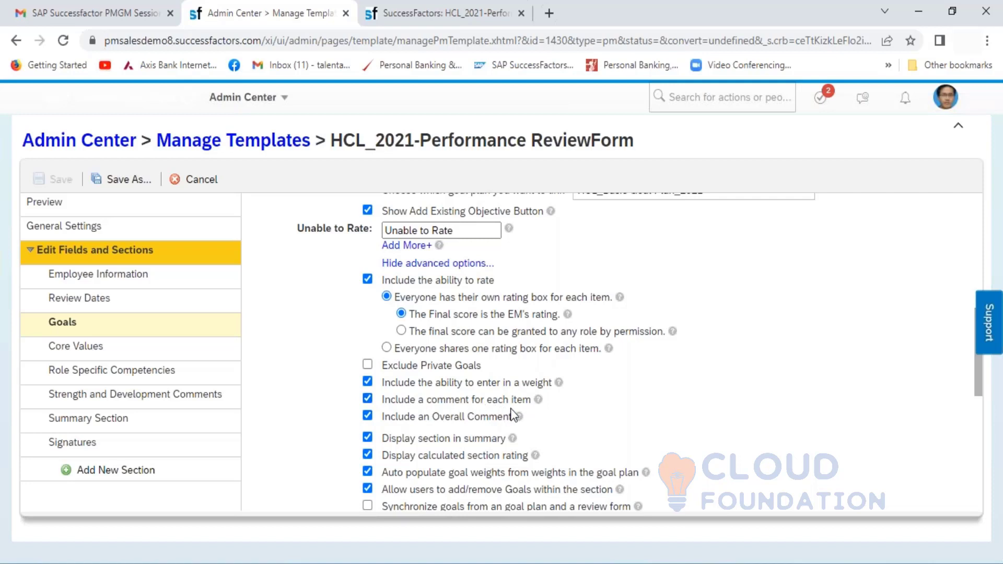
left_click(418, 13)
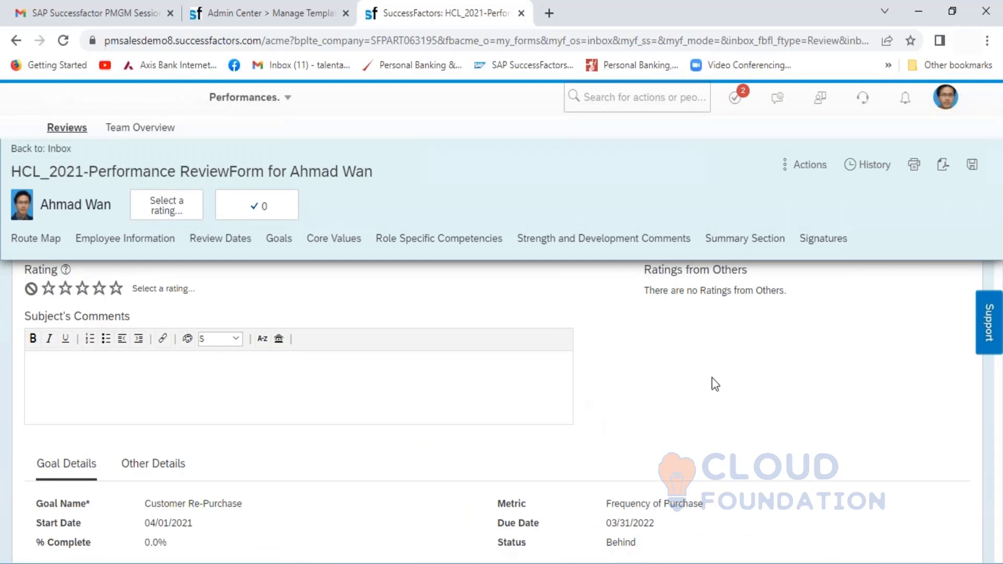
scroll(713, 382, "down", 8)
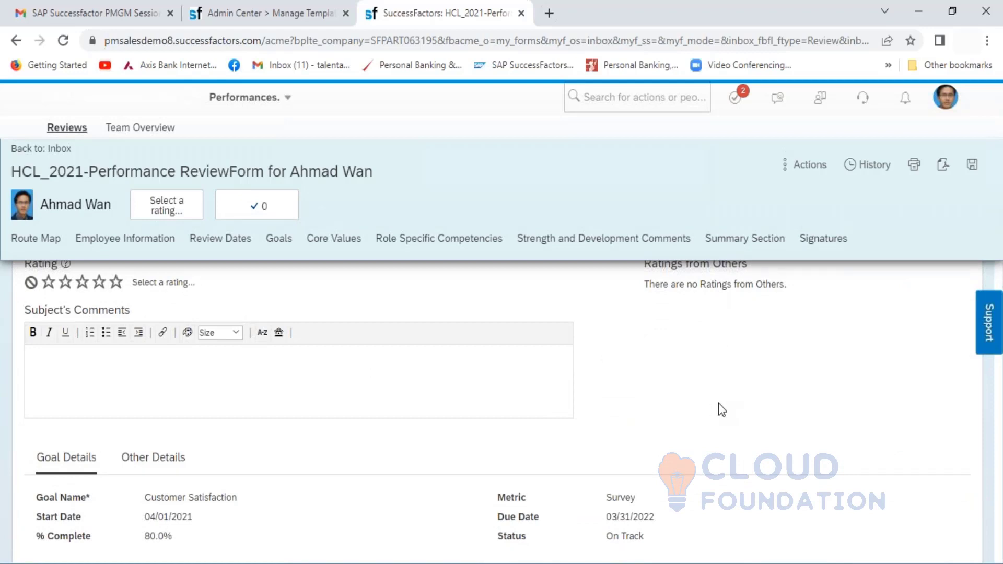
scroll(719, 403, "down", 8)
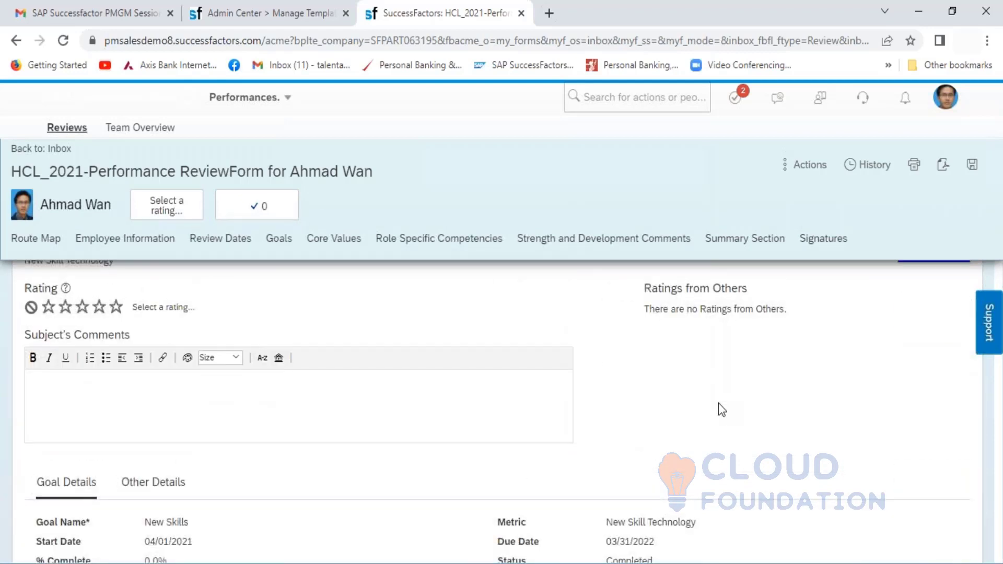
Compare the template's "Include an Overall Comment" option with the Overall Comments on Goal Achievement box at the end of the form's Goals section.
left_click(266, 12)
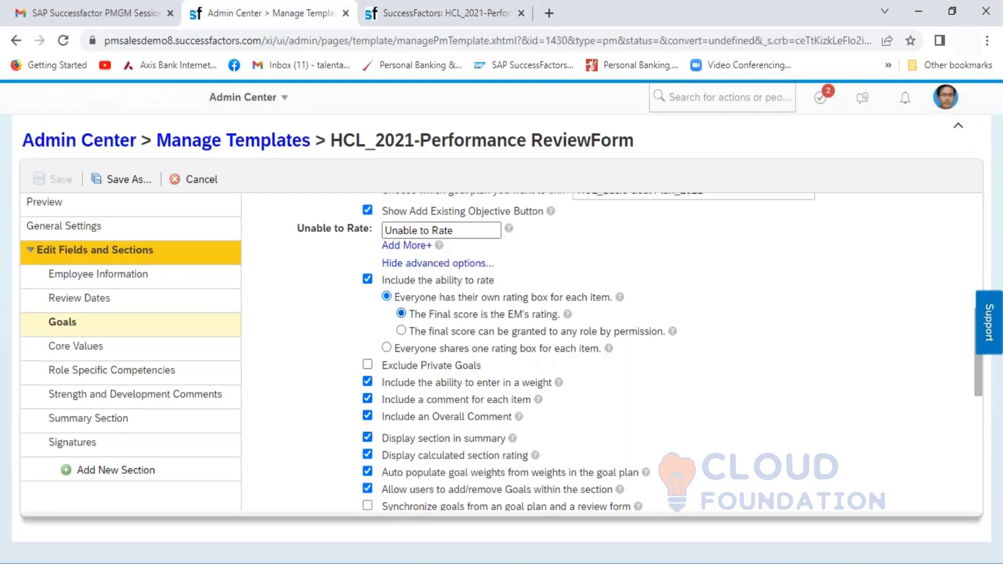
left_click(393, 16)
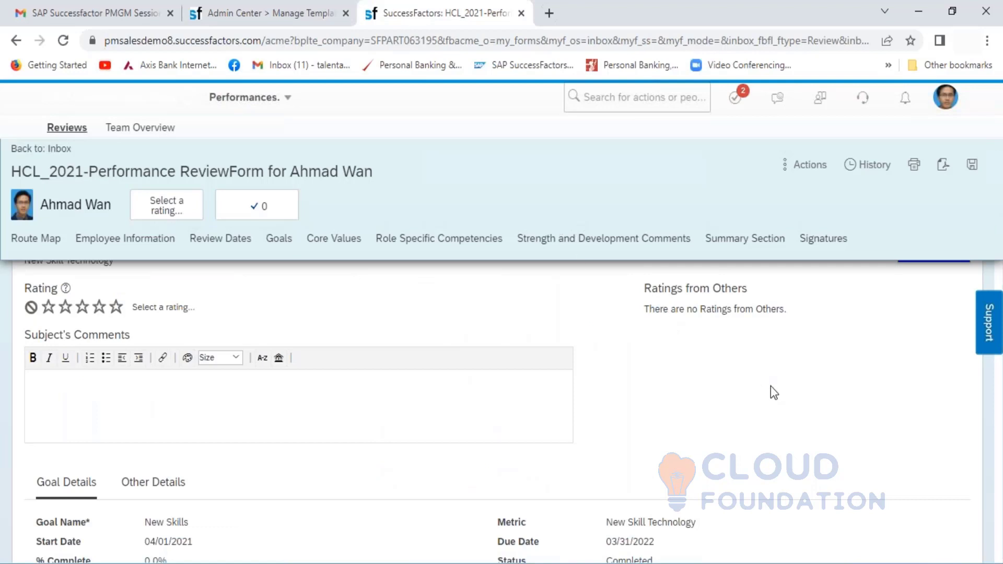
scroll(774, 392, "down", 7)
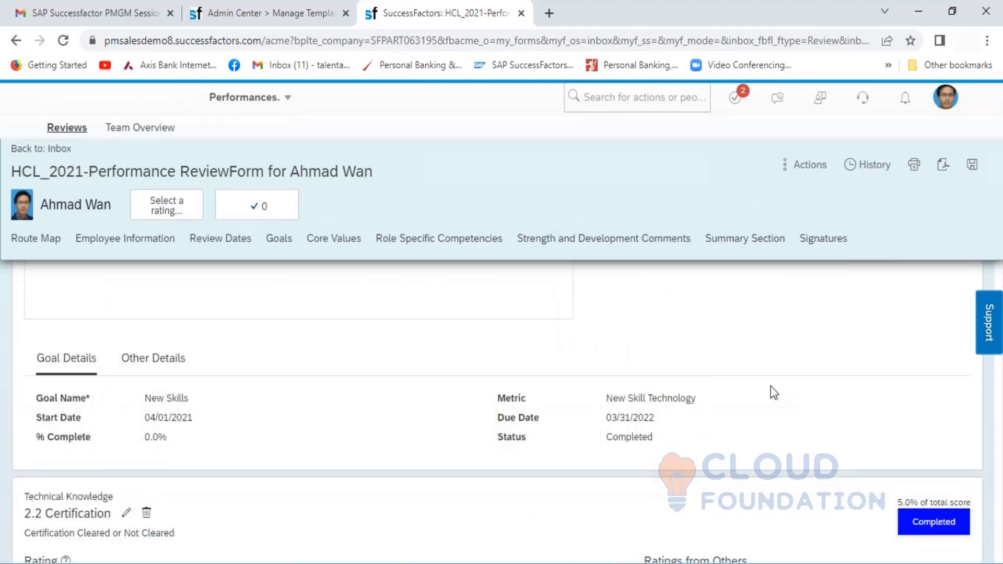
scroll(770, 386, "down", 6)
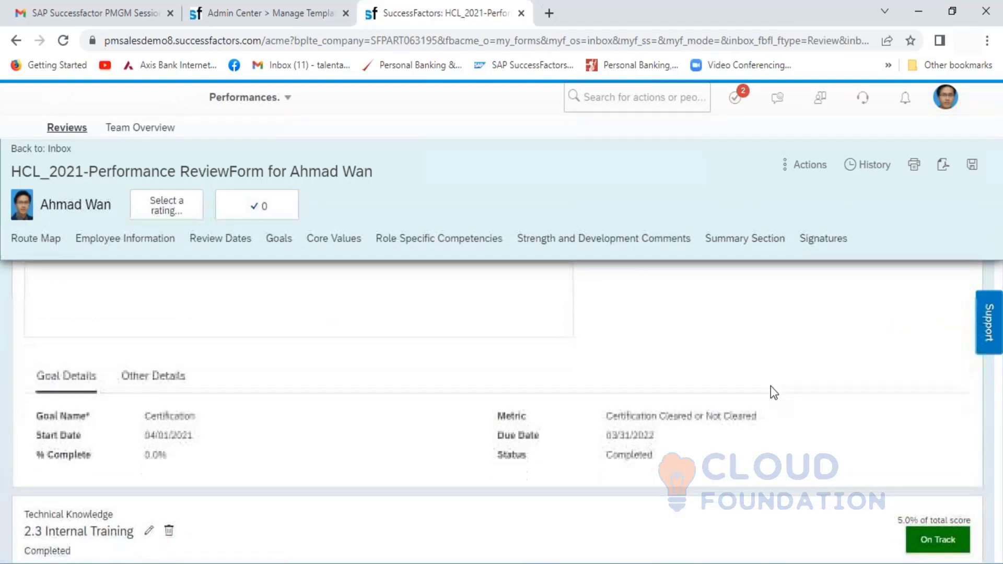
scroll(770, 387, "down", 6)
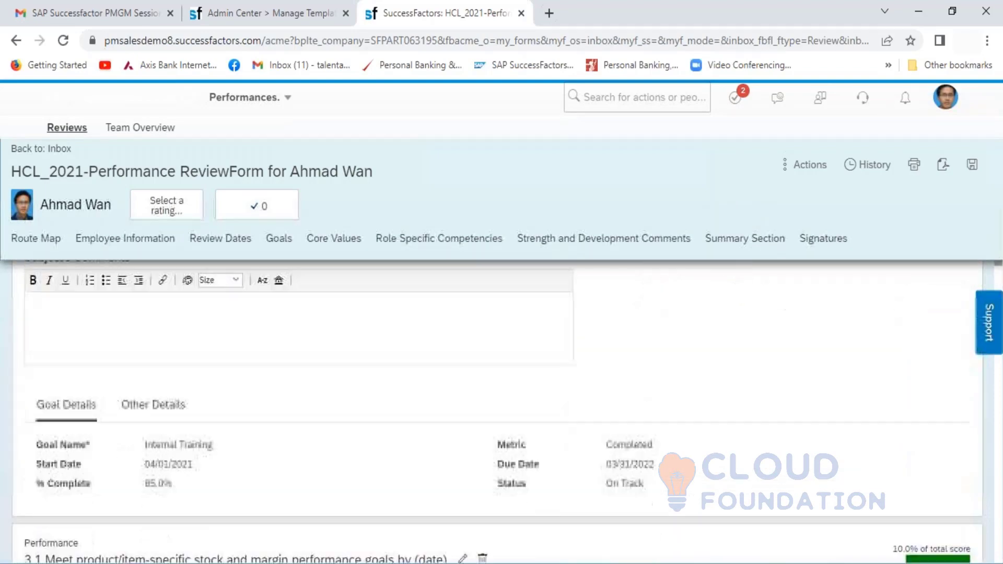
scroll(495, 392, "down", 6)
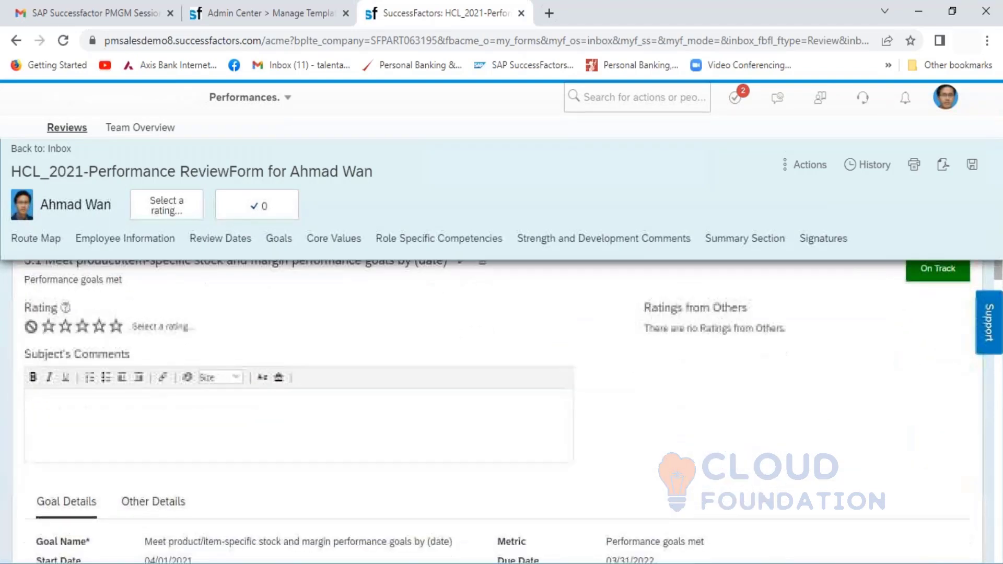
scroll(502, 412, "down", 7)
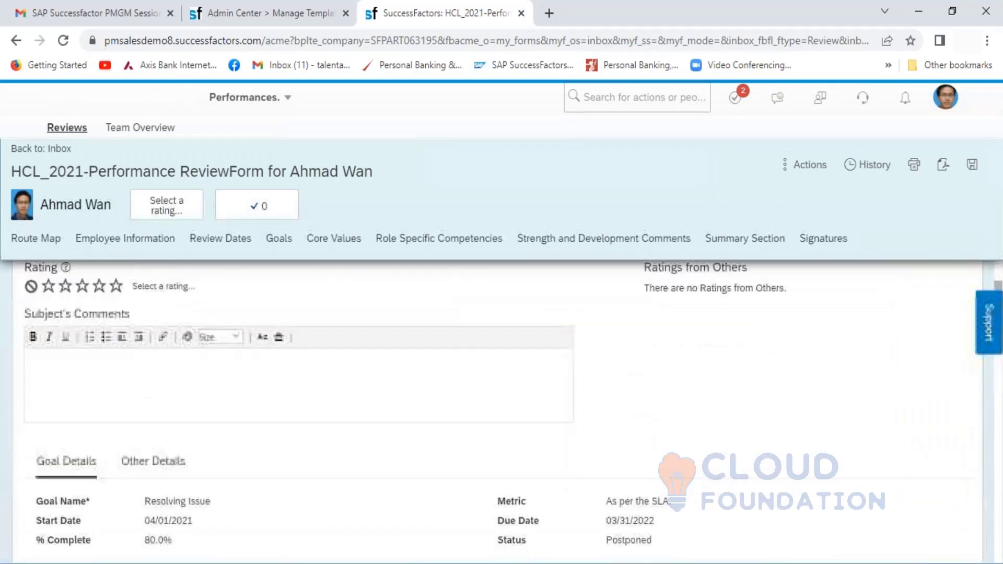
scroll(334, 418, "down", 4)
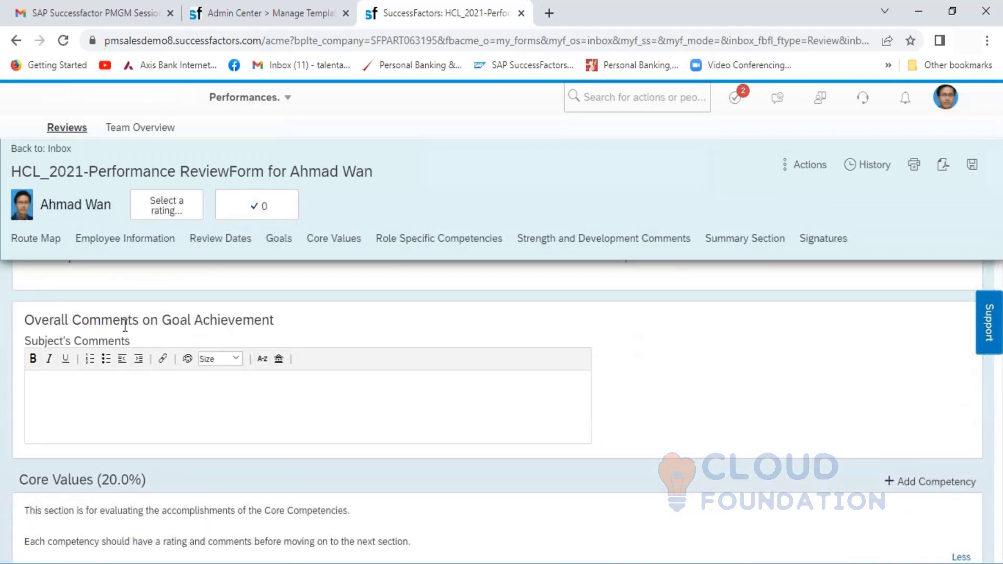
Compare the template's "Display section in summary" option with the goals listed in the form's Summary Section.
left_click(255, 9)
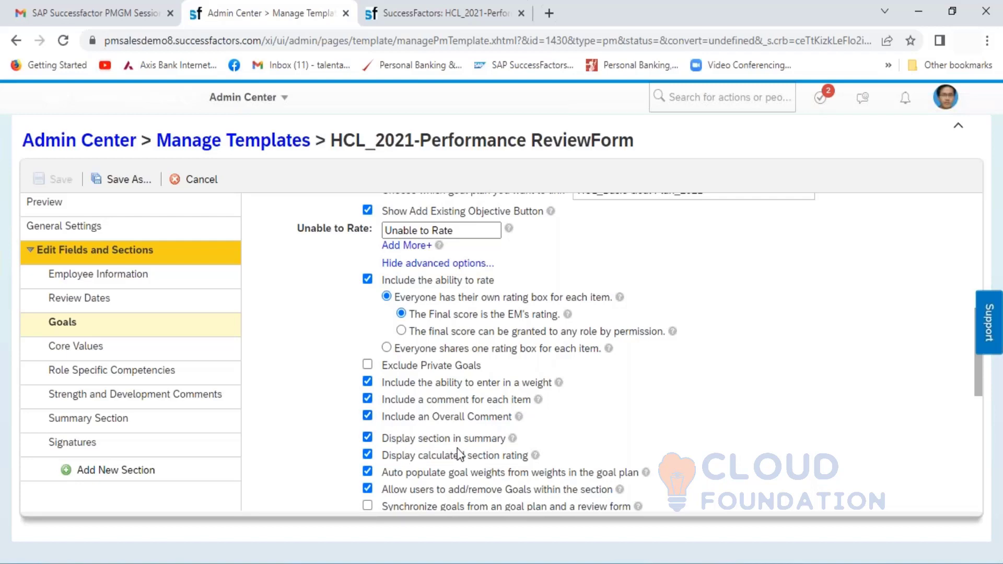
left_click(432, 16)
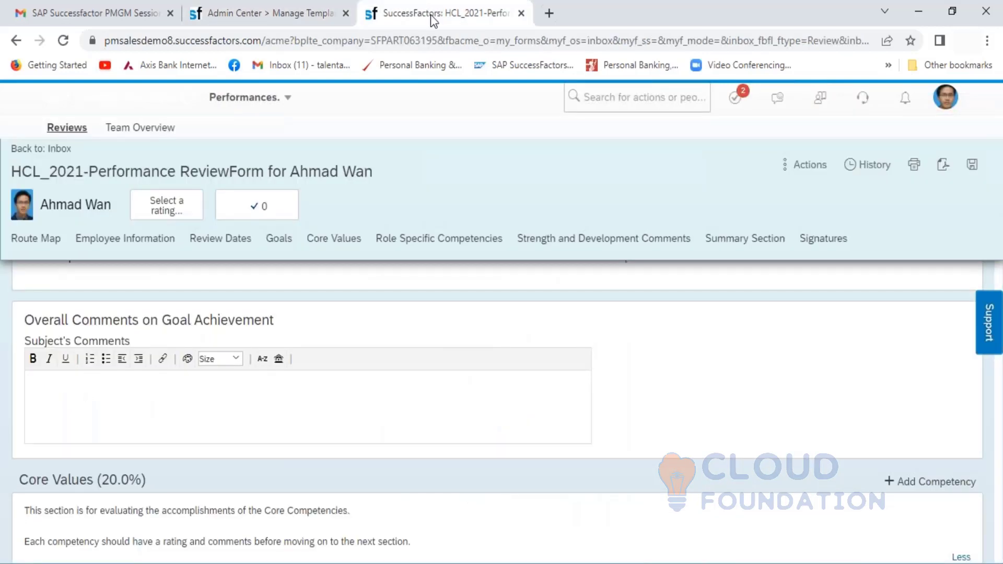
scroll(755, 380, "down", 10)
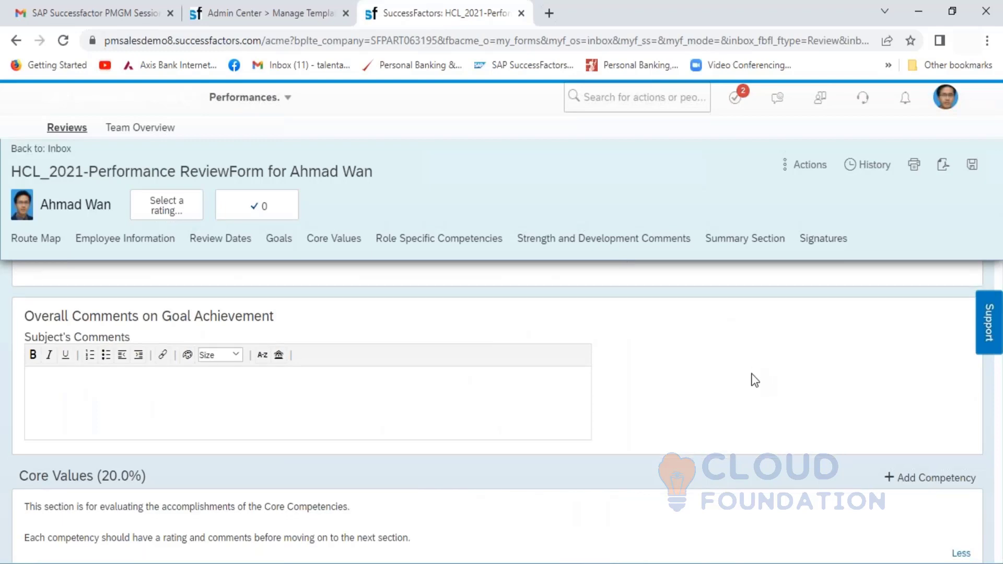
scroll(496, 413, "down", 10)
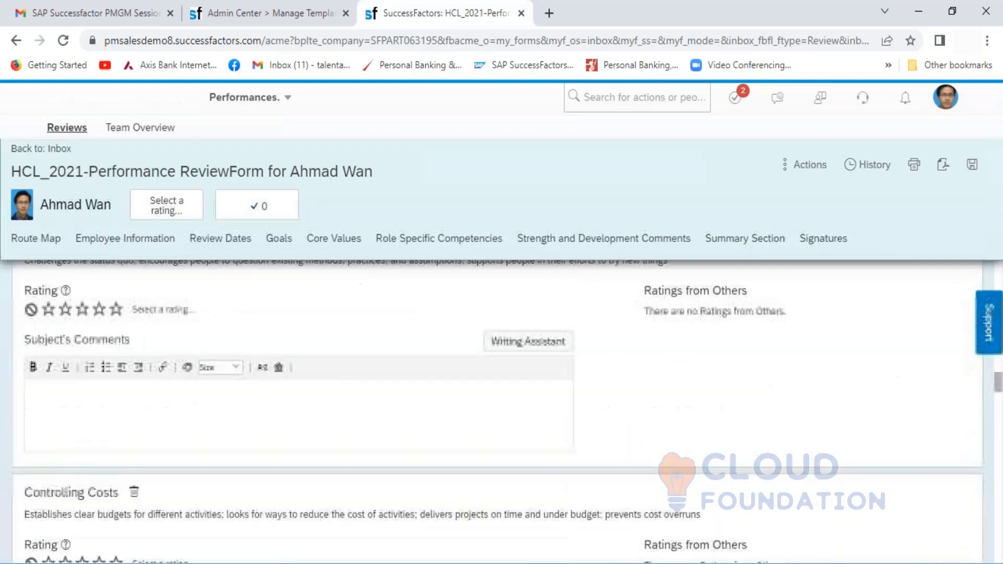
scroll(497, 407, "down", 20)
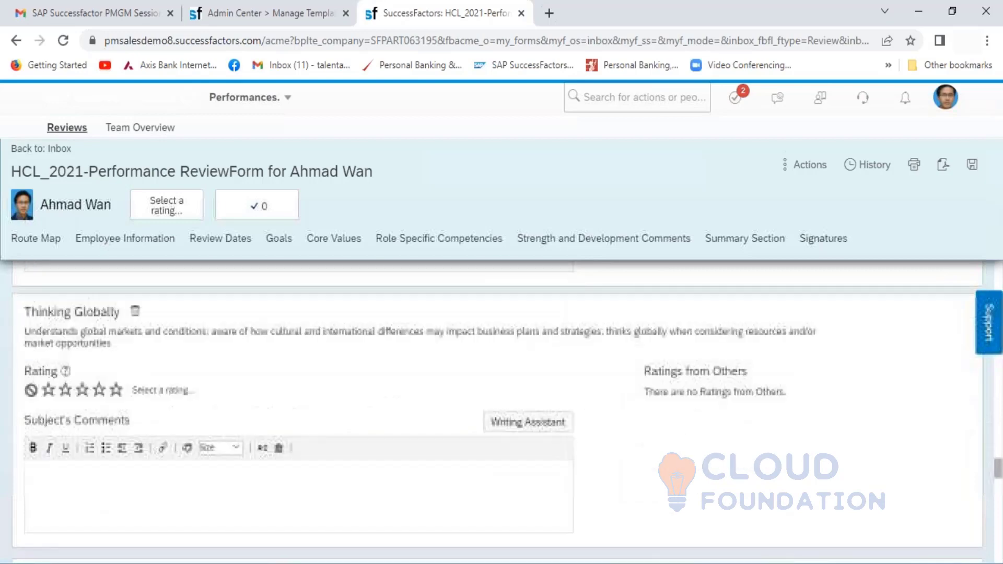
scroll(496, 408, "up", 8)
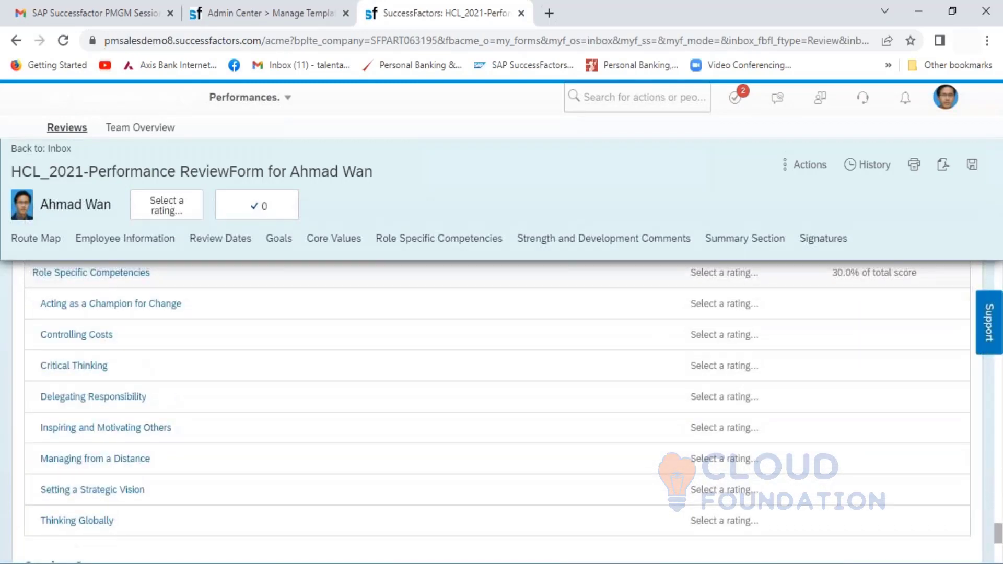
scroll(496, 410, "up", 6)
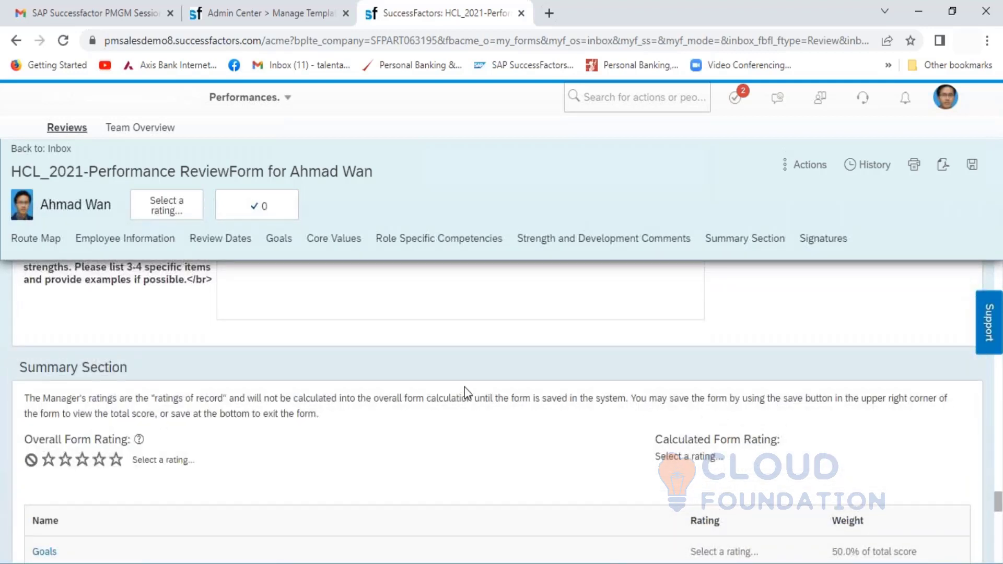
left_click_drag(19, 367, 131, 376)
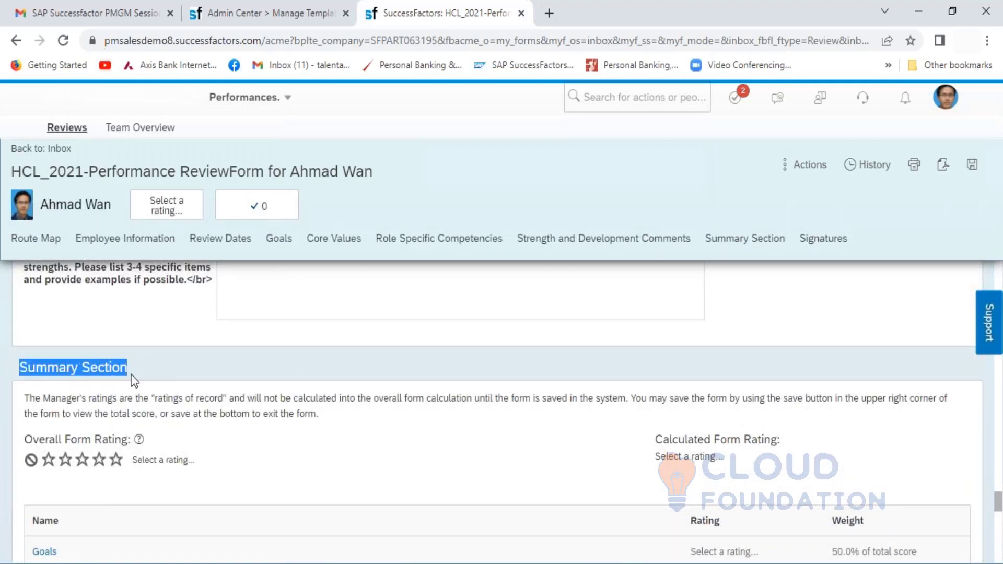
left_click(212, 366)
scroll(211, 366, "down", 3)
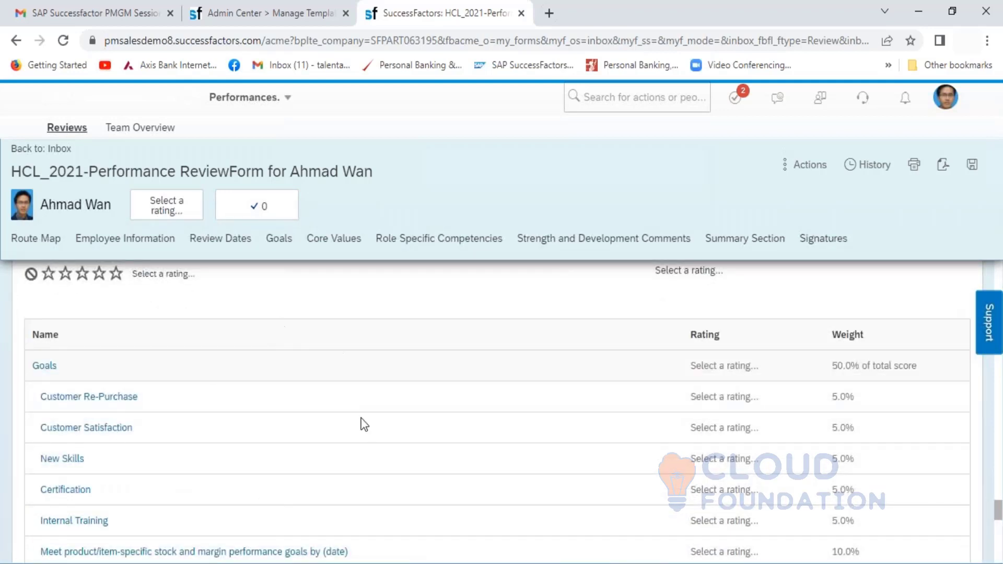
Recheck the Goals summary options in the template, and examine the form's entire Summary Section table of ratings and weights.
left_click(284, 14)
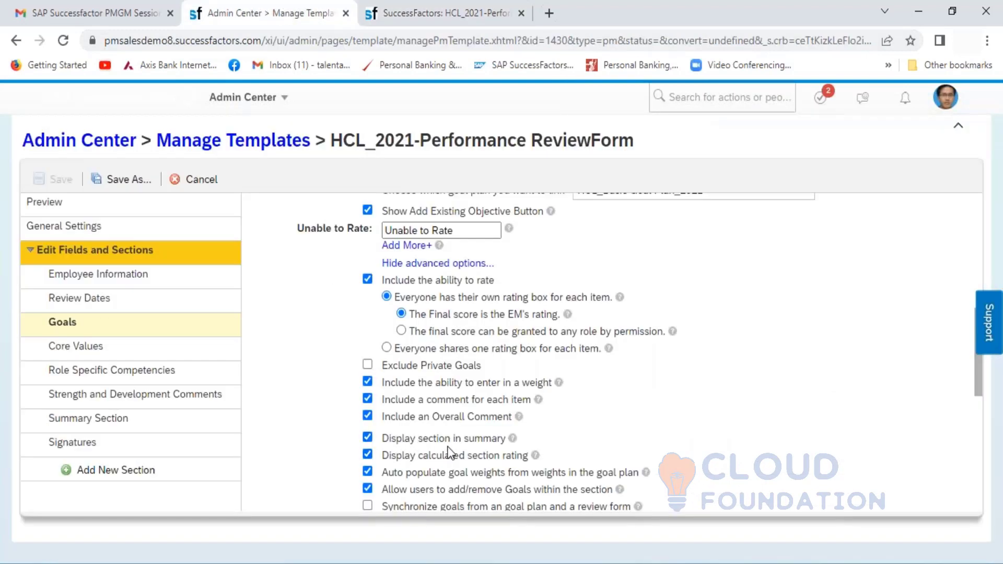
left_click(421, 10)
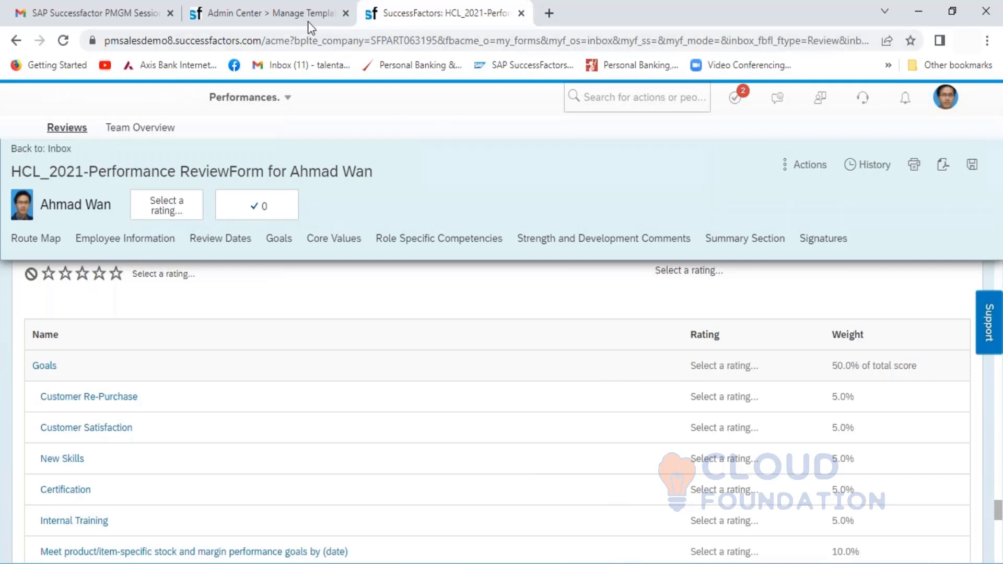
key("Down")
key("Down")
key("Down")
key("Down")
key("Down")
key("Down")
key("Down")
key("Down")
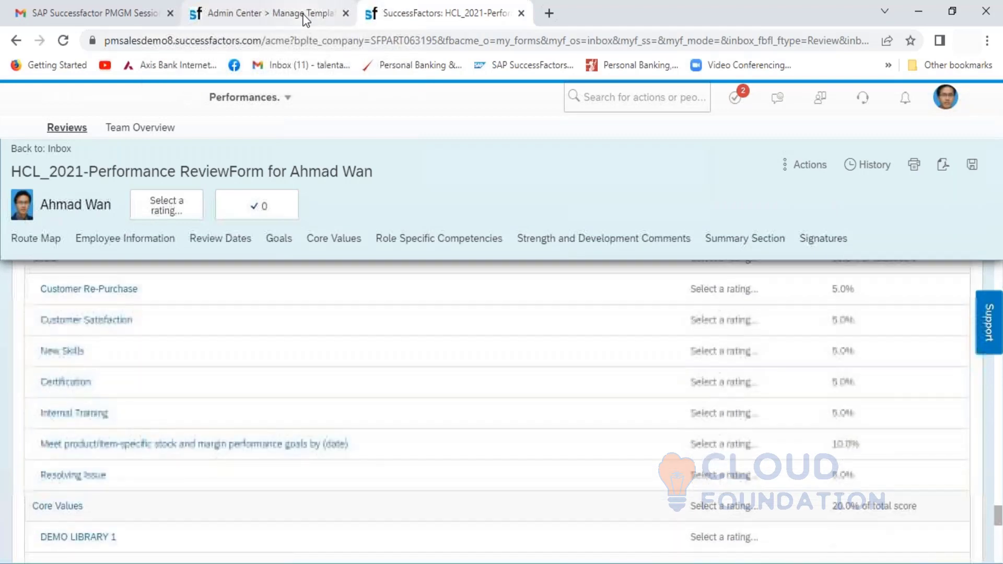
key("Down")
key("Down")
key("Down")
key("Down")
key("Down")
key("Down")
key("Down")
key("Down")
key("Down")
key("Down")
key("Down")
key("Down")
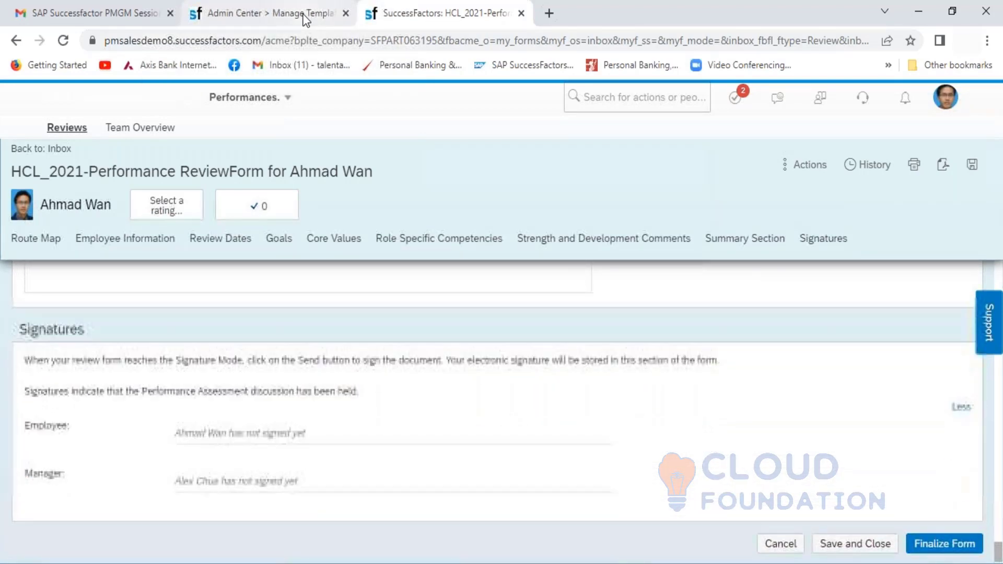
key("Up")
key("Up")
key("Up")
key("Up")
key("Up")
key("Up")
key("Up")
key("Up")
key("Up")
key("Up")
key("Up")
key("Up")
key("Up")
key("Up")
key("Up")
key("Up")
key("Up")
key("Up")
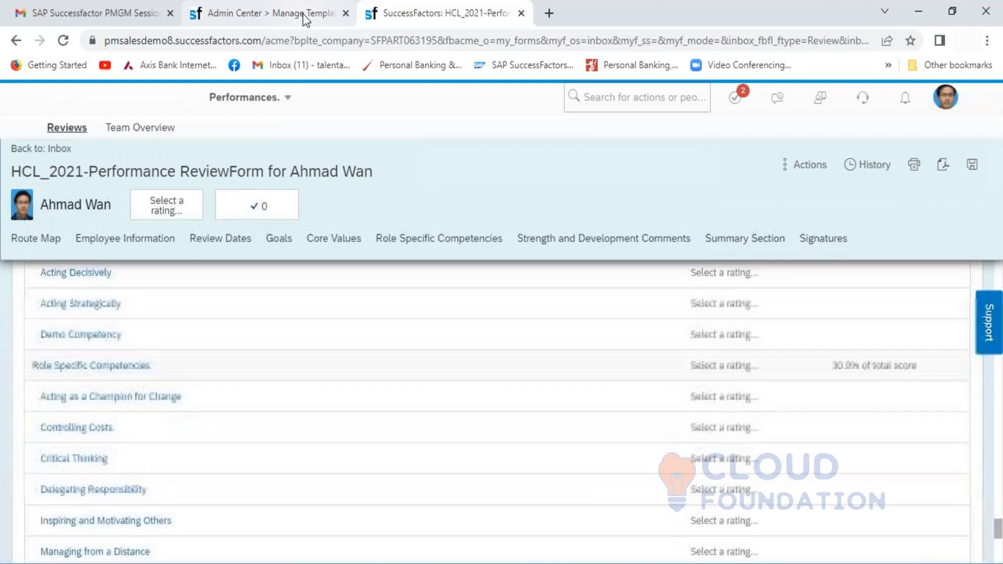
key("Up")
key("Up")
key("Up")
key("Up")
key("Up")
key("Up")
key("Up")
key("Up")
key("Up")
key("Up")
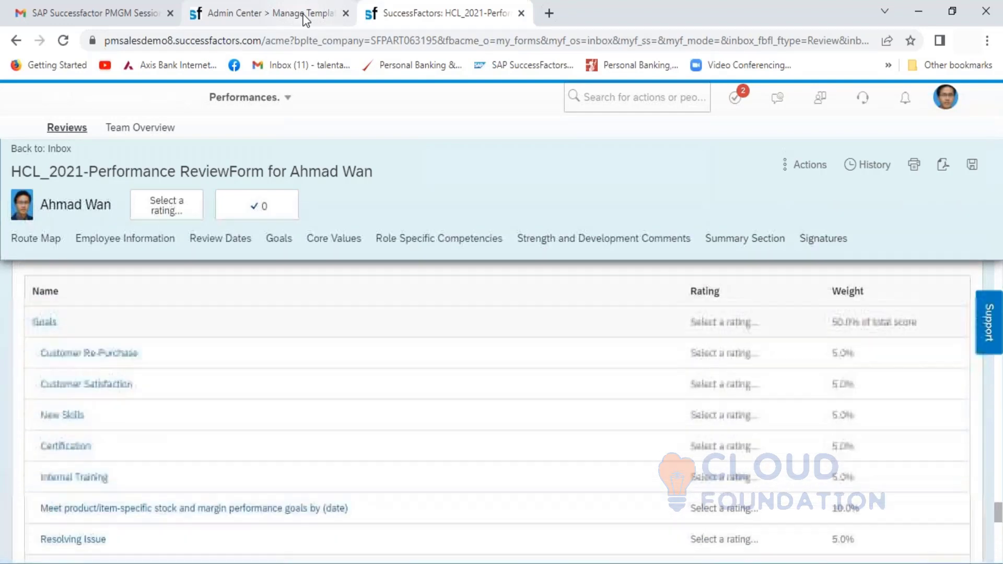
key("Up")
key("Up")
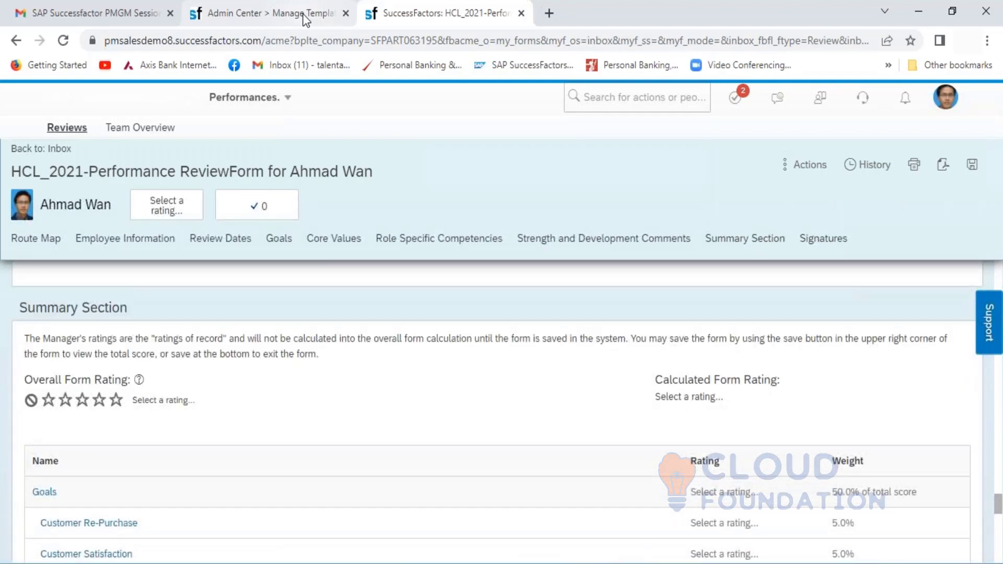
Compare the template's "Display calculated section rating" option with the Calculated Form Rating in the form's Summary Section, and return to the template.
left_click(215, 14)
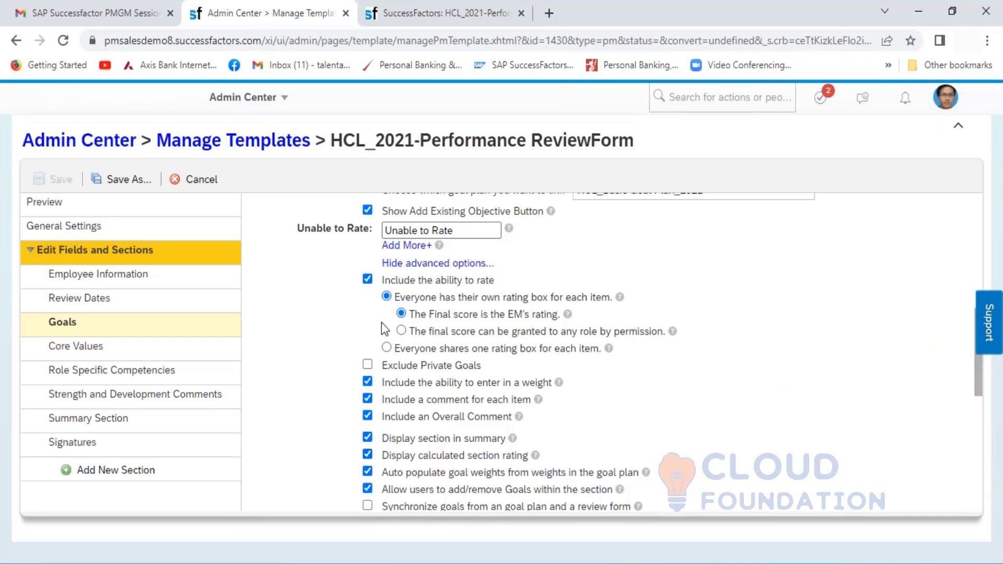
left_click(405, 14)
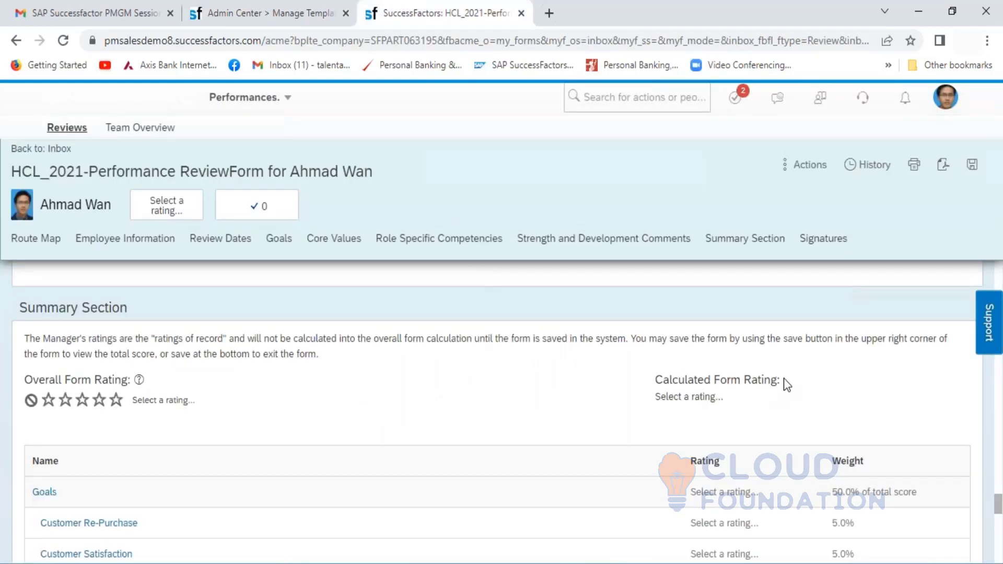
left_click_drag(784, 380, 654, 384)
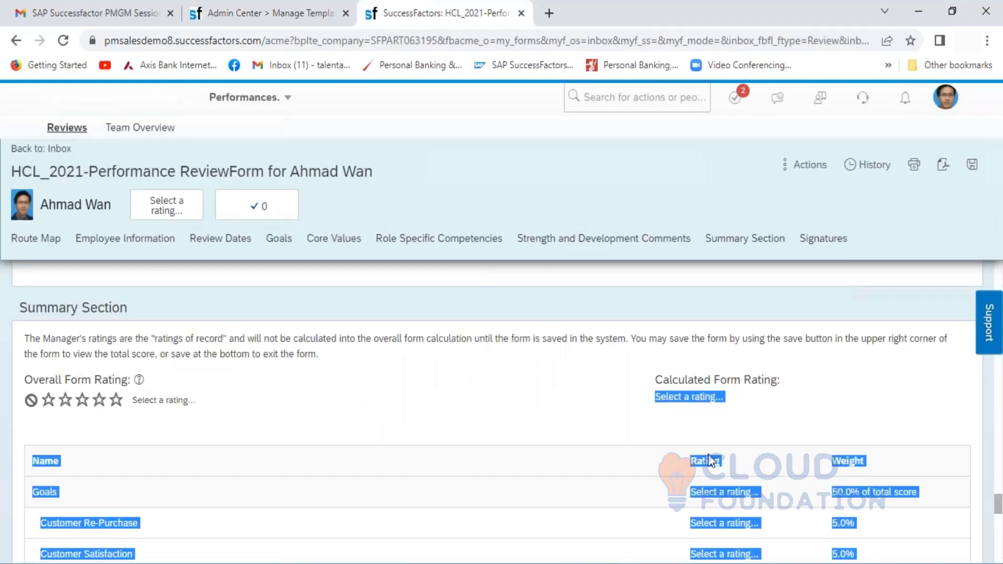
left_click(776, 414)
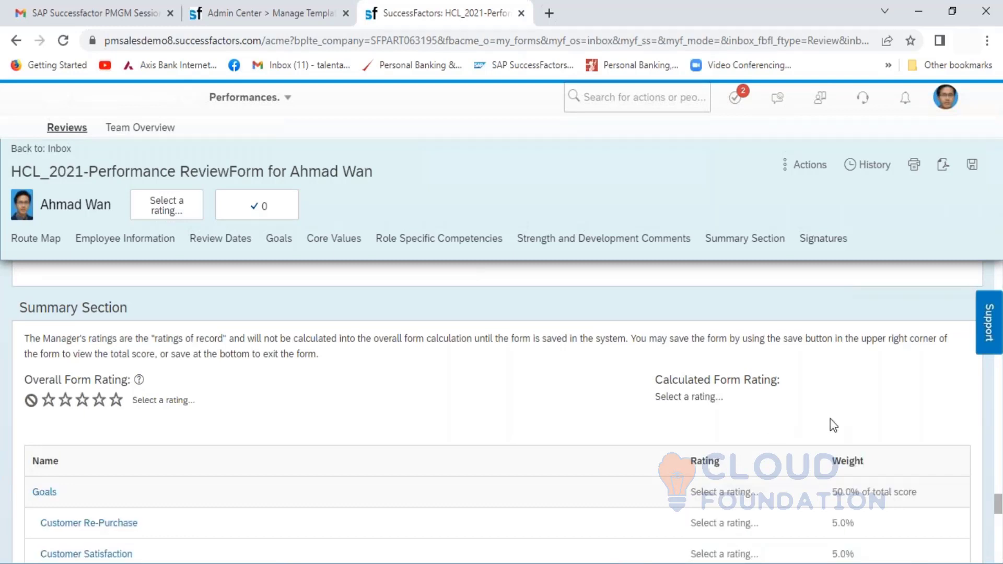
scroll(833, 425, "down", 3)
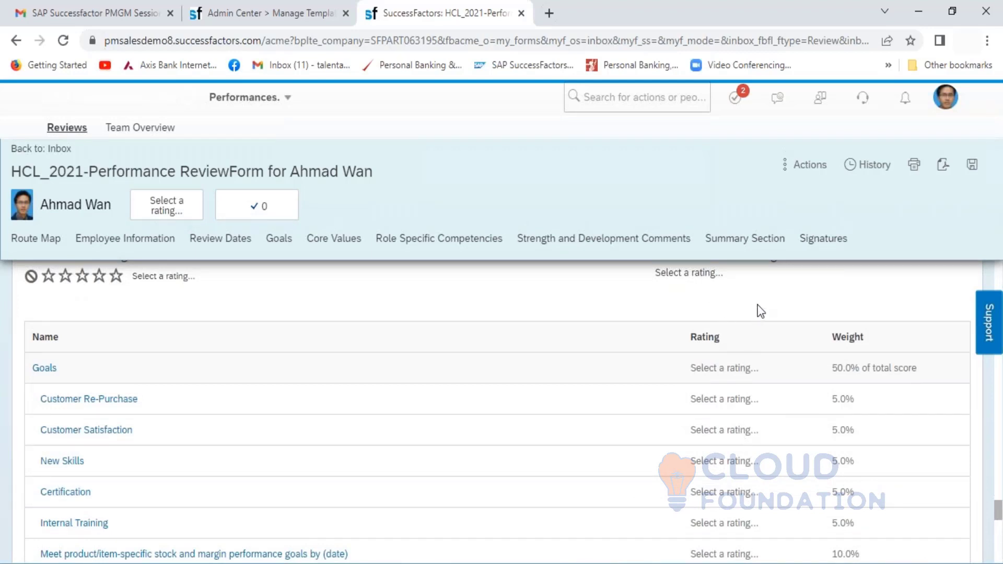
scroll(761, 311, "up", 2)
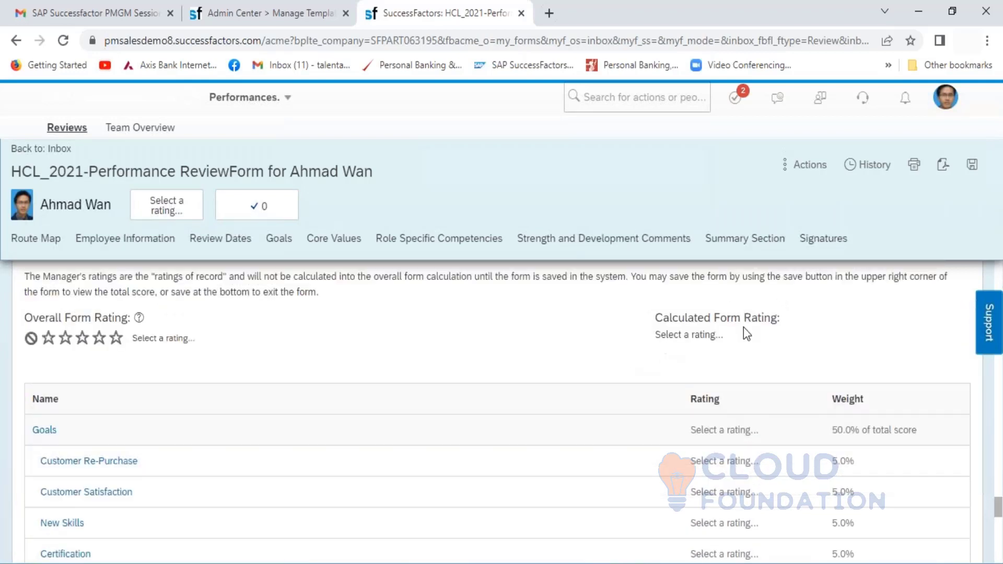
left_click(302, 14)
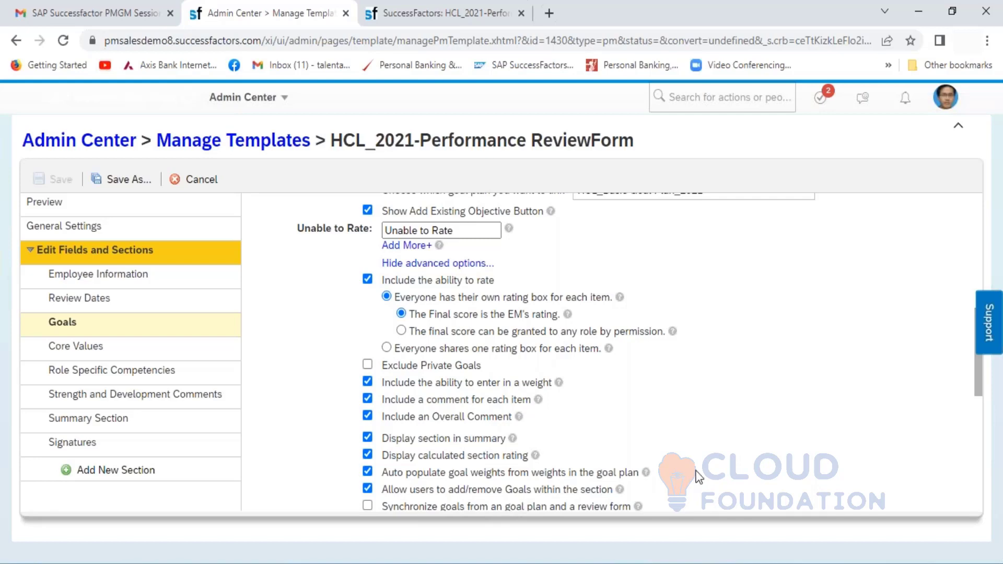
Go back through the employee form's Goals section up to Customer Re-Purchase, checking each goal's weight and its edit and delete controls.
left_click(452, 15)
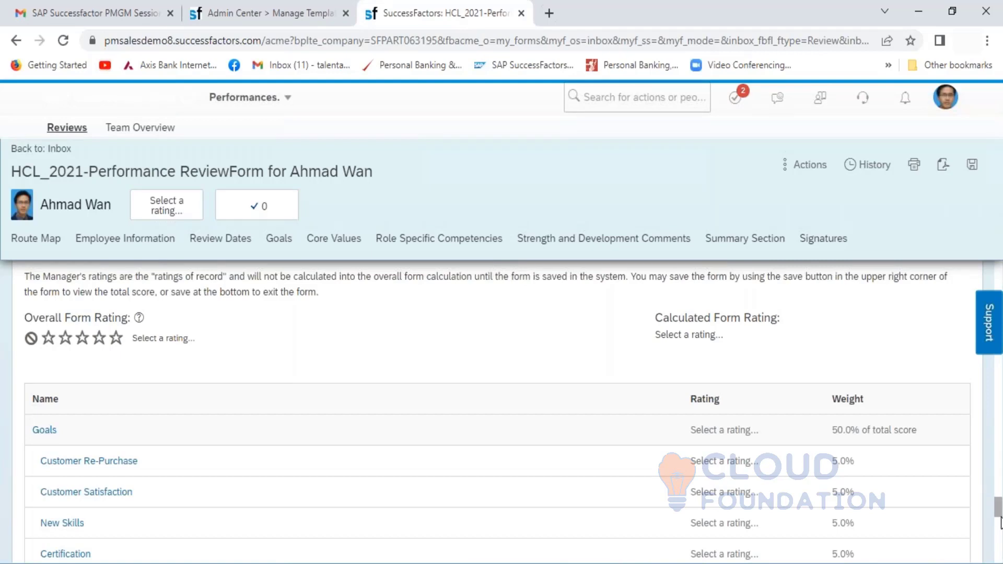
left_click_drag(999, 511, 997, 493)
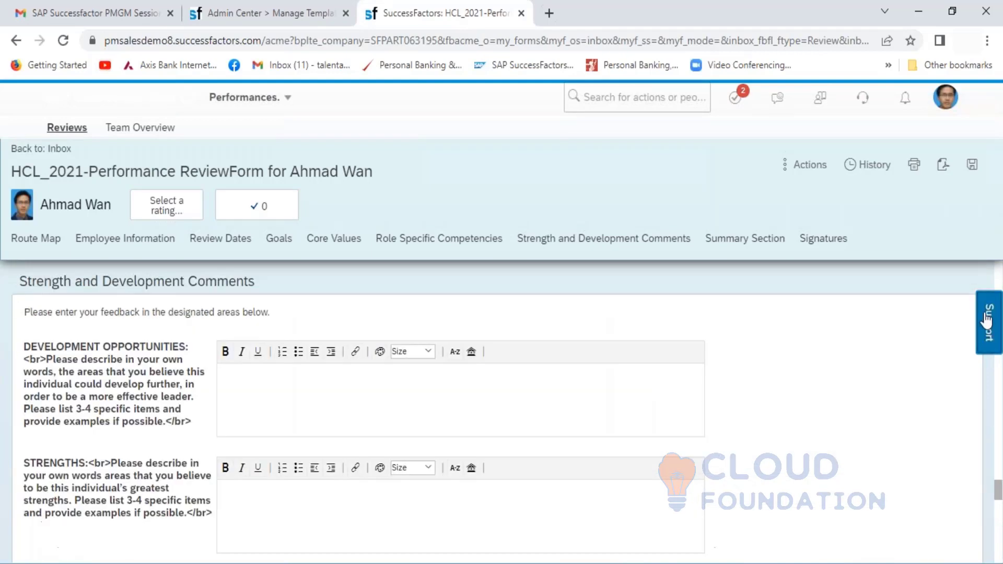
left_click(998, 387)
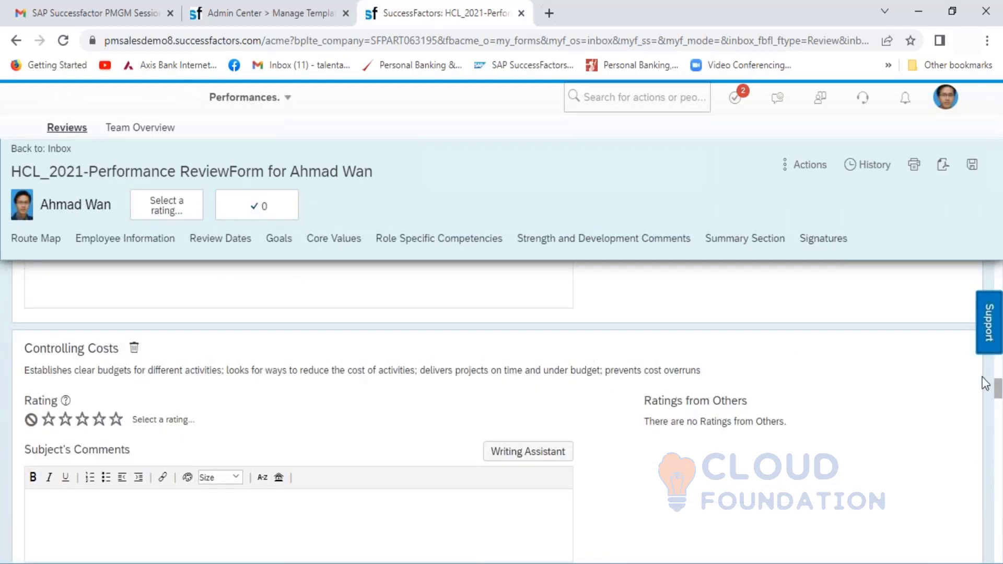
scroll(841, 393, "up", 13)
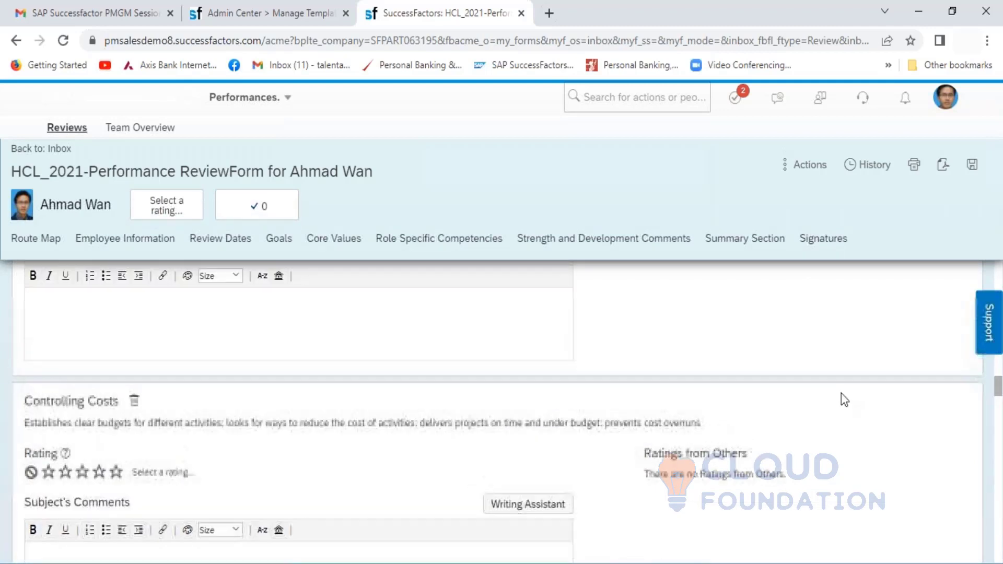
scroll(841, 392, "up", 15)
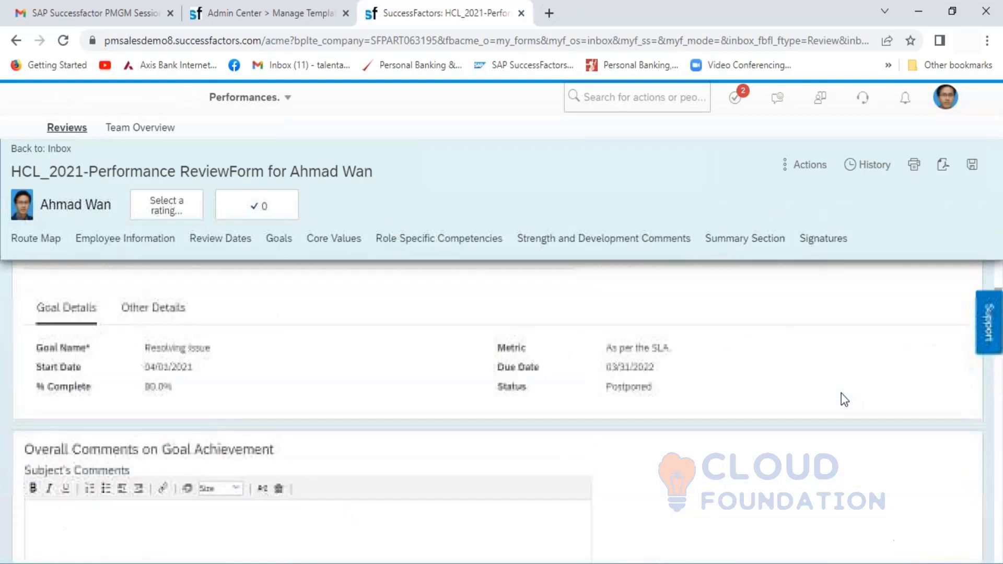
scroll(842, 393, "up", 3)
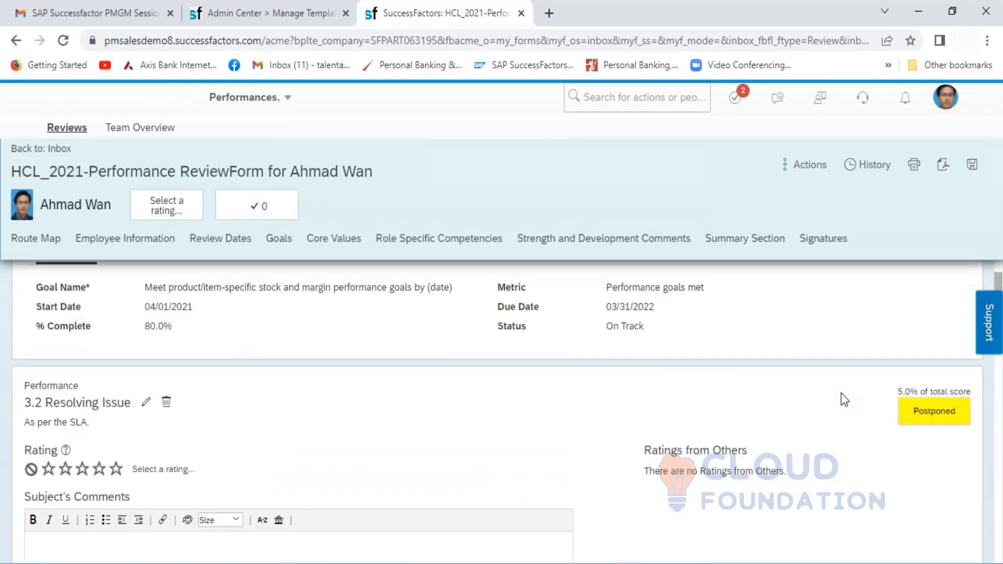
scroll(841, 393, "up", 5)
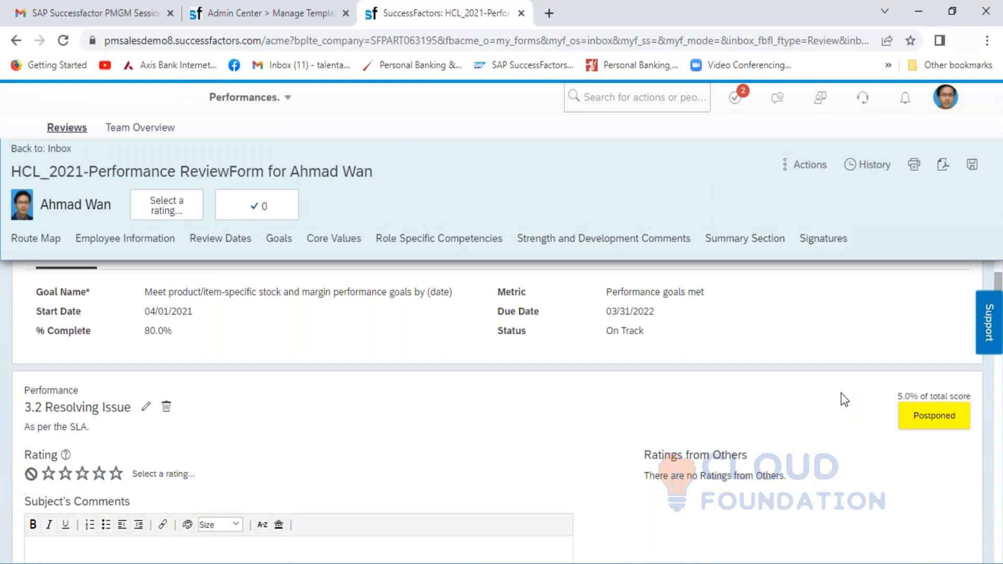
scroll(841, 394, "up", 5)
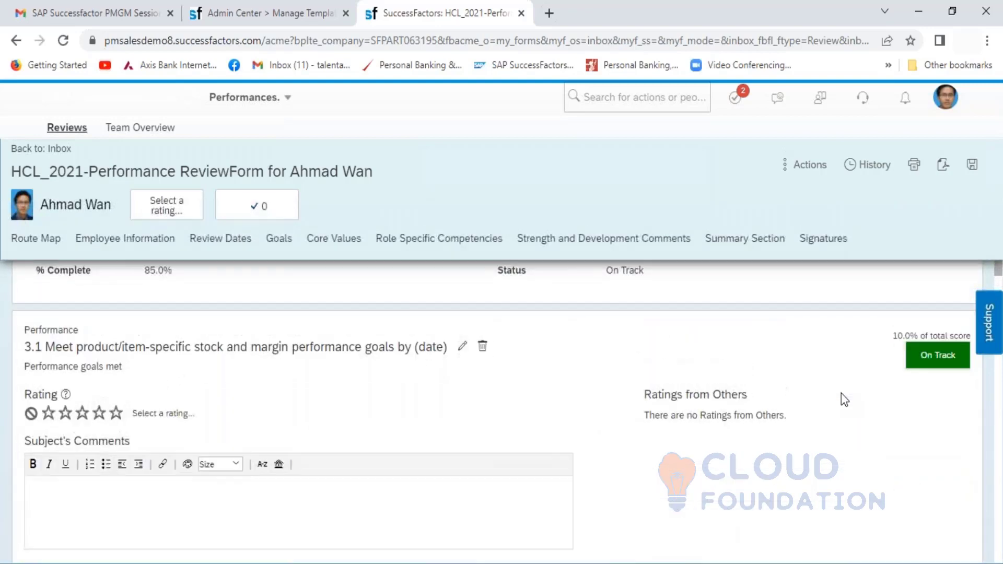
scroll(842, 393, "up", 6)
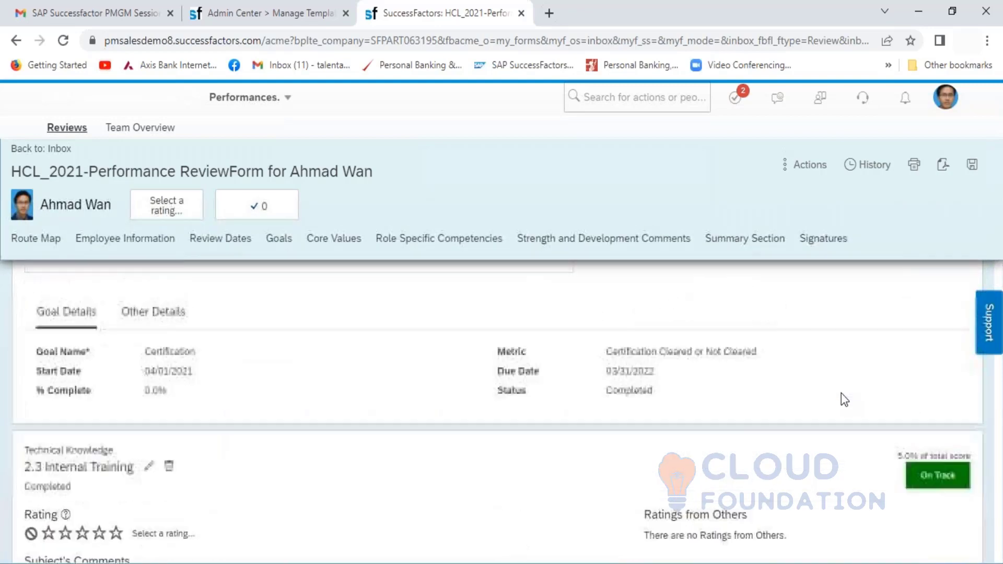
scroll(841, 393, "up", 8)
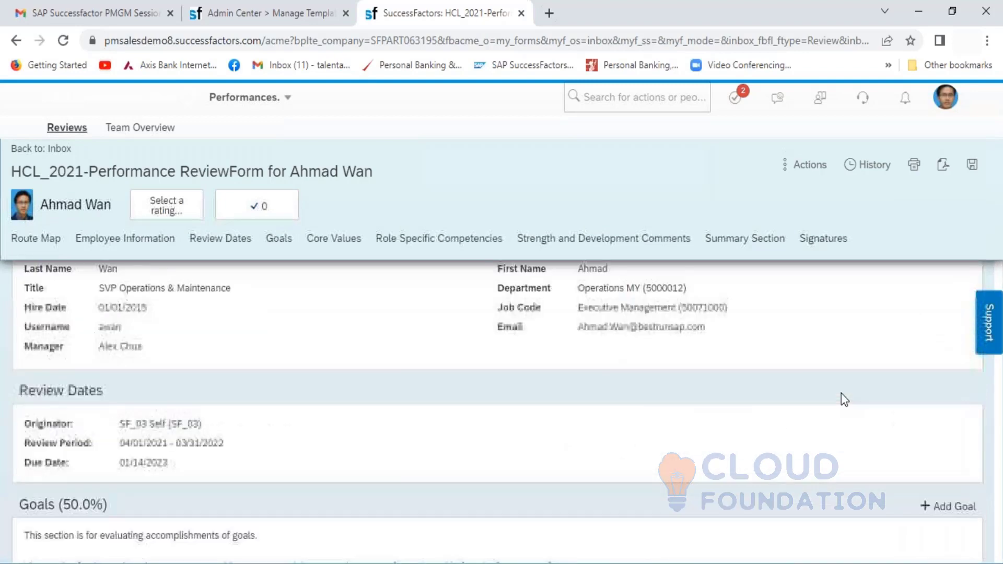
scroll(841, 393, "down", 8)
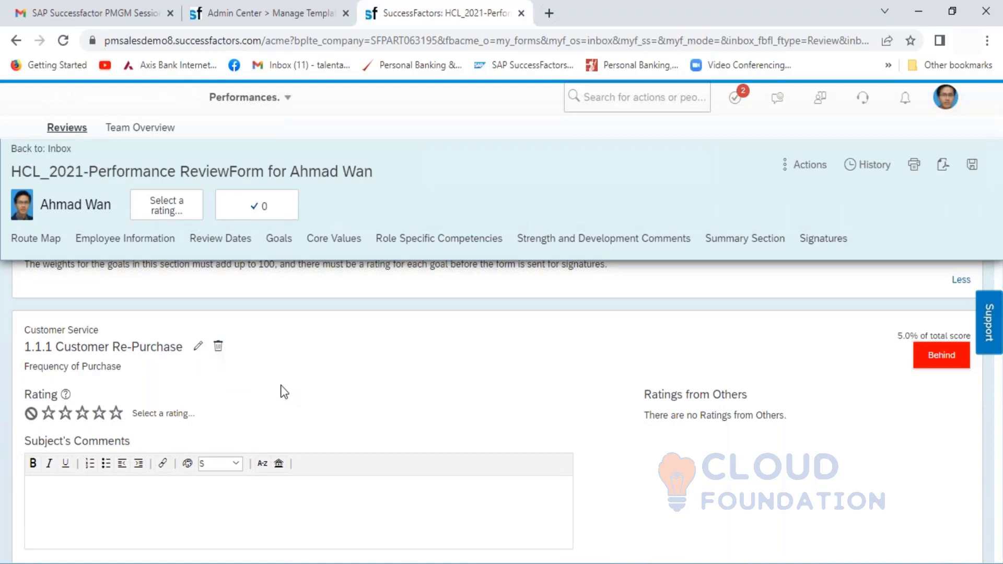
scroll(284, 391, "up", 1)
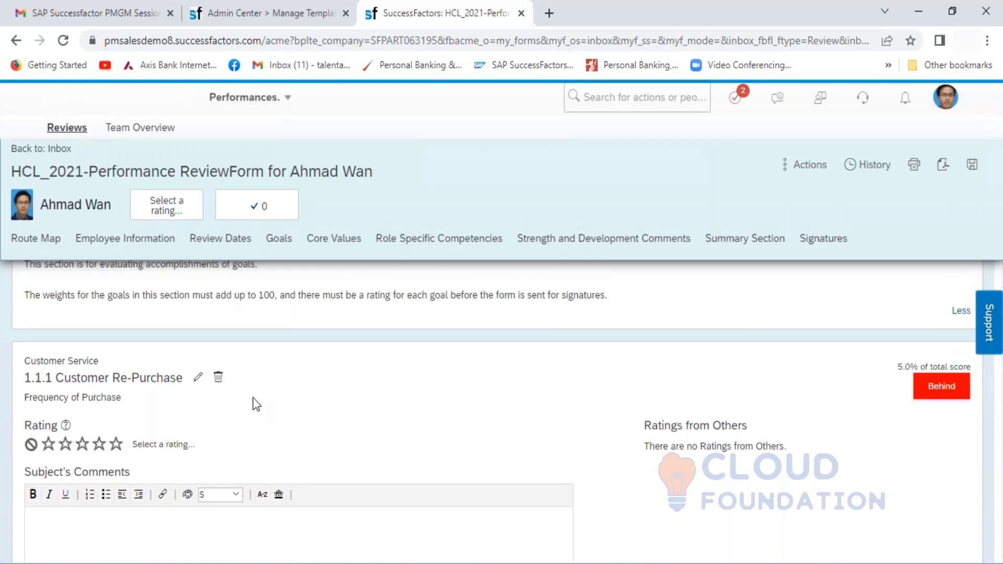
Examine the remaining advanced options of the template's Goals section, from goal weight auto-population to the minimum and maximum goals.
left_click(273, 16)
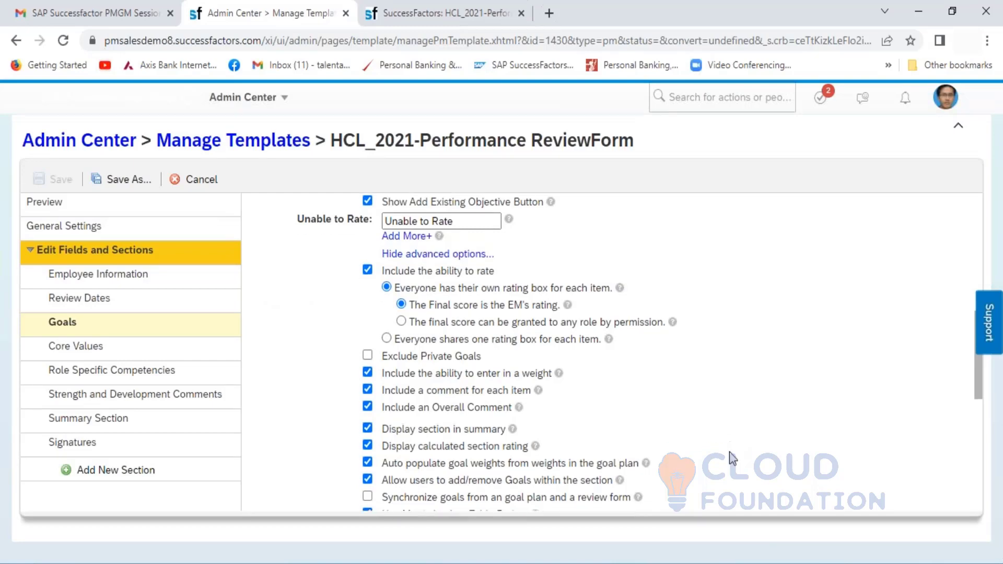
scroll(732, 459, "down", 2)
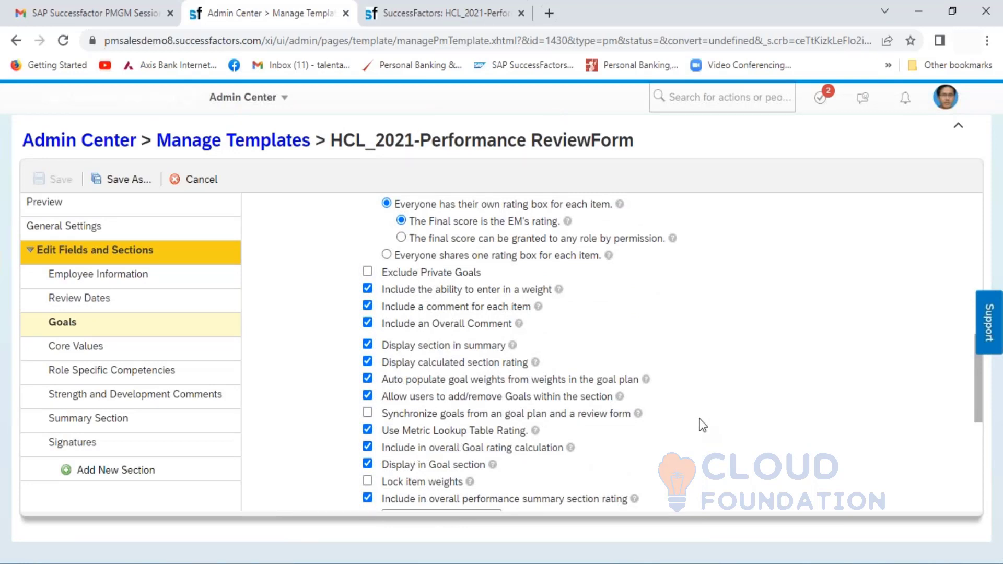
scroll(702, 426, "up", 5)
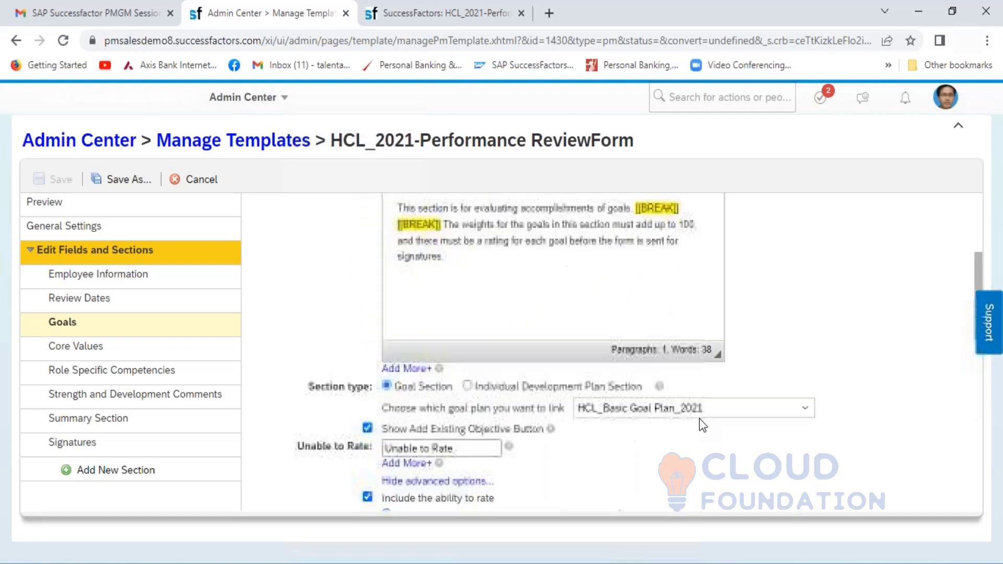
scroll(703, 426, "down", 6)
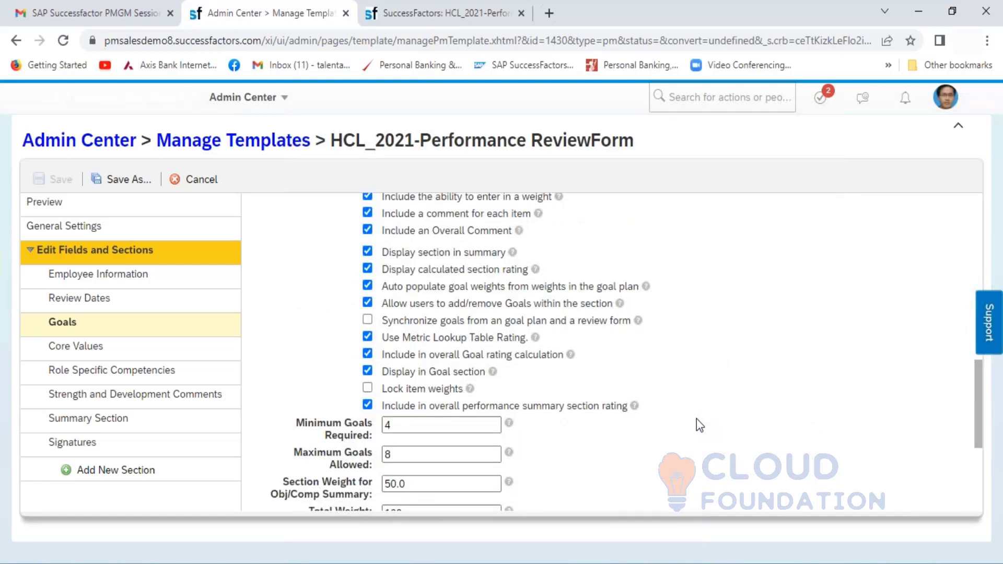
Open the Overall Score breakdown in the employee's form, review its section ratings and weights, and close it.
left_click(415, 13)
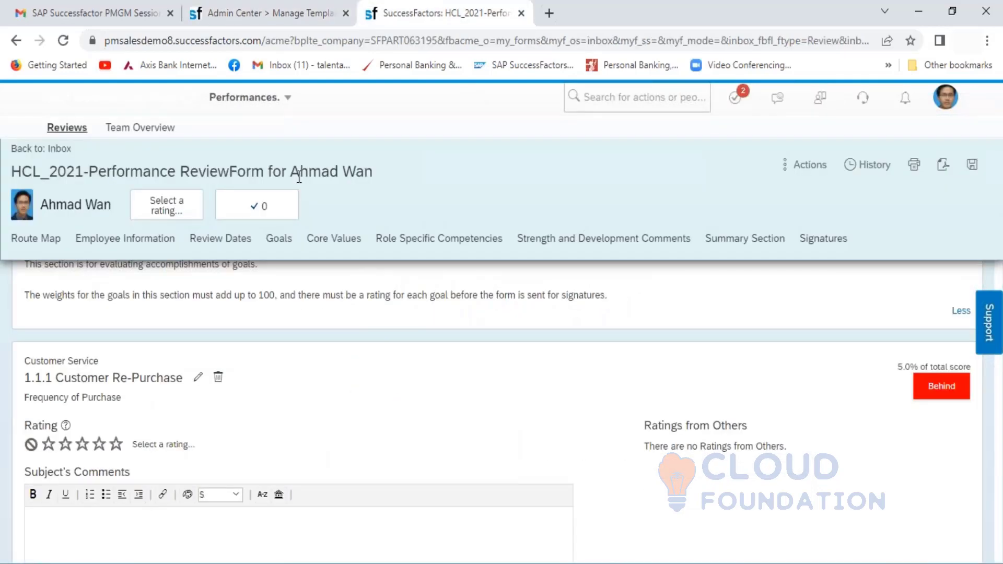
left_click(169, 206)
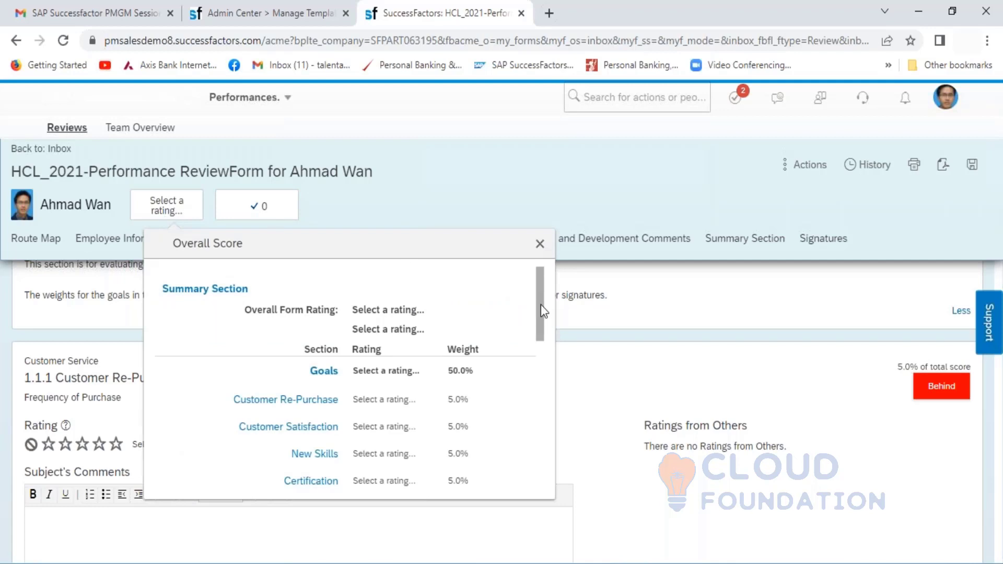
mouse_move(540, 305)
left_mouse_down()
mouse_move(541, 472)
mouse_move(537, 297)
left_mouse_up()
left_click(470, 214)
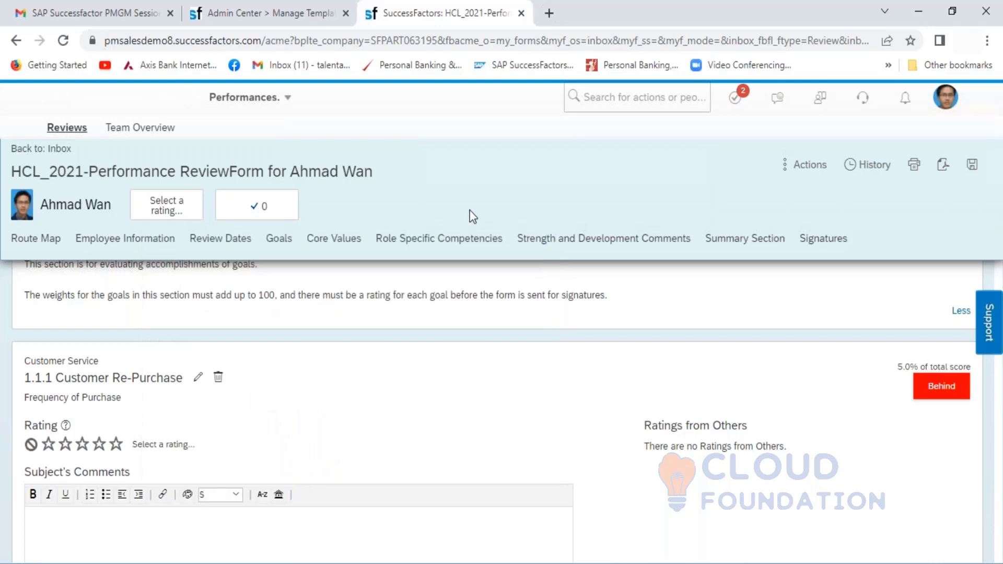
Open the Core Values section in the template and examine its description, section type and listed core competencies.
left_click(284, 19)
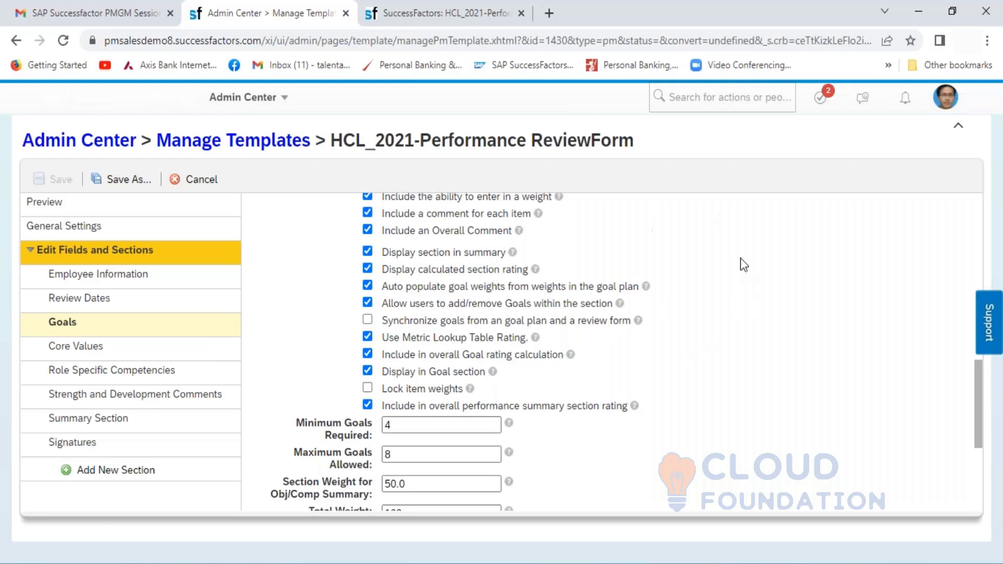
left_click(100, 349)
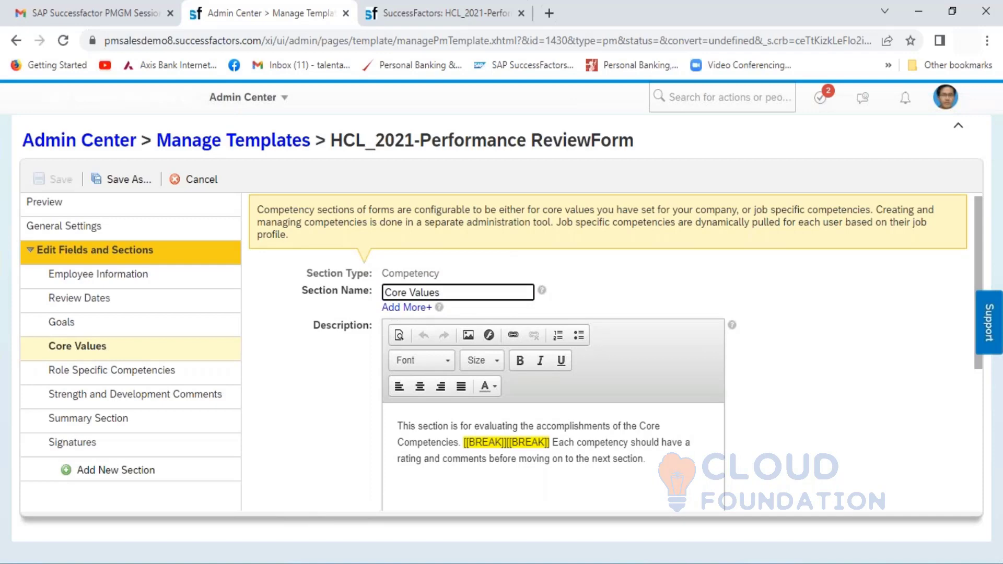
left_click(860, 440)
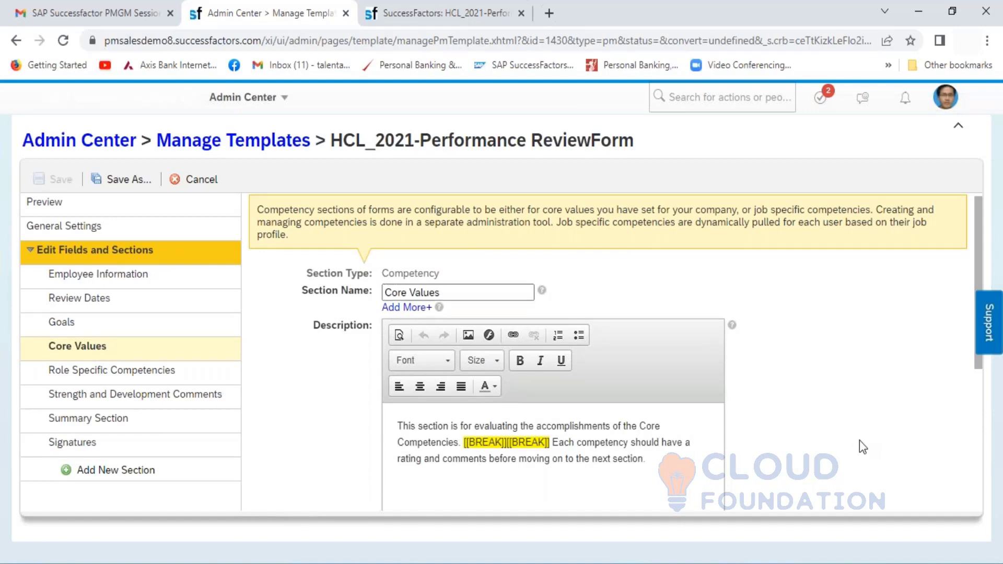
scroll(860, 441, "down", 4)
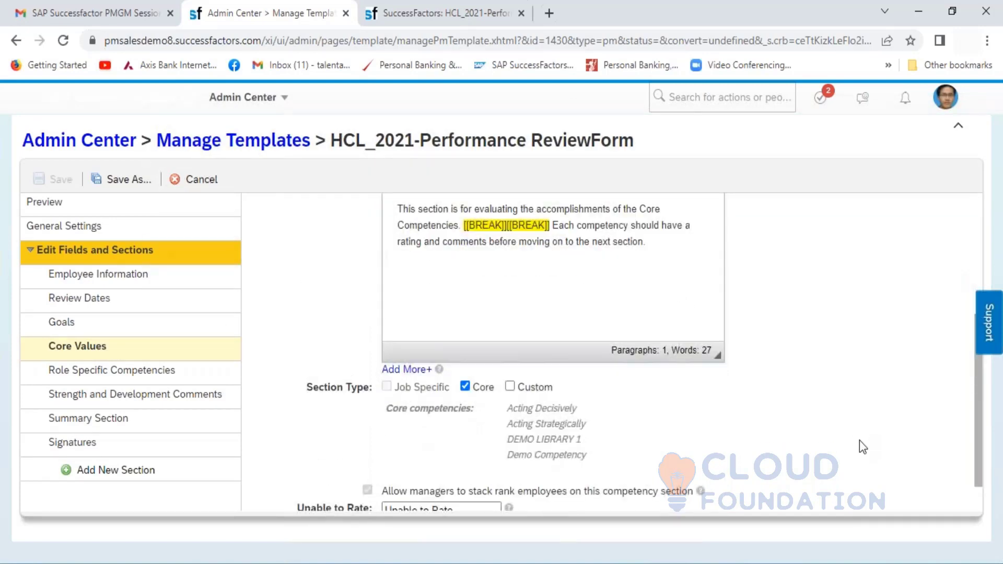
scroll(860, 440, "down", 1)
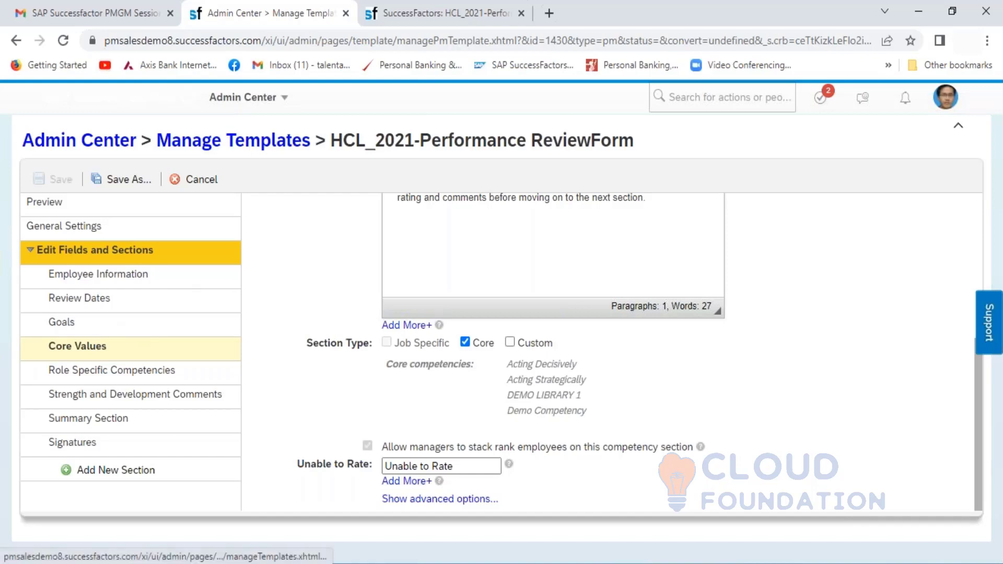
Switch to the employee's form and go past the remaining goals to the Core Values section, checking its weight and description.
left_click(425, 18)
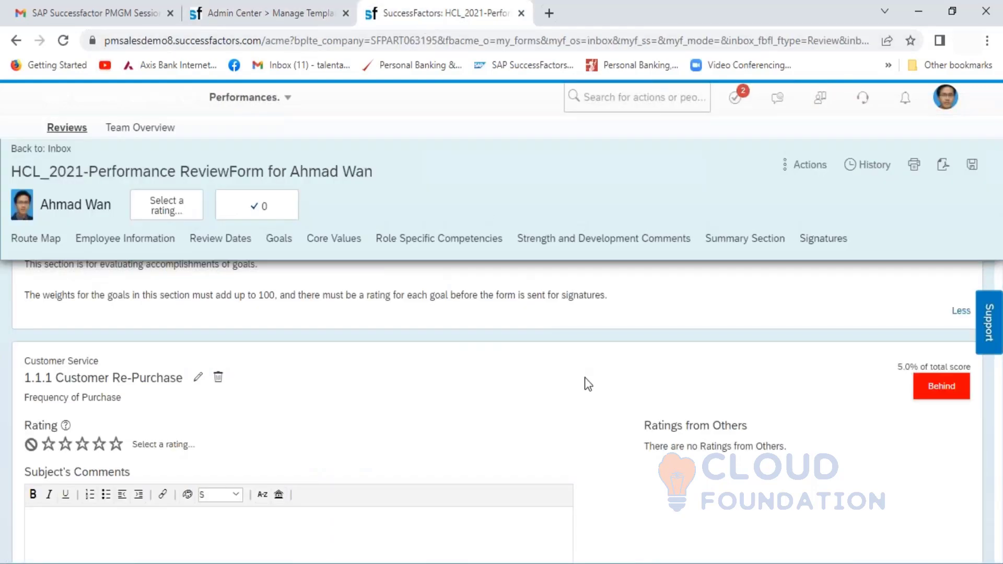
scroll(584, 377, "down", 10)
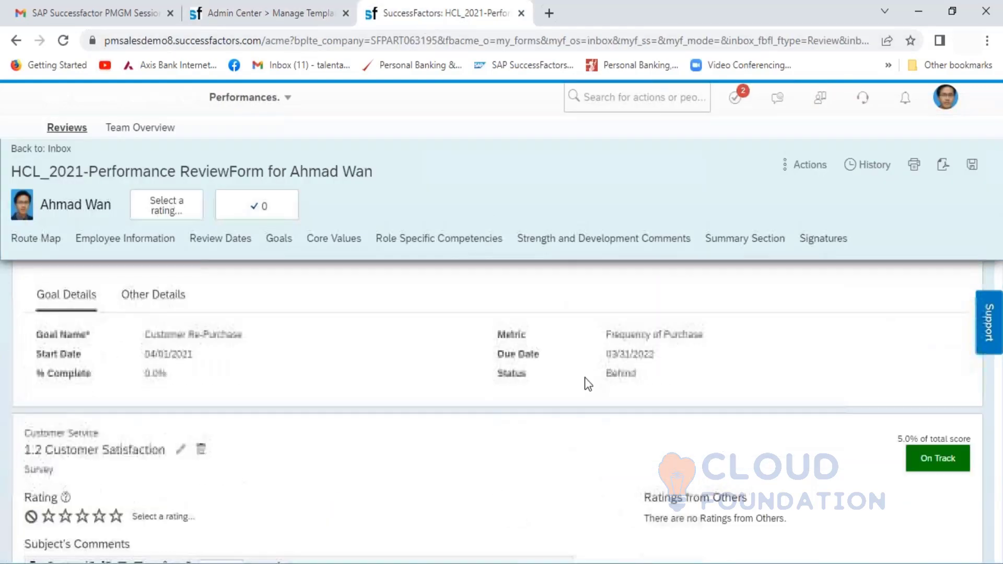
scroll(585, 377, "down", 10)
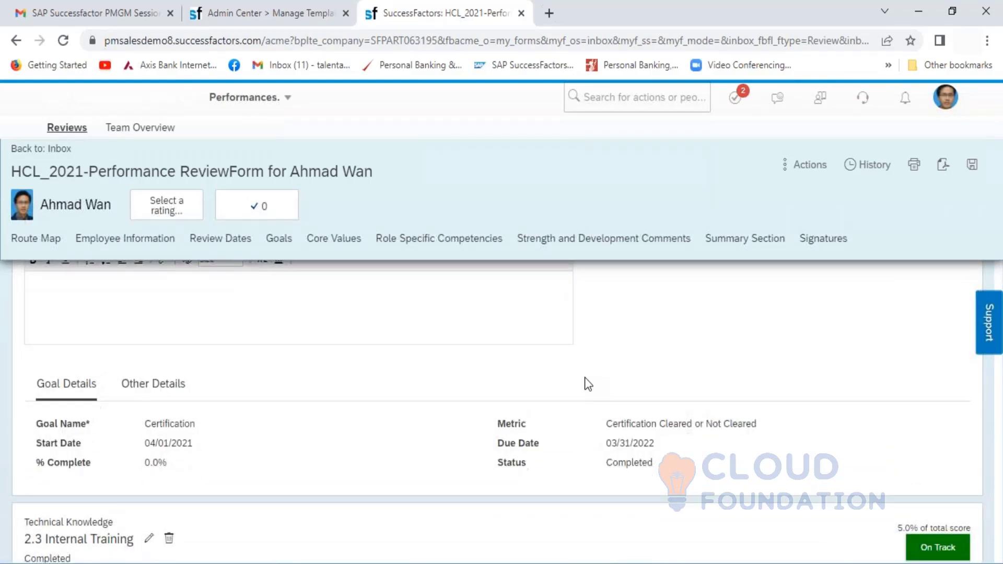
scroll(584, 378, "down", 5)
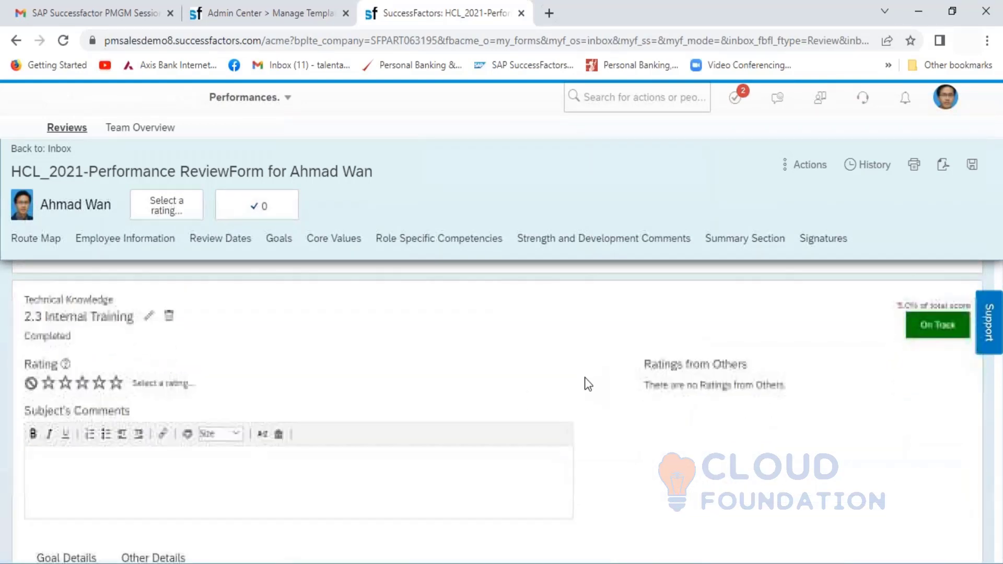
scroll(585, 377, "down", 6)
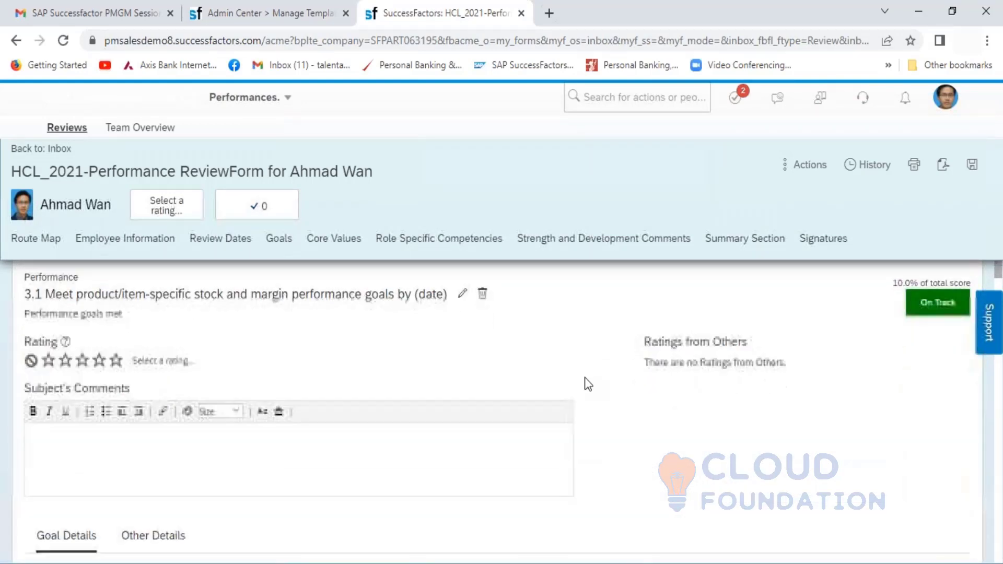
scroll(585, 378, "down", 6)
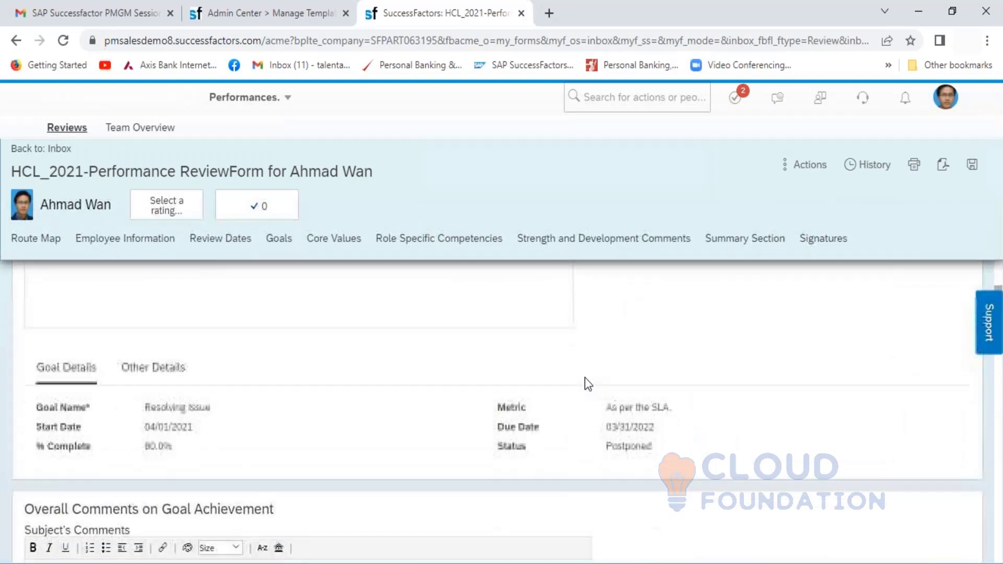
scroll(584, 377, "down", 5)
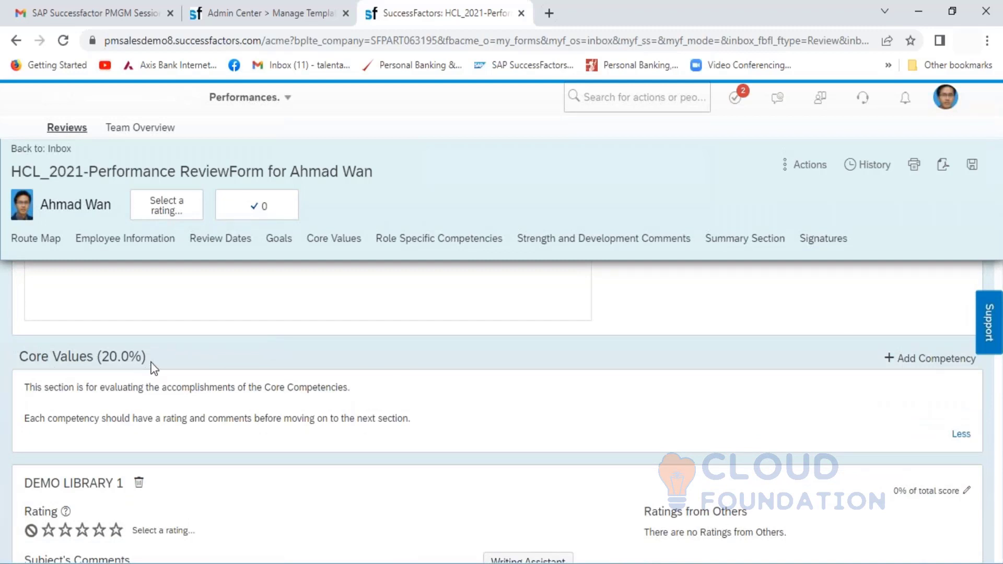
left_click_drag(154, 369, 101, 356)
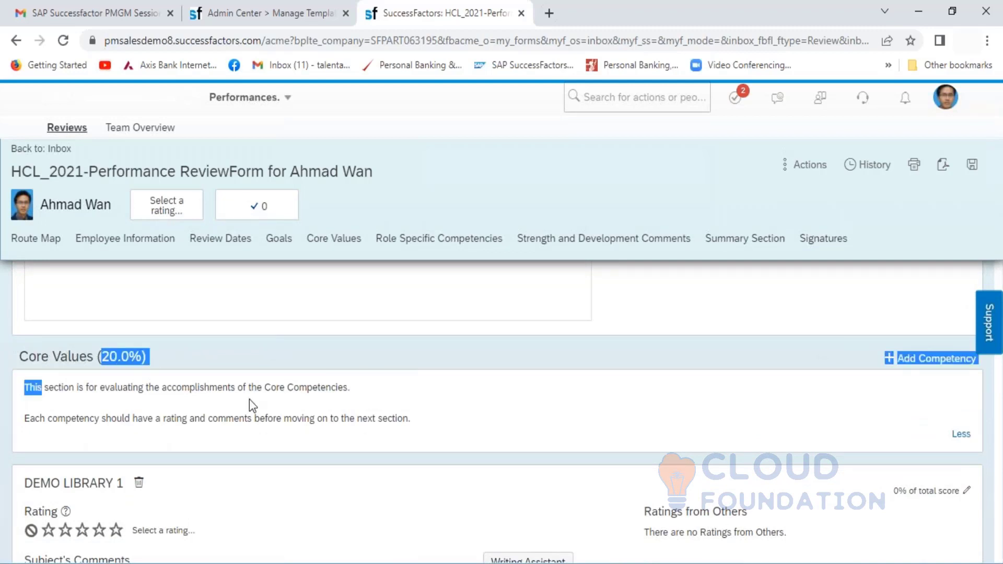
left_click(297, 358)
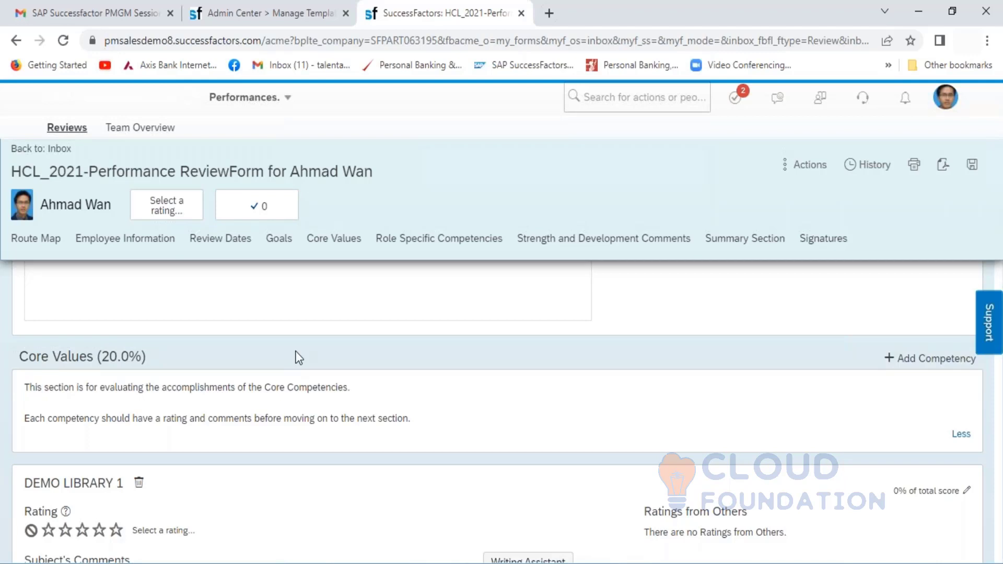
Go through the employee form's Core Values competencies from DEMO LIBRARY 1 to Demo Competency, checking their rating, comment and delete controls.
scroll(298, 358, "down", 2)
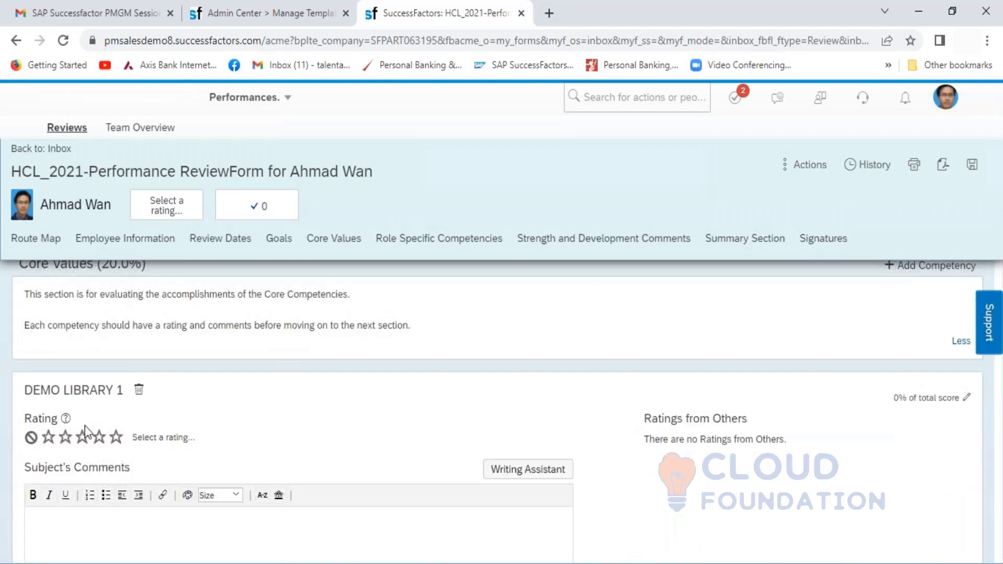
scroll(137, 406, "down", 6)
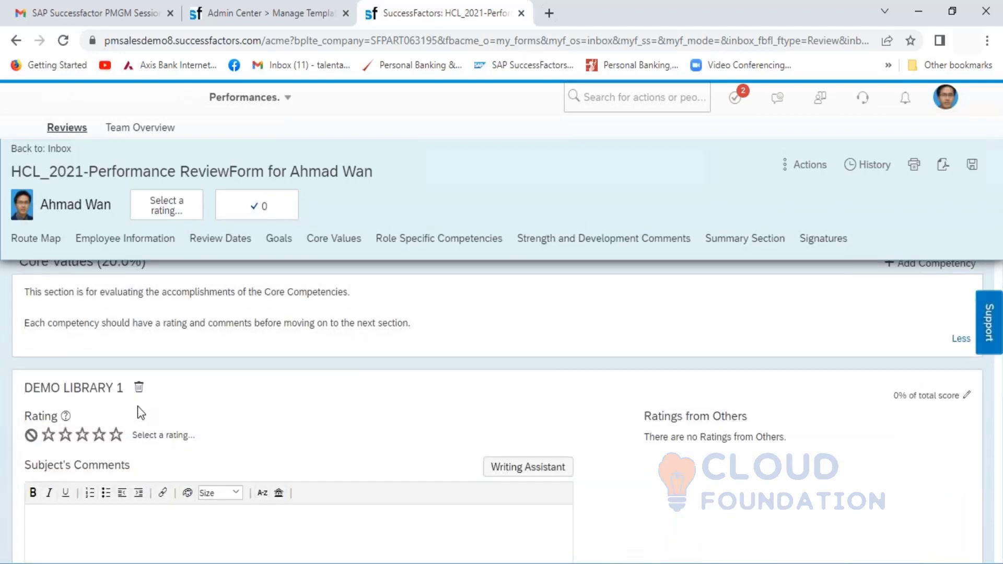
scroll(122, 391, "up", 1)
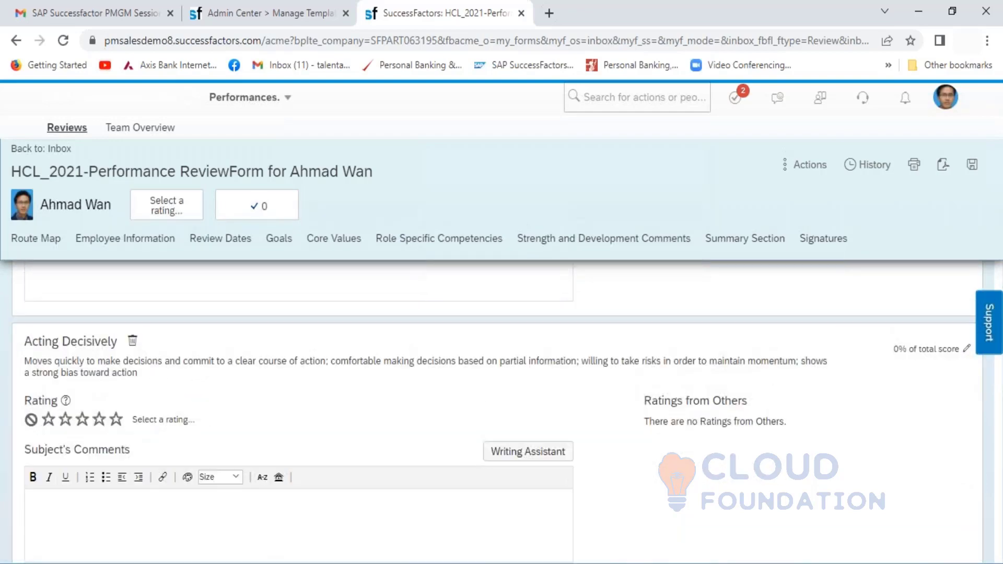
scroll(123, 391, "down", 5)
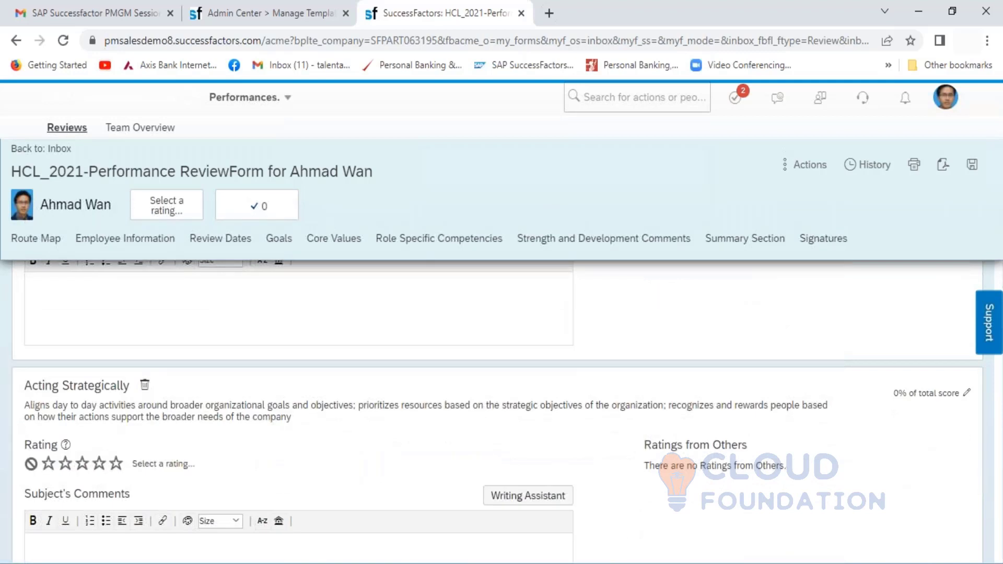
scroll(497, 397, "down", 1)
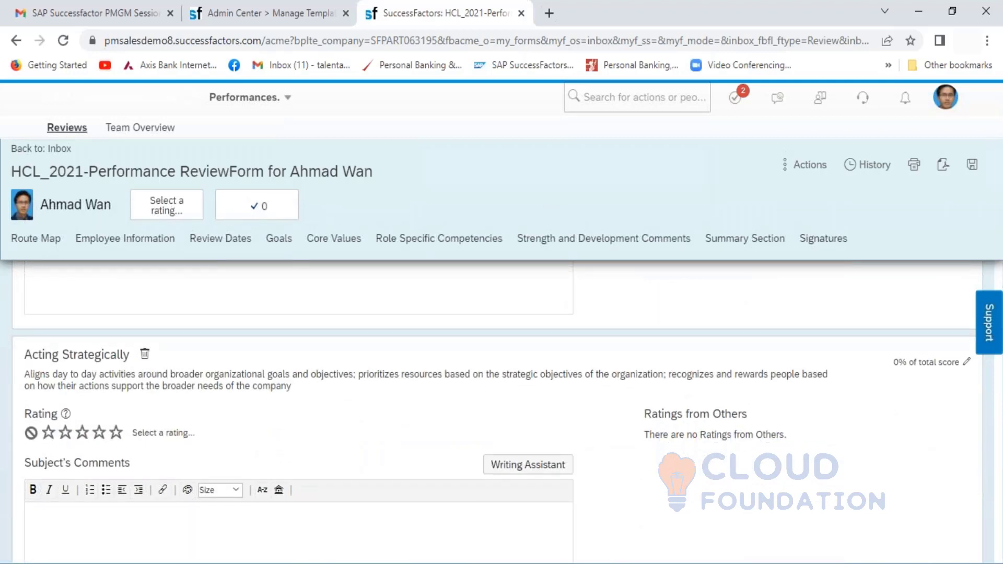
scroll(497, 413, "down", 5)
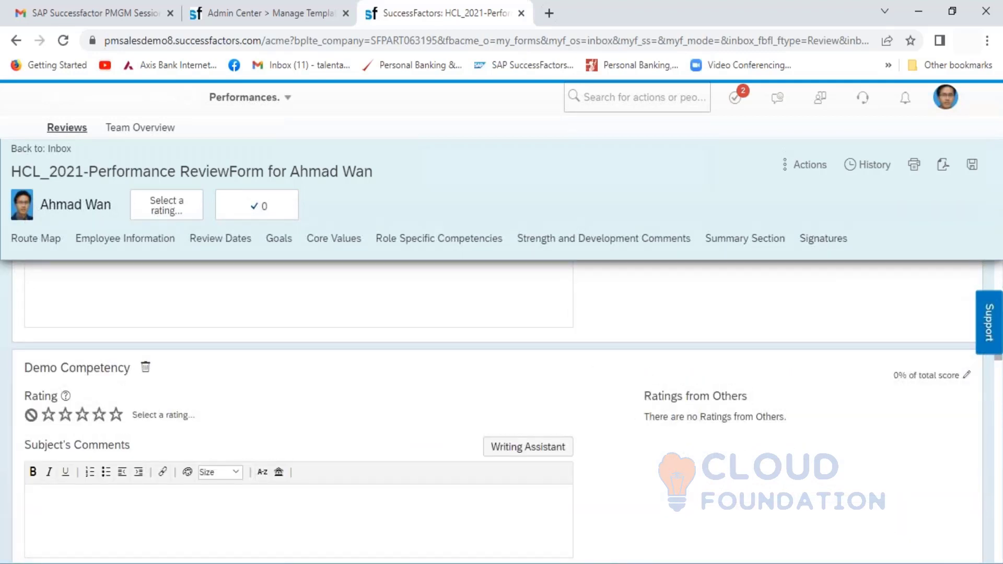
Recheck the section type and core competencies listed in the template's Core Values section, and return to the employee's form.
left_click(259, 6)
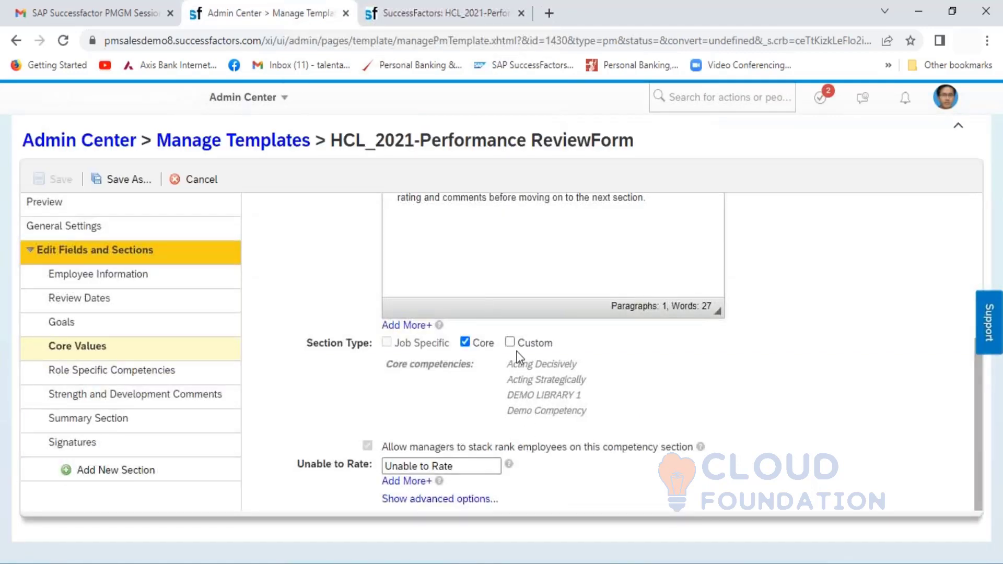
scroll(525, 387, "up", 1)
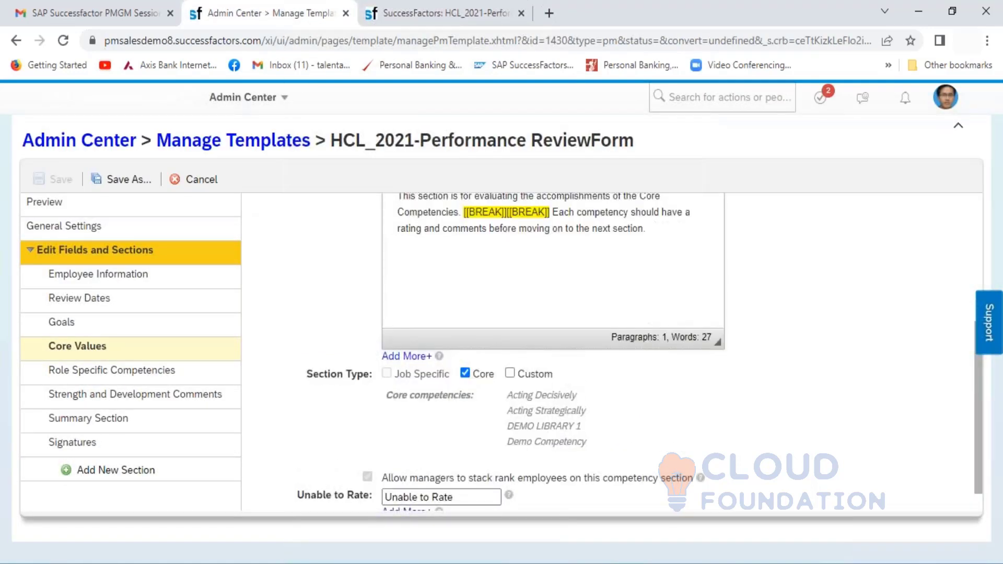
left_click(437, 6)
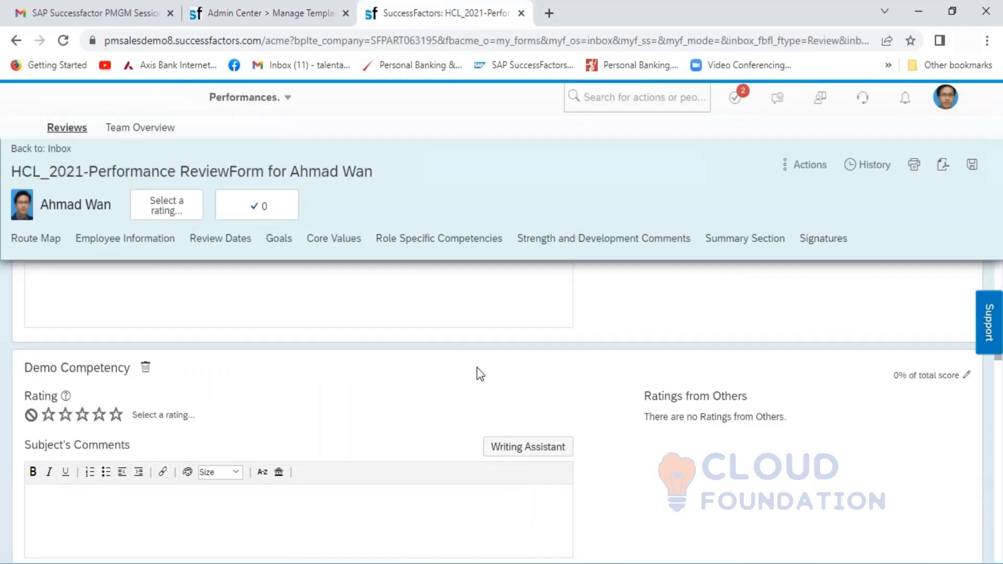
Open the Add Competencies dialog for Core Values, view the role-based competency families, and close it without adding anything.
scroll(480, 374, "up", 10)
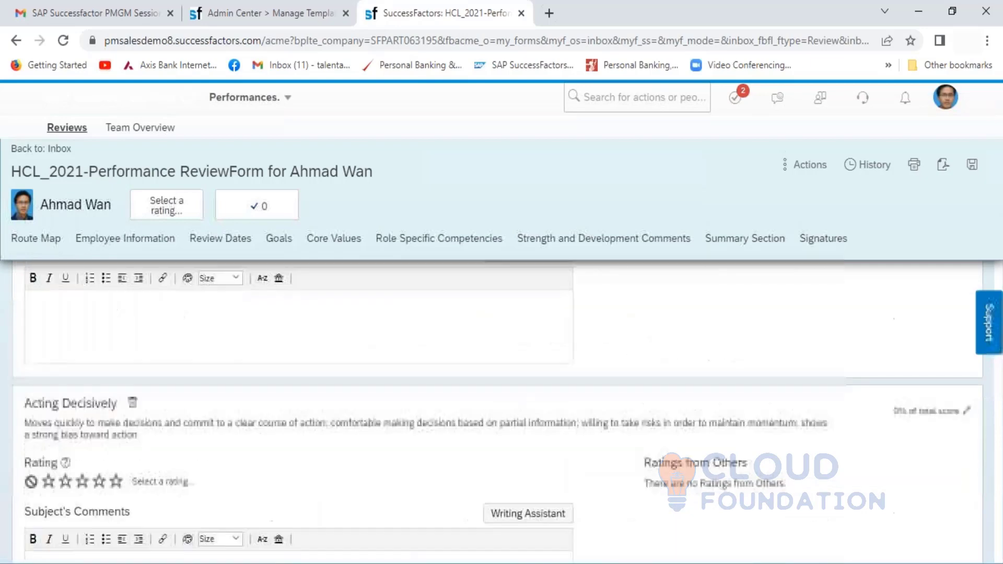
scroll(480, 375, "up", 3)
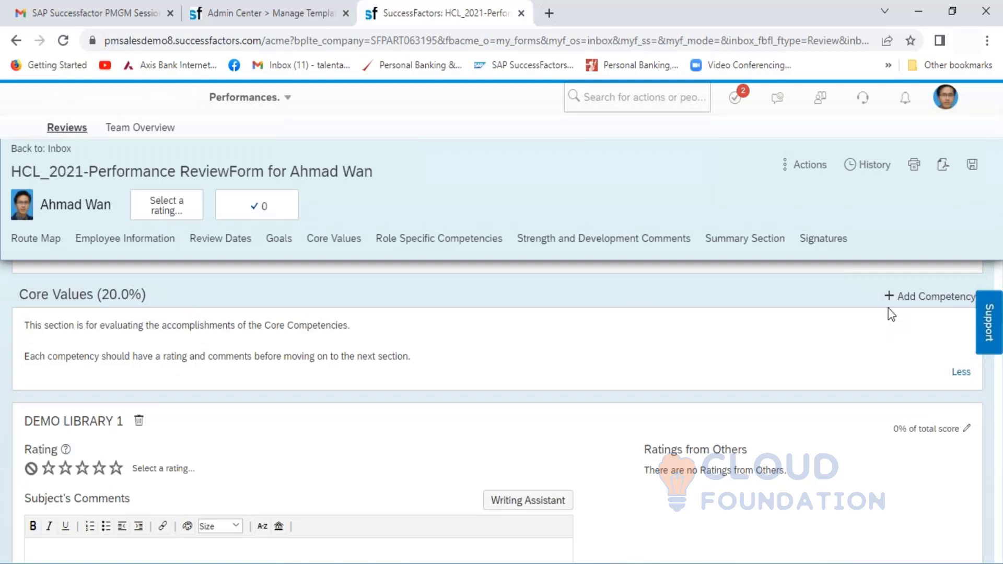
left_click(928, 298)
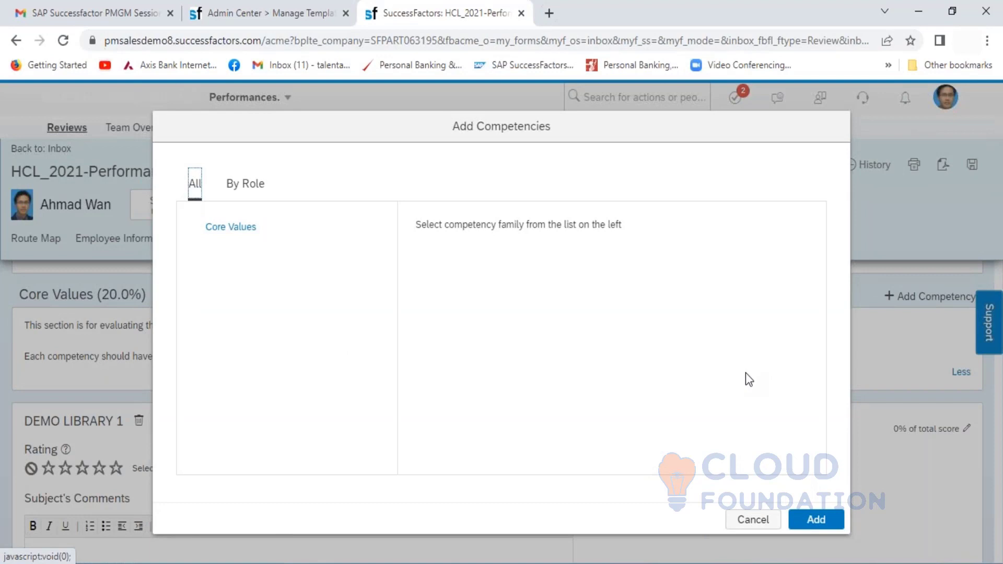
left_click(250, 187)
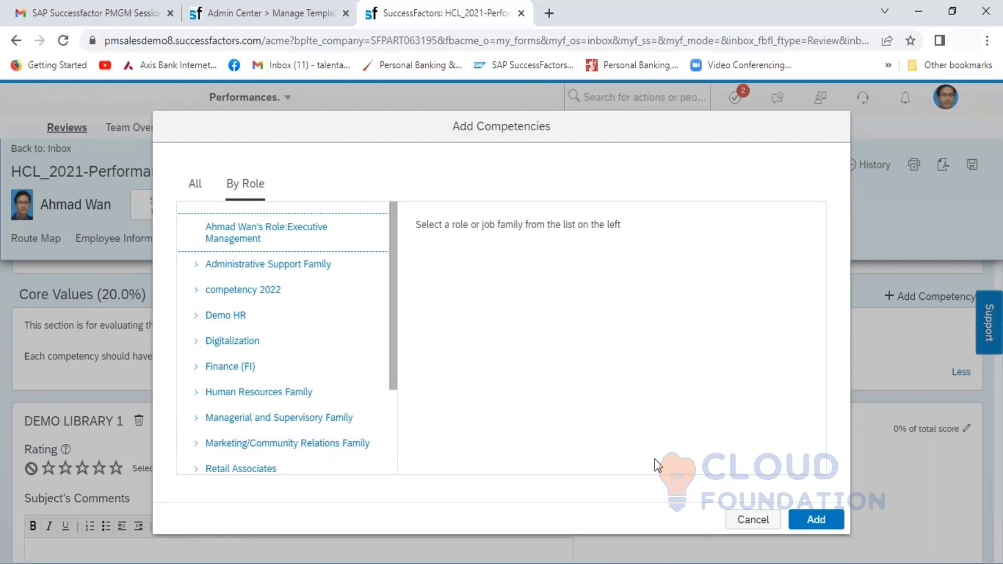
left_click(754, 523)
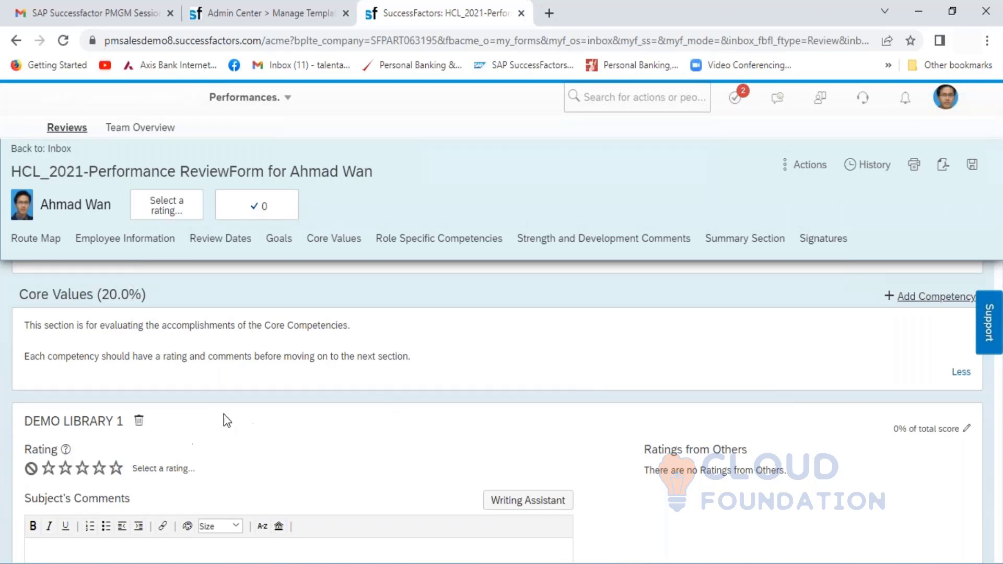
Delete the DEMO LIBRARY 1 and Demo Competency items from the form's Core Values section, confirming each deletion.
left_click(138, 422)
left_click(569, 129)
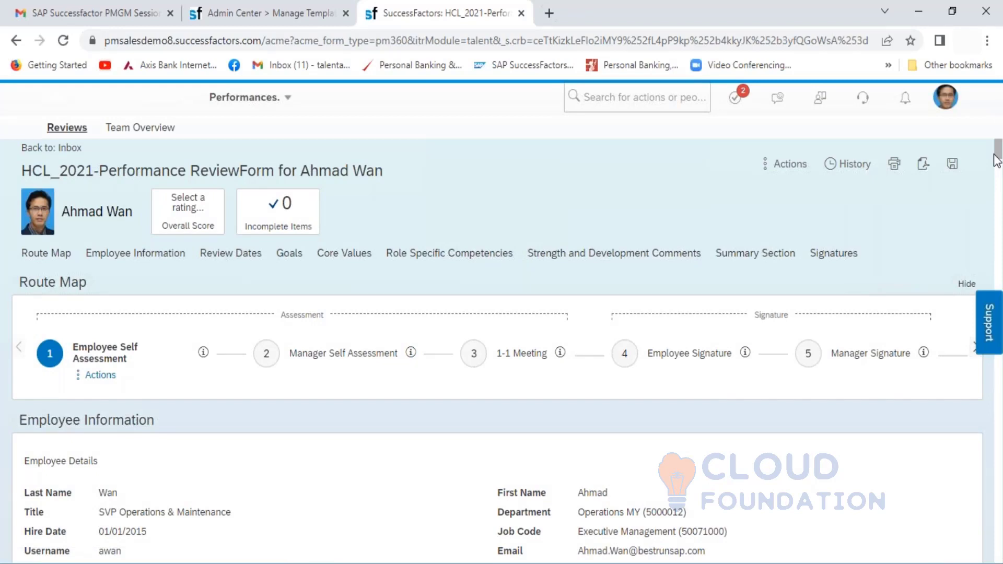
left_click_drag(998, 159, 1001, 342)
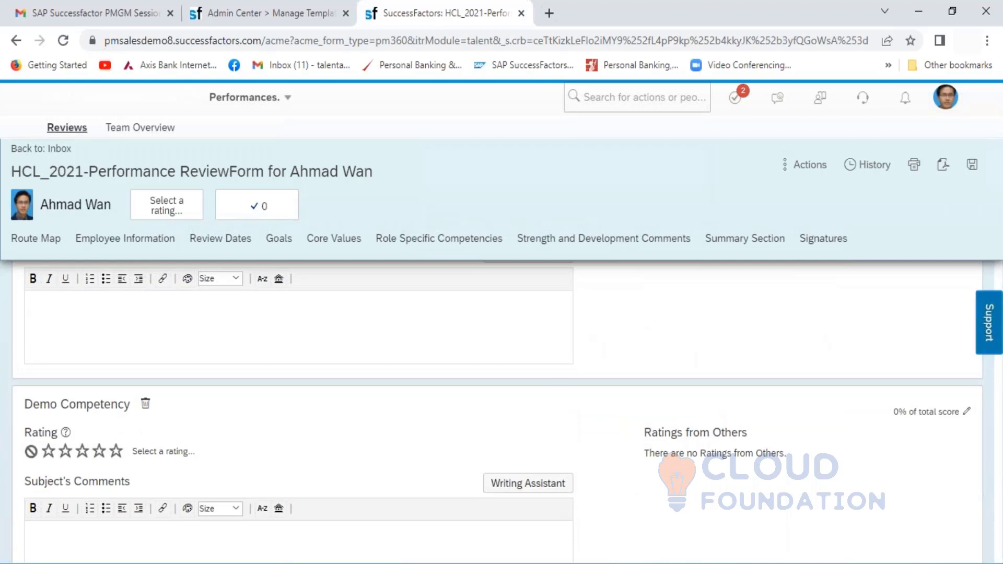
left_click(145, 405)
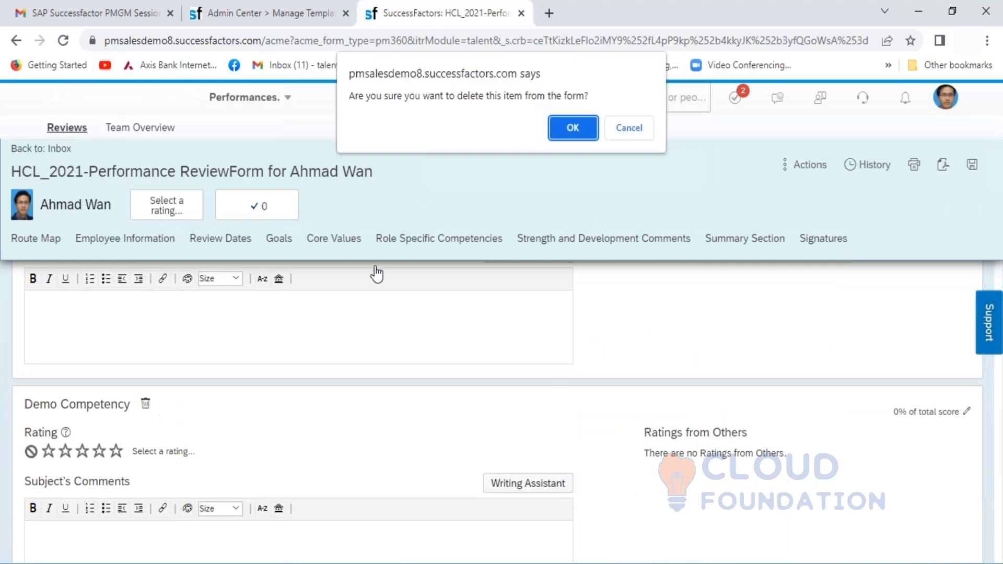
left_click(562, 129)
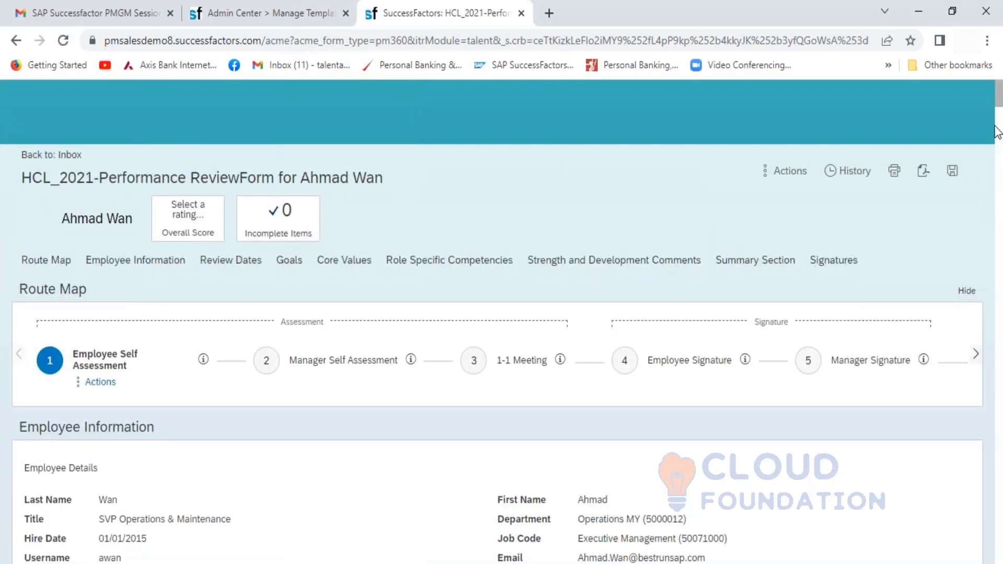
Set the form's Core Values competency weights to 50% for Acting Decisively and 50% for Acting Strategically, and save them.
scroll(1000, 102, "down", 1)
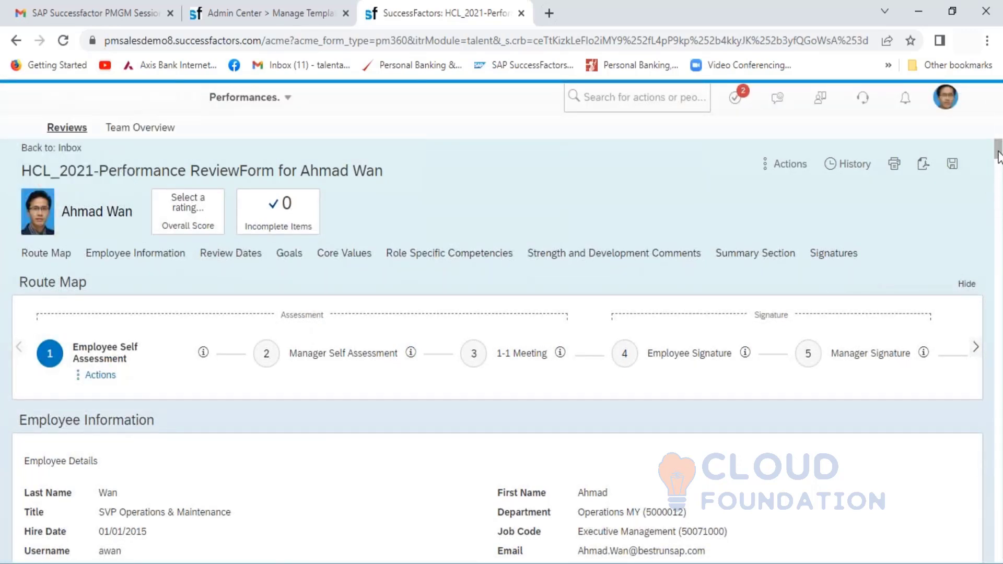
left_click_drag(999, 151, 973, 252)
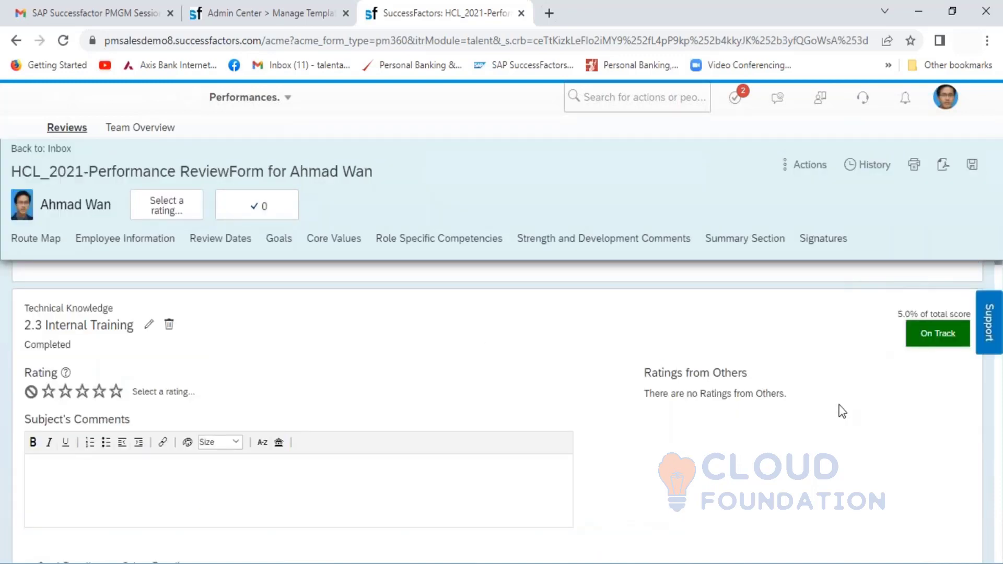
scroll(842, 412, "down", 15)
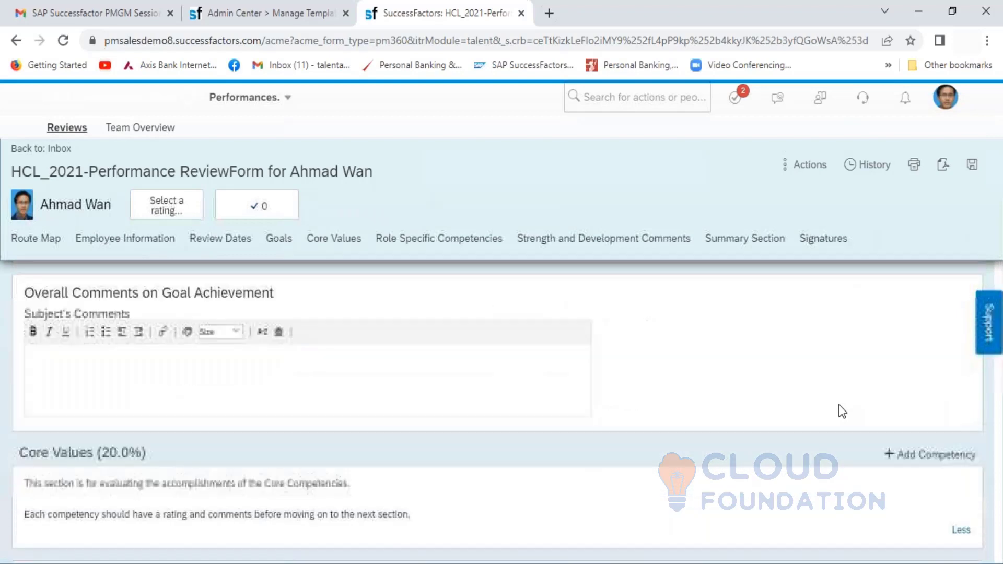
scroll(842, 412, "down", 2)
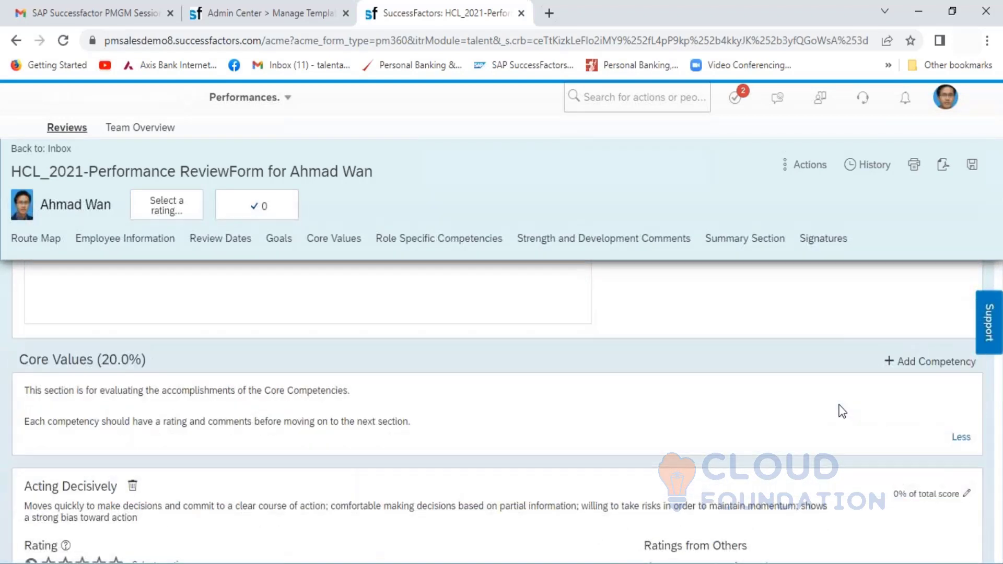
scroll(842, 411, "down", 1)
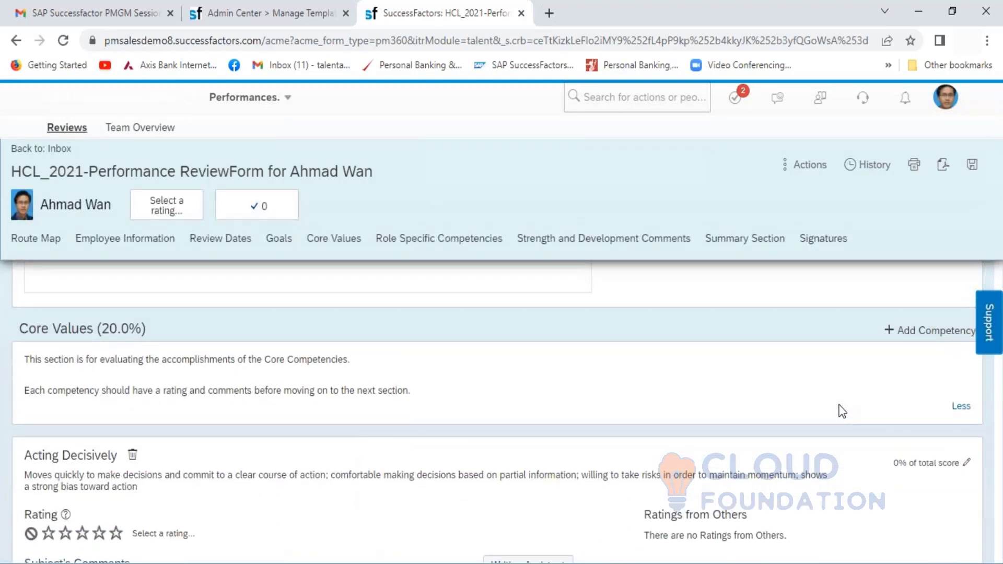
scroll(842, 411, "down", 2)
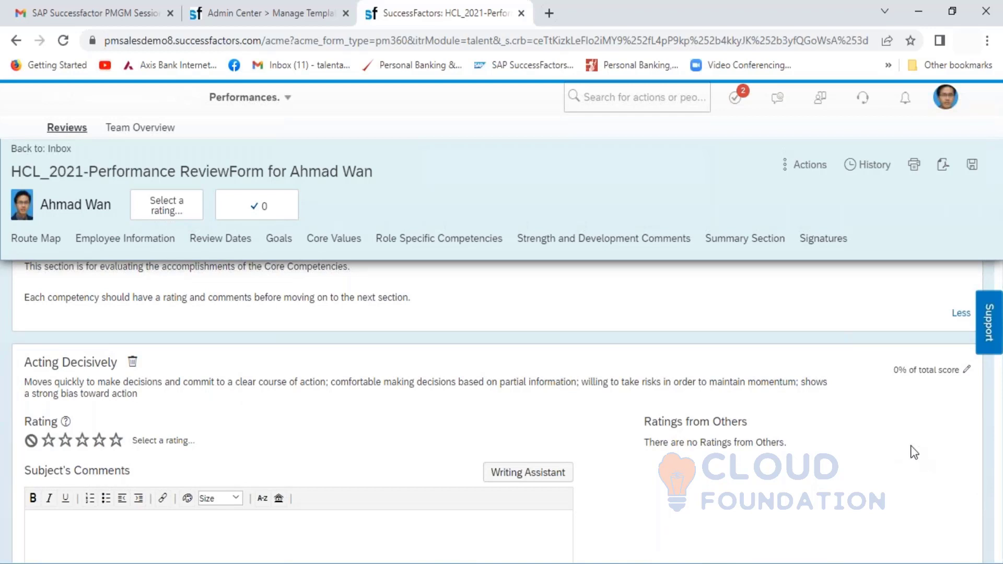
scroll(912, 449, "up", 1)
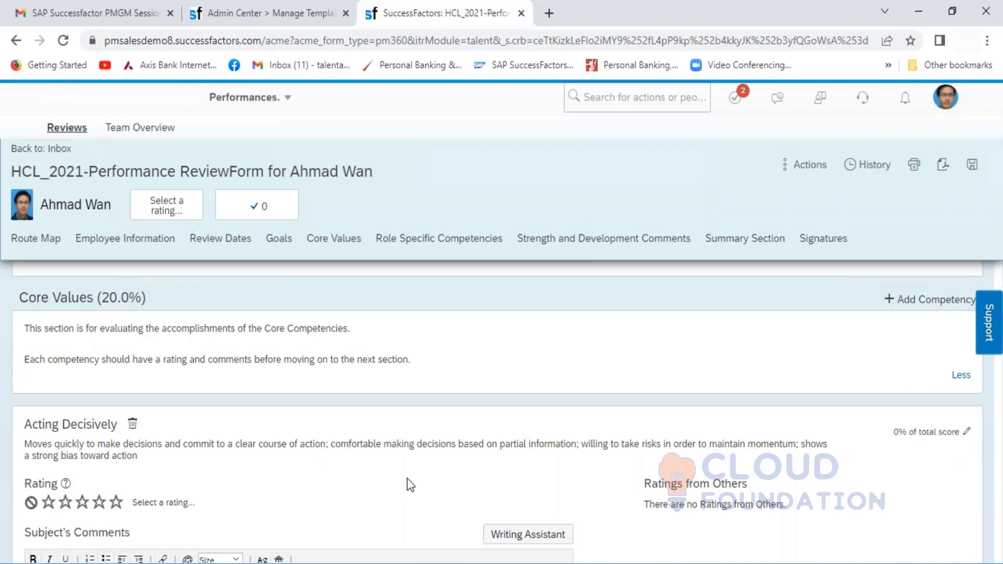
left_click(968, 432)
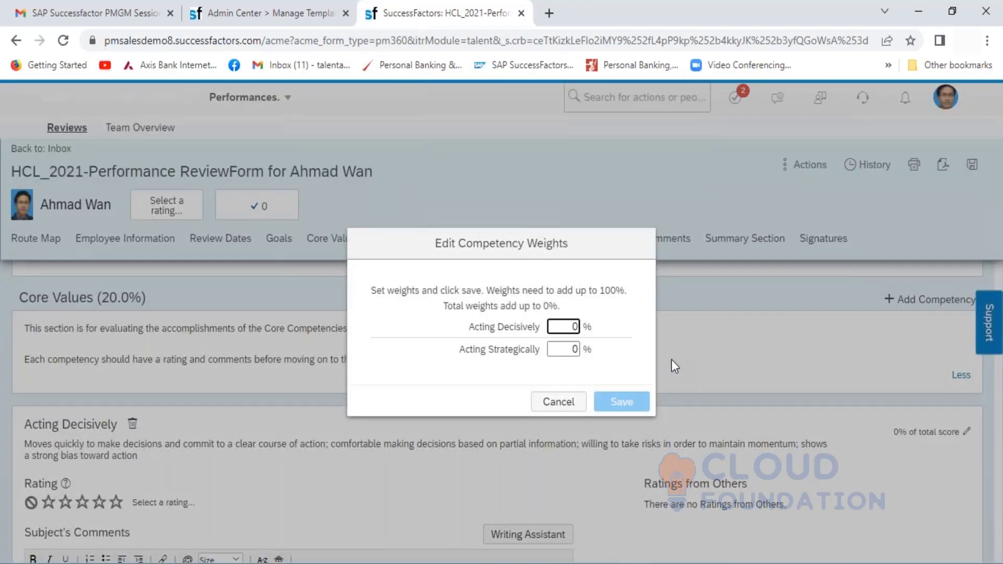
key("BackSpace")
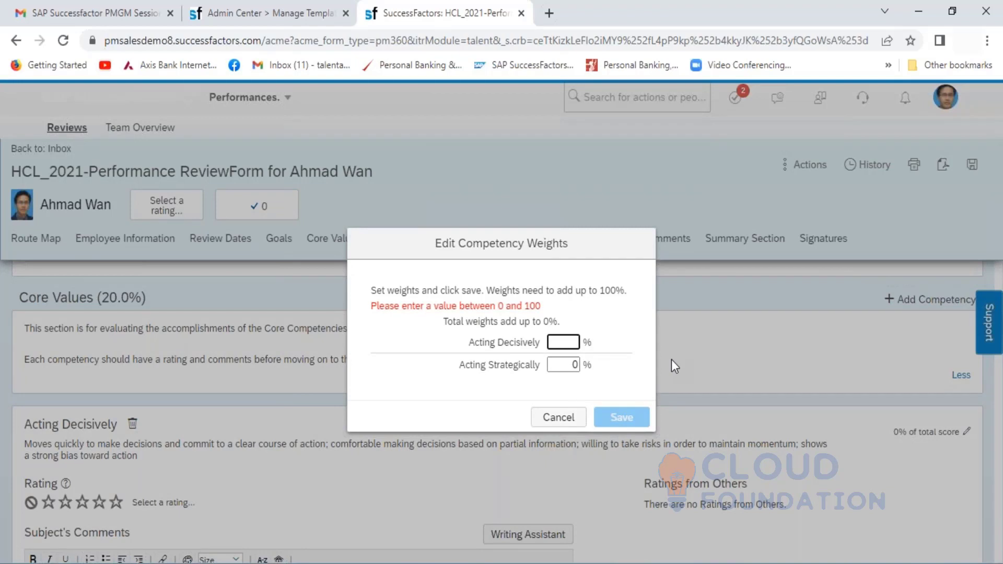
type("50")
key("Tab")
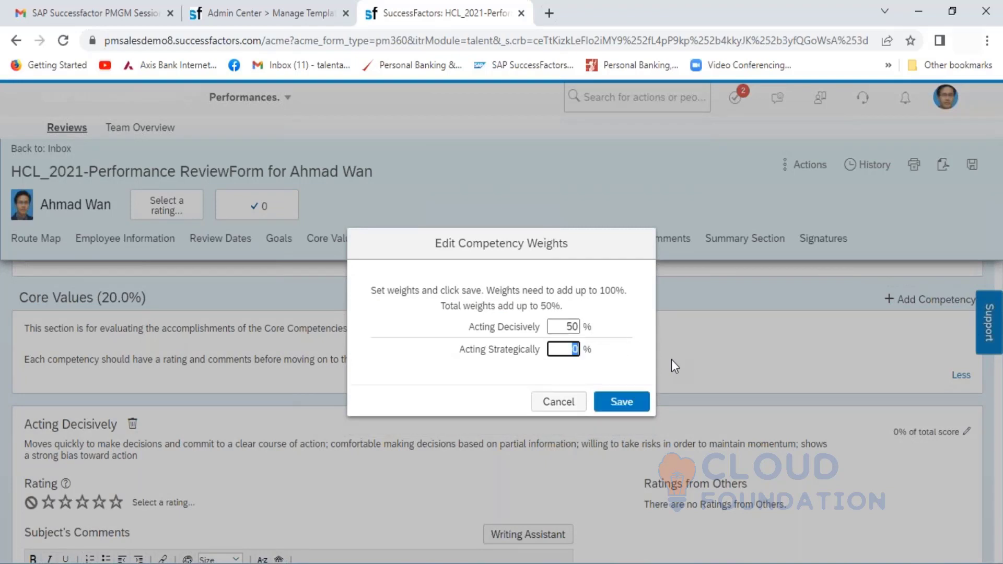
type("50")
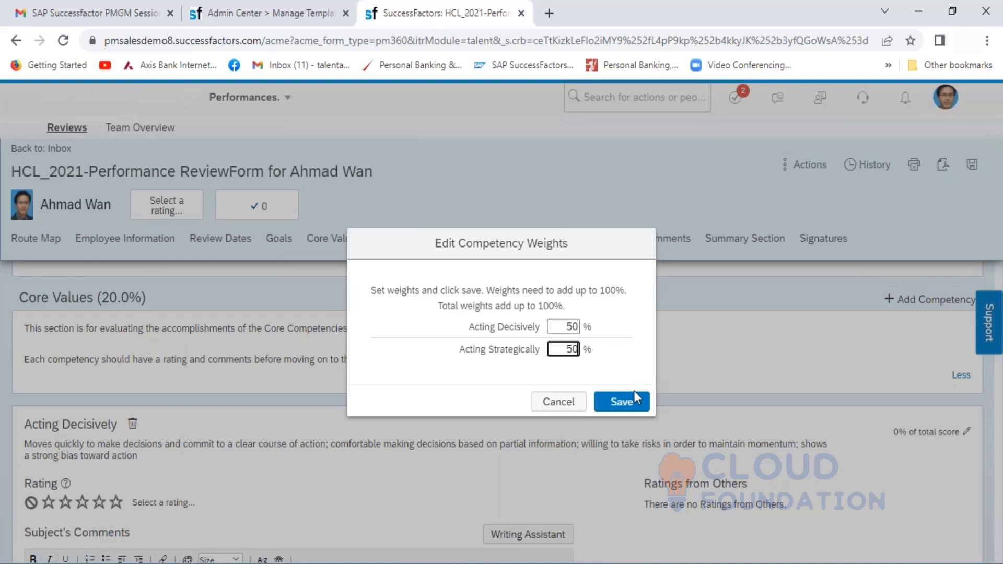
left_click(630, 408)
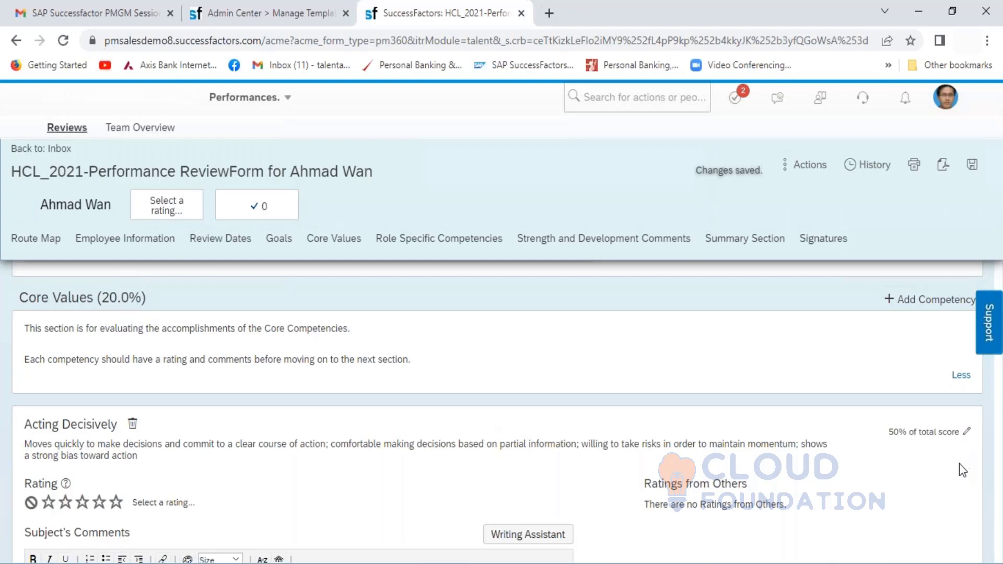
Check the share of total score shown for Acting Decisively and Acting Strategically in the form's Core Values section.
scroll(959, 463, "down", 5)
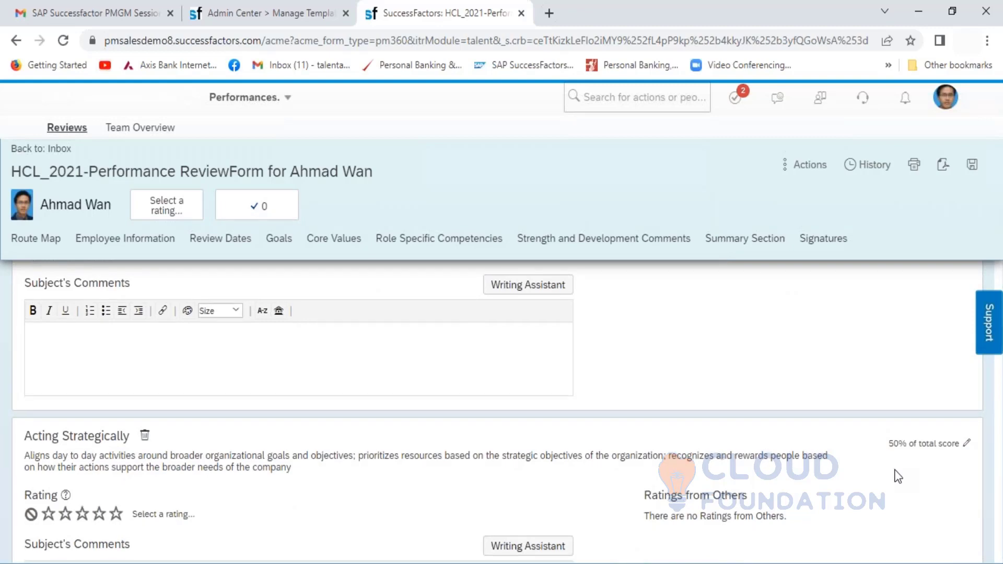
scroll(898, 477, "down", 2)
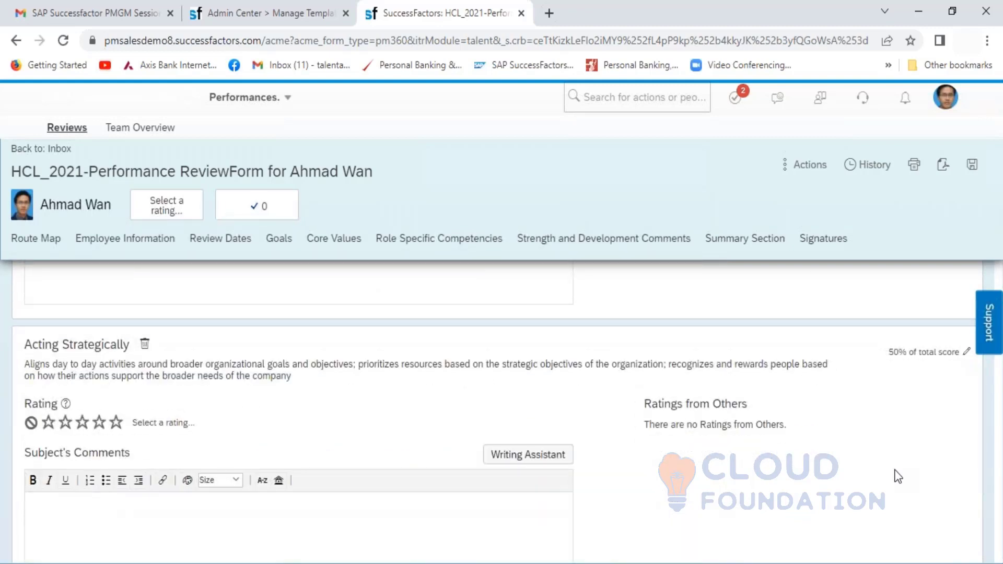
scroll(897, 477, "up", 4)
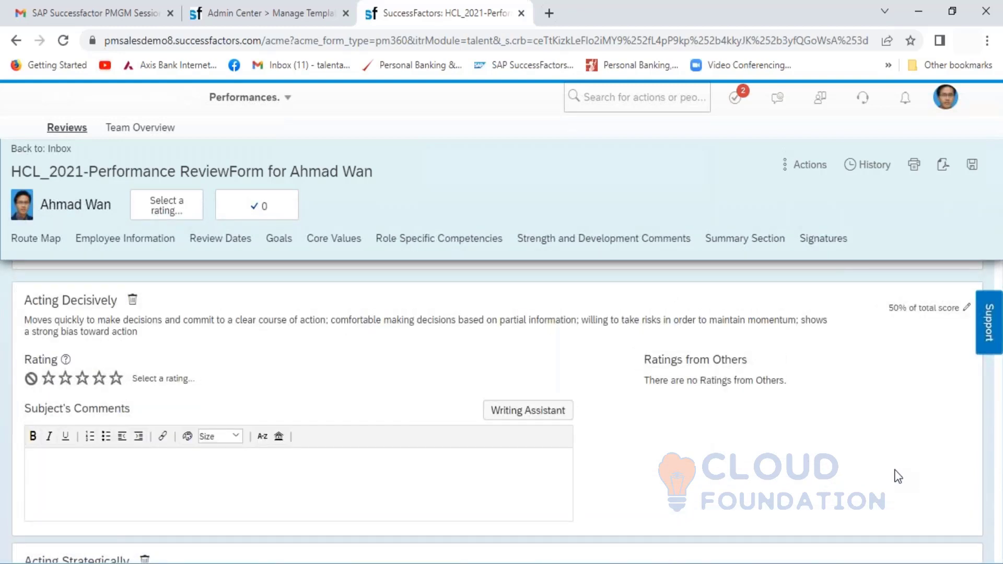
Expand the advanced options of the template's Core Values section and review the settings from adding competencies to Default Rating.
left_click(257, 17)
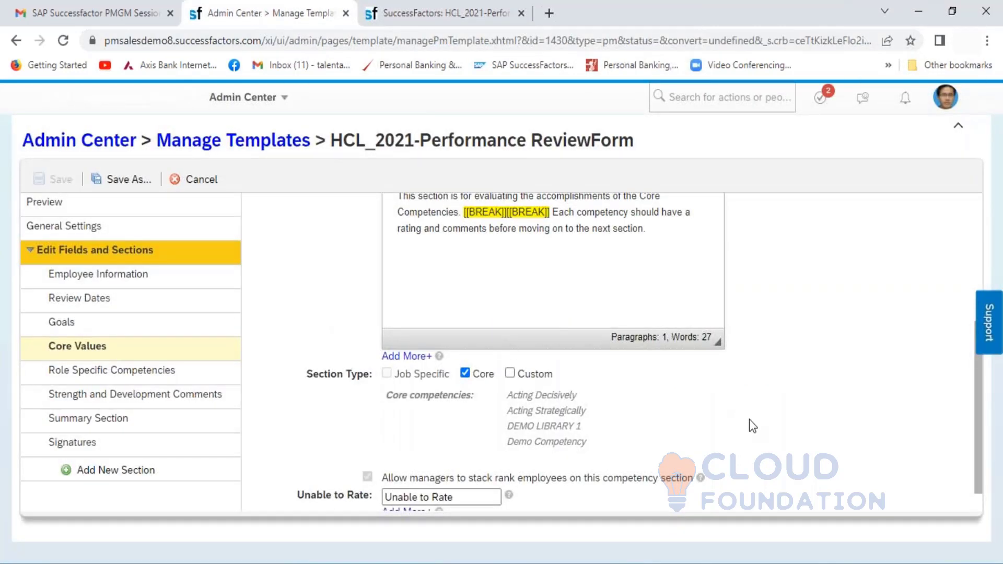
scroll(749, 419, "down", 1)
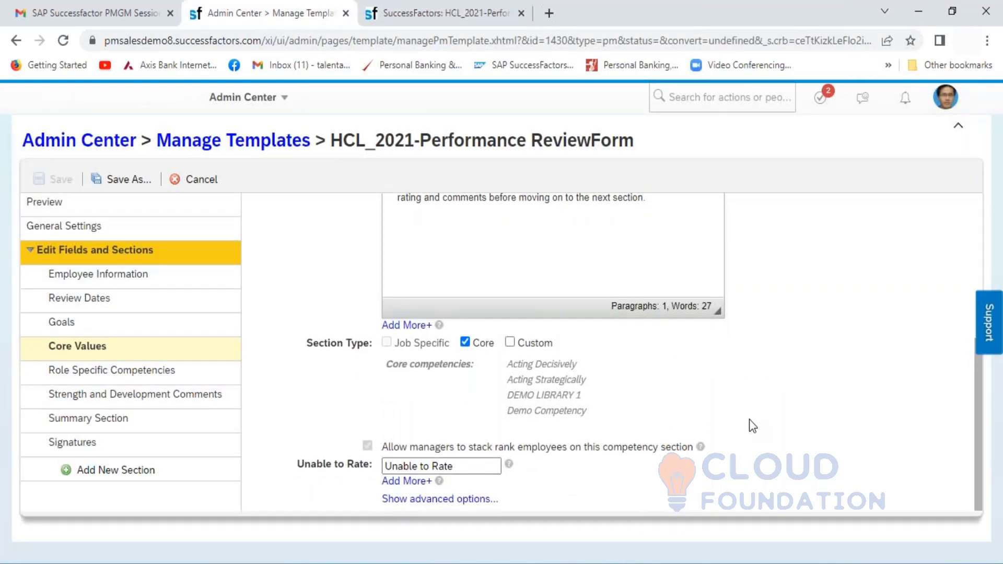
left_click(491, 499)
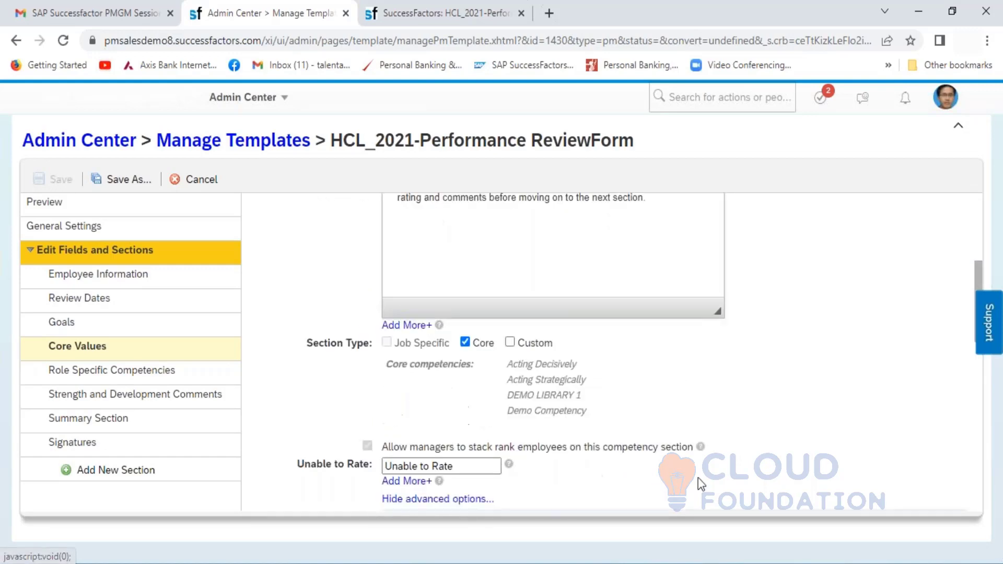
scroll(796, 442, "down", 6)
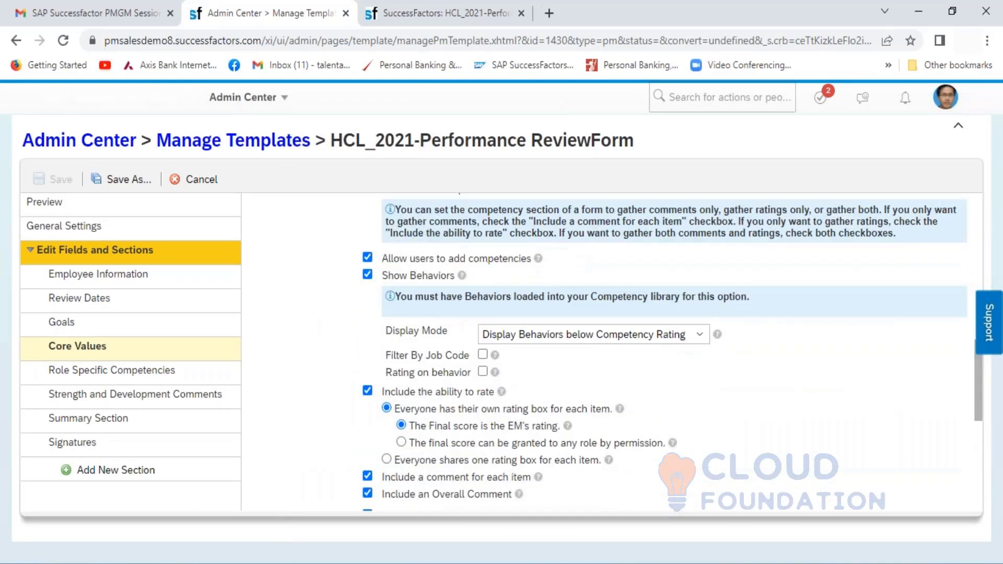
scroll(646, 352, "down", 4)
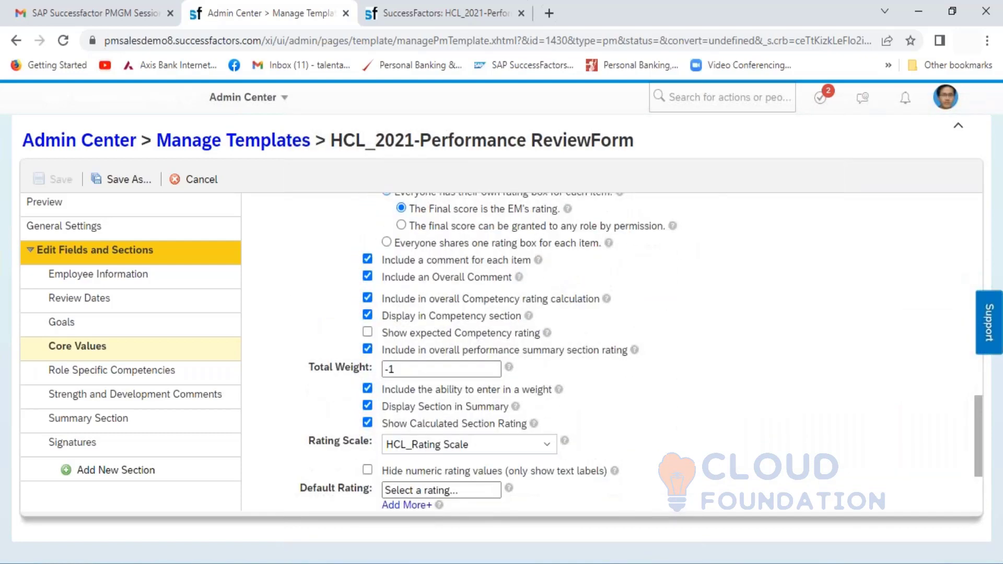
scroll(618, 351, "down", 2)
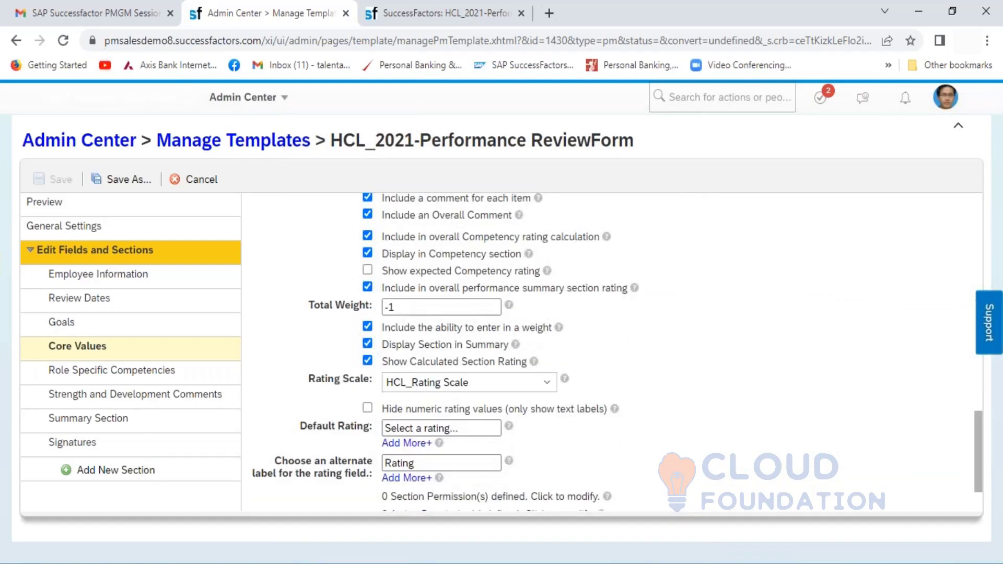
scroll(618, 349, "down", 2)
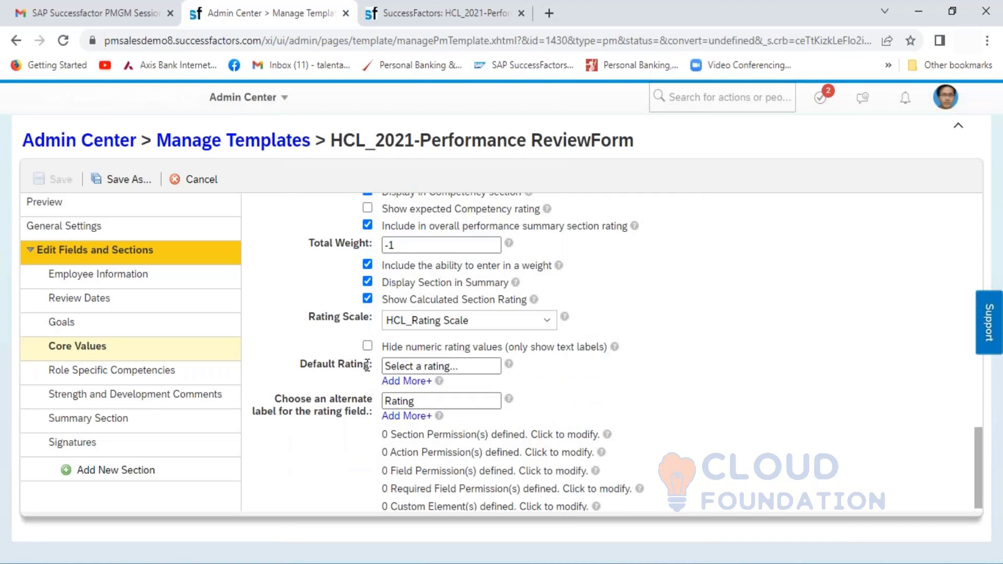
left_click_drag(367, 364, 297, 364)
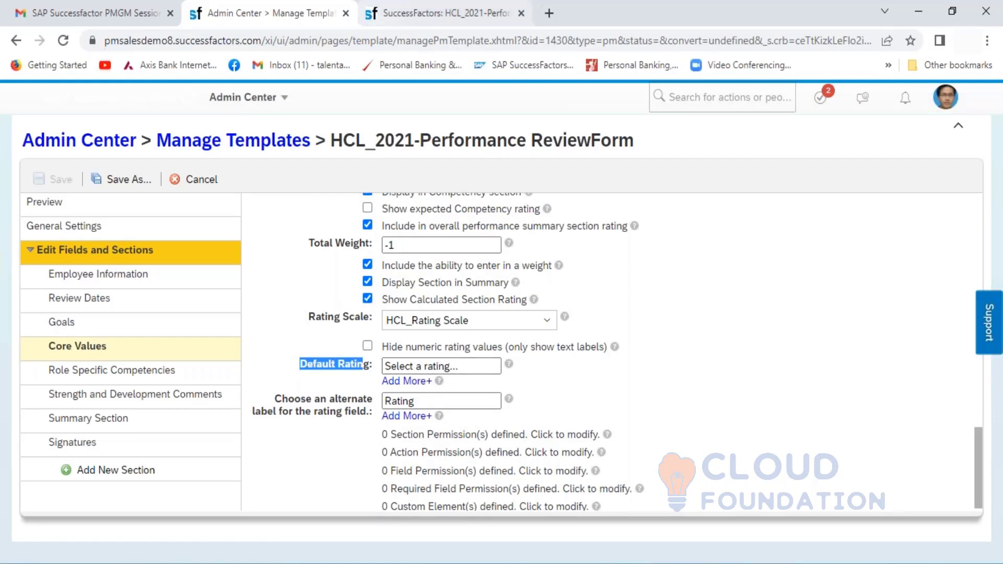
Compare the rating placeholder text under Acting Decisively in the employee's form with the template's Default Rating field for Core Values.
left_click(399, 15)
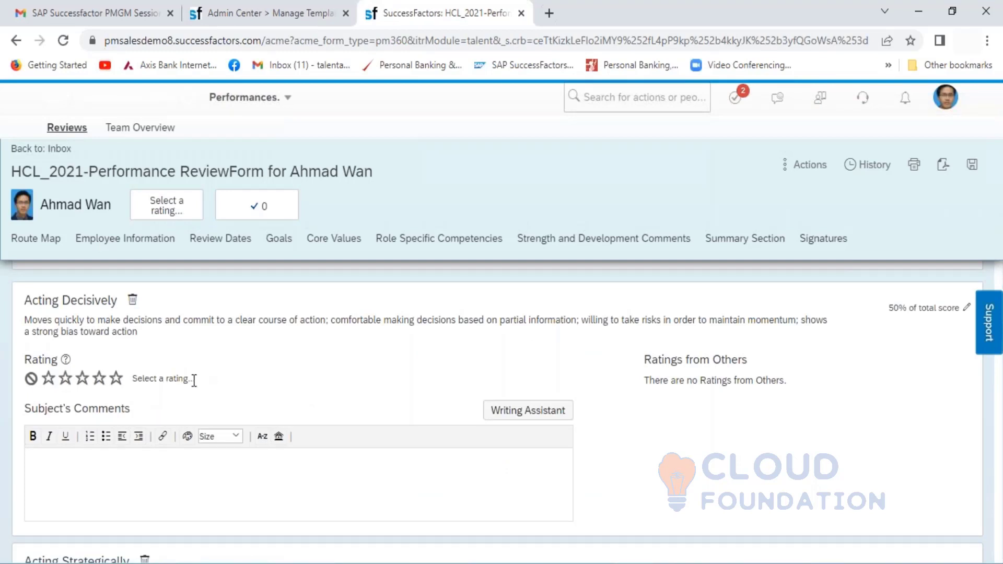
left_click_drag(194, 380, 135, 385)
mouse_move(190, 382)
left_mouse_down()
mouse_move(123, 383)
mouse_move(186, 379)
mouse_move(193, 389)
left_mouse_up()
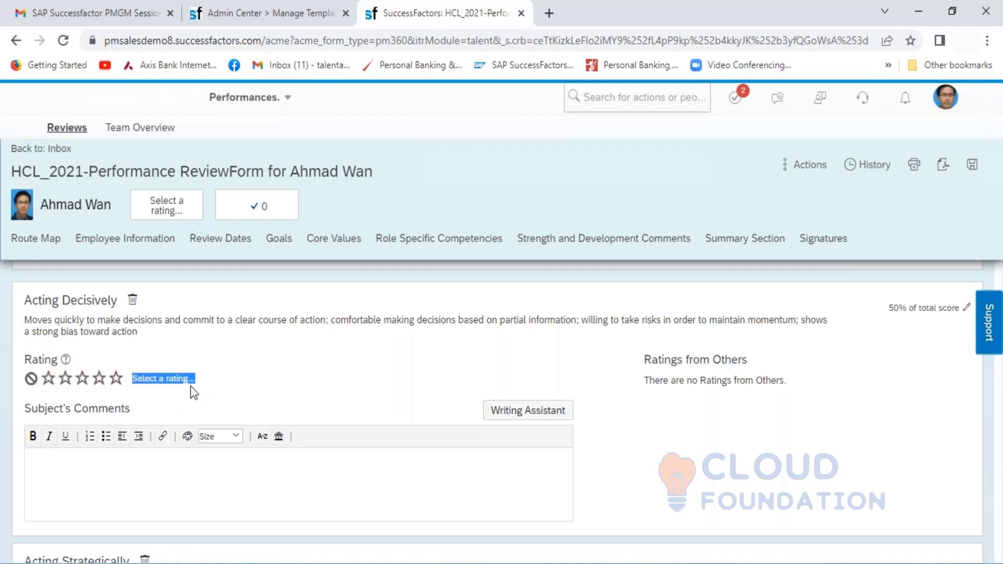
left_click(159, 406)
left_click(246, 15)
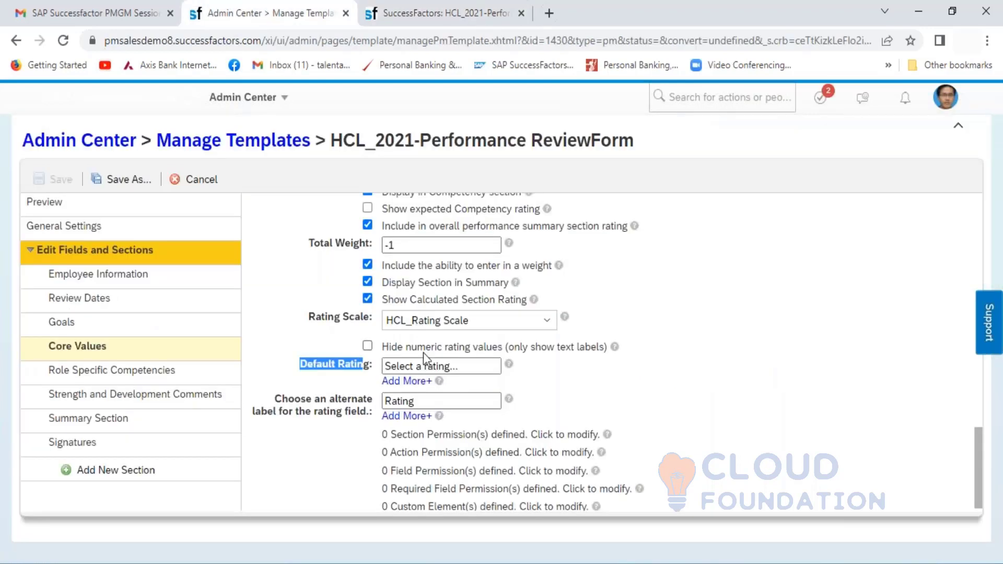
left_click_drag(464, 366, 395, 365)
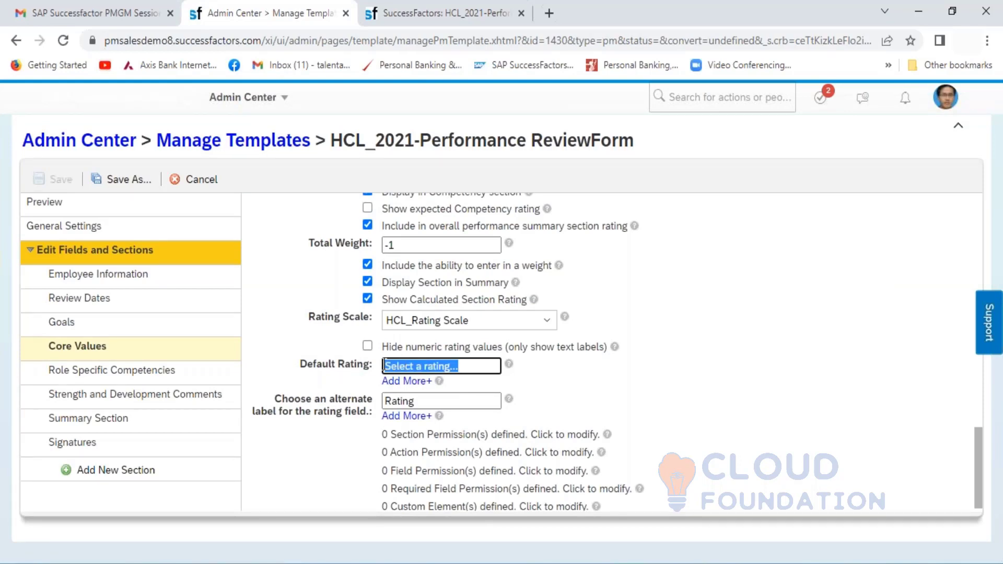
left_click(407, 15)
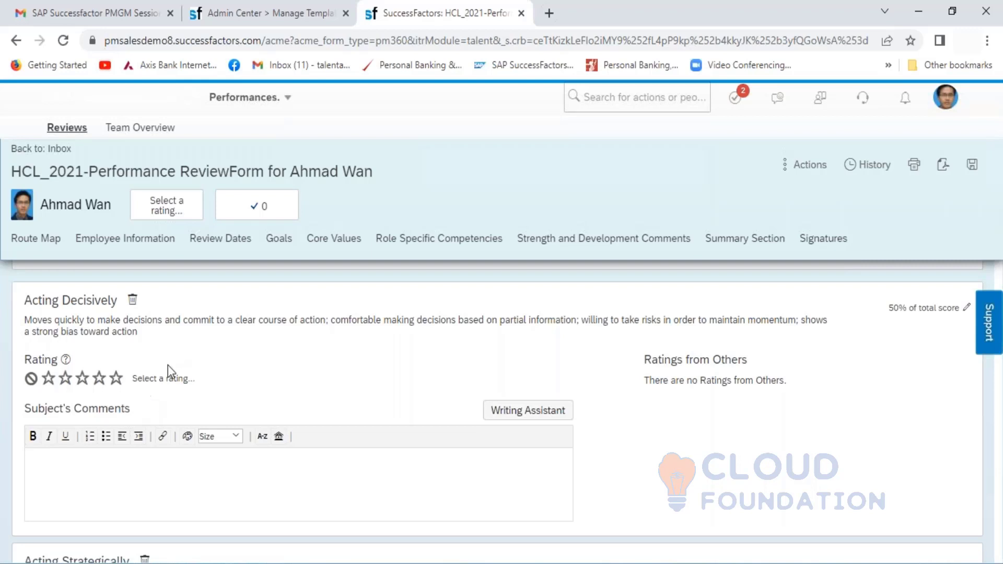
left_click(269, 13)
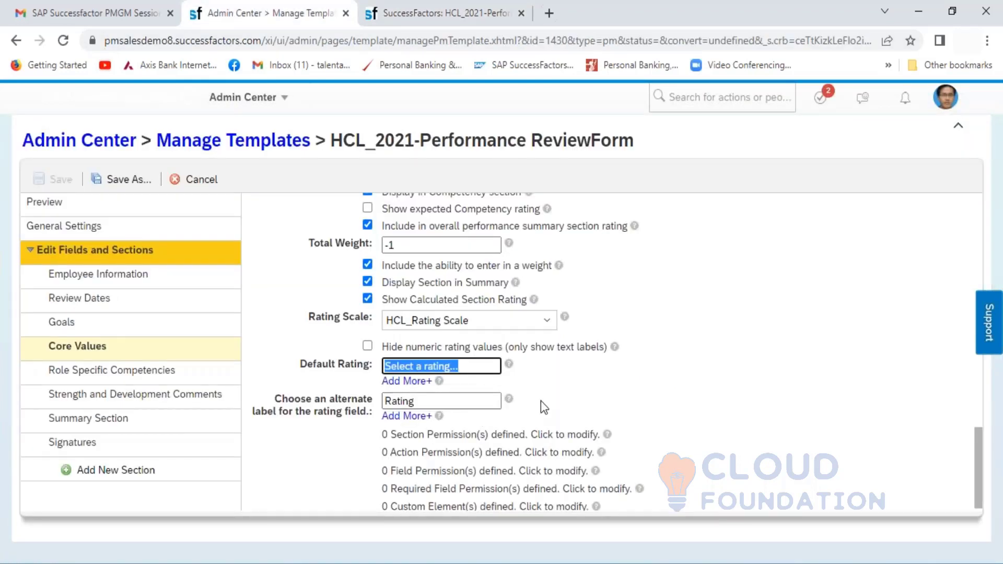
left_click(678, 374)
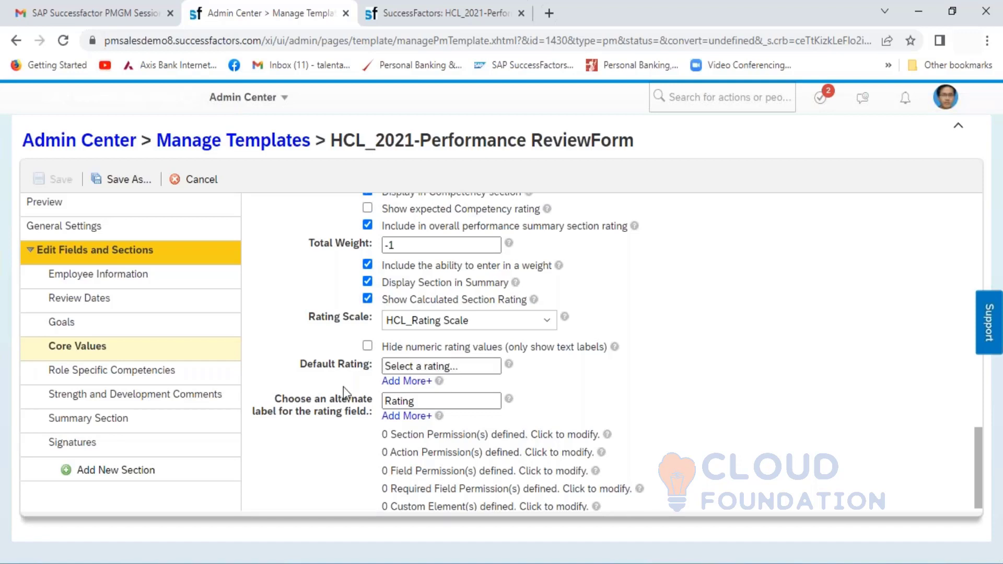
Open the template's Role Specific Competencies section and expand its advanced options to review the section type, comment, weight and rating settings.
left_click(120, 383)
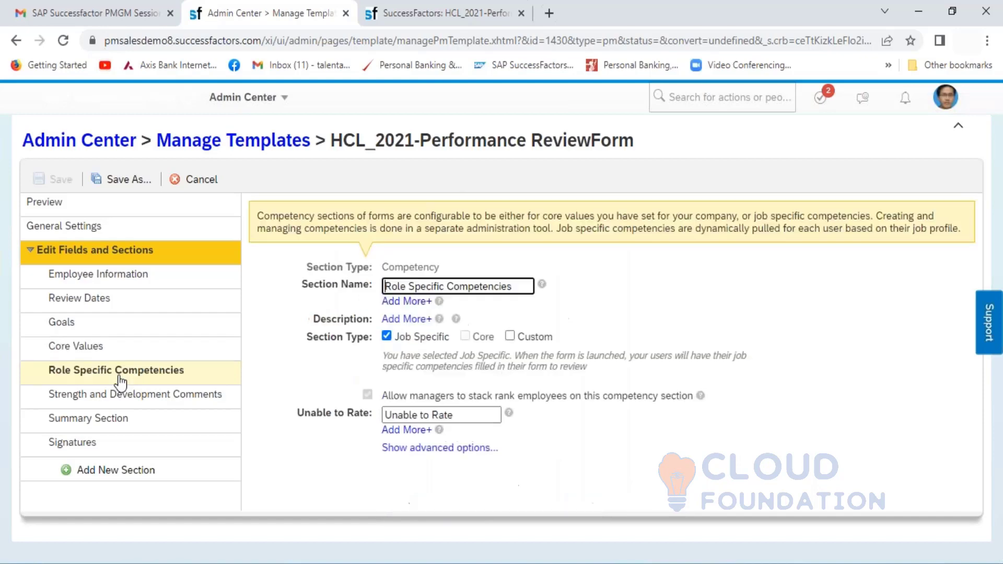
left_click(794, 383)
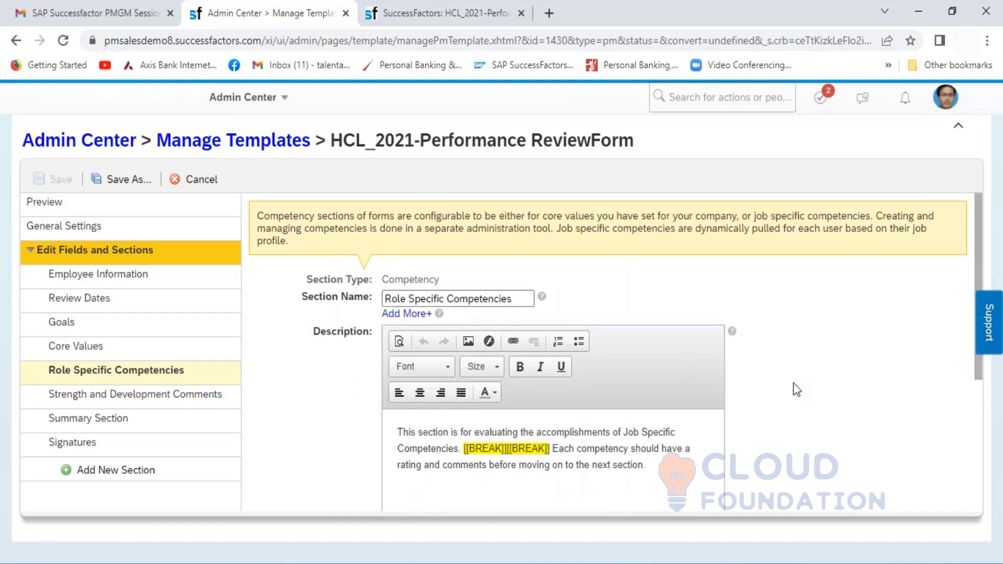
scroll(797, 390, "down", 5)
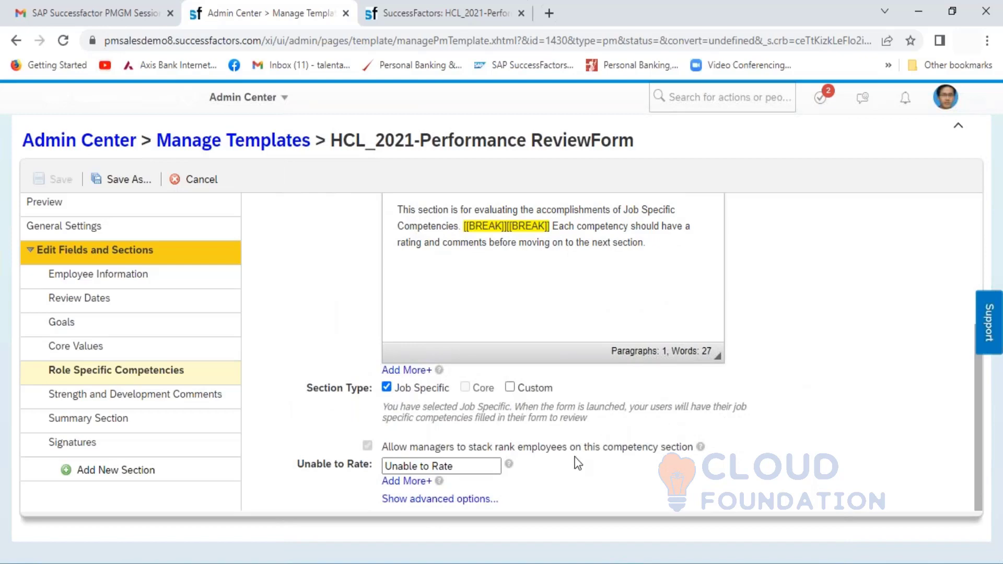
left_click(440, 500)
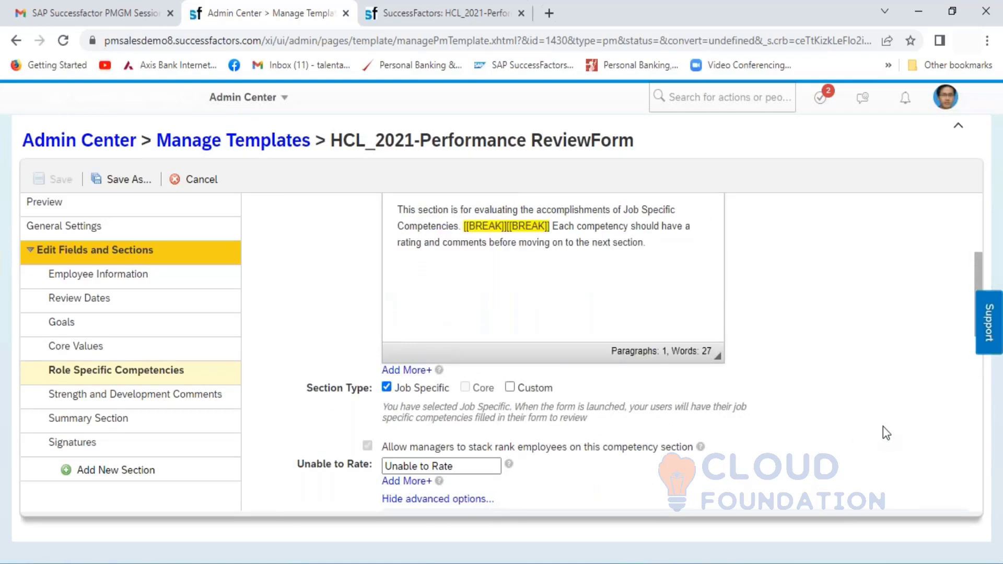
scroll(883, 427, "down", 8)
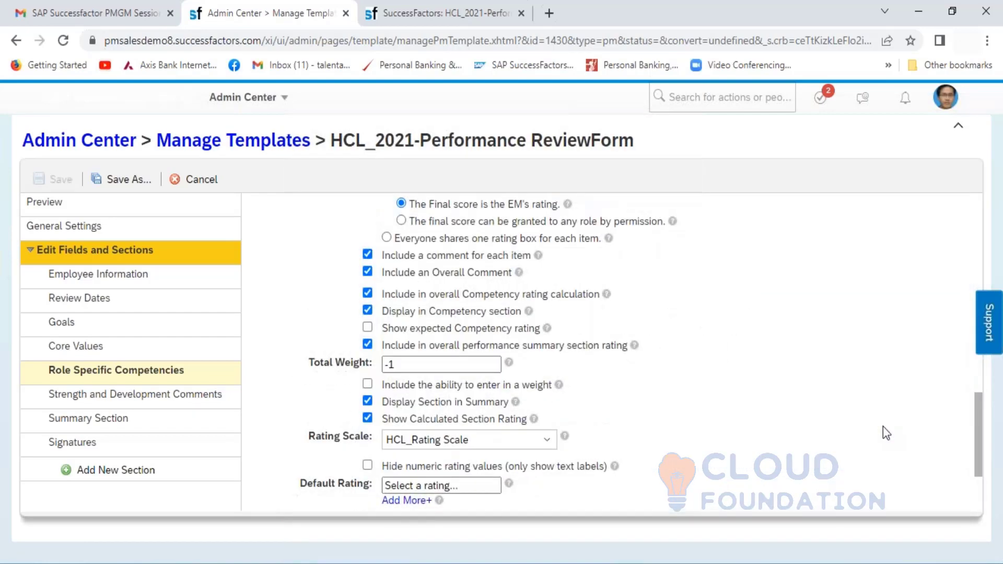
Review the rating, comment, weight and display options again in the template's Role Specific Competencies section.
scroll(883, 426, "up", 1)
scroll(883, 427, "down", 2)
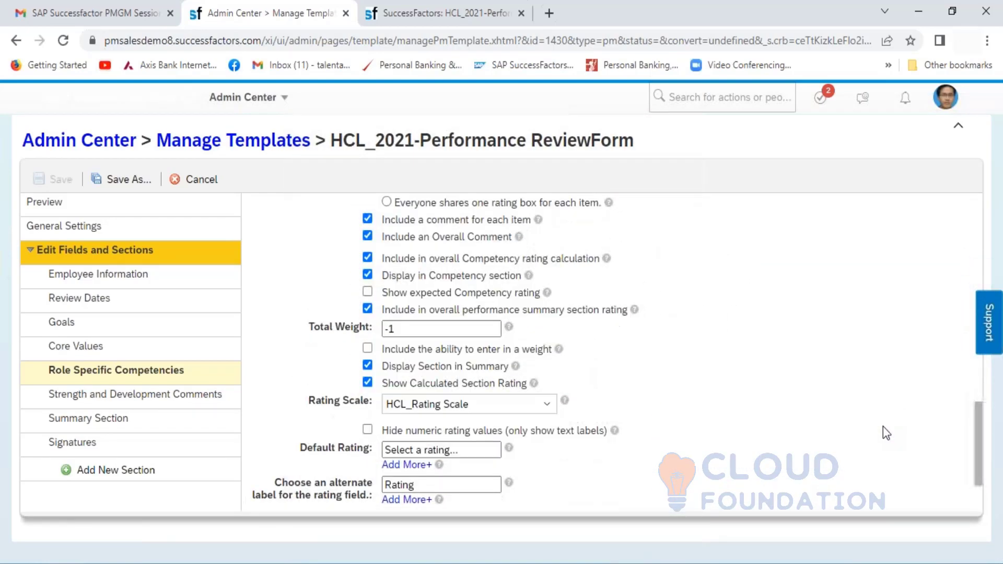
scroll(883, 427, "down", 2)
scroll(883, 427, "up", 3)
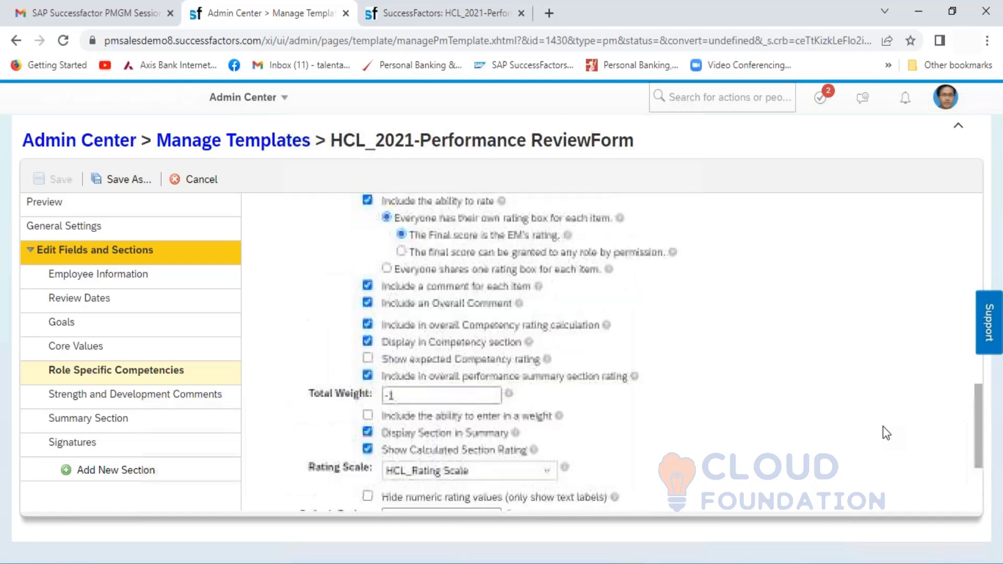
scroll(883, 427, "up", 1)
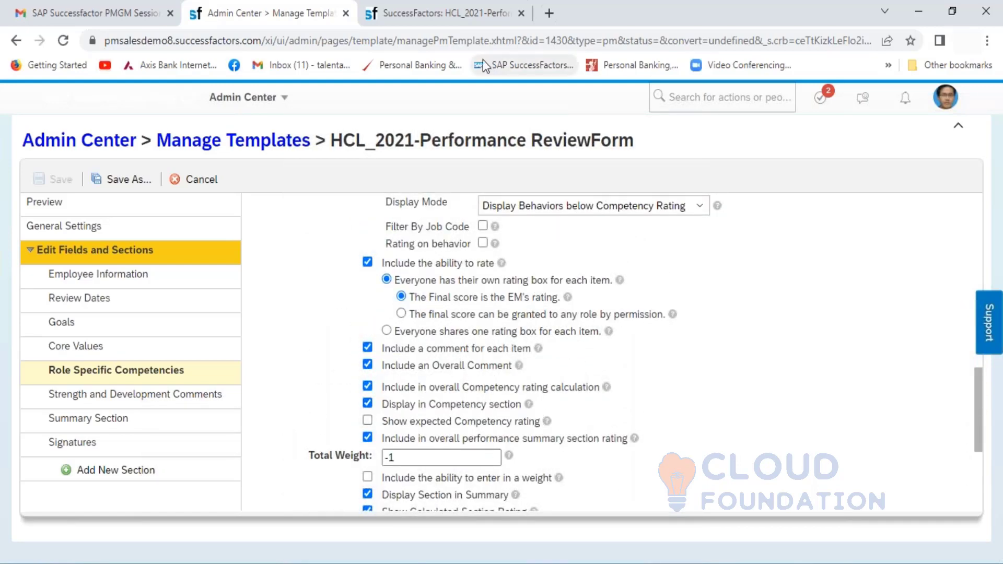
Find the Role Specific Competencies section in the employee's form and check its heading and introductory text.
left_click(445, 13)
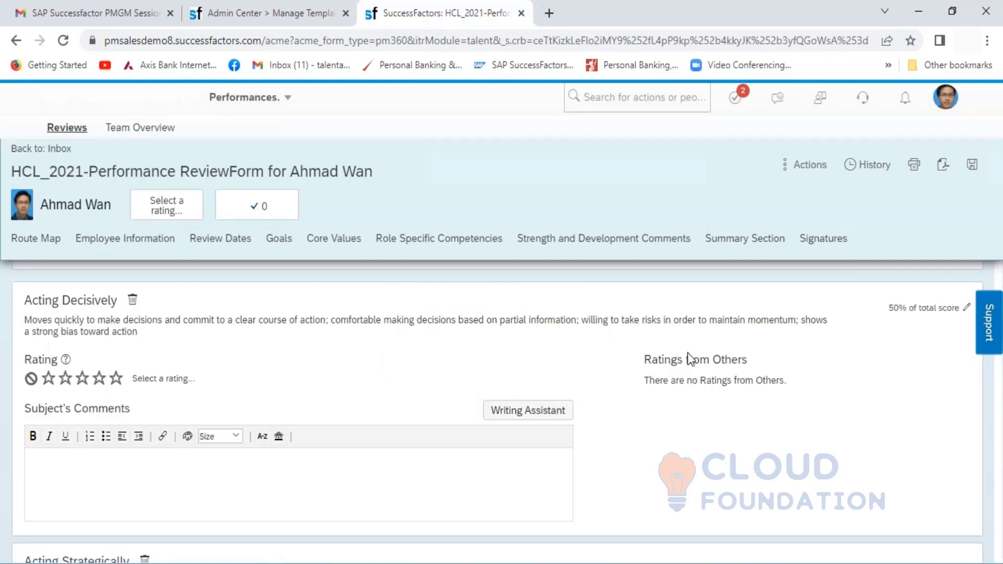
scroll(833, 413, "down", 5)
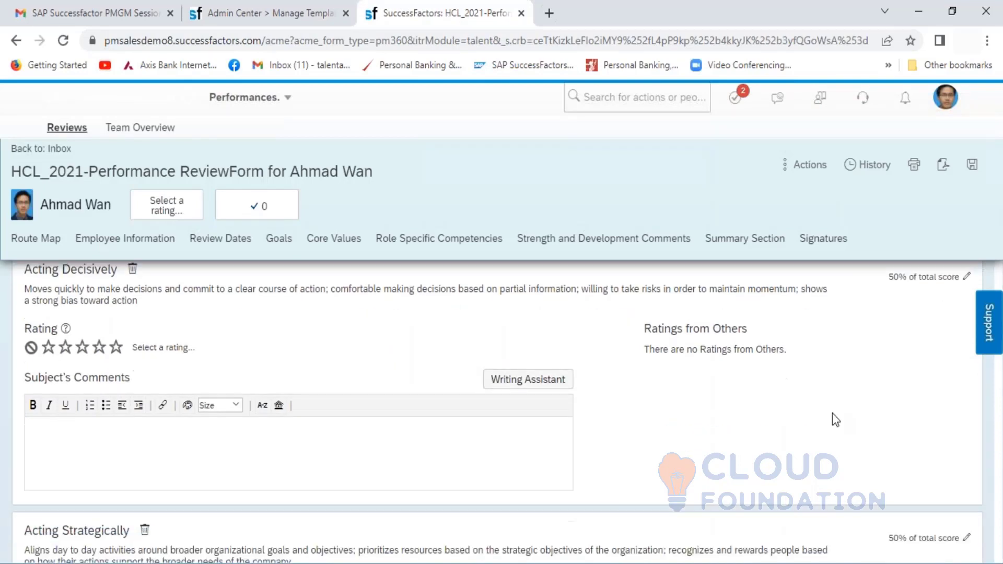
scroll(832, 413, "down", 4)
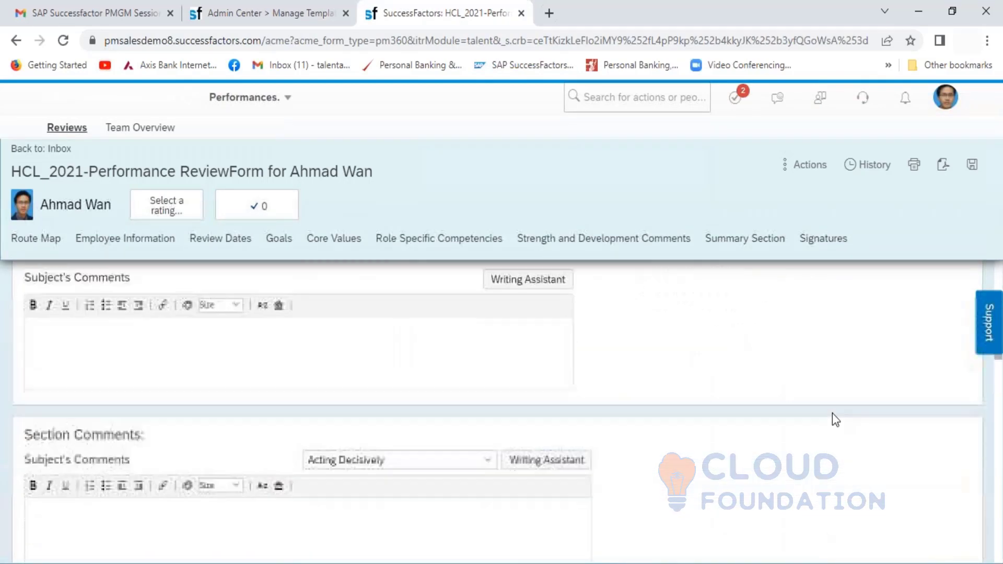
scroll(833, 413, "down", 3)
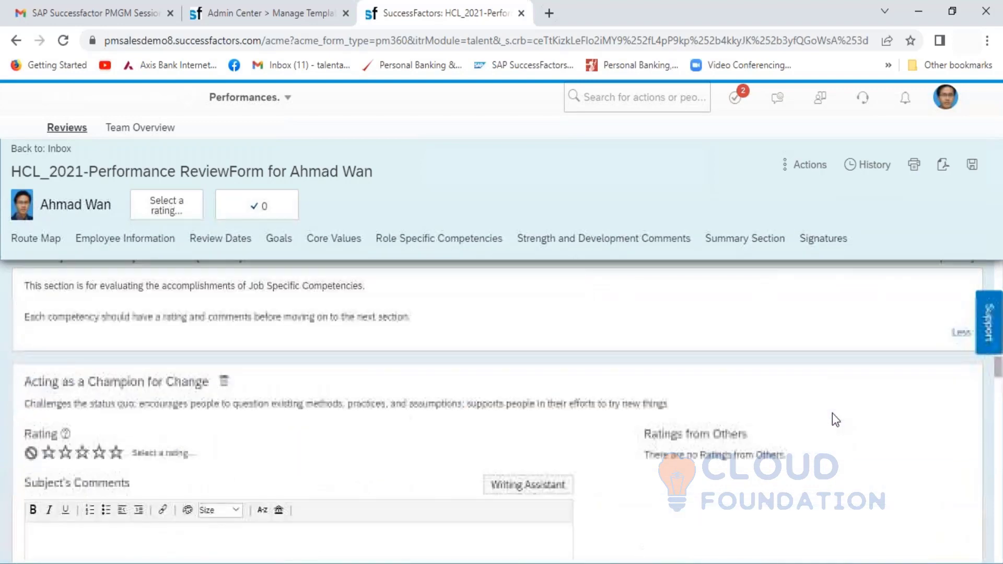
scroll(832, 412, "up", 1)
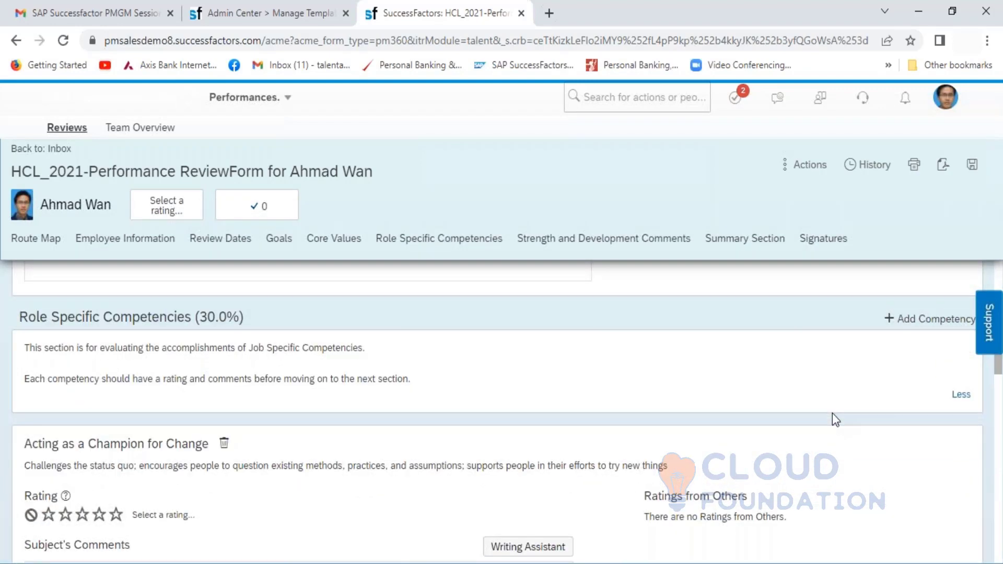
scroll(832, 414, "down", 1)
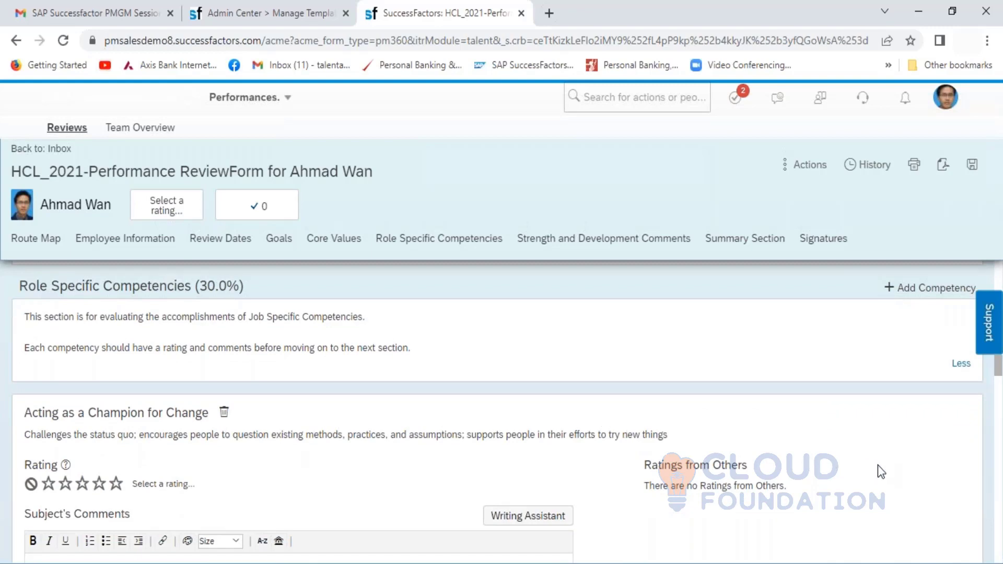
Examine the rating and comment fields of each role-specific competency in the form, from Acting as a Champion for Change through Section Comments.
scroll(878, 465, "down", 5)
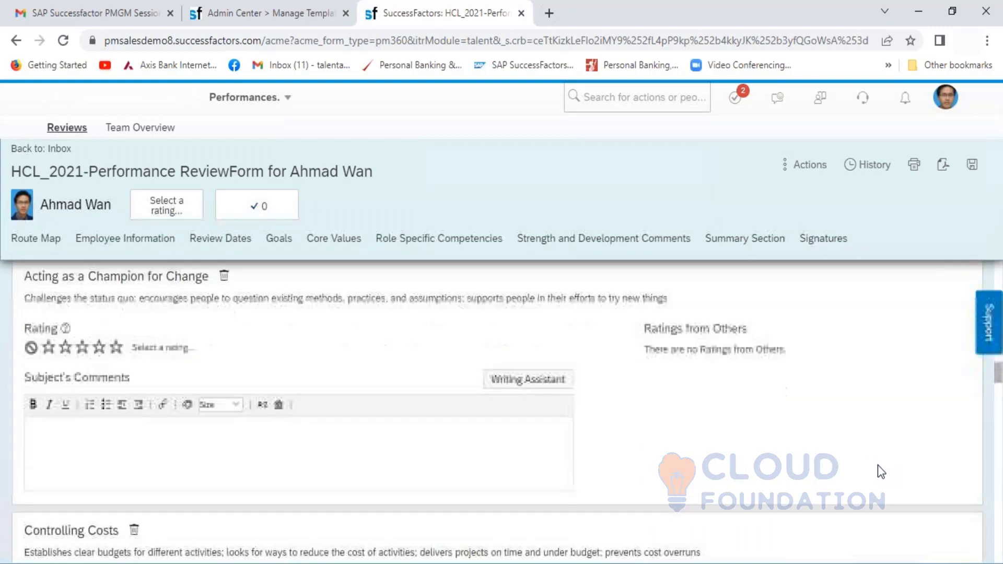
scroll(878, 465, "down", 5)
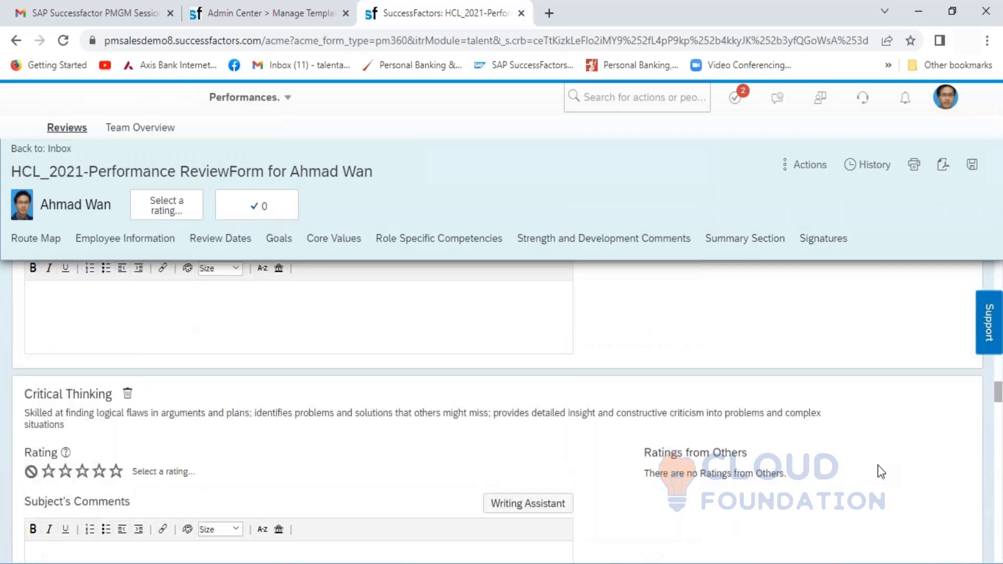
scroll(878, 465, "down", 5)
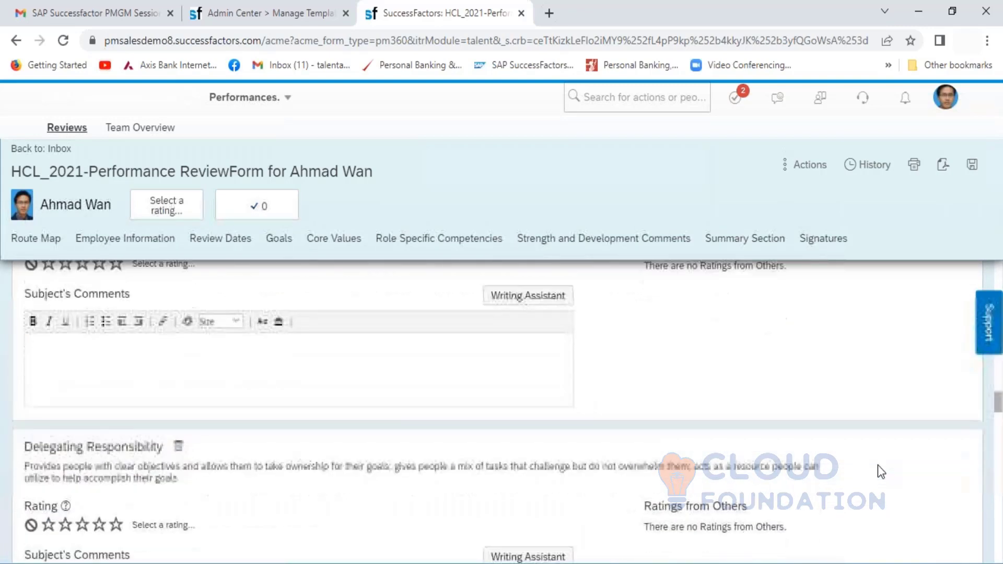
scroll(878, 465, "down", 6)
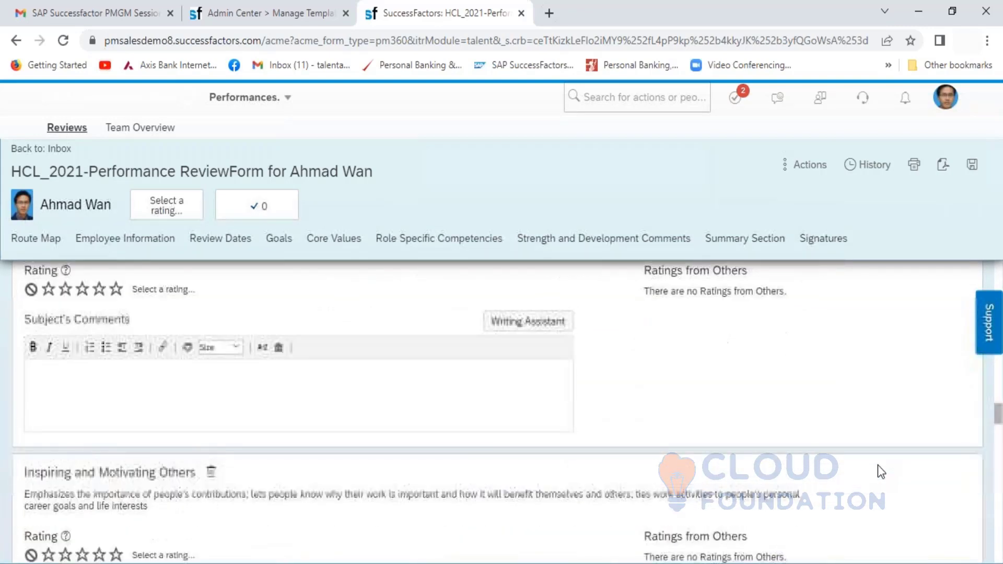
scroll(878, 465, "down", 5)
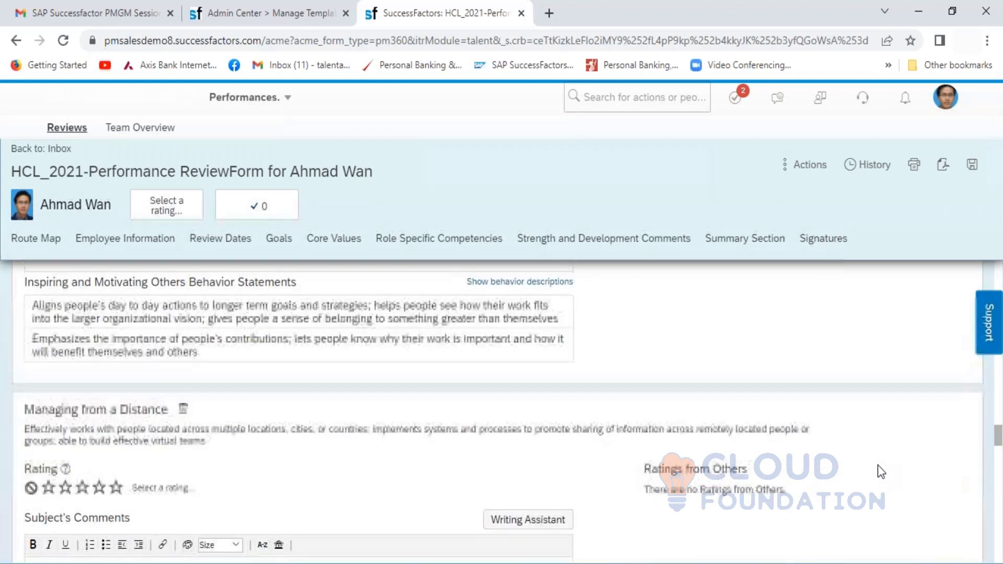
scroll(878, 465, "down", 5)
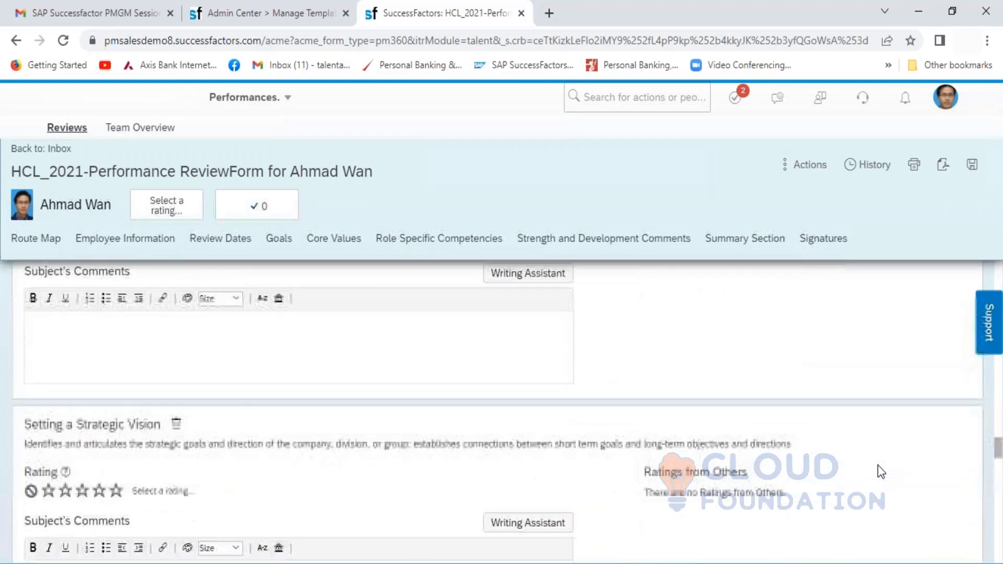
scroll(881, 472, "down", 5)
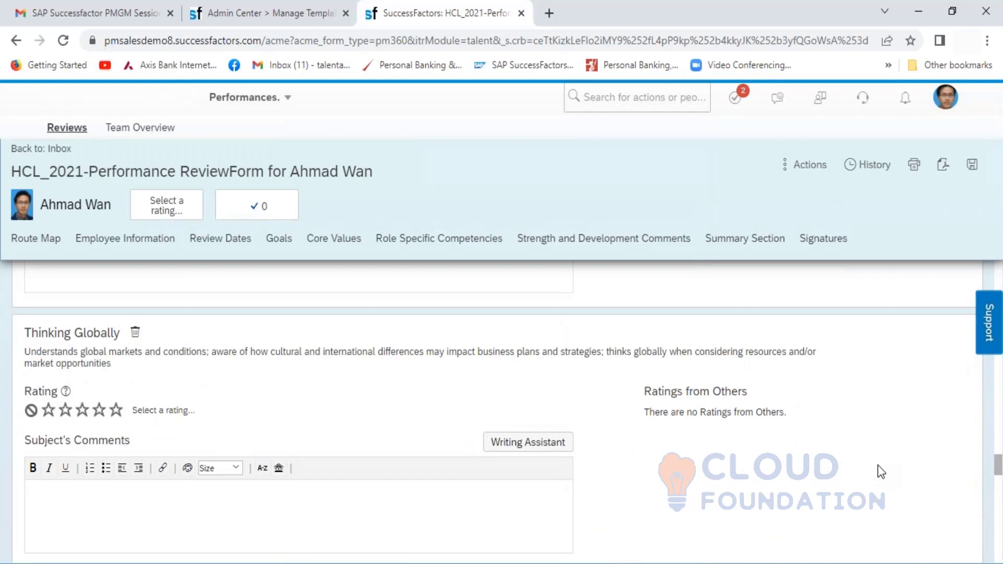
scroll(878, 466, "down", 3)
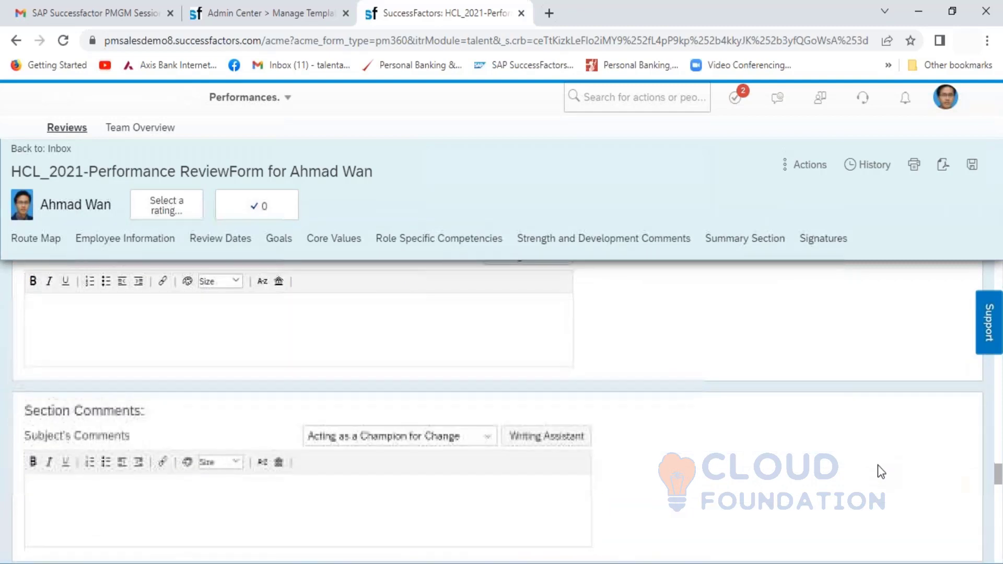
scroll(878, 465, "down", 2)
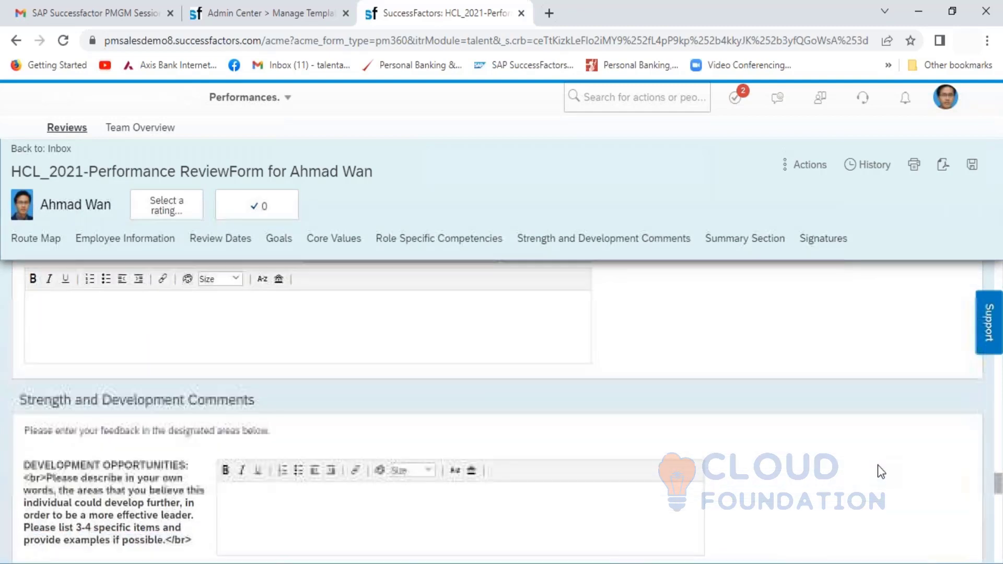
Compare the DEVELOPMENT OPPORTUNITIES and STRENGTHS comment prompts in the template's Strength and Development Comments section with those in the employee's form.
left_click(291, 12)
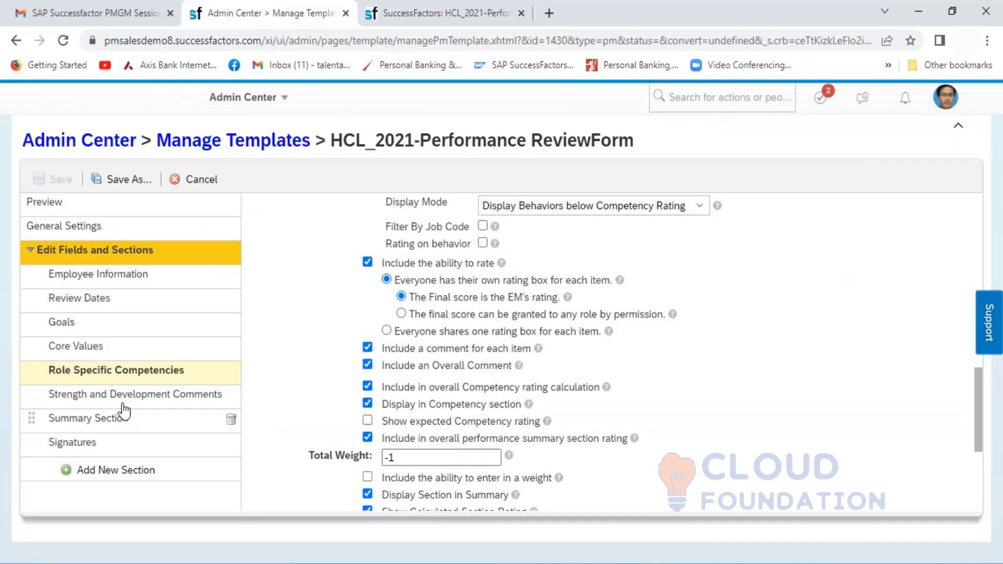
left_click(108, 403)
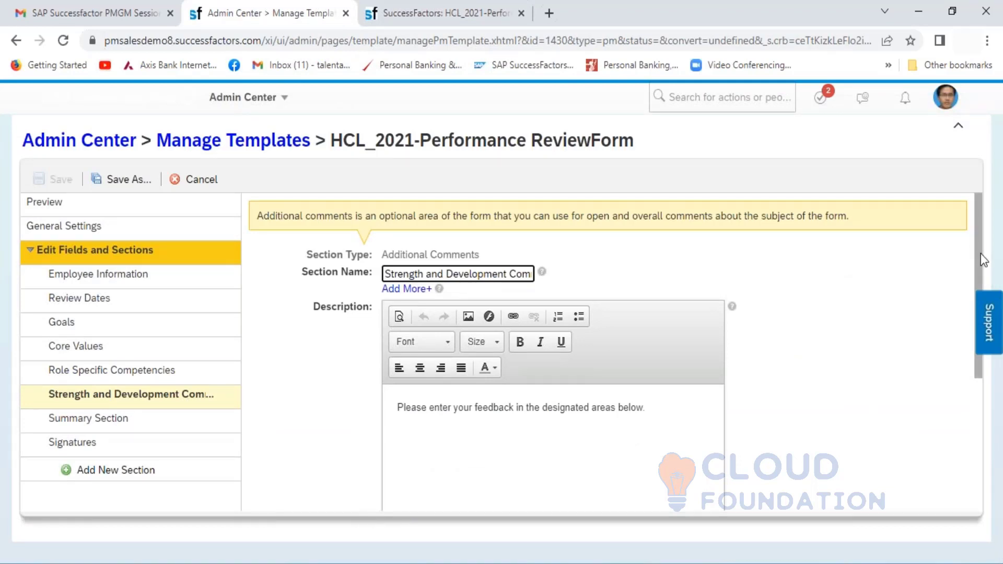
left_click_drag(980, 253, 965, 415)
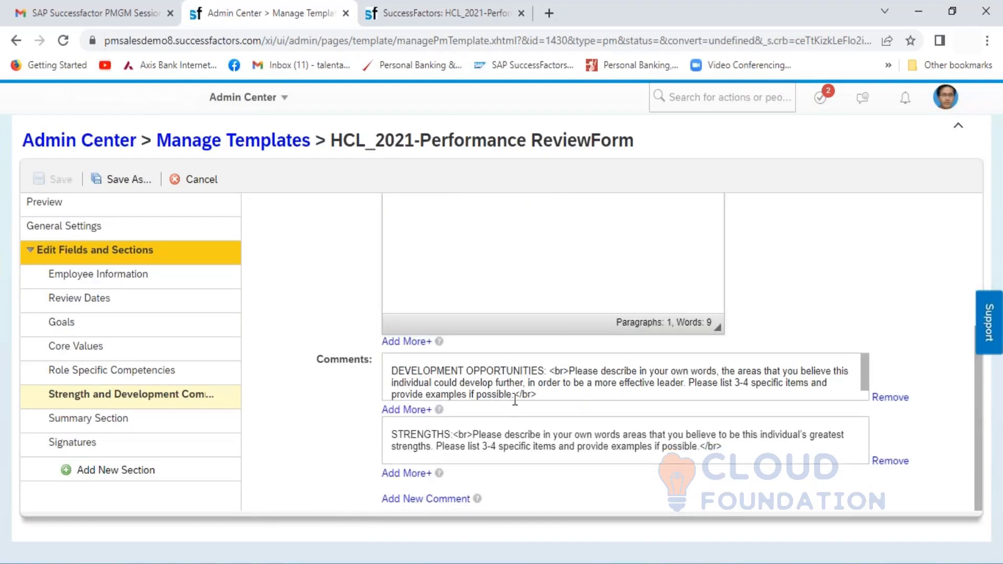
left_click(466, 2)
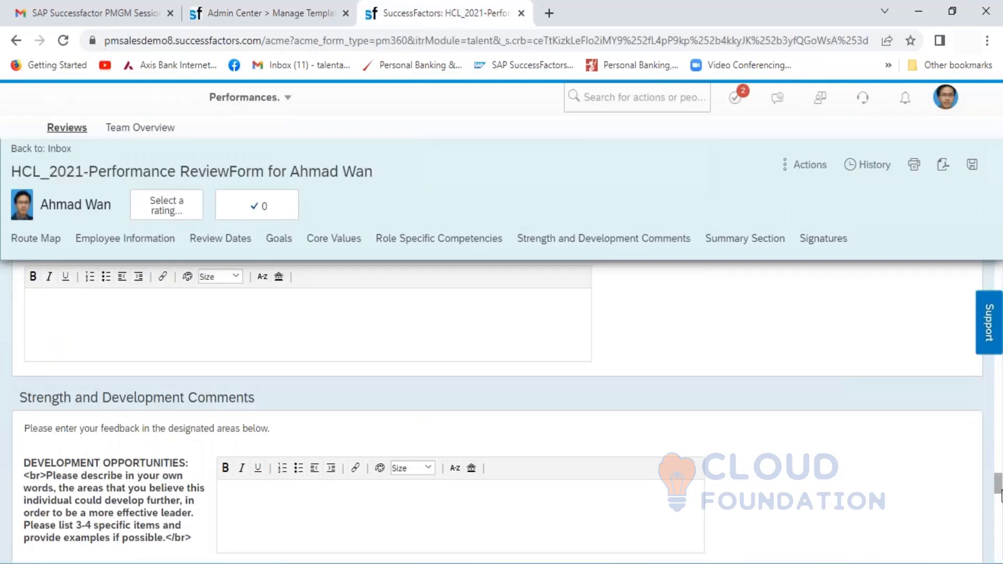
left_click_drag(998, 489, 998, 497)
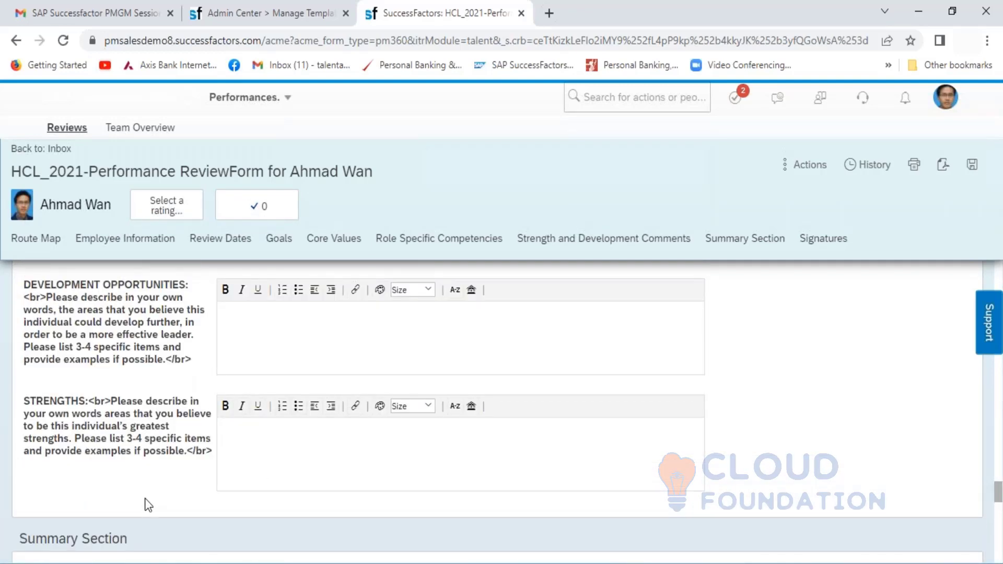
Open the template's Summary Section and compare its name and description with the Summary Section in the employee's form.
left_click(256, 14)
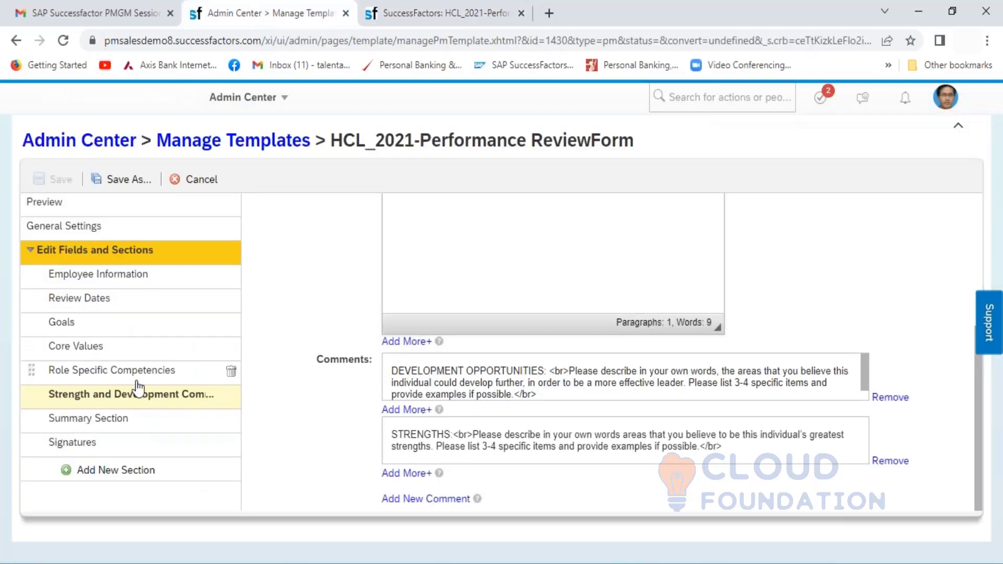
left_click(98, 420)
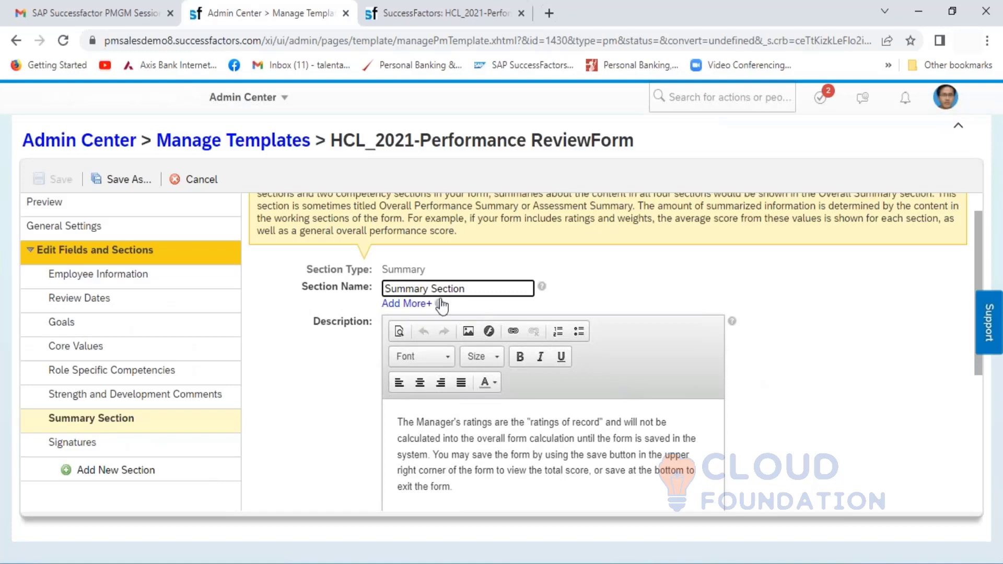
left_click(435, 15)
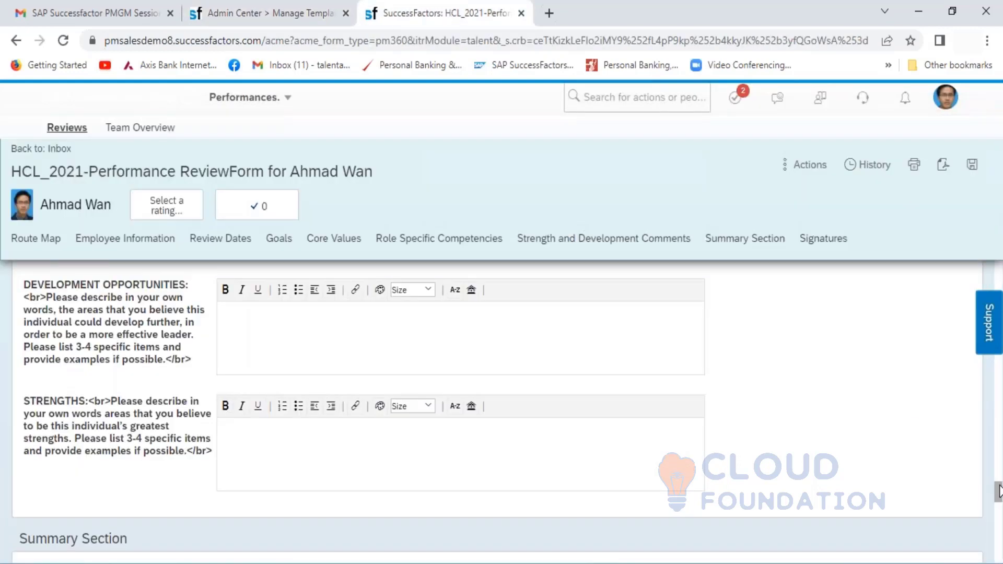
left_click_drag(998, 494, 998, 503)
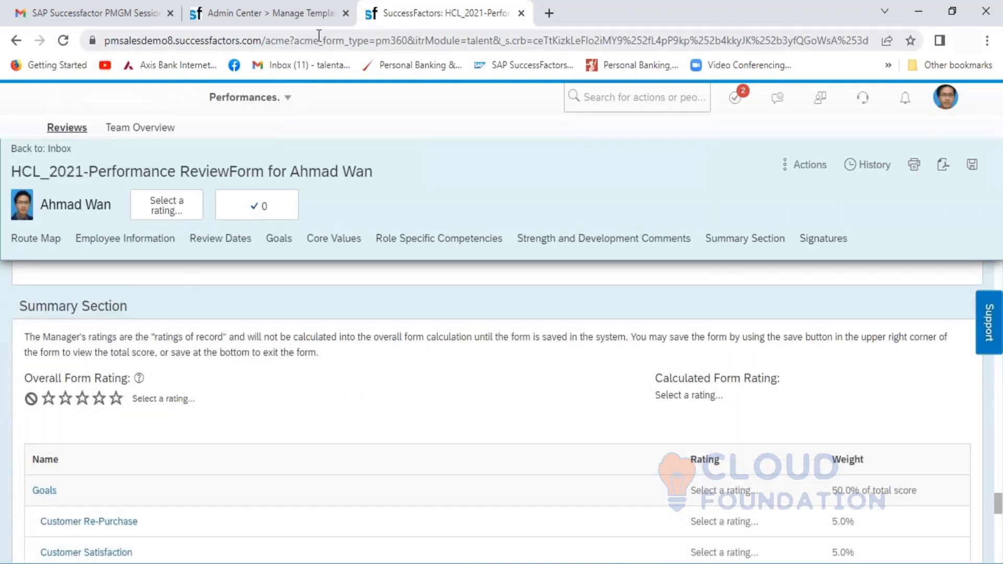
Compare the template's Allow manual rating option in the Summary Section with the Overall Form Rating stars in the employee's form.
left_click(287, 22)
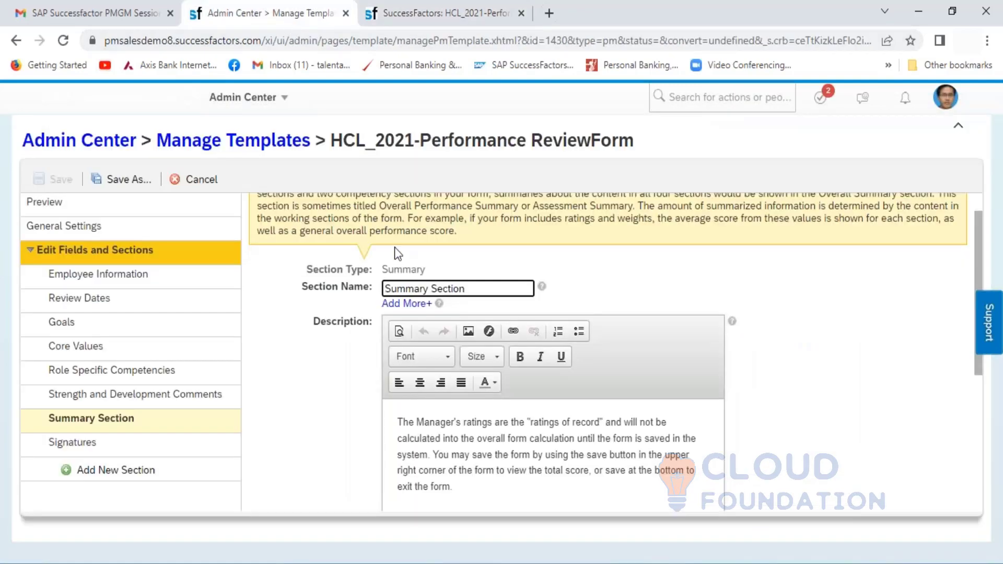
scroll(813, 353, "down", 4)
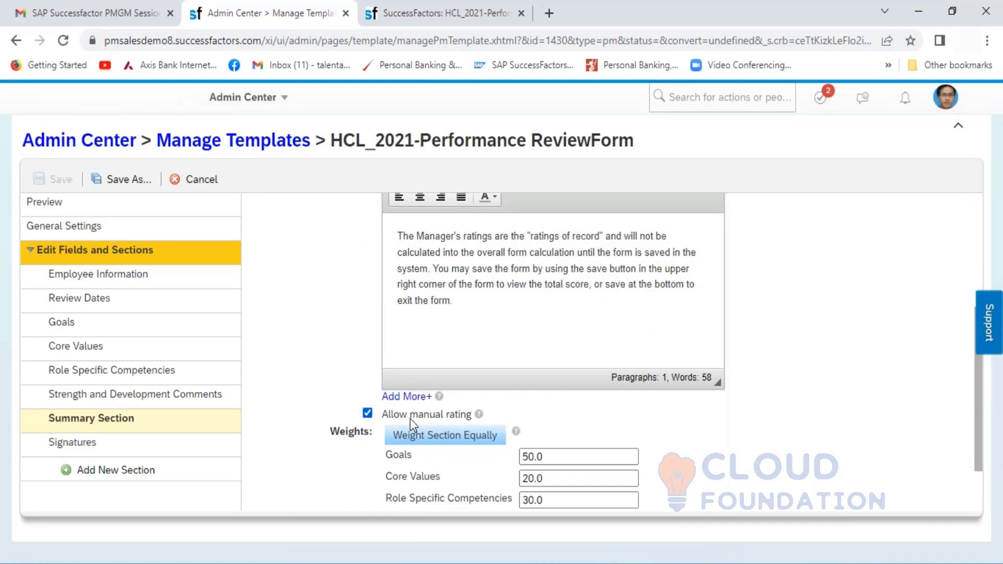
left_click(422, 2)
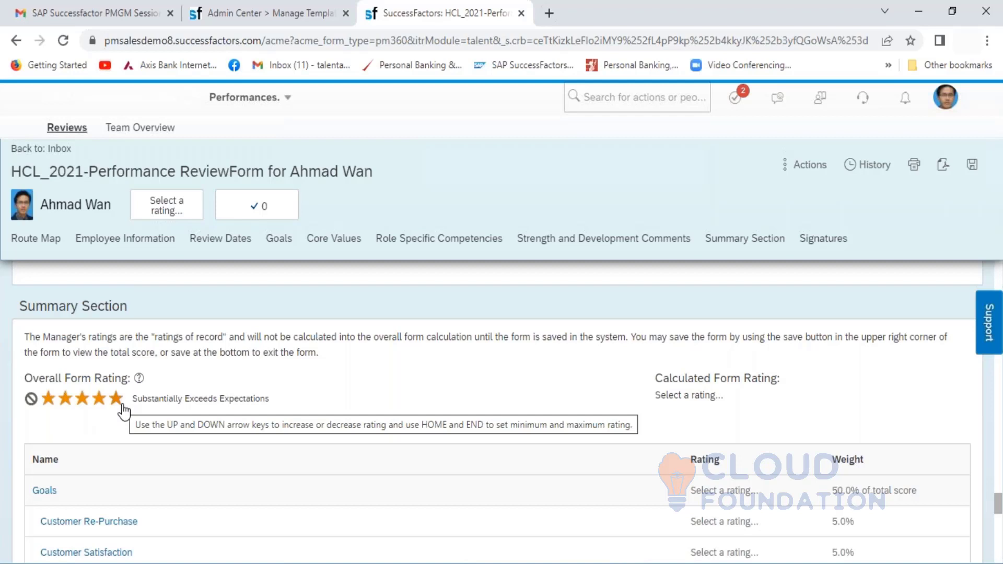
left_click(253, 14)
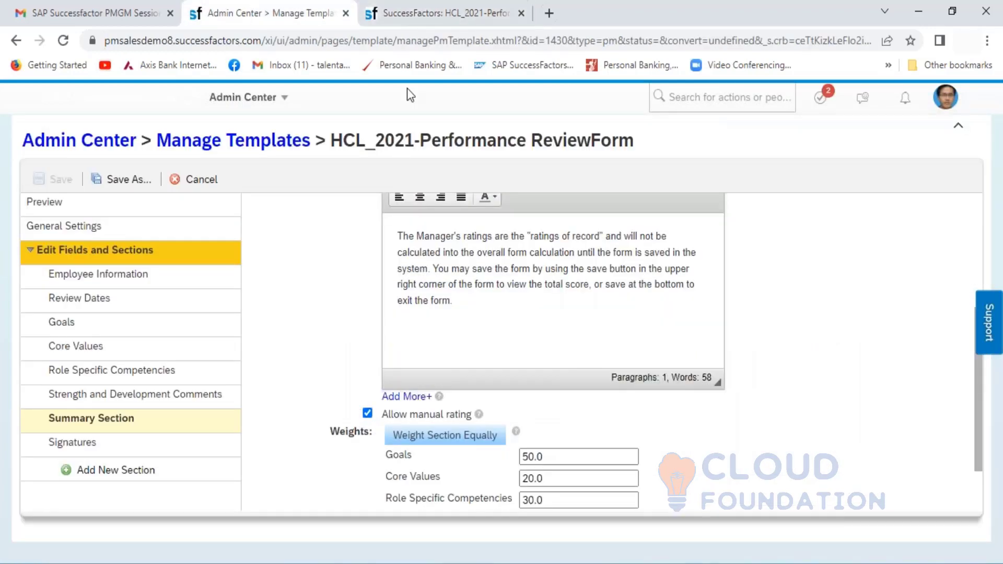
left_click(436, 13)
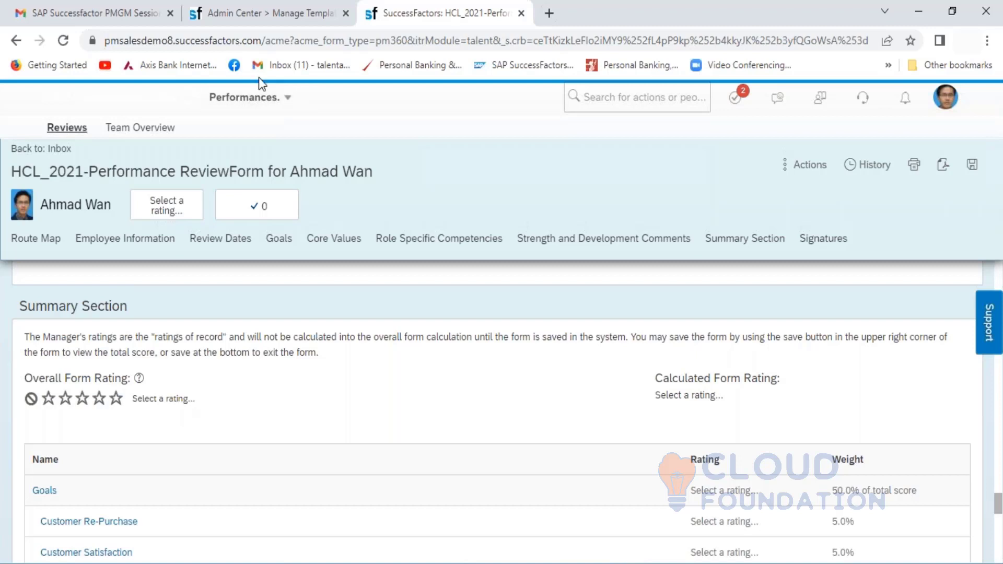
Compare the template's summary weights for Goals, Core Values and Role Specific Competencies with the weight column in the form's summary table.
left_click(277, 12)
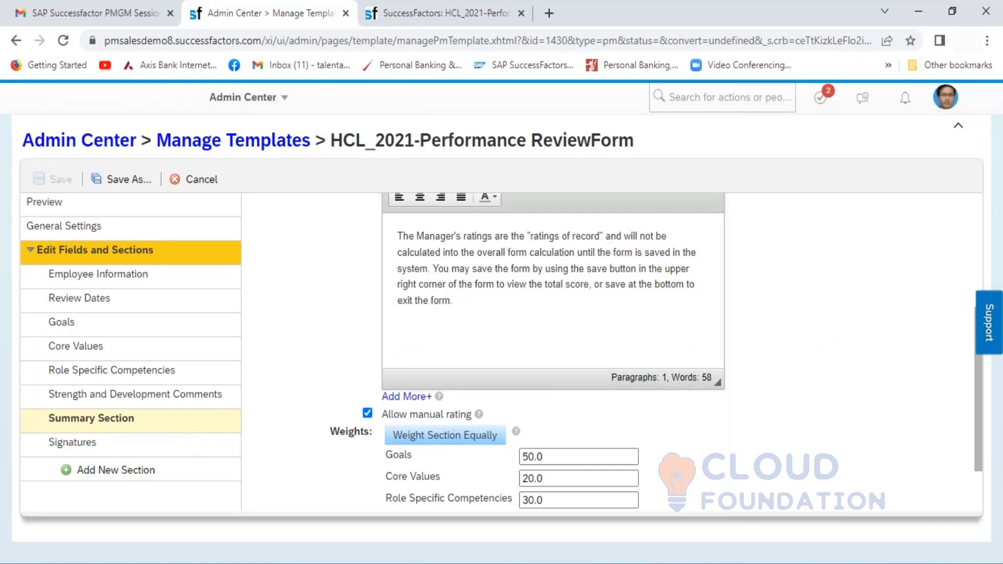
left_click(428, 16)
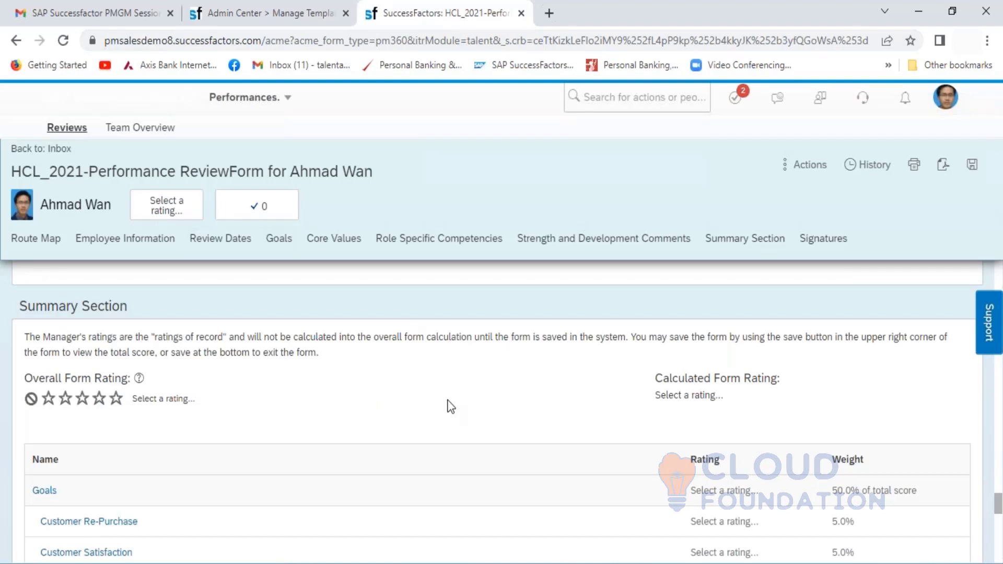
scroll(450, 407, "down", 6)
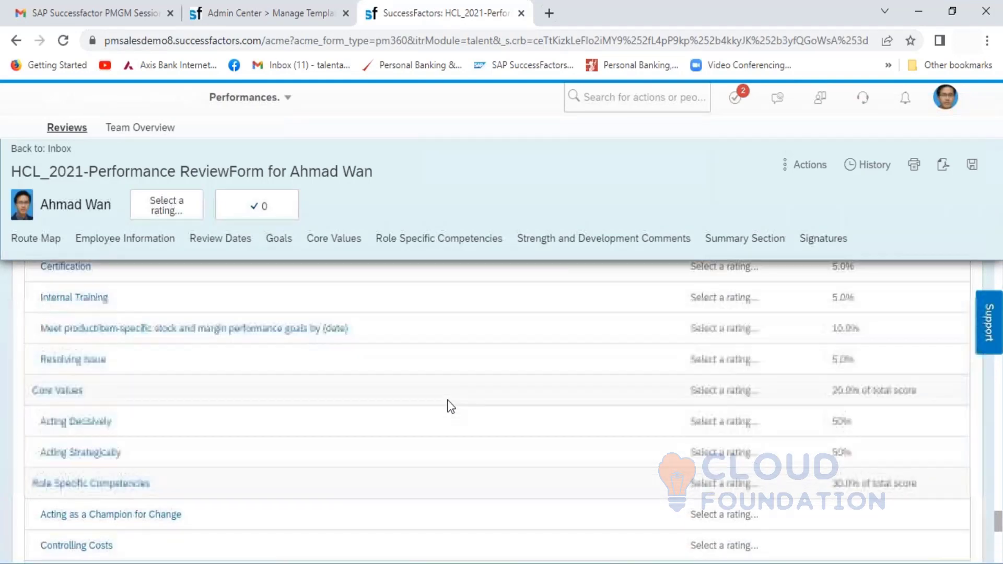
Examine the Section Comments field of the Summary Section and the Signatures section at the end of the employee's form.
scroll(450, 406, "down", 10)
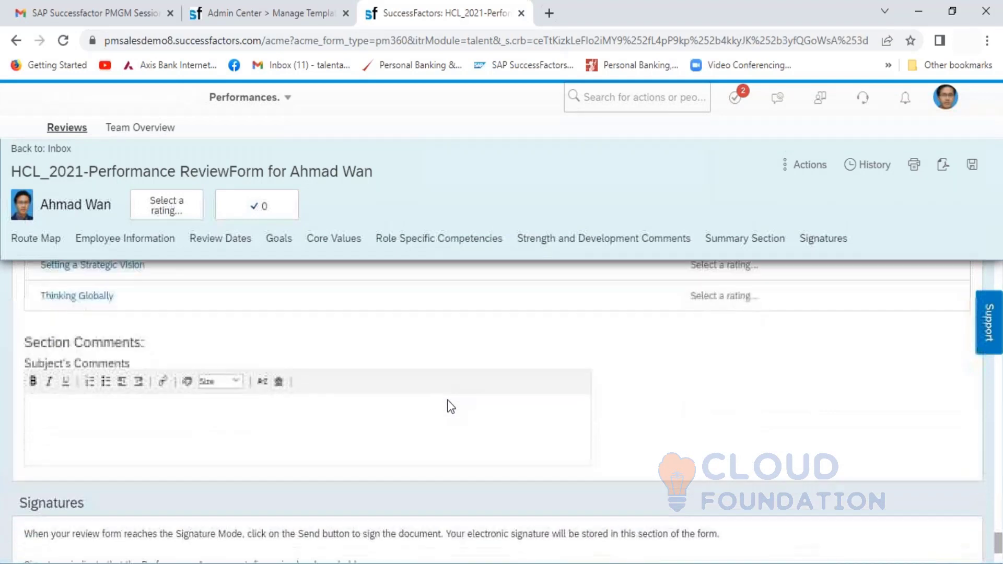
scroll(450, 407, "down", 3)
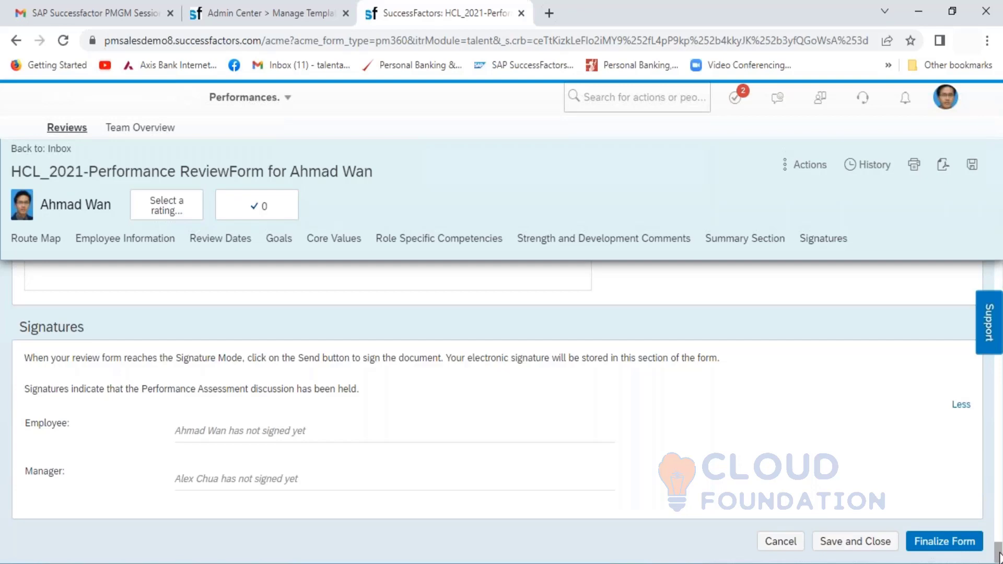
Return to the start of the employee's form and review the Route Map, Employee Information, Review Dates and Goals sections.
left_click_drag(998, 555, 999, 276)
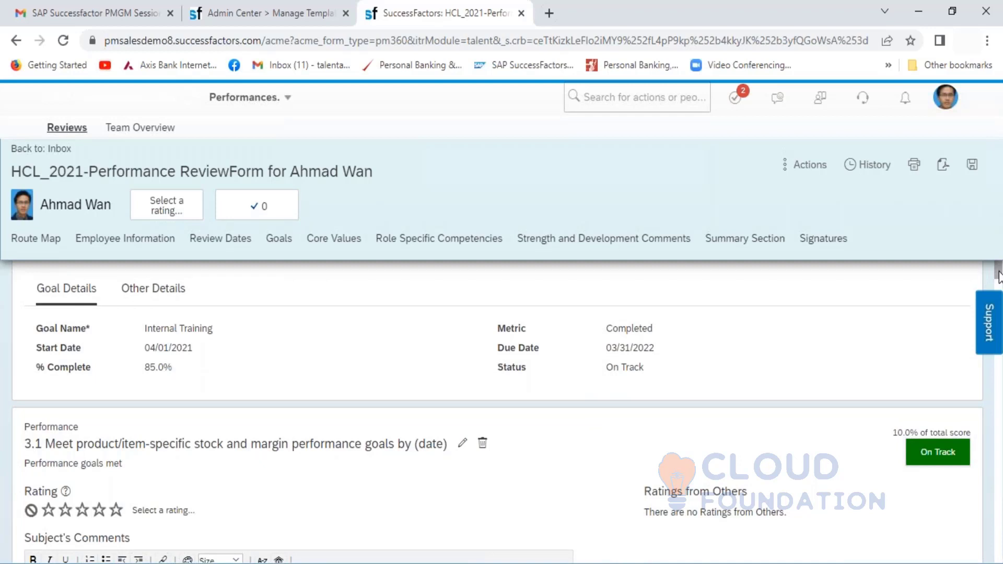
left_click_drag(999, 275, 991, 197)
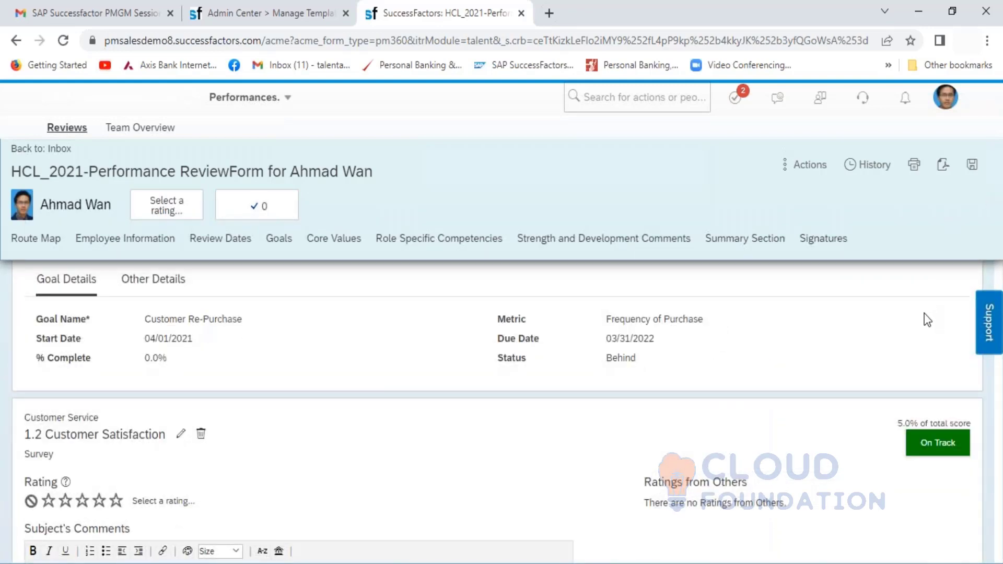
scroll(928, 320, "up", 15)
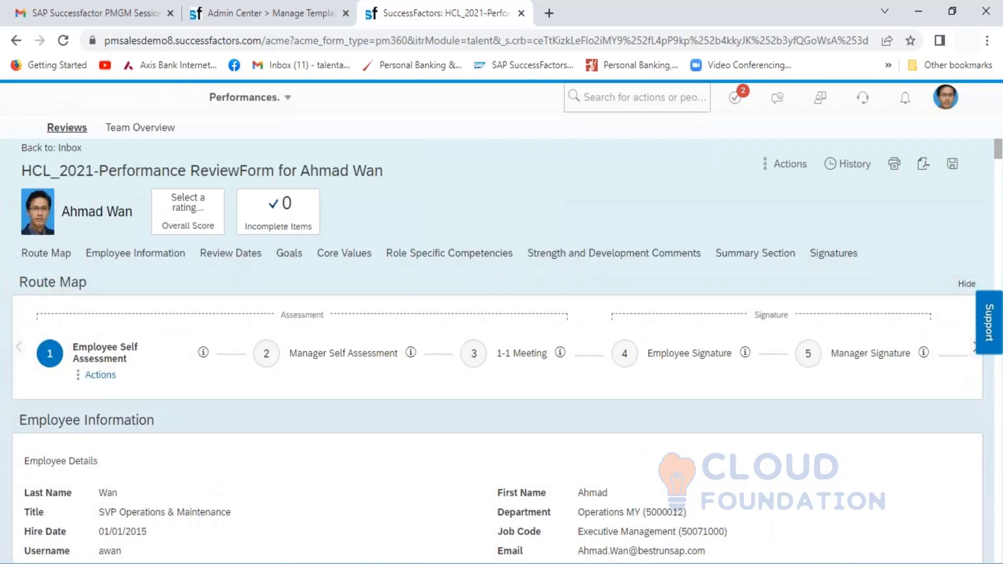
scroll(497, 413, "down", 5)
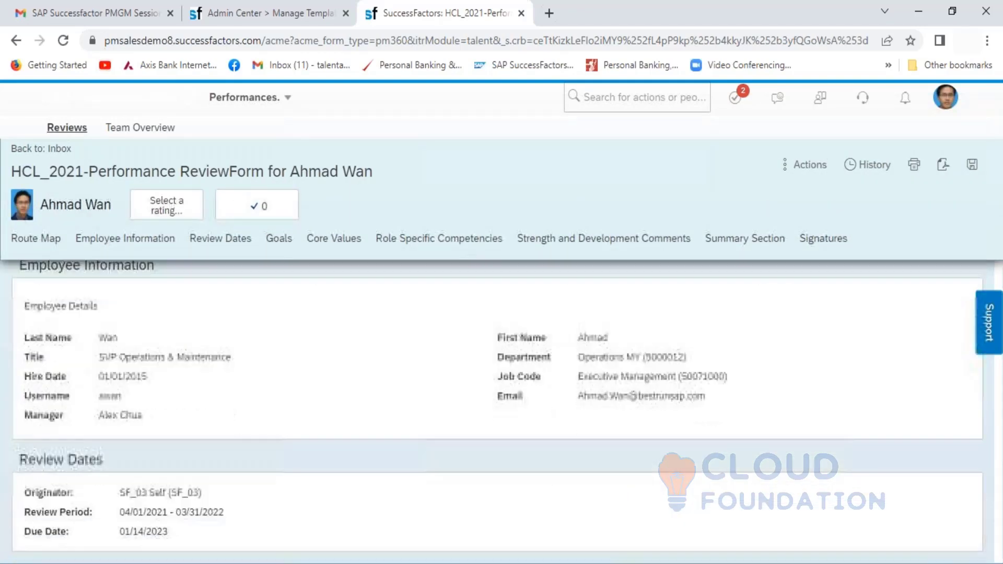
scroll(497, 412, "down", 5)
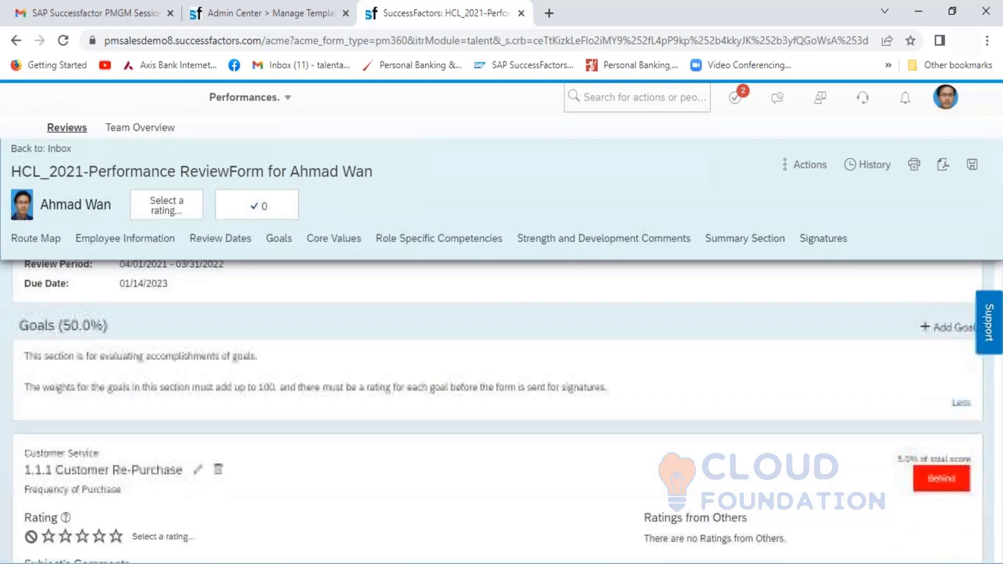
Rate goal 1.1.1 Customer Re-Purchase two stars (Needs Development) and goal 1.2 Customer Satisfaction three stars (Meets Expectations).
scroll(497, 413, "down", 1)
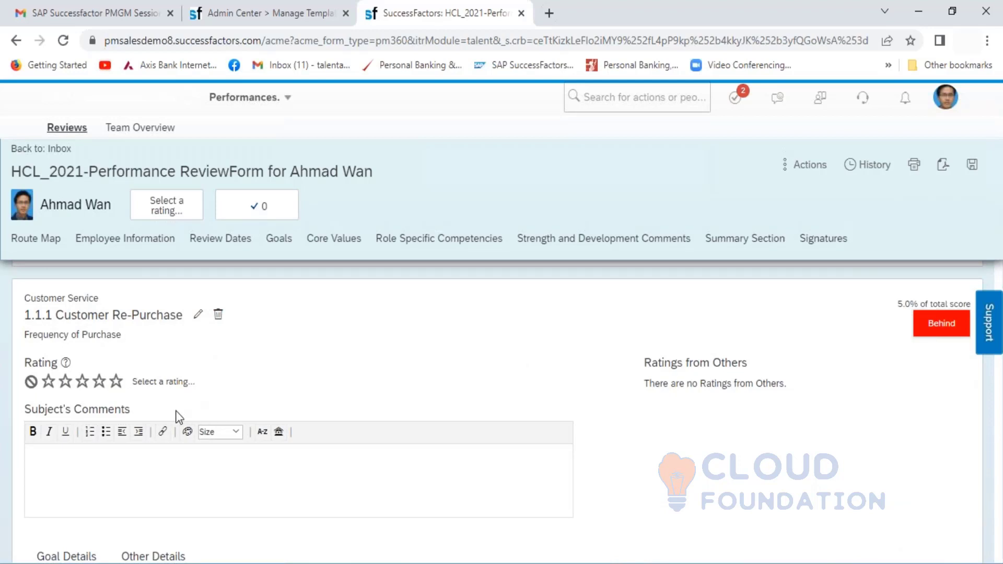
left_click(65, 382)
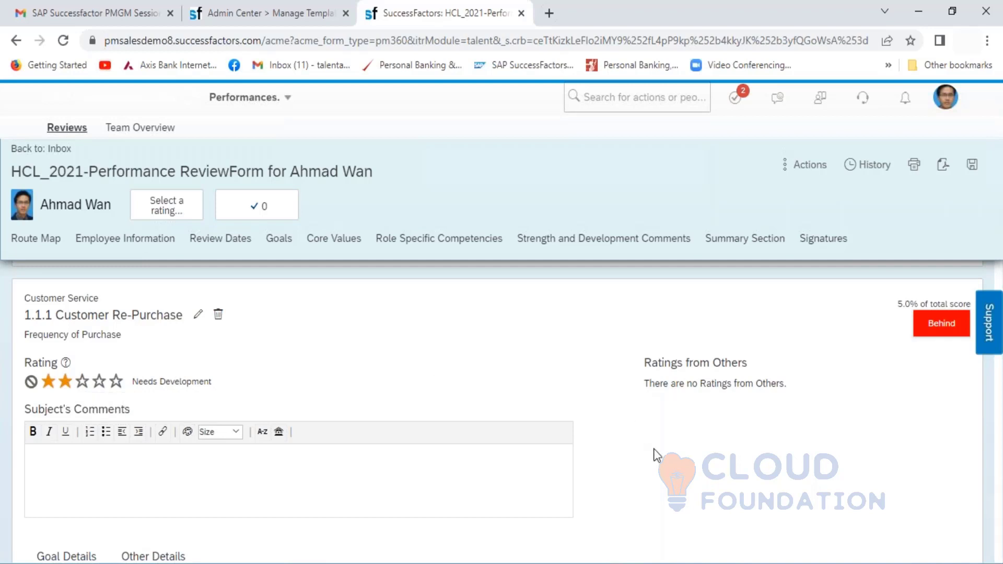
scroll(654, 450, "down", 3)
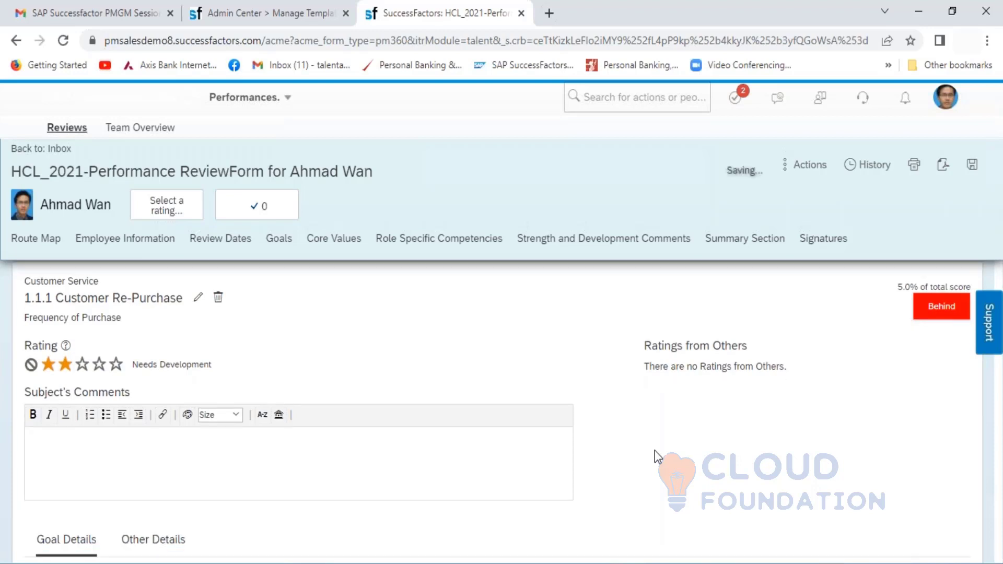
scroll(654, 451, "down", 3)
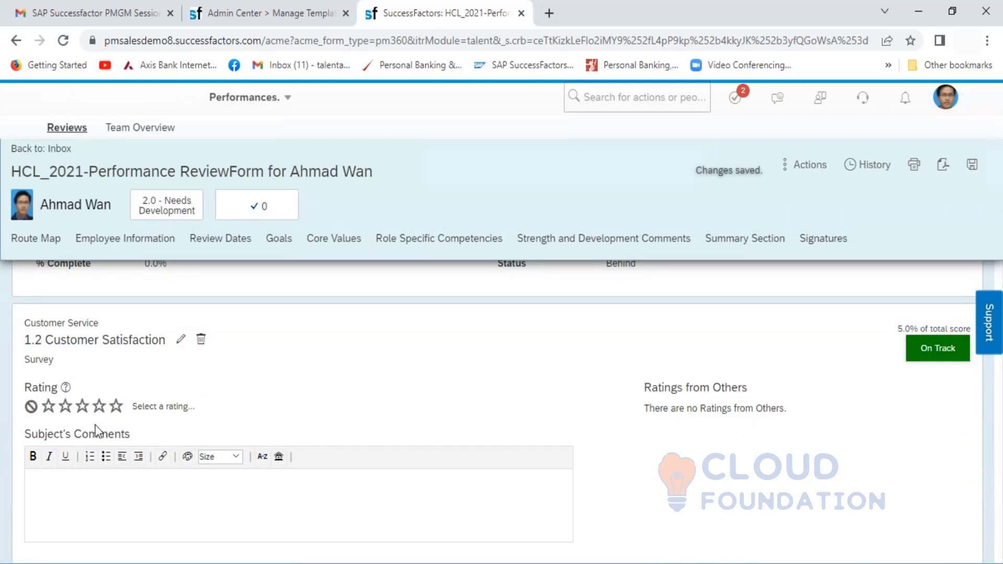
left_click(82, 408)
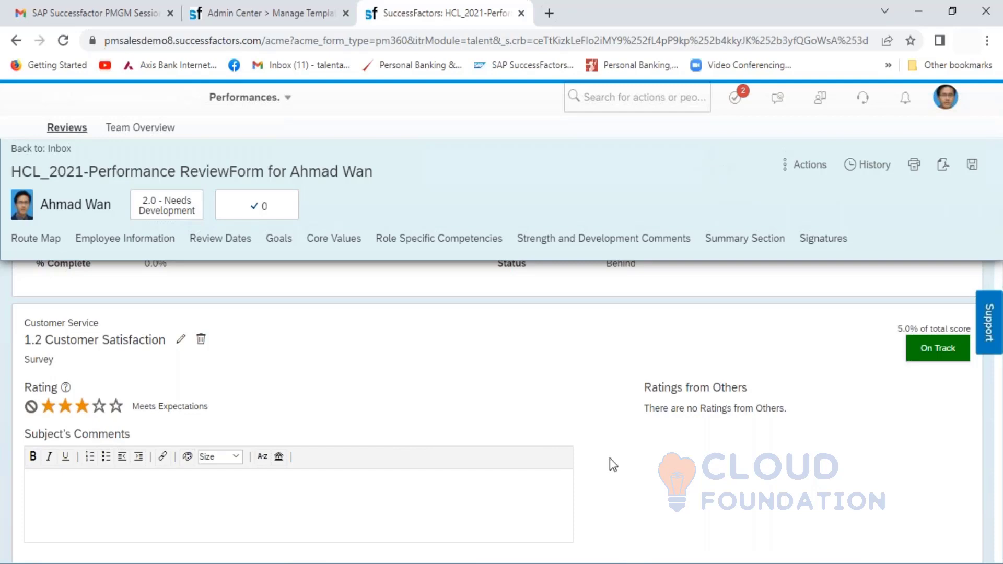
Rate the Technical Knowledge goals 2.1 New Skills and 2.2 Certification five stars each (Substantially Exceeds Expectations).
scroll(610, 459, "down", 5)
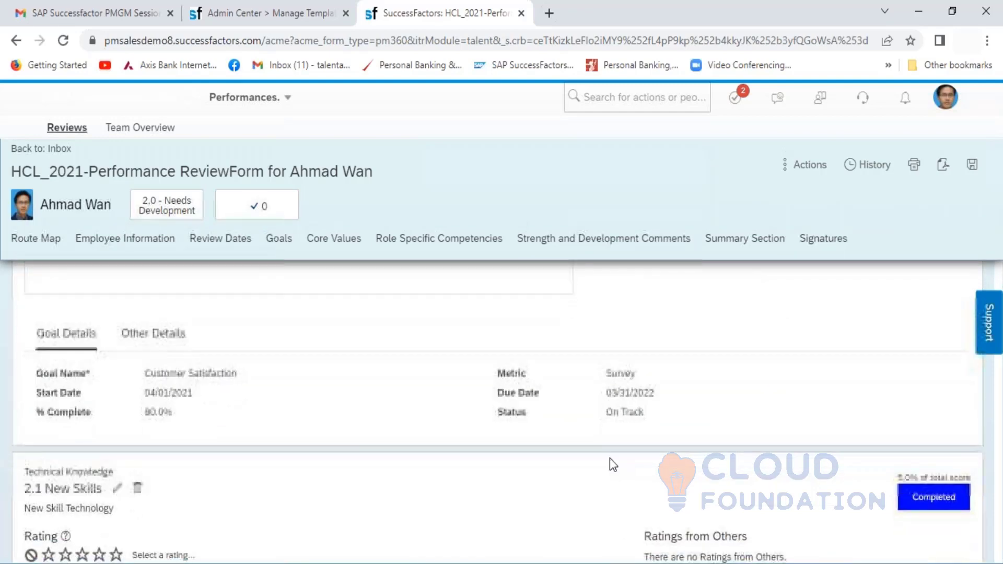
scroll(610, 459, "down", 2)
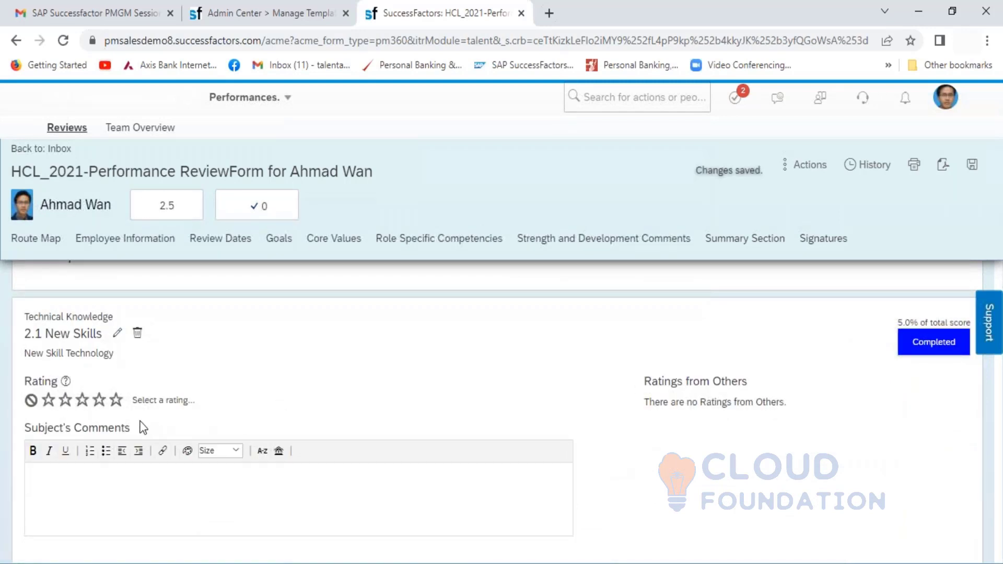
left_click(116, 400)
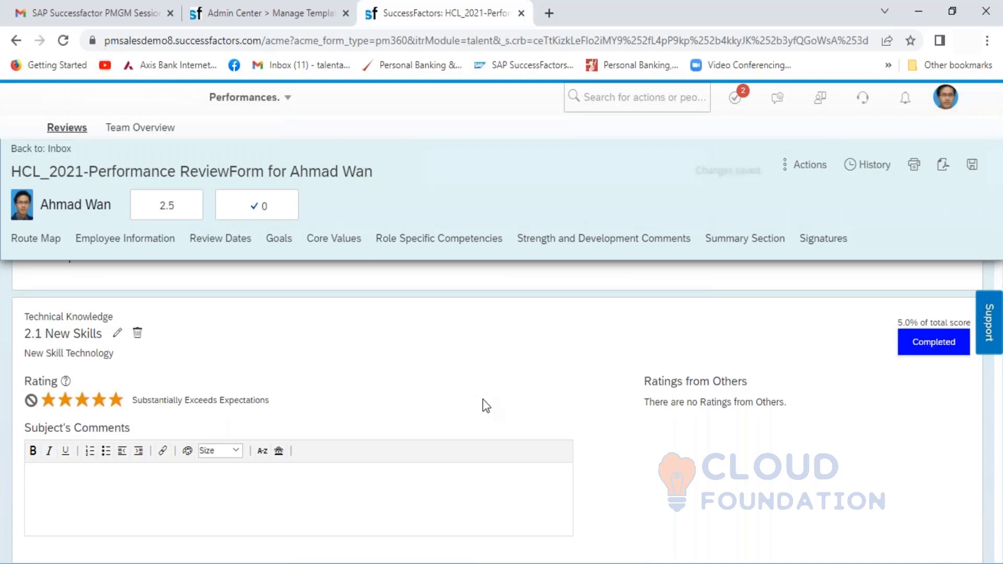
scroll(482, 399, "down", 3)
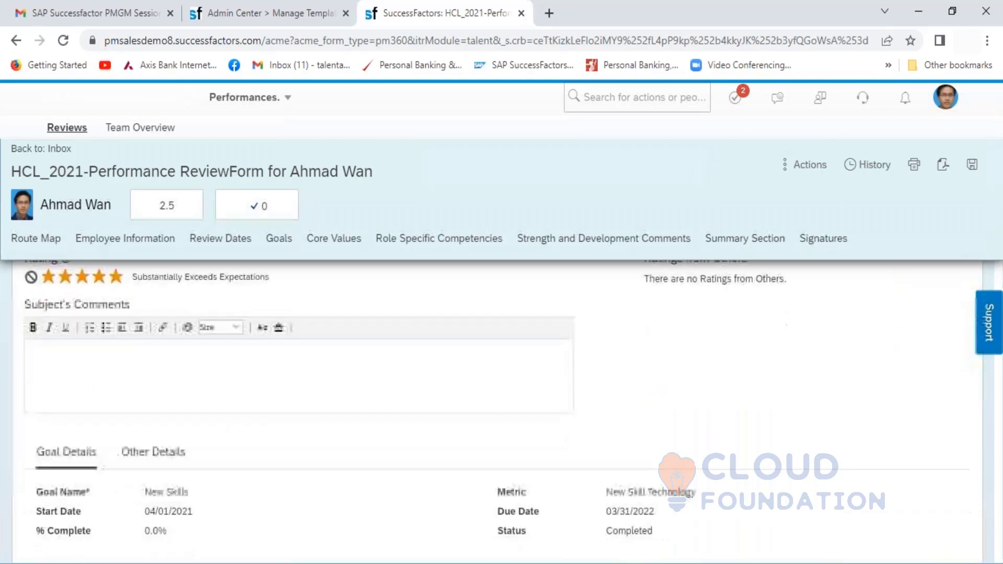
scroll(497, 413, "down", 6)
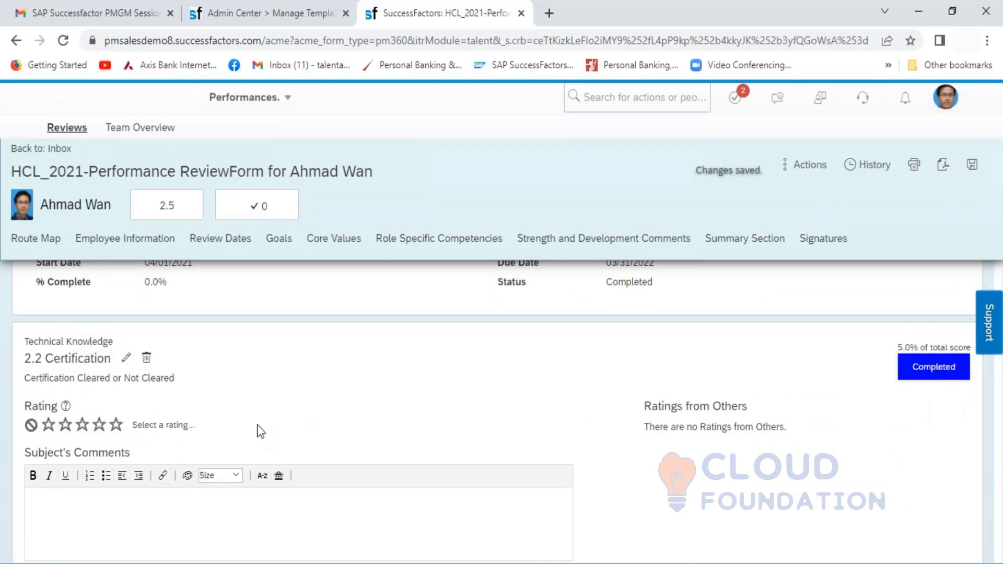
left_click(116, 426)
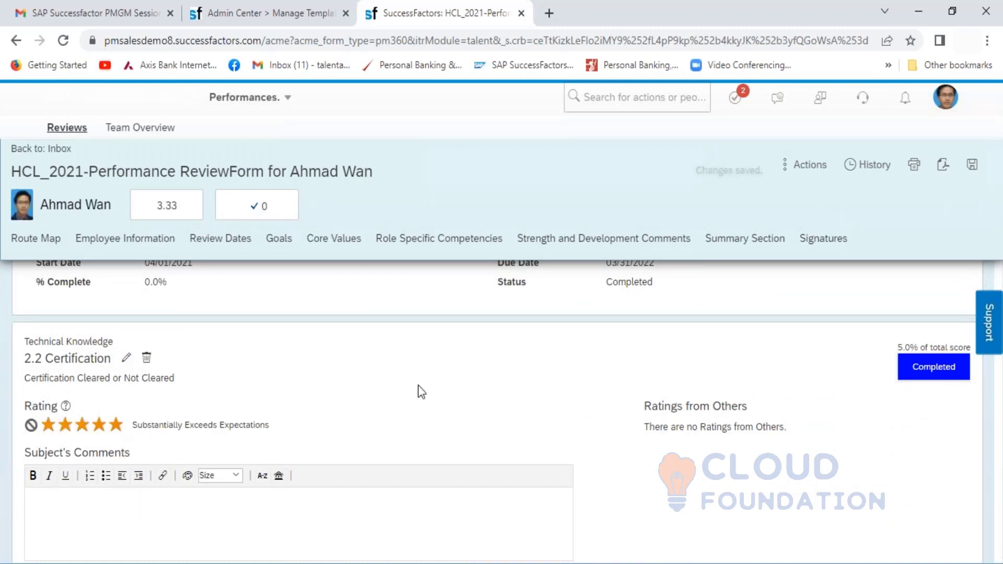
Rate goal 2.3 Internal Training and goal 3.1 on stock and margin performance three stars each (Meets Expectations).
scroll(418, 384, "down", 2)
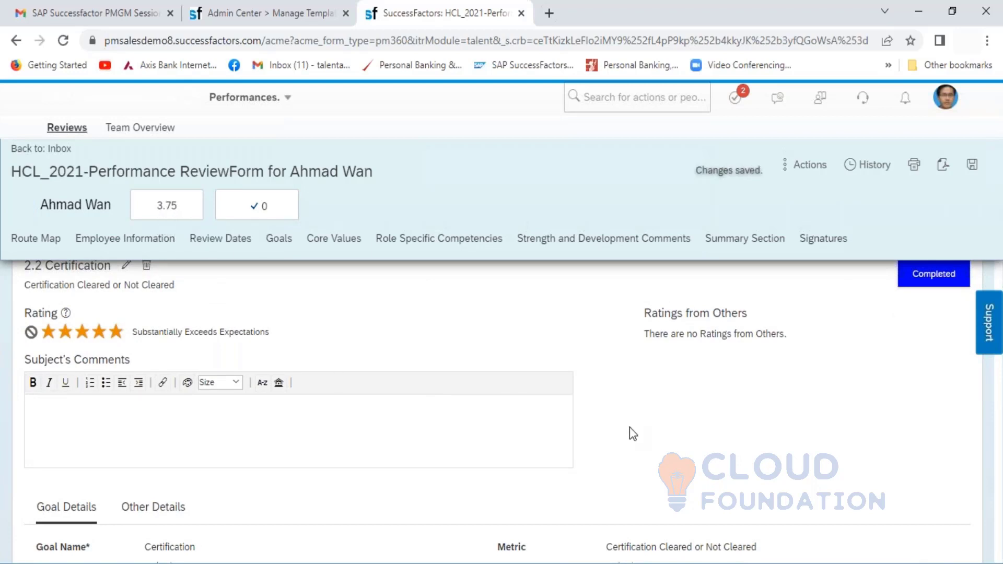
scroll(629, 428, "down", 5)
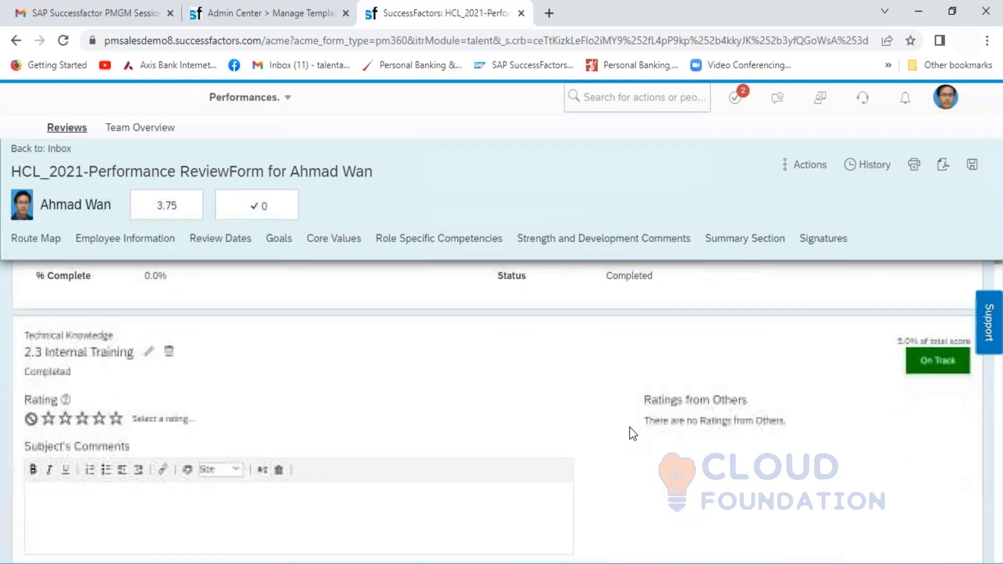
left_click(85, 424)
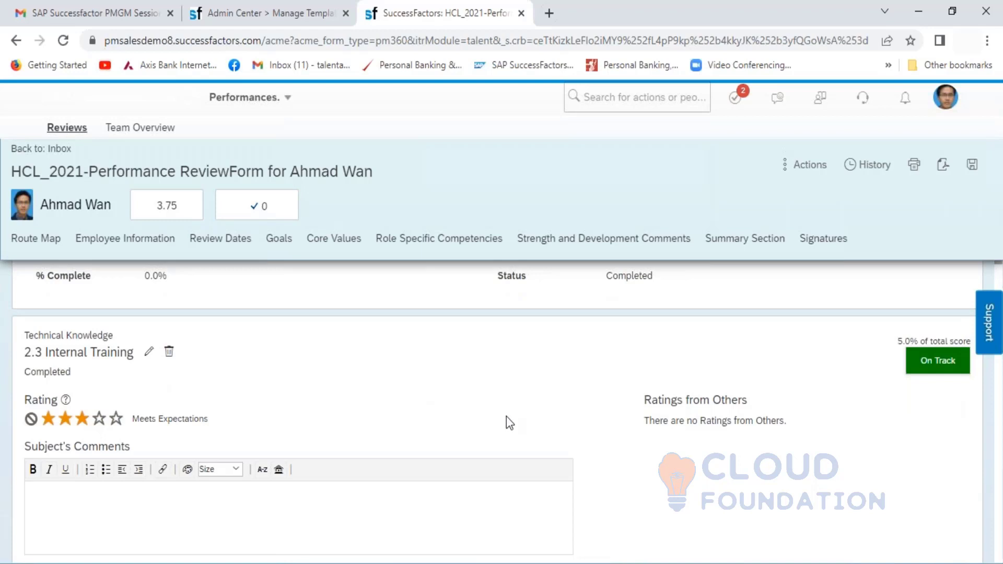
scroll(506, 416, "down", 3)
scroll(497, 413, "down", 5)
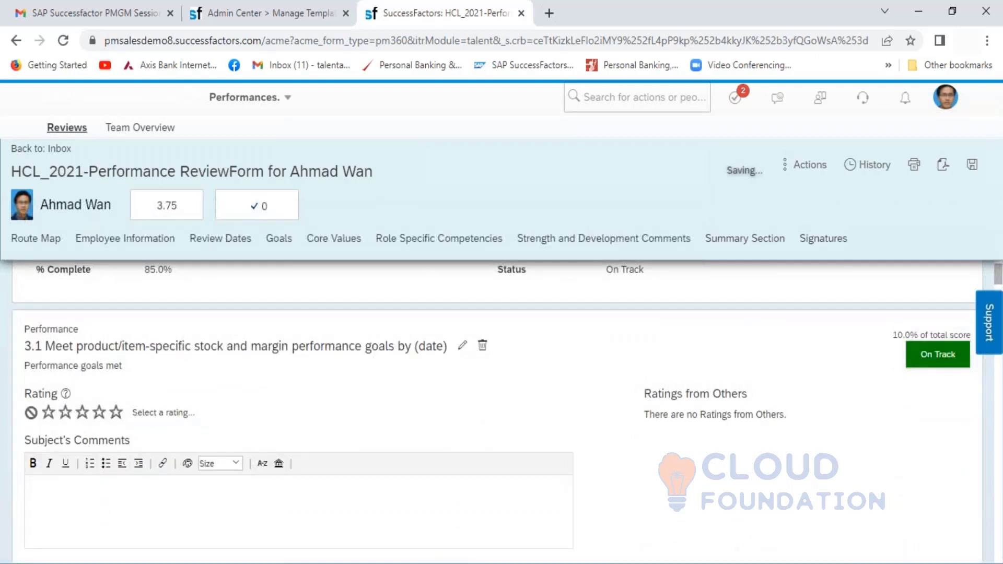
scroll(496, 413, "down", 1)
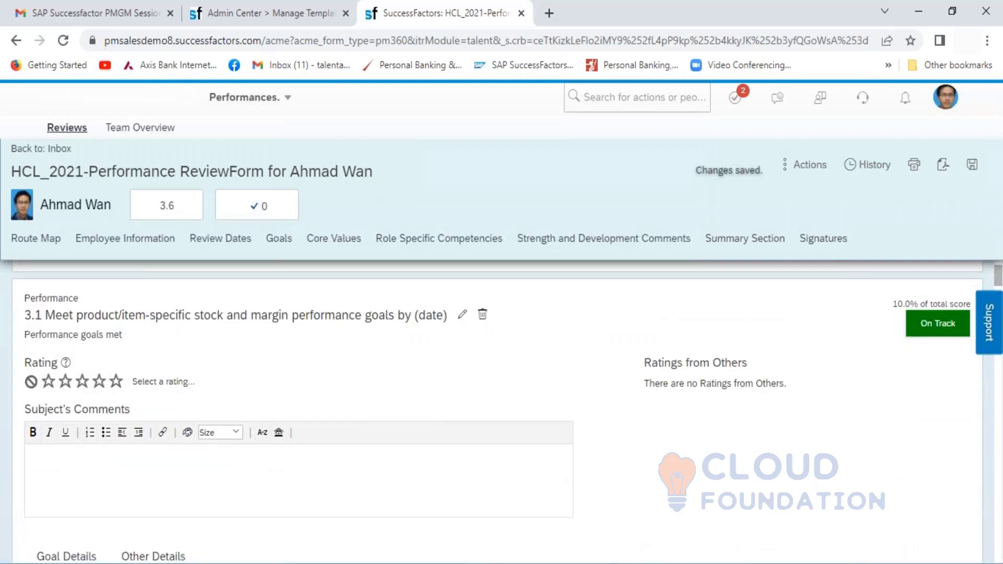
left_click(82, 382)
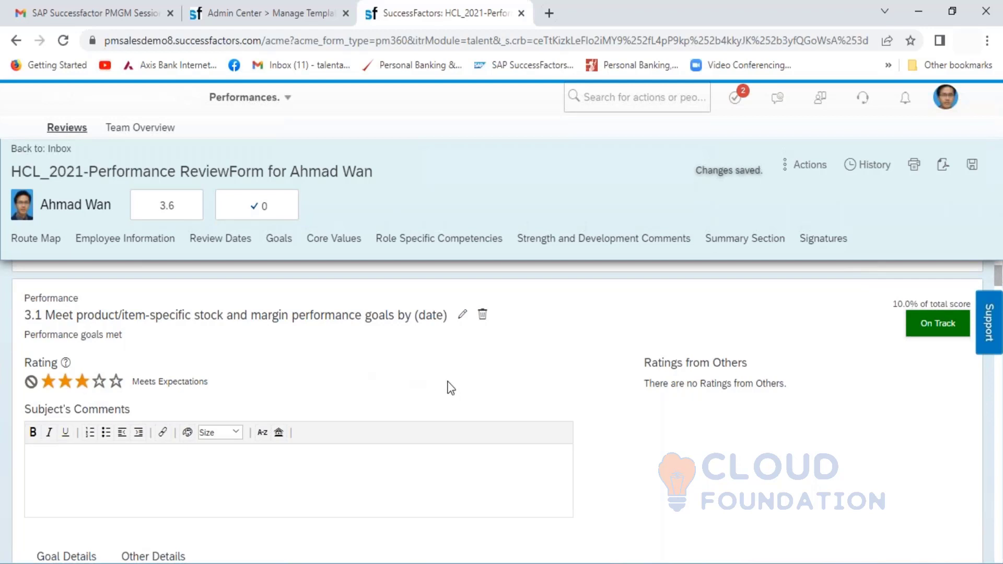
Choose the no-rating option instead of a star rating for the postponed goal 3.2 Resolving Issue.
scroll(450, 388, "down", 4)
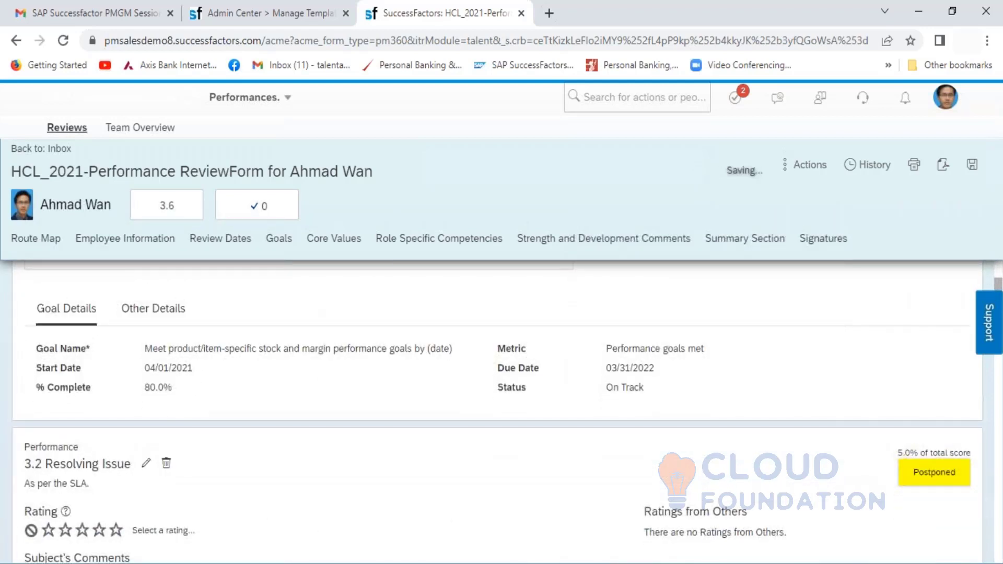
scroll(498, 413, "down", 1)
scroll(498, 410, "down", 1)
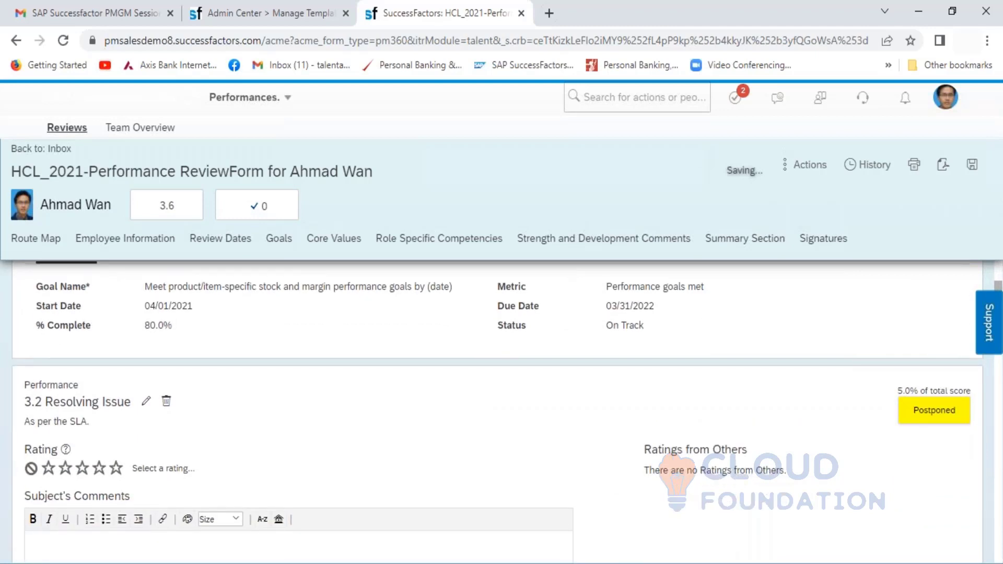
scroll(497, 413, "down", 1)
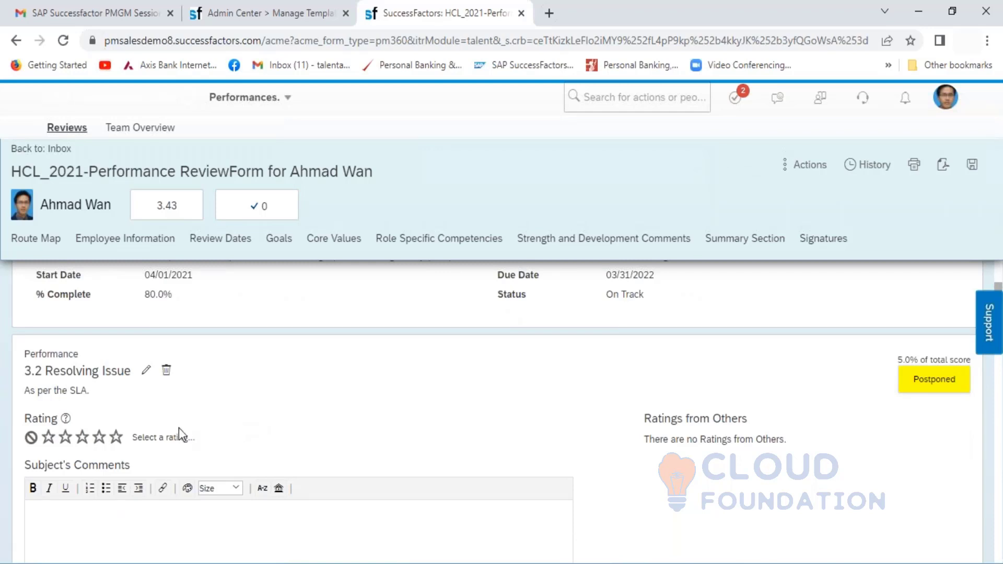
left_click(31, 438)
Enter "ok to proceed." as the subject's comment under Overall Comments on Goal Achievement.
scroll(489, 416, "down", 5)
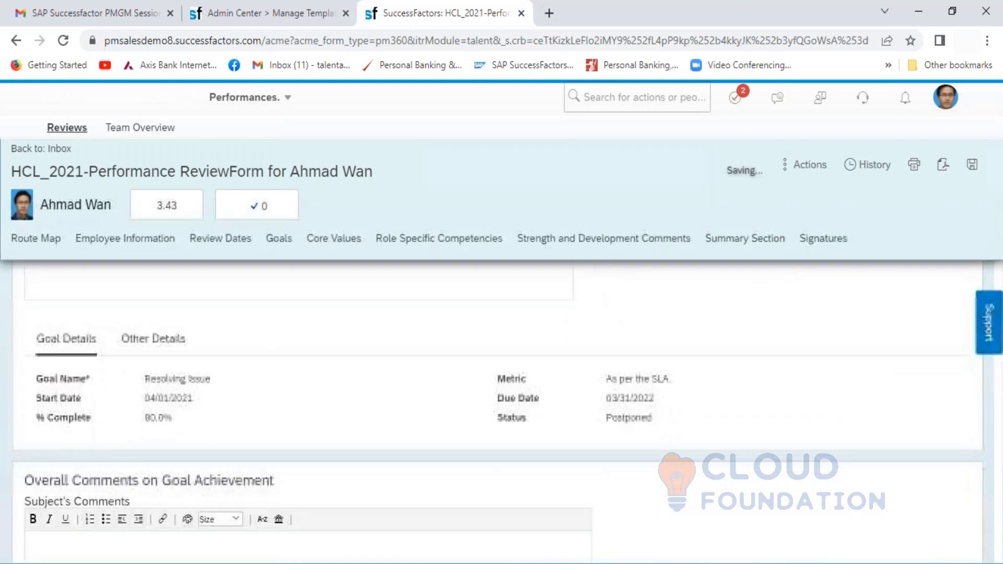
scroll(489, 417, "down", 3)
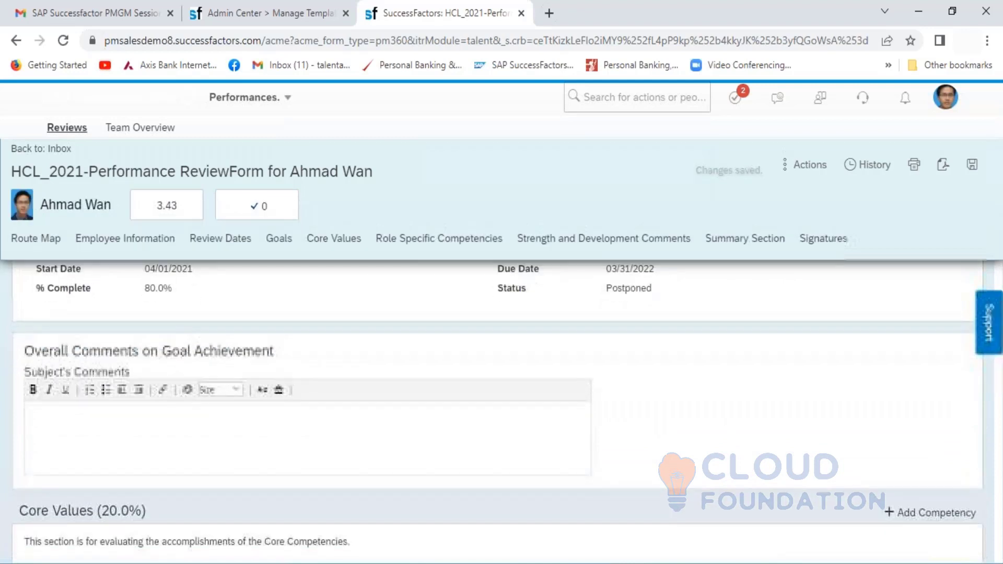
scroll(489, 417, "down", 1)
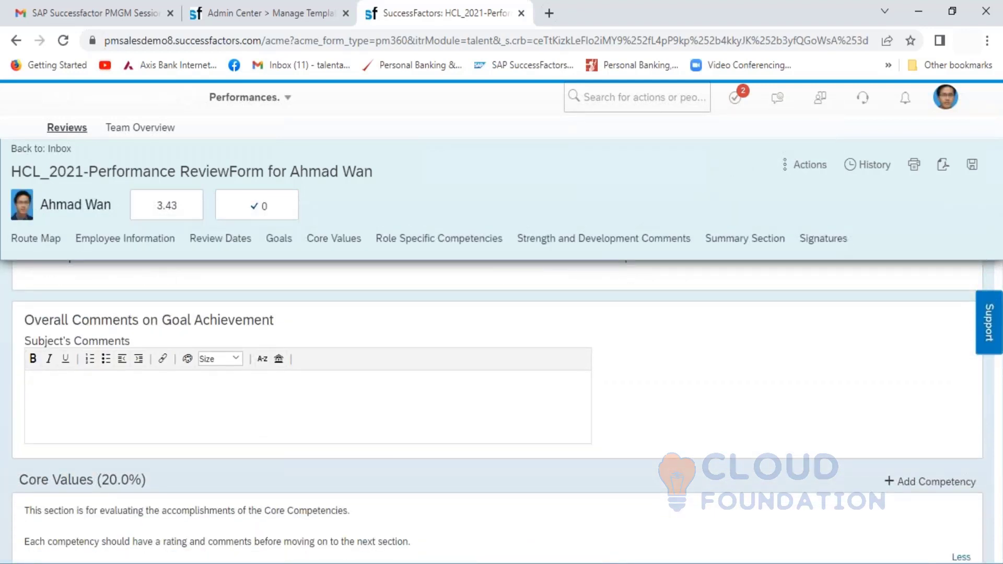
left_click(460, 401)
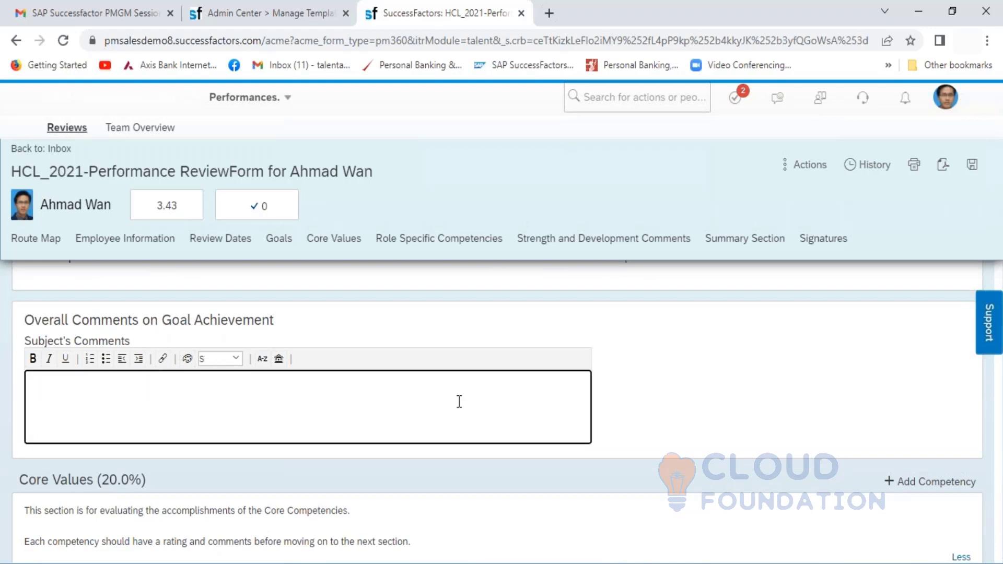
type("ok to proceed.")
left_click(904, 388)
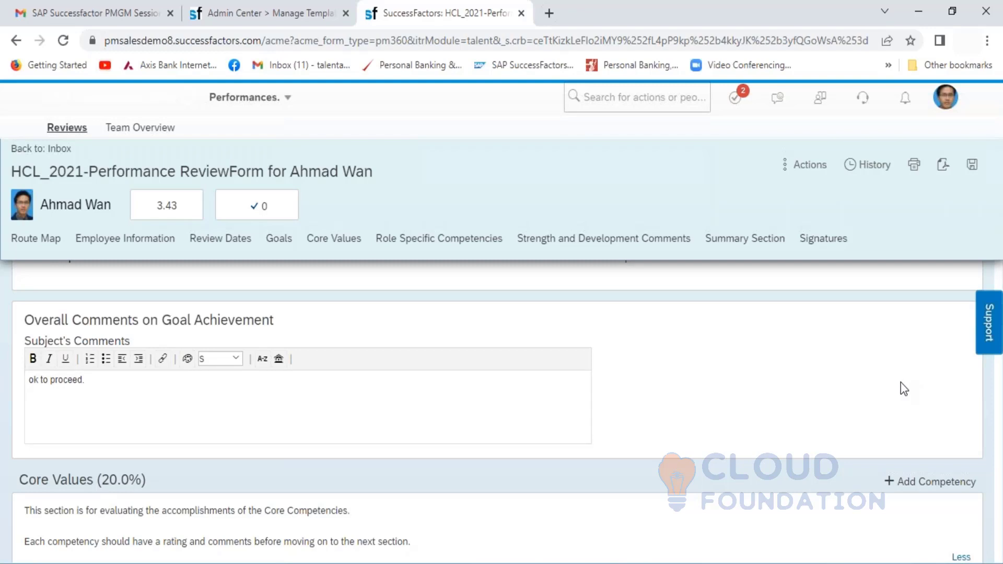
Rate the Acting Decisively competency in Core Values four stars (Exceeds Expectations).
scroll(904, 389, "down", 3)
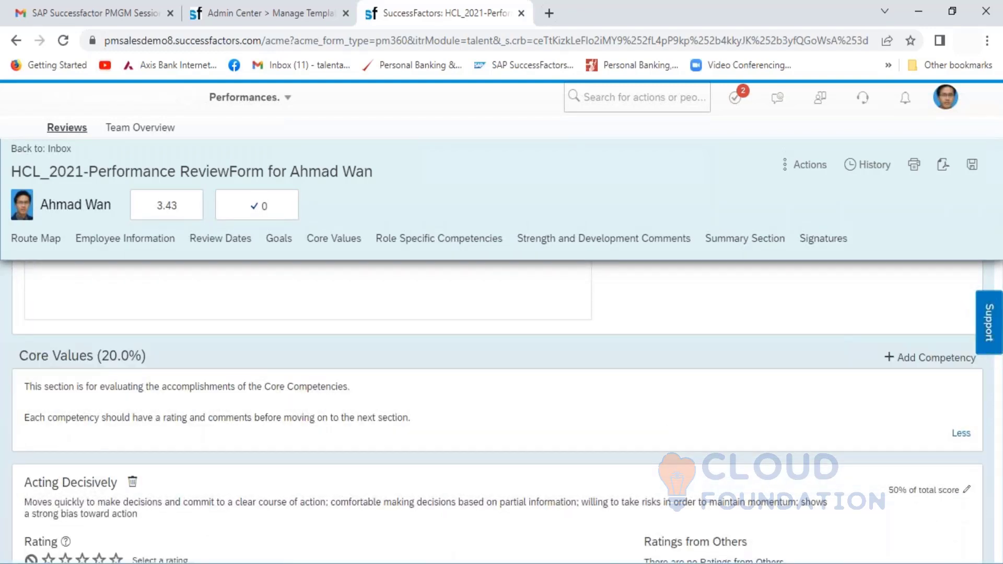
scroll(497, 436, "down", 3)
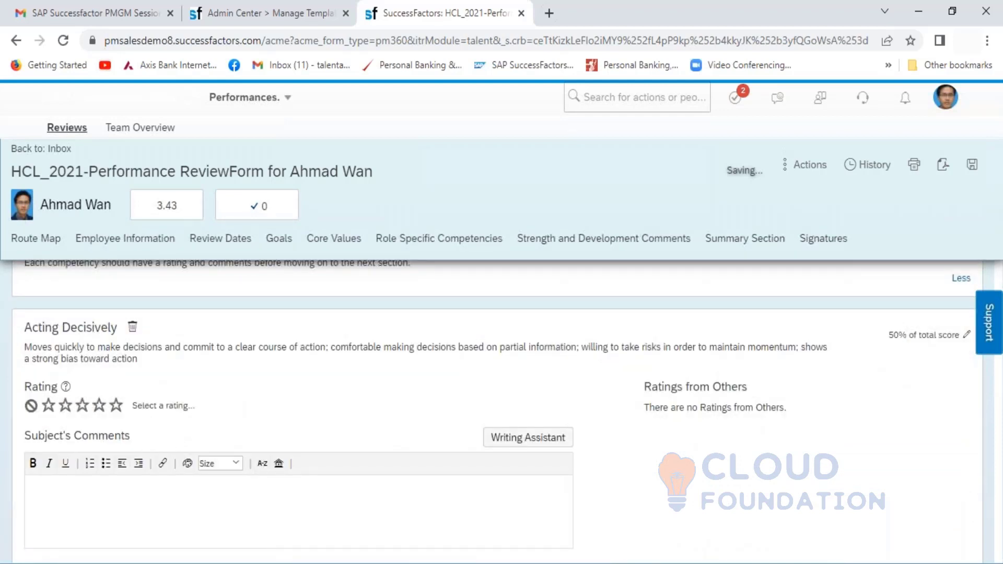
scroll(497, 411, "down", 1)
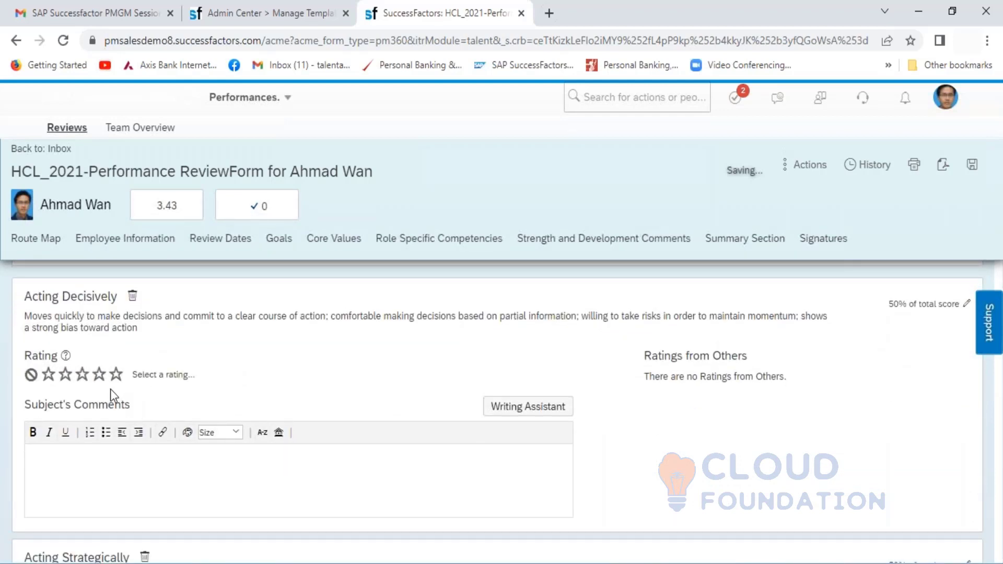
left_click(99, 374)
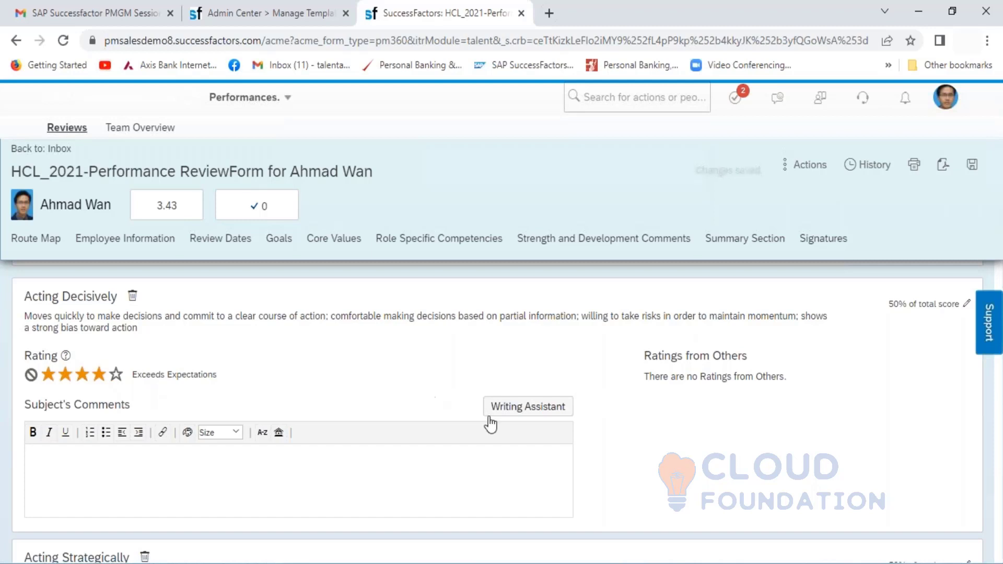
Use the Writing Assistant to place the first-person quote for "eager to take action and make decisions" twice in the Acting Decisively comments.
left_click(519, 416)
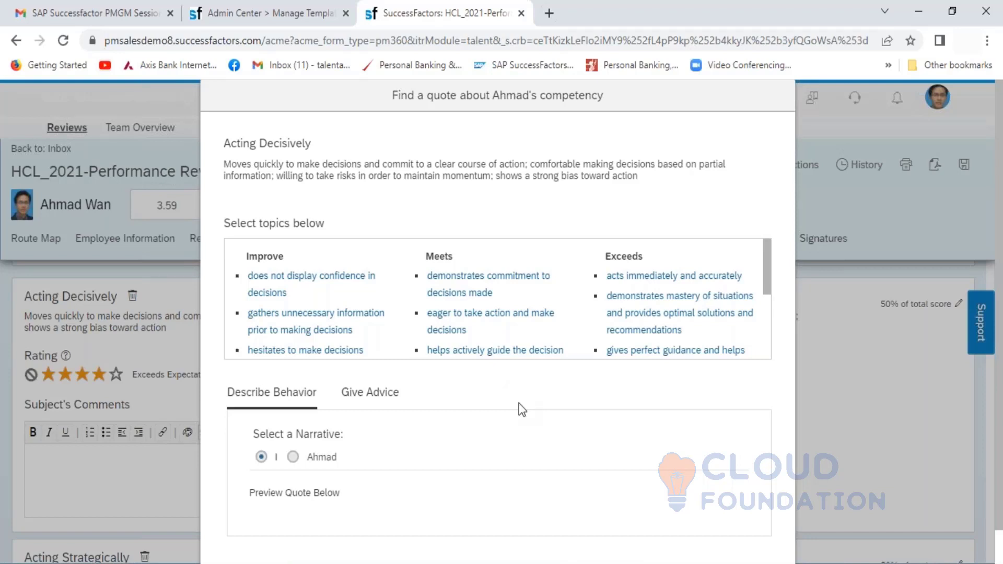
left_click(445, 317)
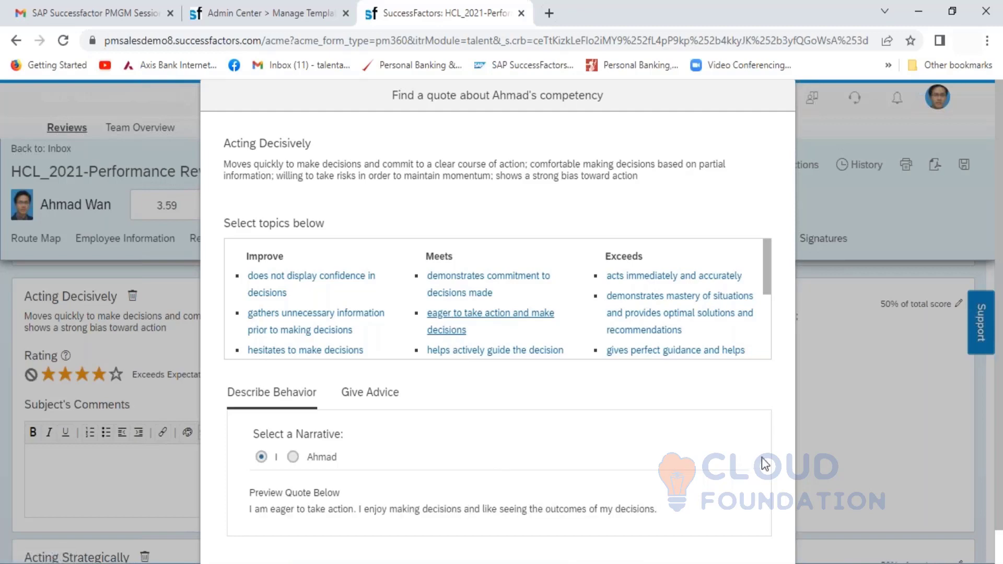
scroll(764, 463, "down", 1)
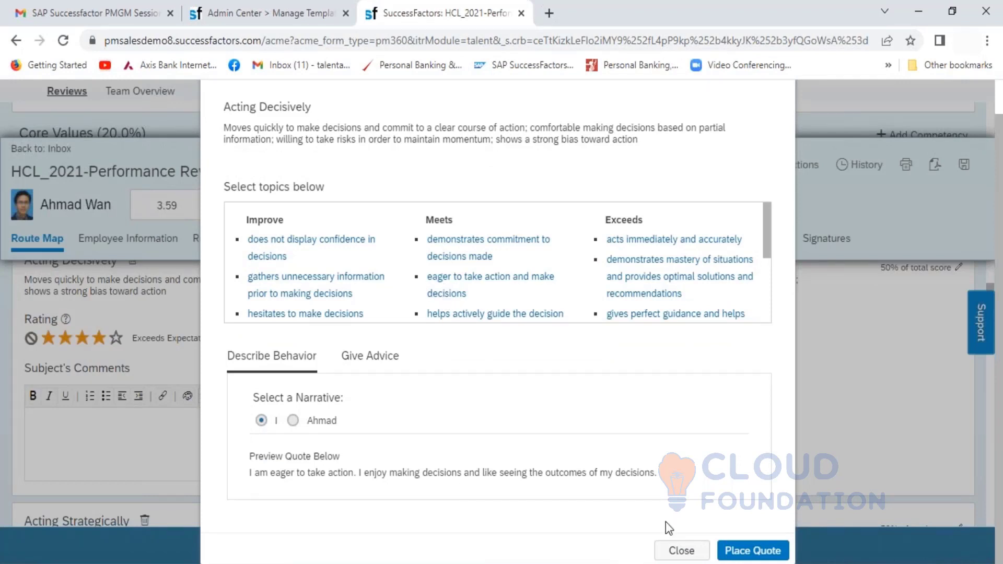
left_click(741, 551)
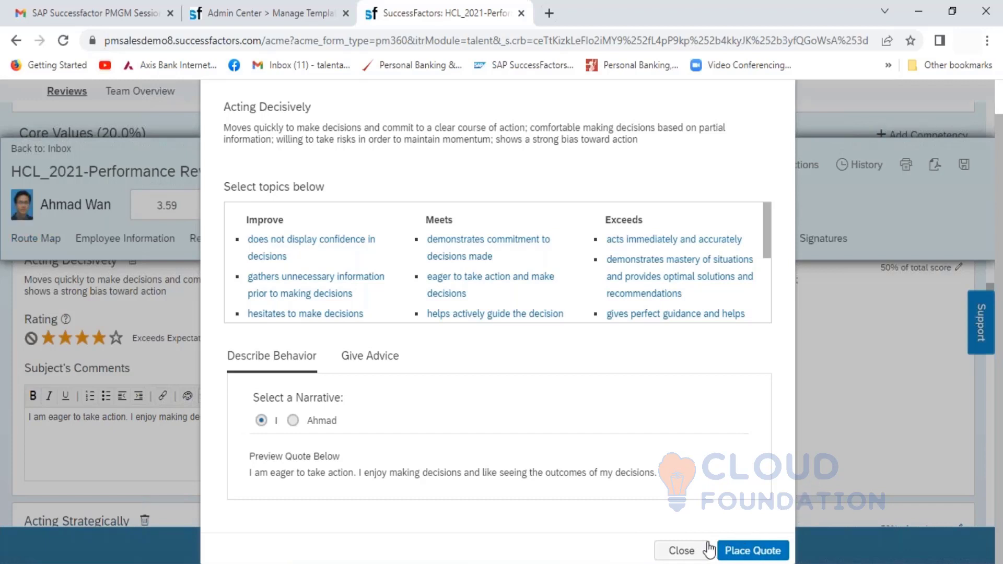
left_click(751, 552)
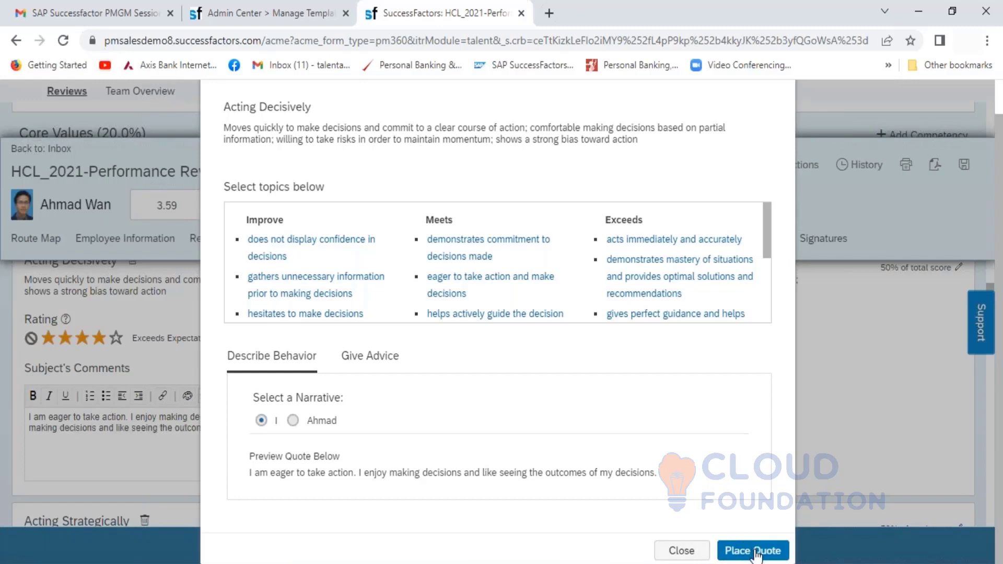
left_click(694, 551)
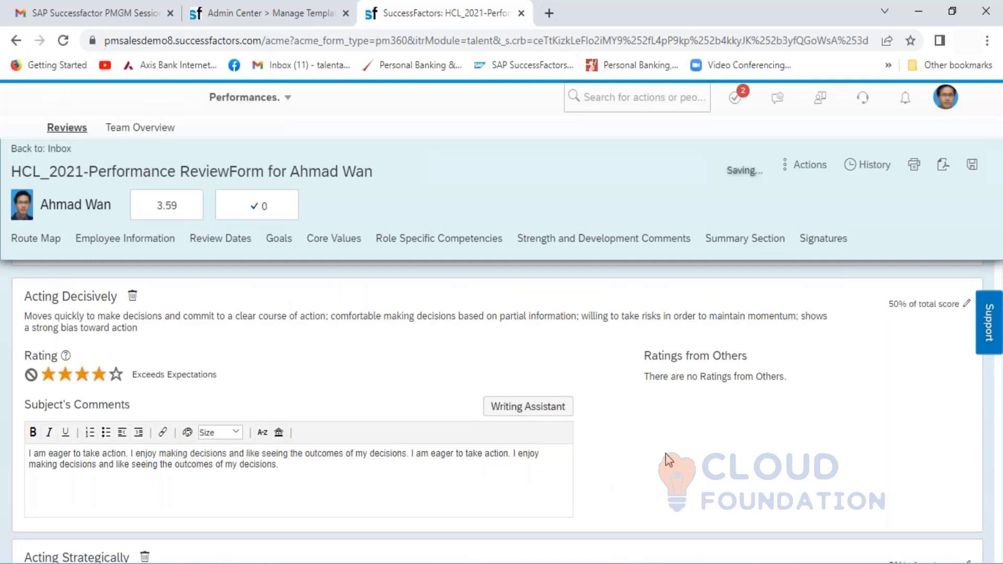
Rate the Acting Strategically competency in Core Values three stars (Meets Expectations).
scroll(669, 460, "down", 2)
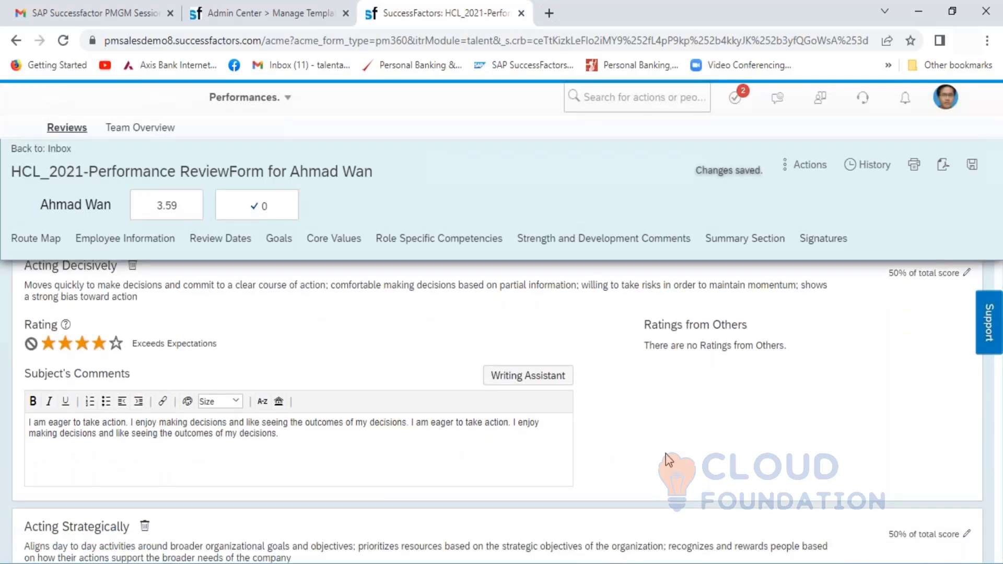
scroll(670, 460, "down", 3)
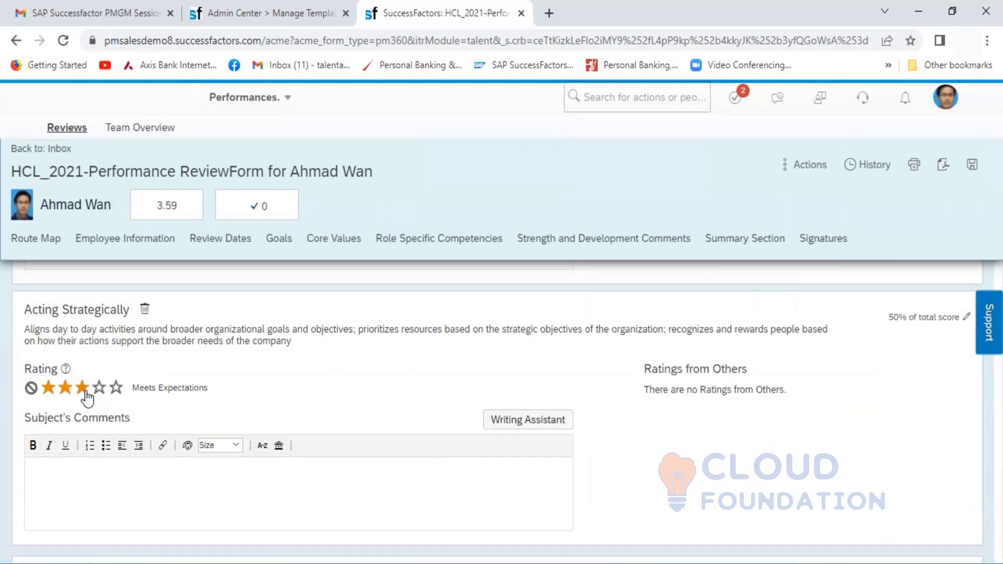
left_click(82, 388)
Enter "Overall Good" as the subject's comment in the Core Values section comments.
scroll(656, 457, "down", 5)
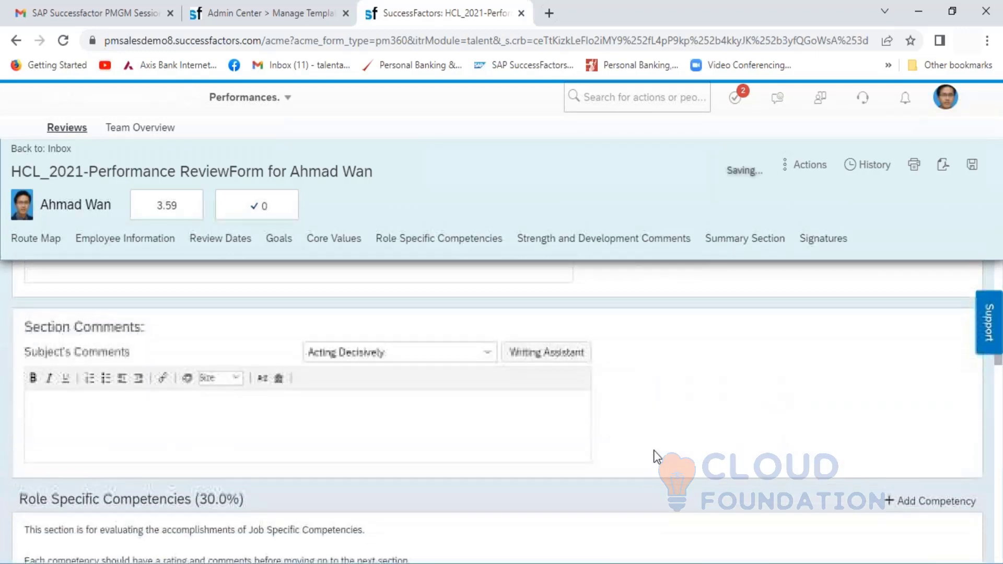
scroll(656, 458, "down", 1)
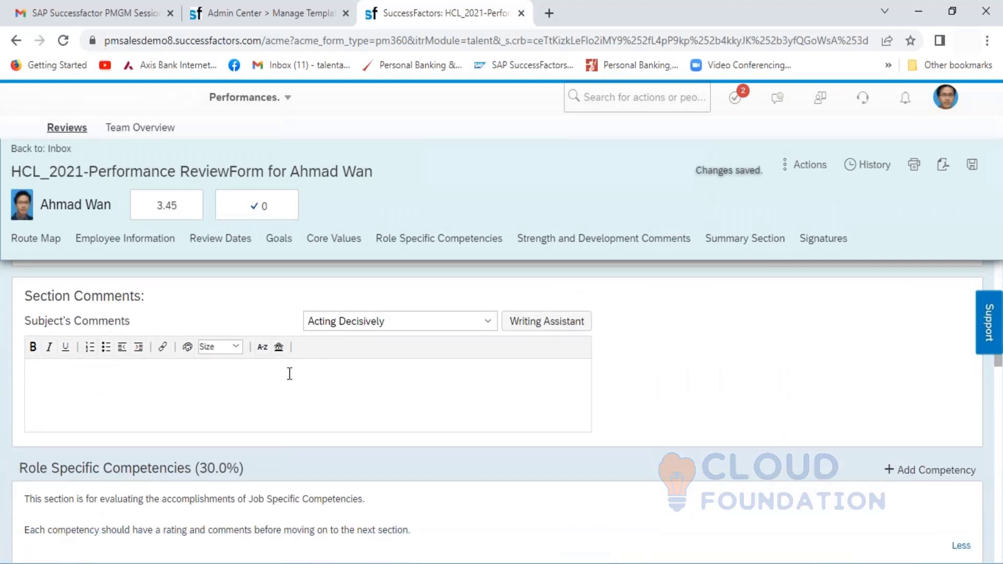
left_click(240, 411)
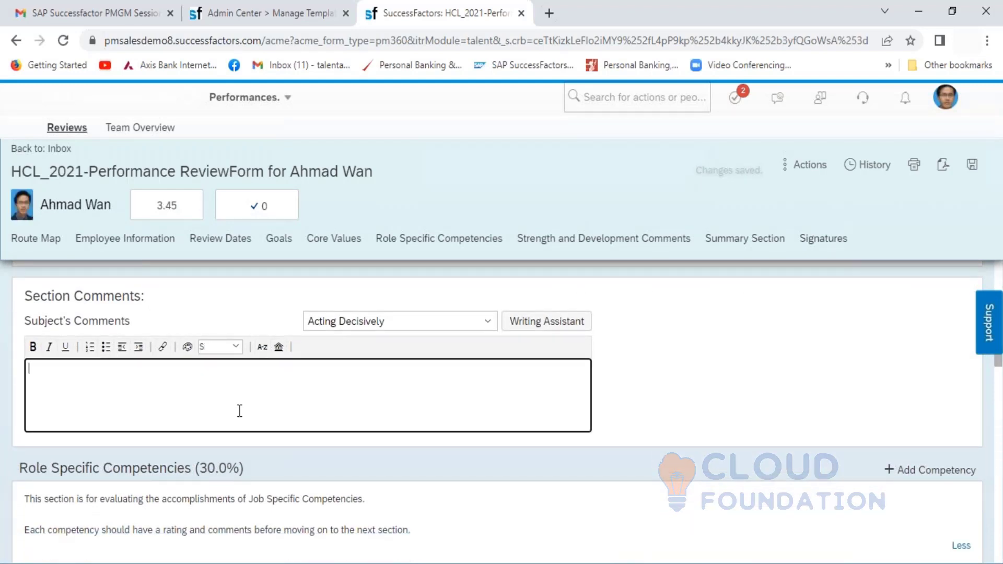
type("Overall ")
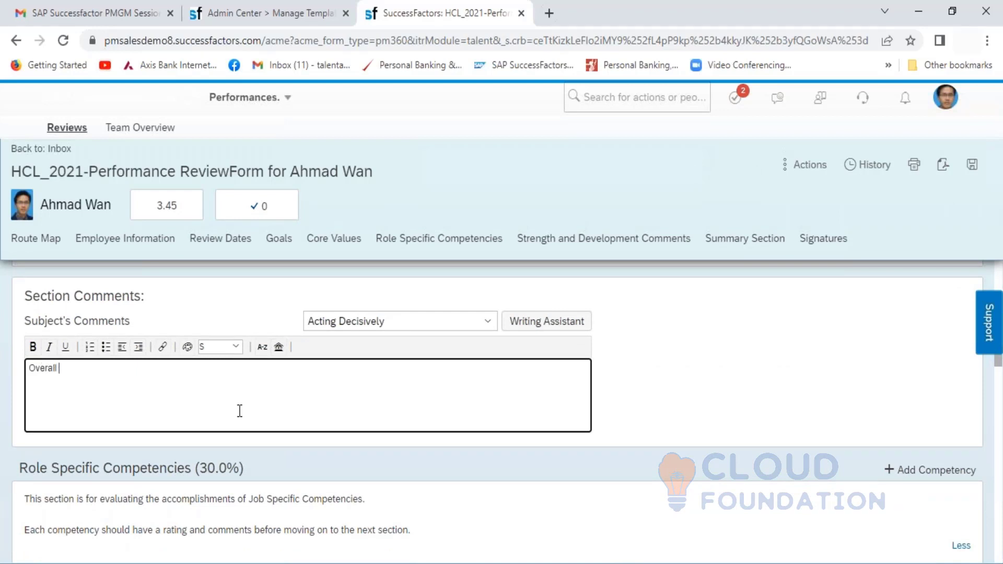
type("Good")
left_click(666, 406)
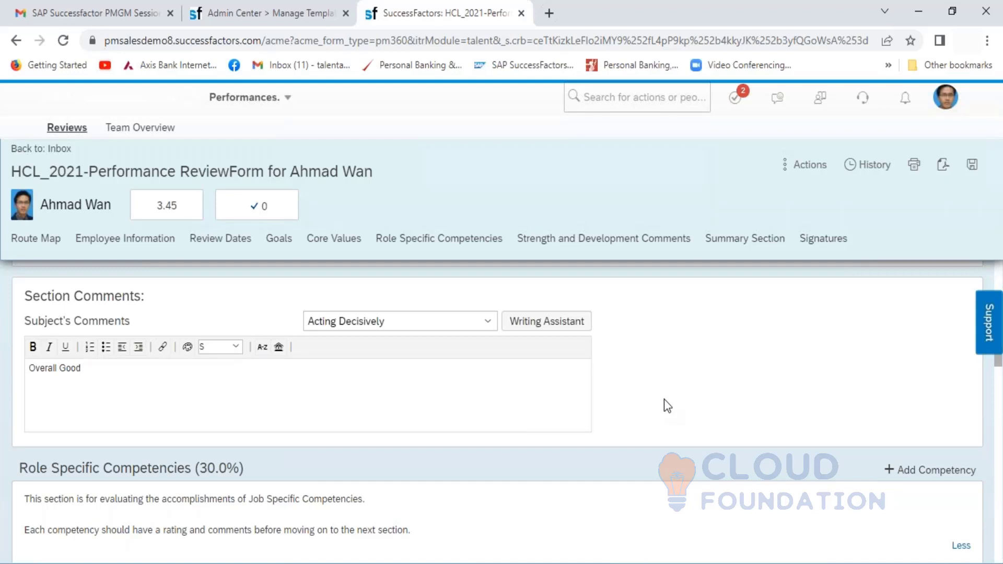
Browse the competencies that can be added by role under Role Specific Competencies, viewing the Administrative Support role, and close without adding any.
scroll(664, 400, "down", 3)
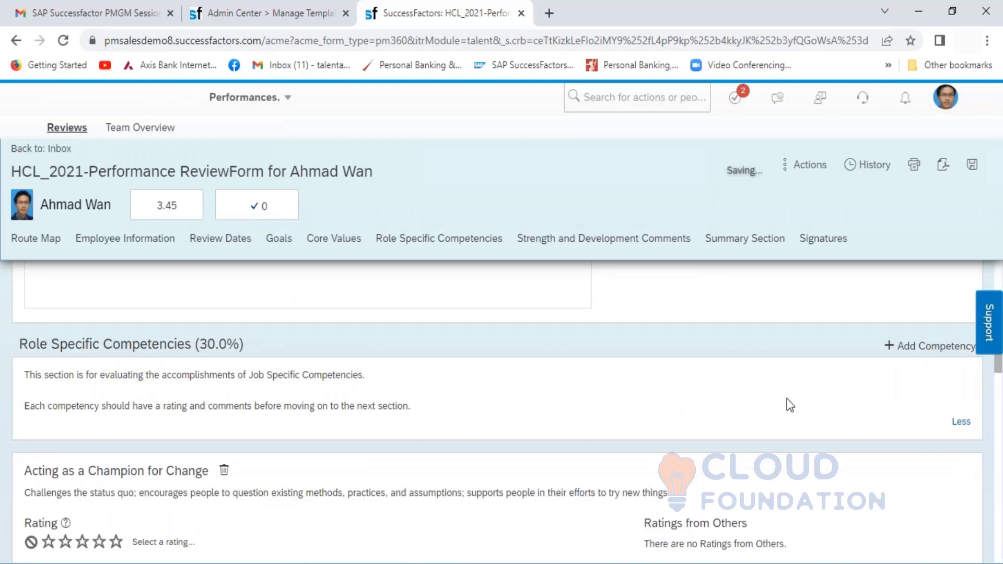
left_click(915, 347)
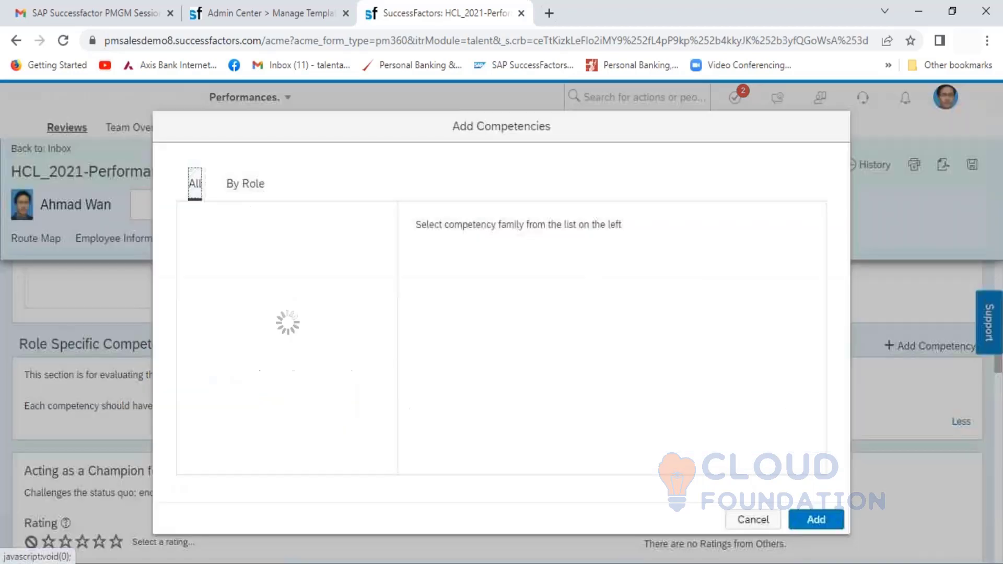
left_click(248, 189)
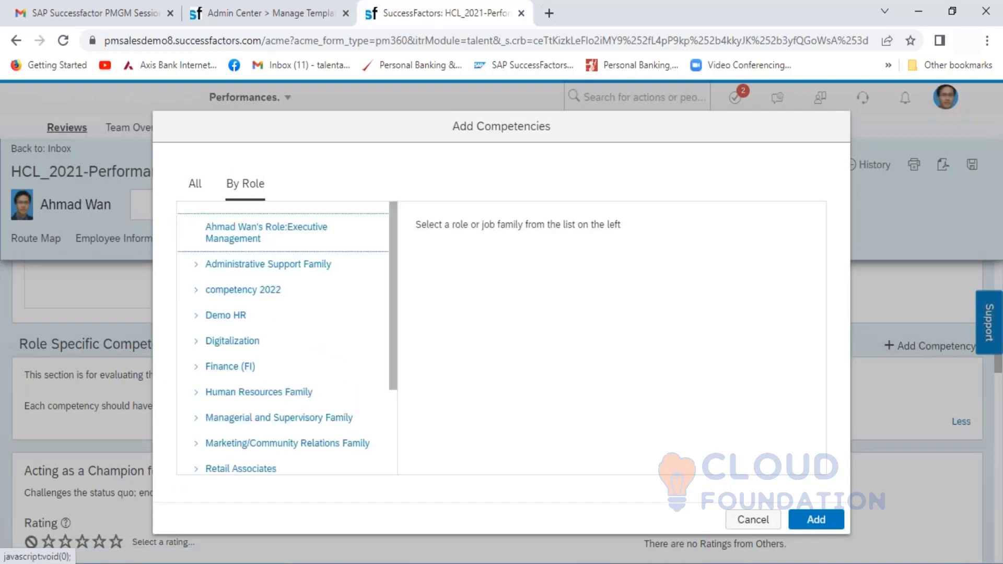
left_click(195, 403)
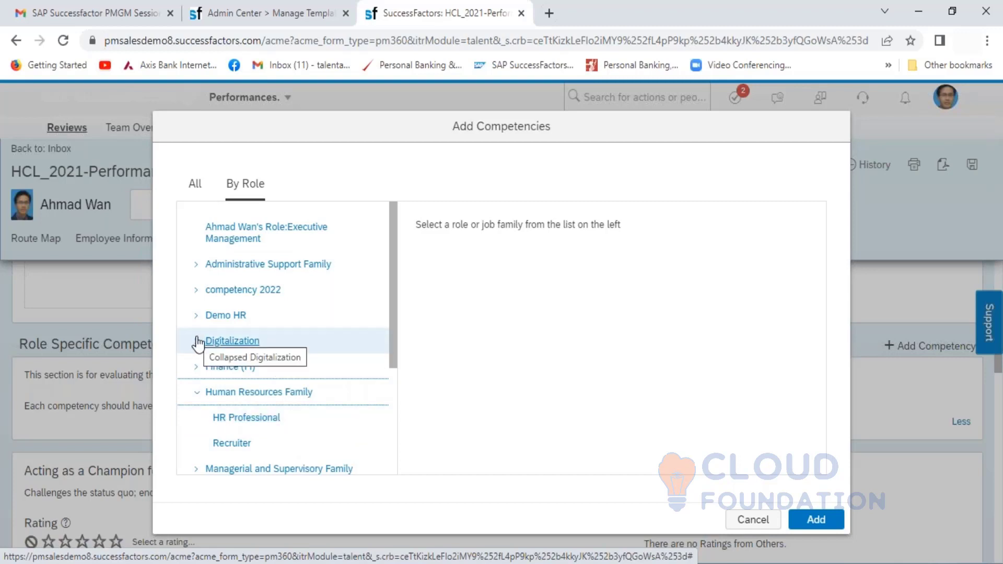
left_click(196, 266)
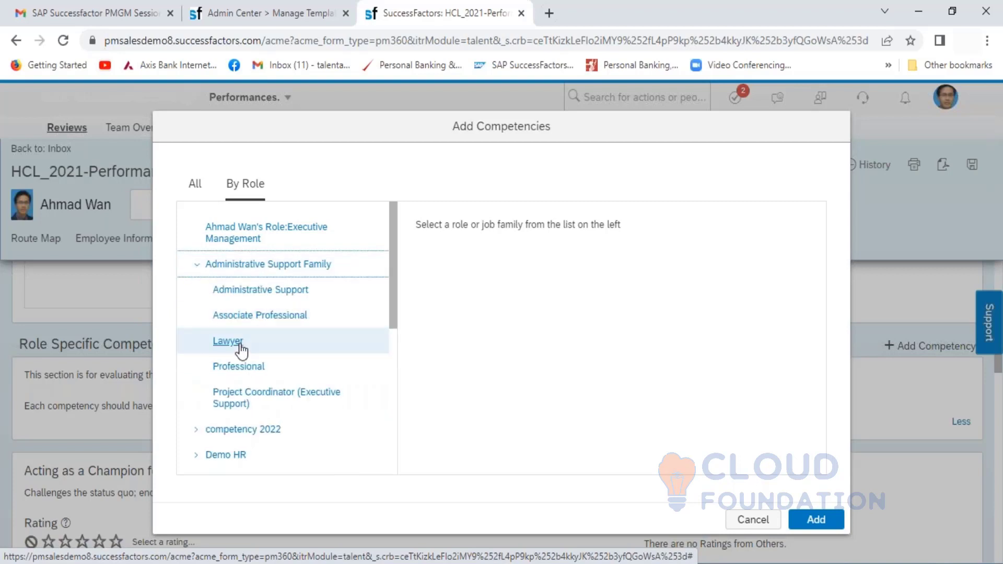
left_click(257, 297)
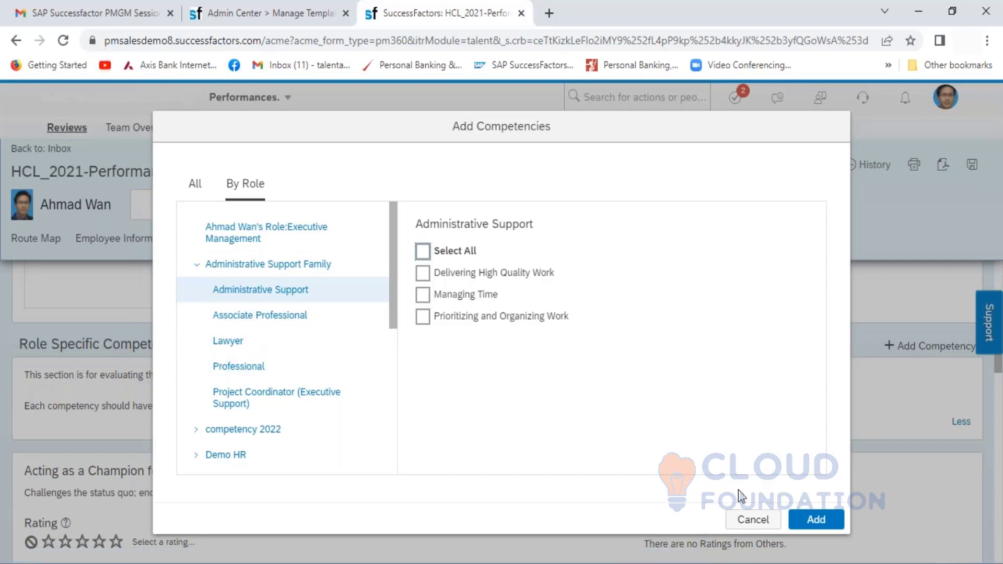
left_click(752, 520)
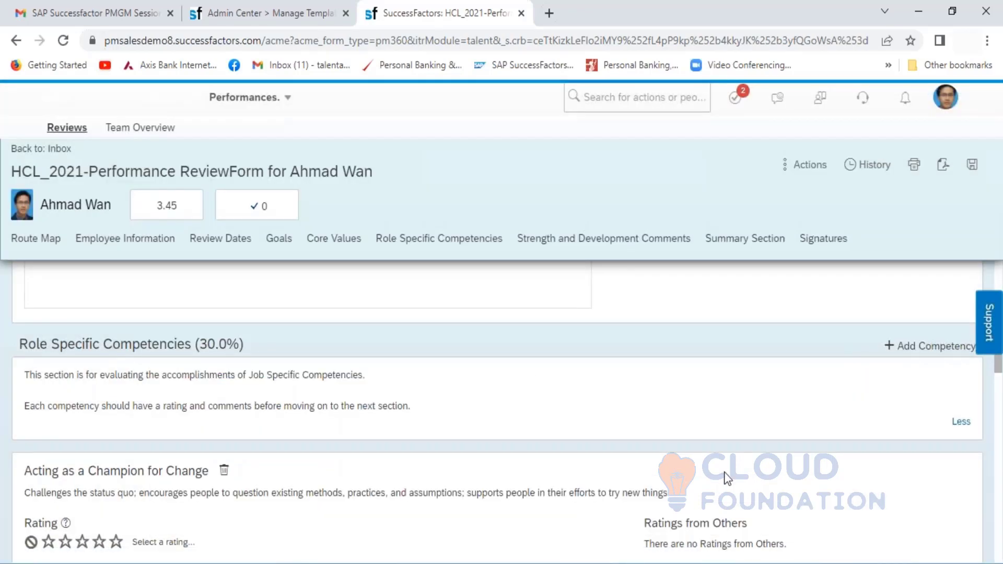
Rate the Acting as a Champion for Change competency four stars (Exceeds Expectations).
scroll(726, 477, "down", 2)
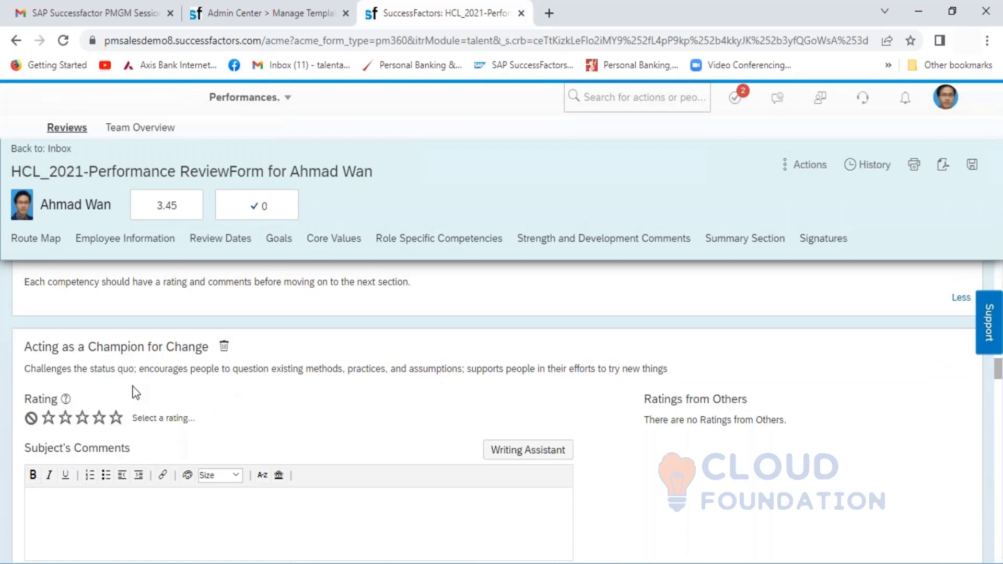
left_click(89, 417)
left_click(97, 421)
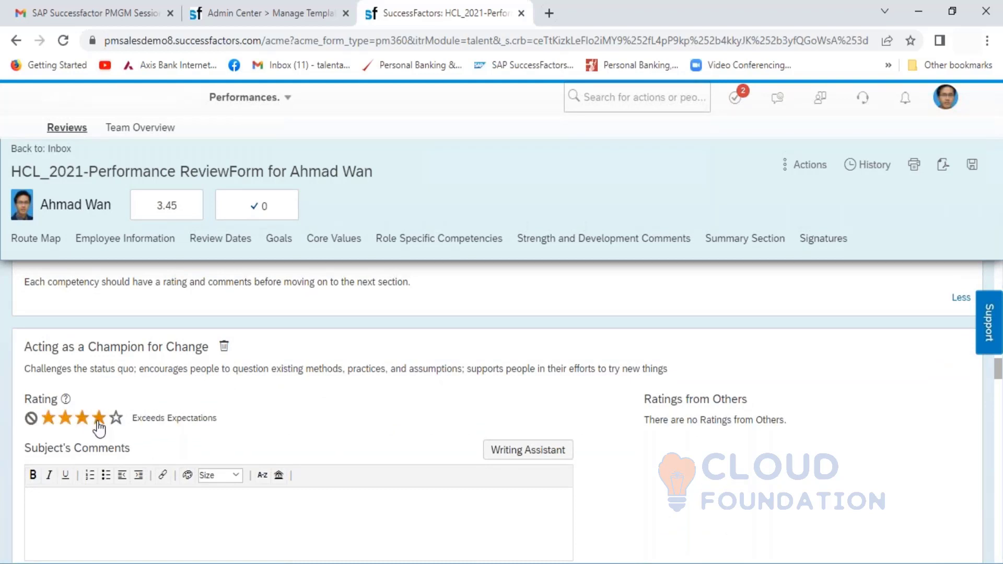
Switch to the Manage Templates page and review the Role Specific Competencies section settings, including the option allowing users to add competencies.
scroll(611, 493, "up", 2)
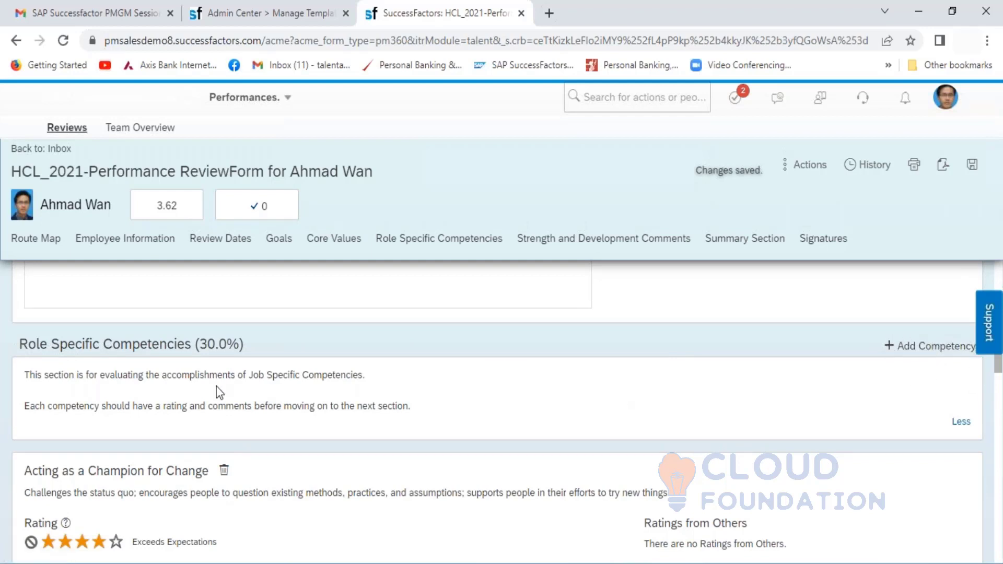
left_click(281, 12)
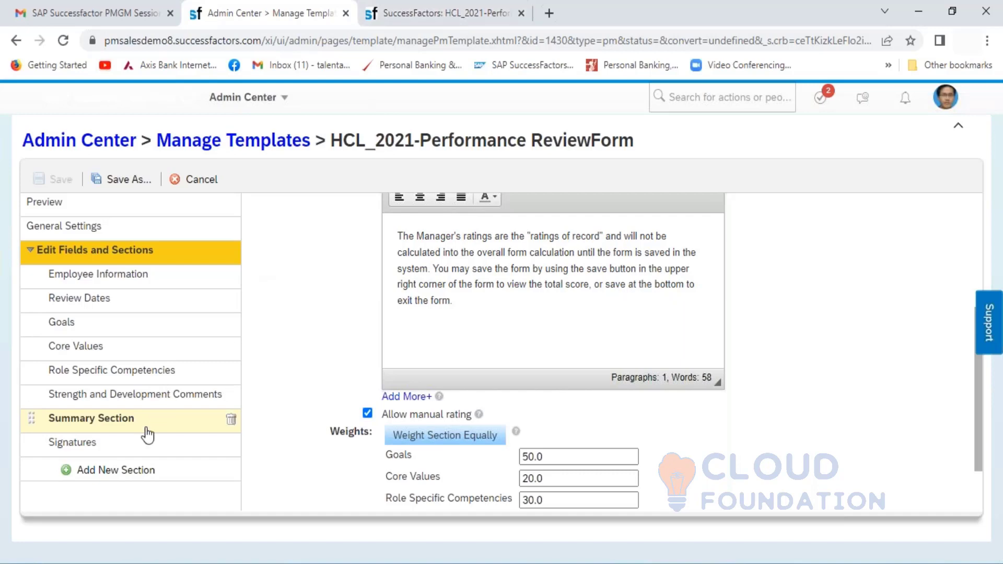
left_click(120, 370)
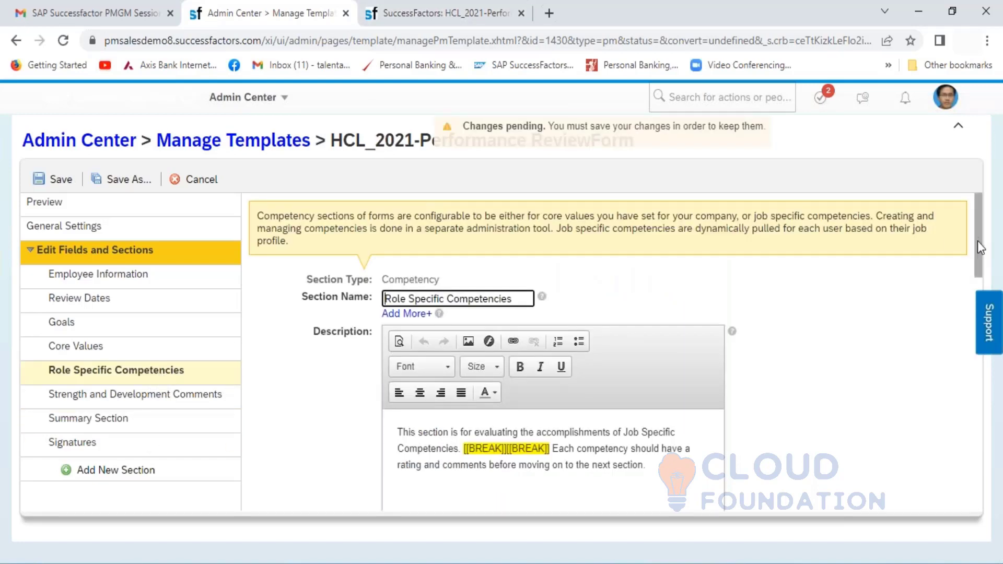
left_click_drag(977, 241, 994, 402)
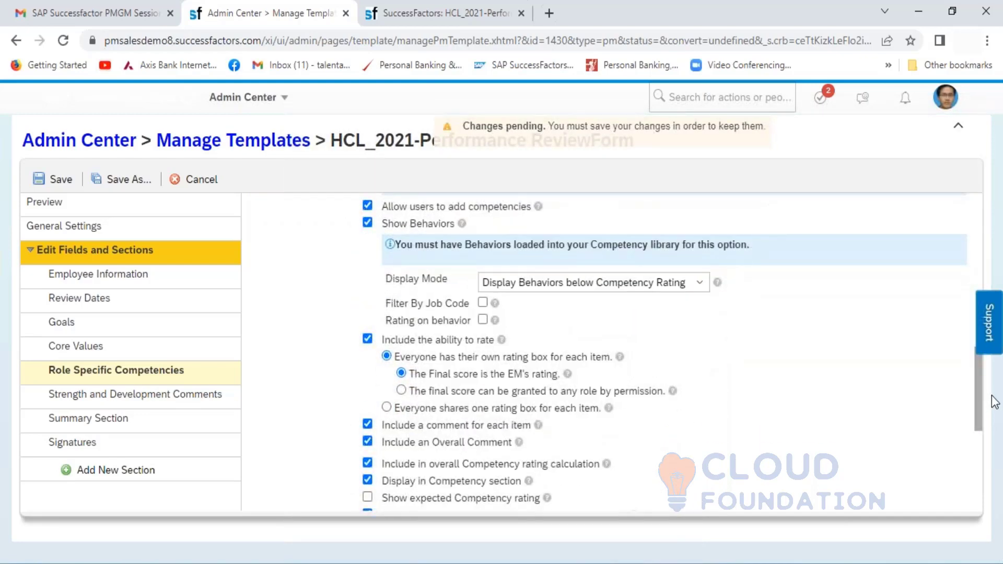
left_click_drag(995, 402, 998, 442)
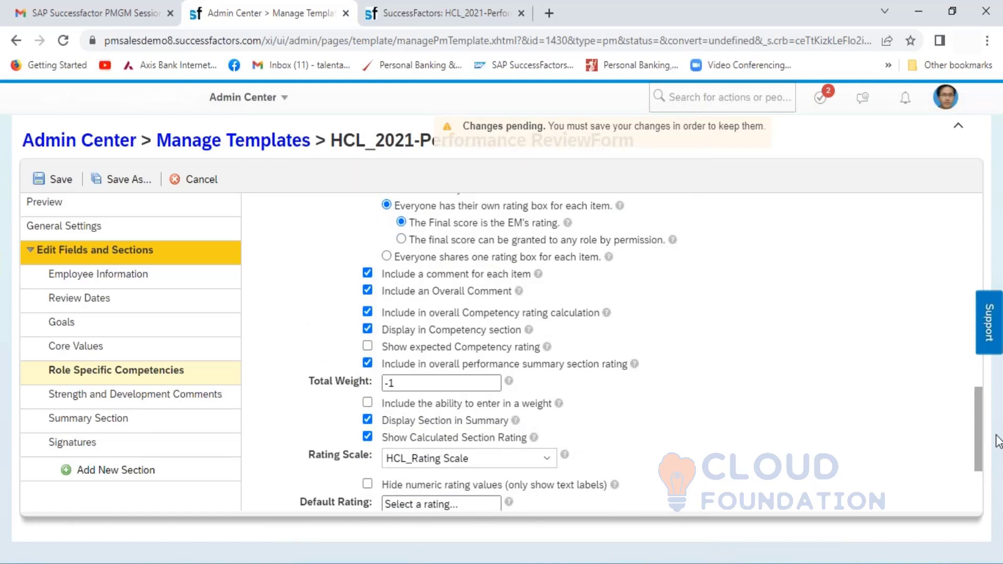
left_click_drag(998, 442, 994, 392)
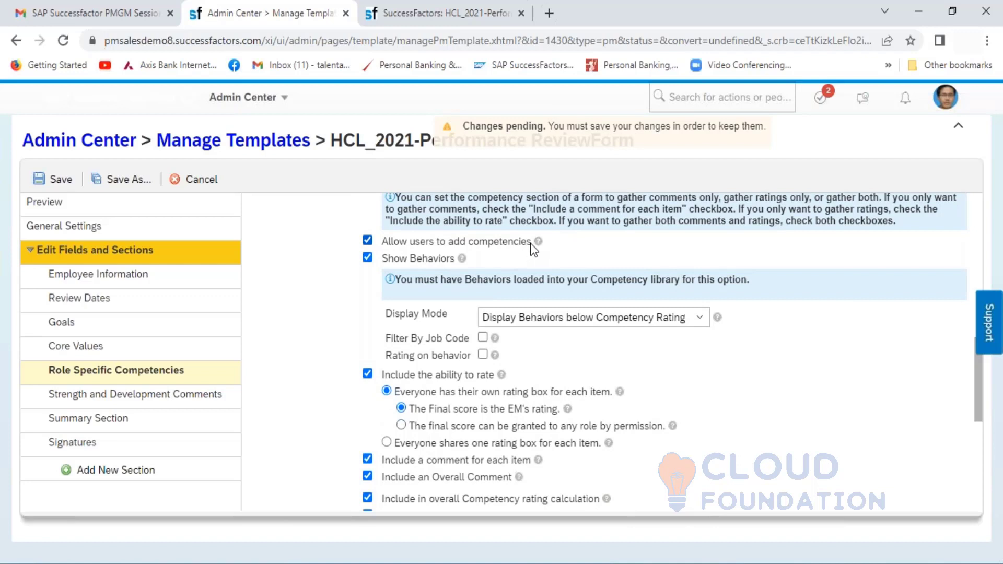
left_click_drag(530, 243, 495, 246)
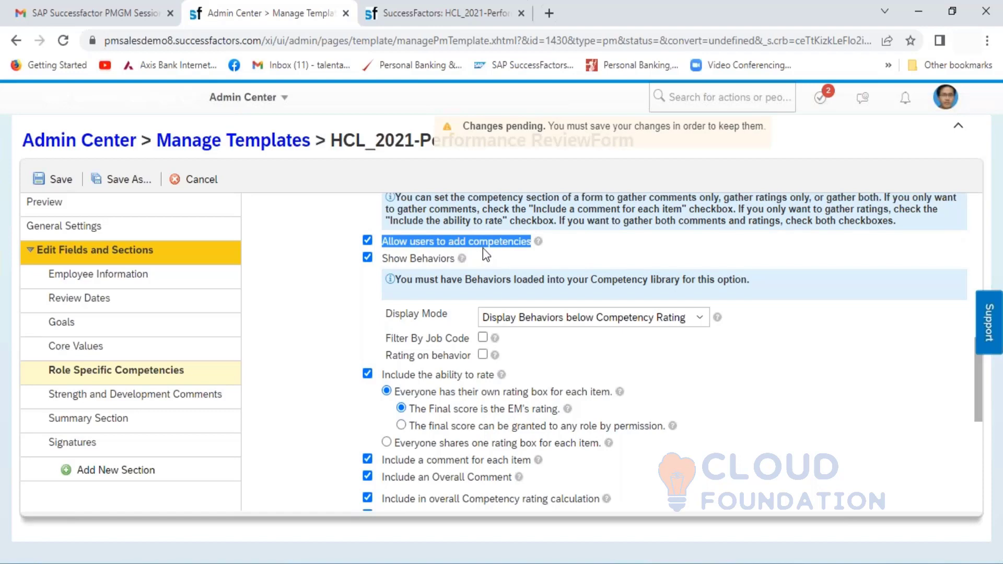
Return to the review form, view the competencies offered for Role 1 under Demo HR without adding any, and recheck the template's settings.
left_click(426, 17)
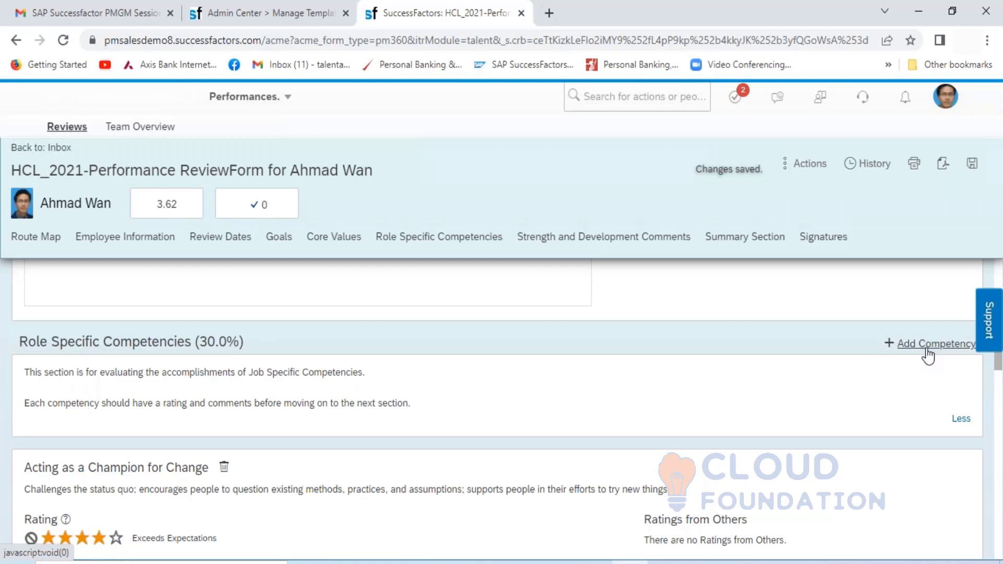
left_click(926, 350)
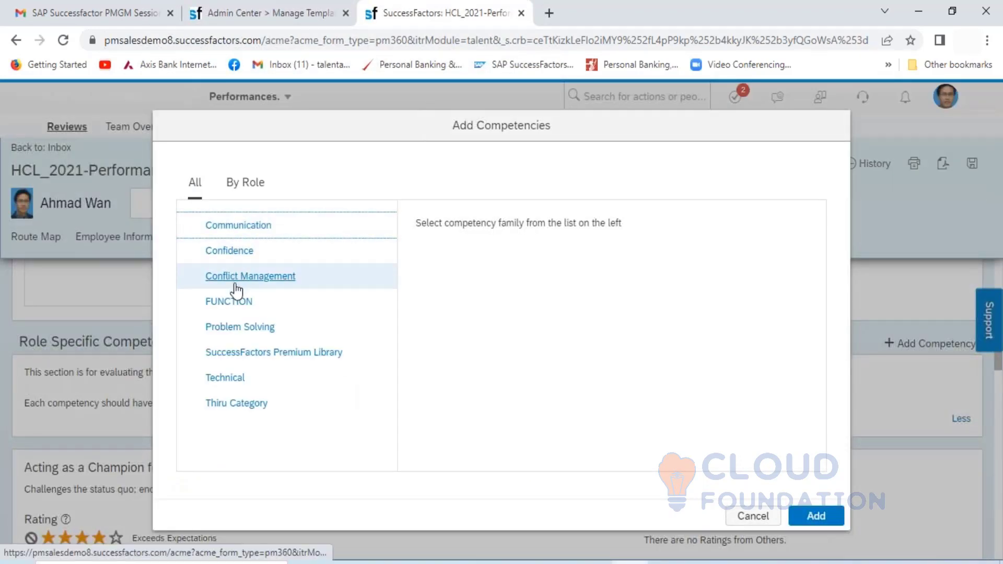
left_click(243, 185)
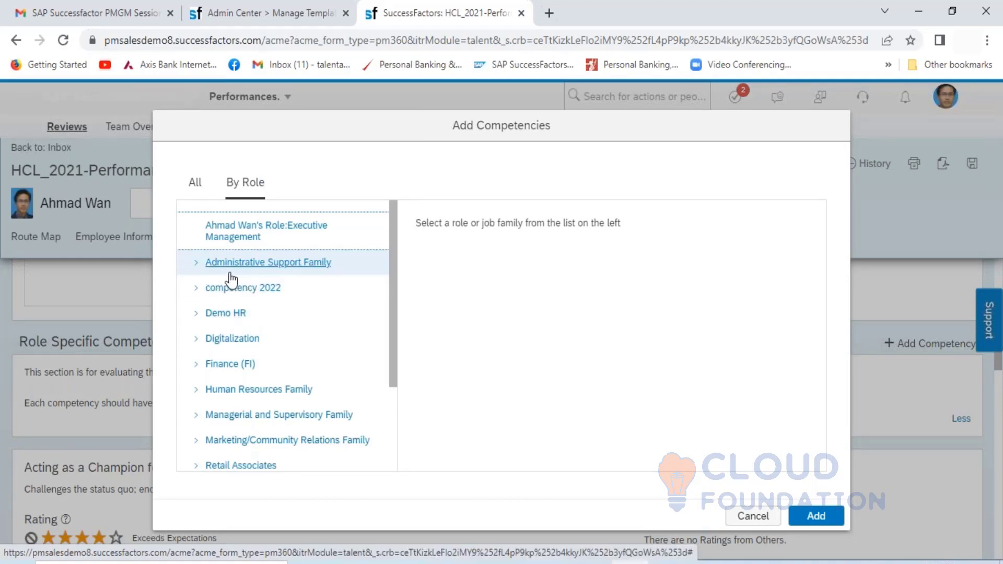
left_click(197, 263)
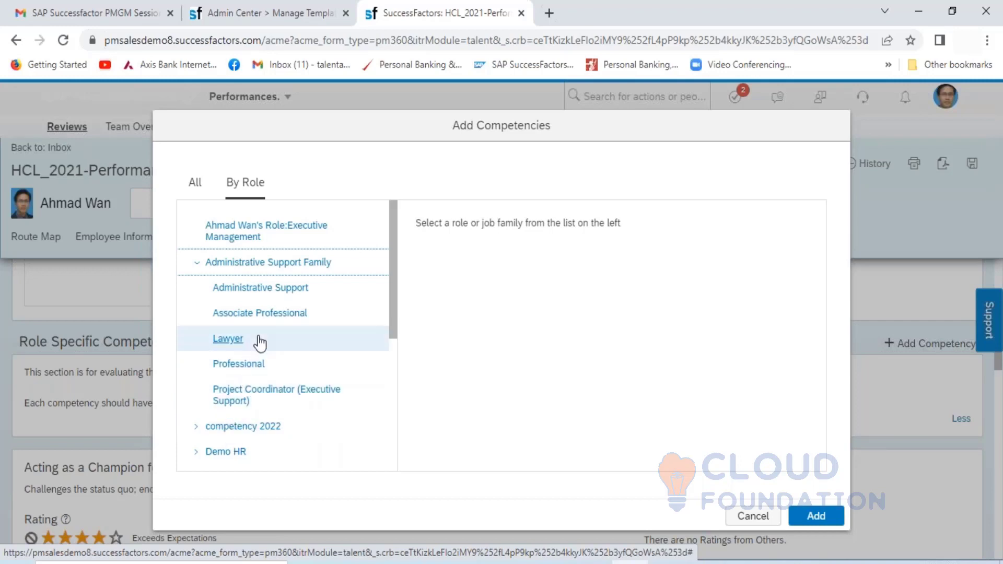
left_click(210, 453)
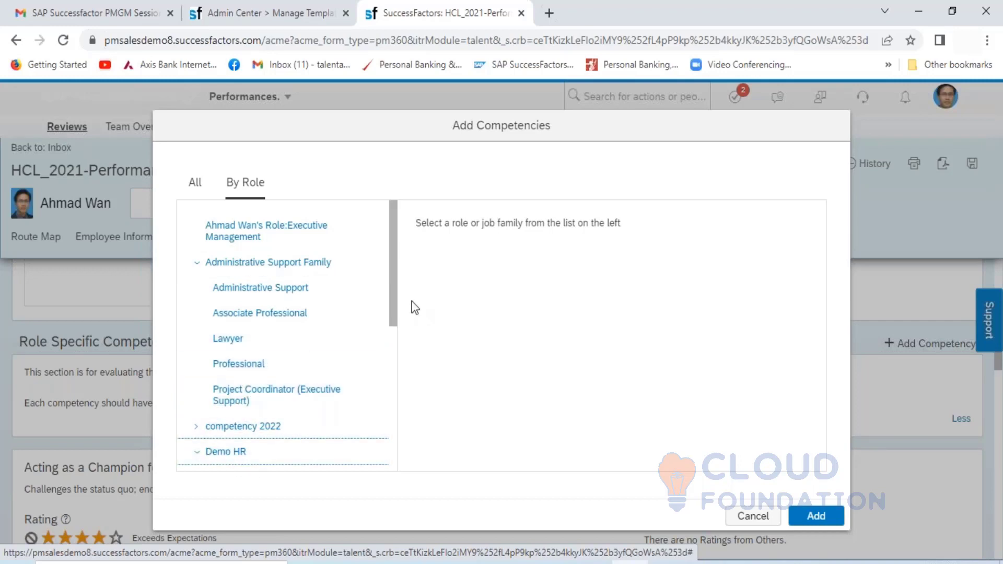
left_click_drag(396, 290, 385, 366)
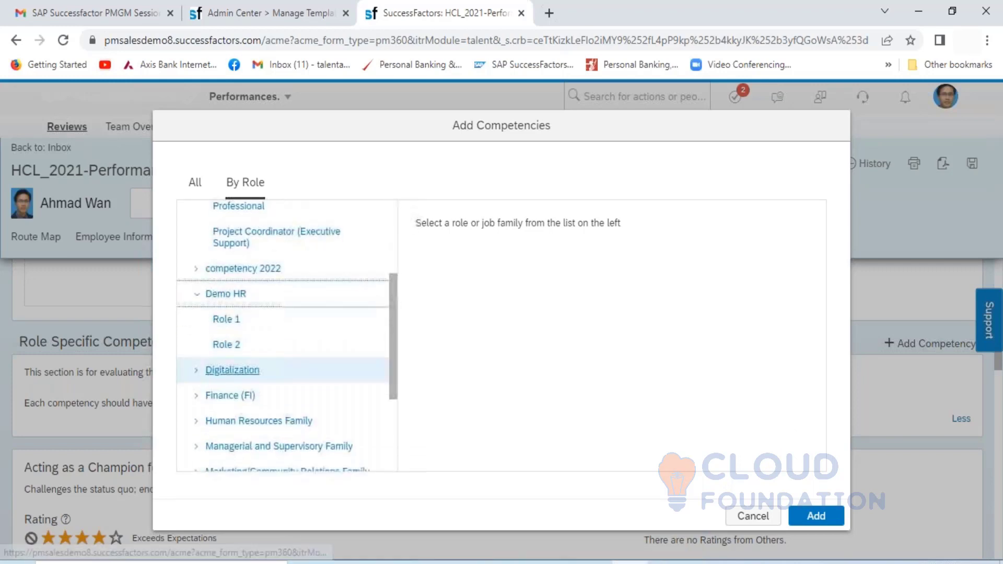
left_click(223, 322)
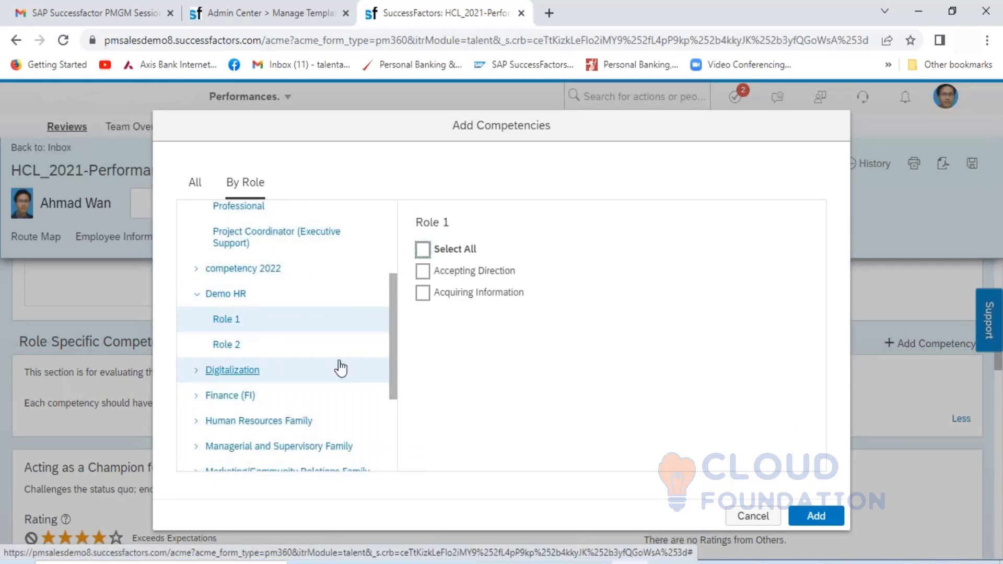
left_click(766, 520)
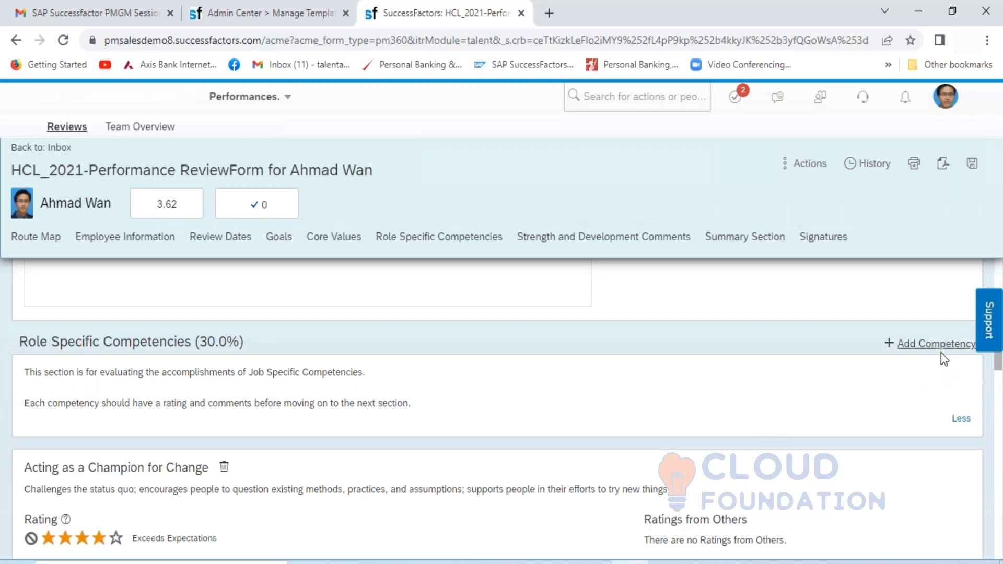
left_click(272, 13)
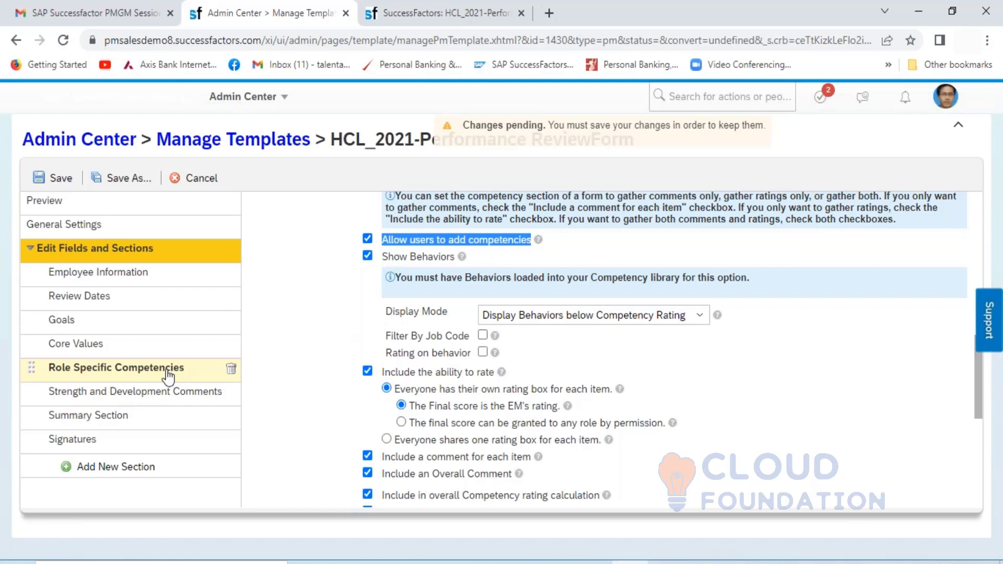
Return to the review form and rate Controlling Costs three stars (Meets Expectations) and Critical Thinking four stars (Exceeds Expectations).
left_click(397, 14)
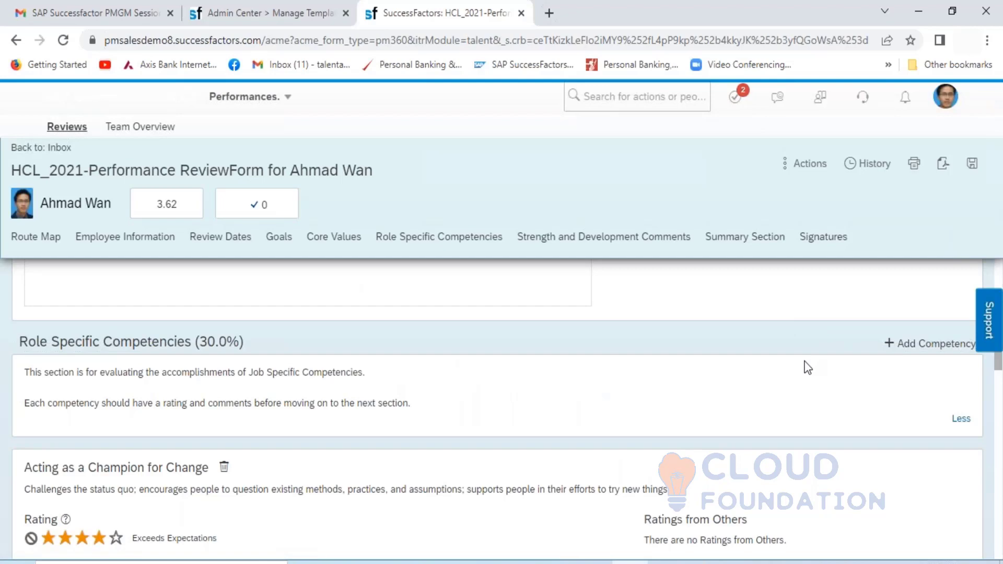
scroll(808, 368, "down", 5)
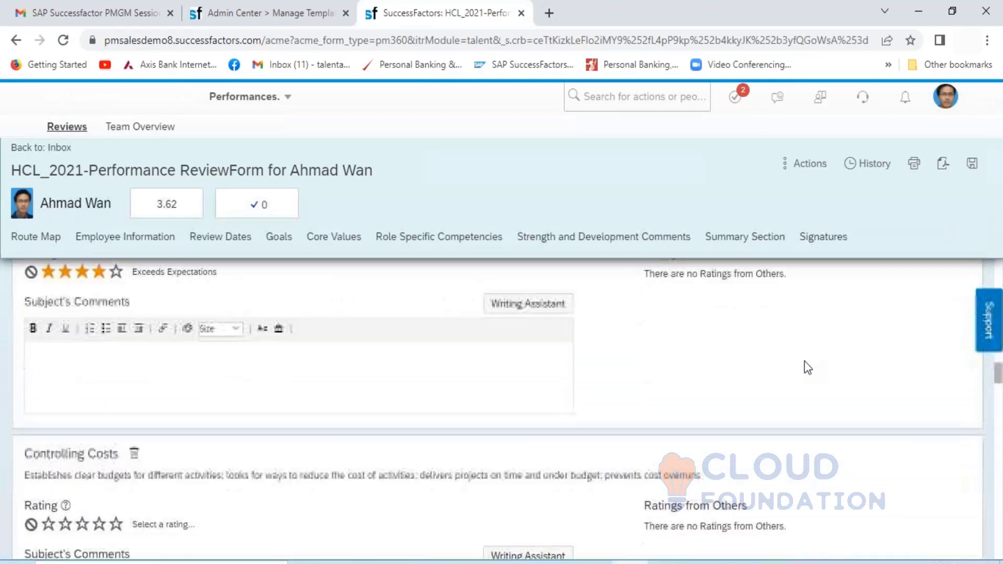
scroll(808, 368, "down", 3)
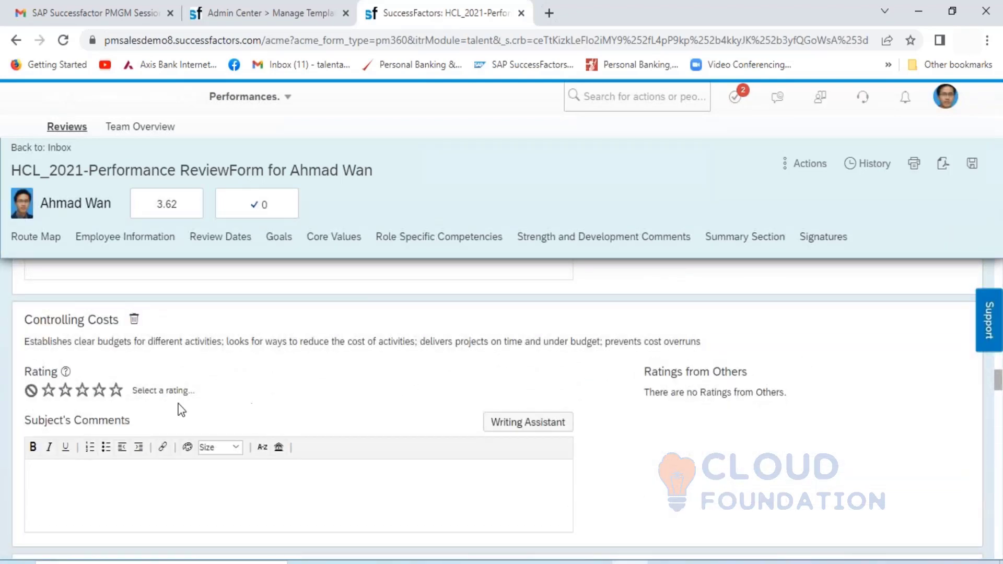
left_click(85, 392)
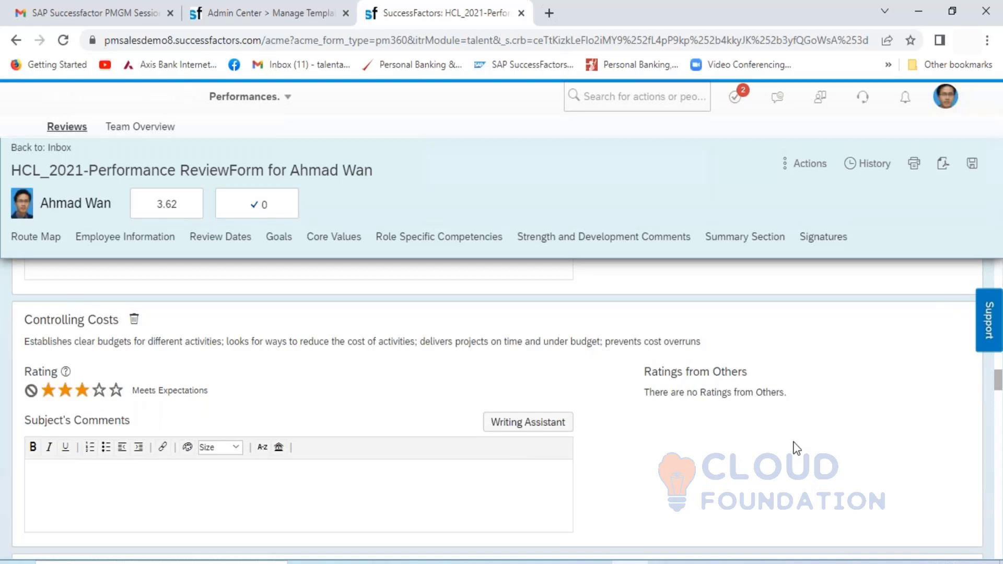
scroll(796, 448, "down", 4)
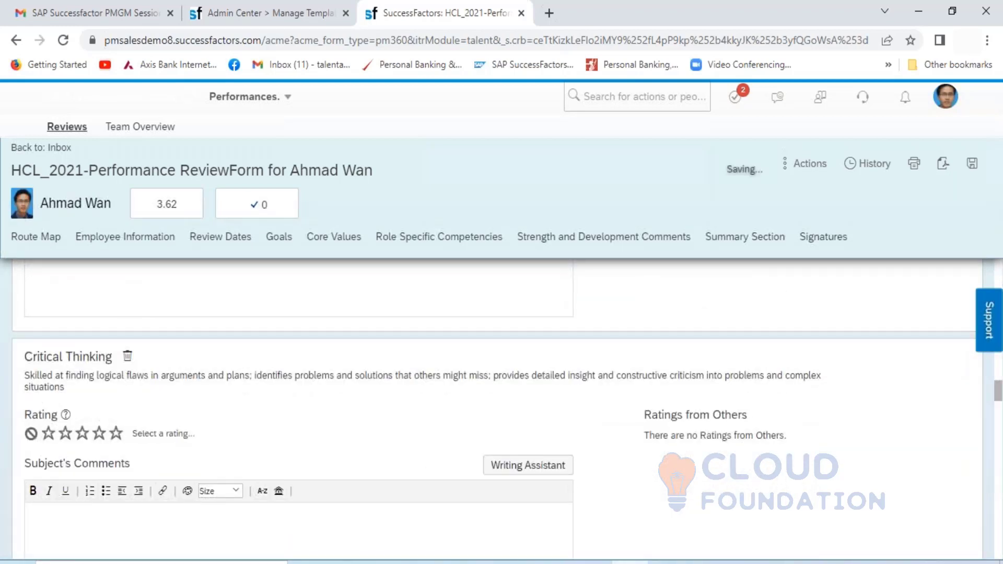
left_click(98, 433)
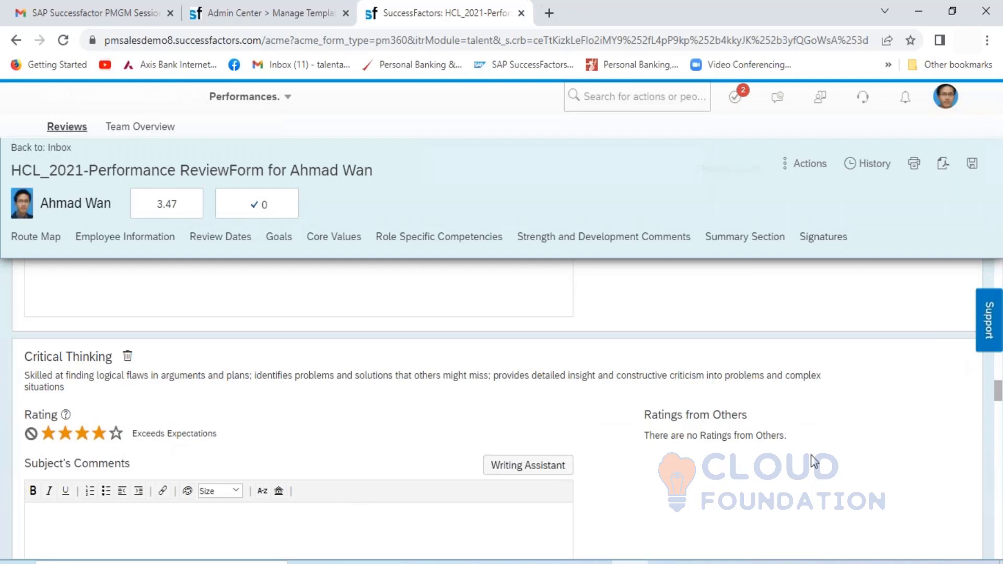
Rate the Delegating Responsibility and Inspiring and Motivating Others competencies four stars each (Exceeds Expectations).
scroll(814, 462, "down", 7)
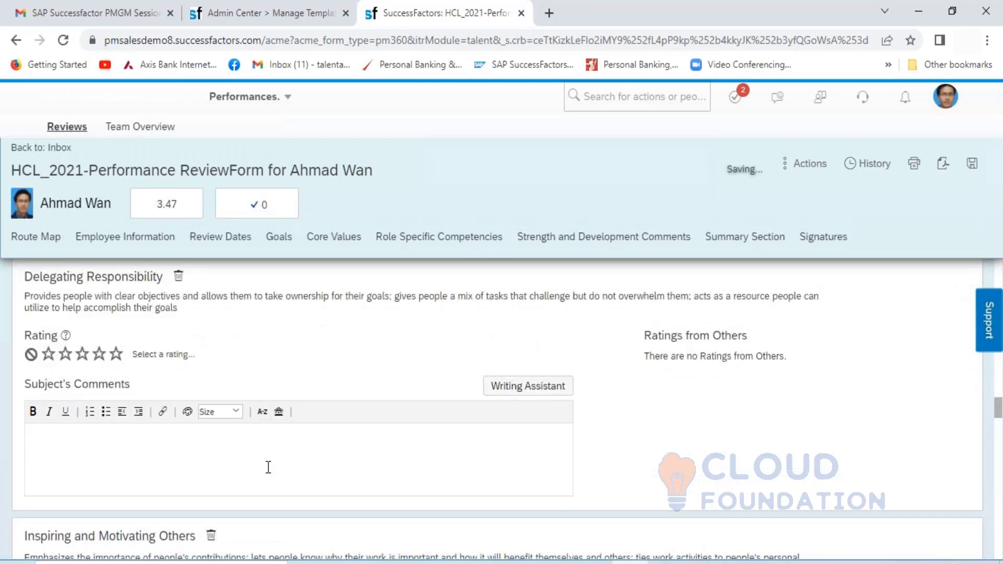
left_click(91, 358)
left_click(95, 357)
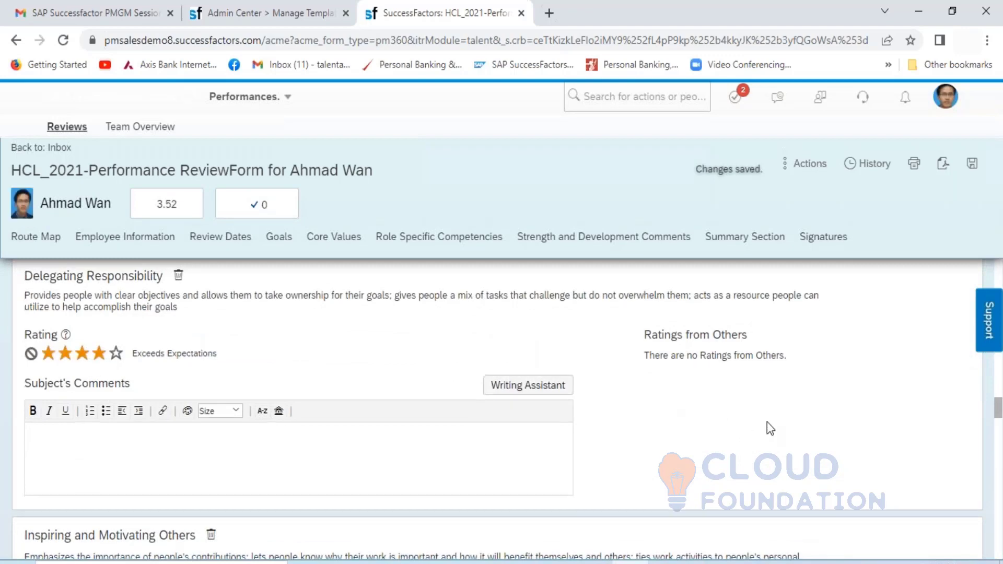
scroll(767, 422, "down", 5)
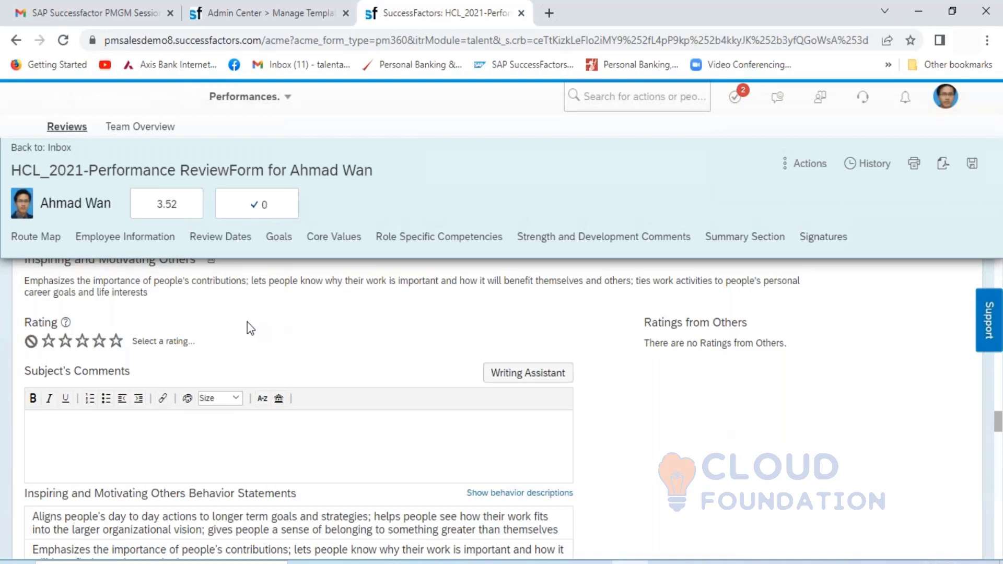
left_click(99, 341)
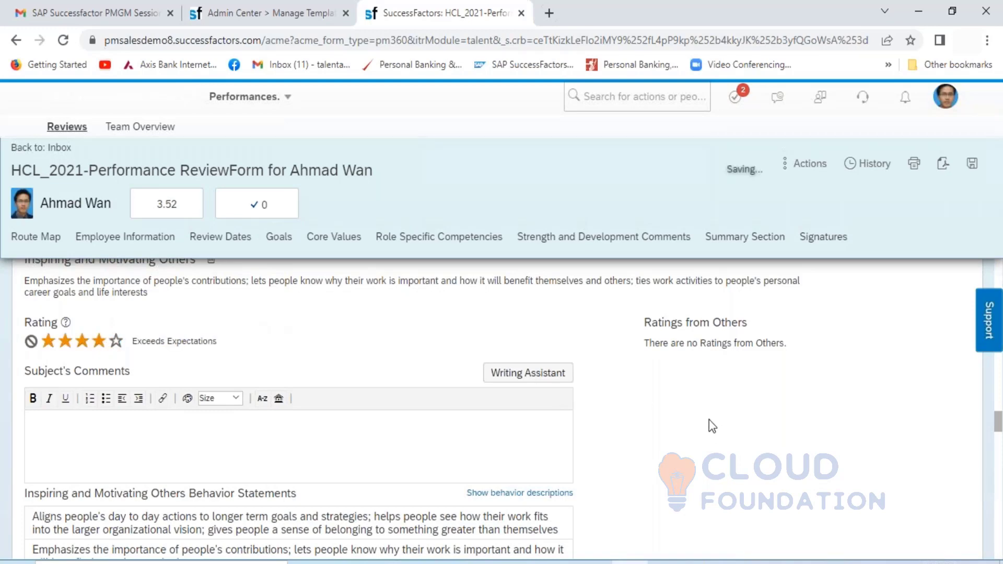
Rate Managing from a Distance four stars (Exceeds Expectations) and Setting a Strategic Vision three stars (Meets Expectations).
scroll(710, 420, "down", 3)
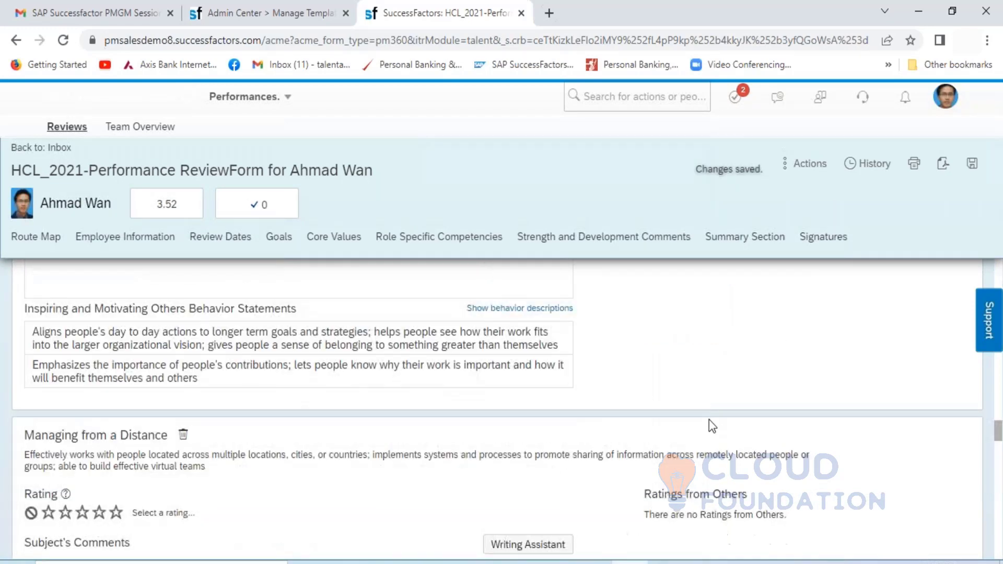
scroll(710, 419, "down", 3)
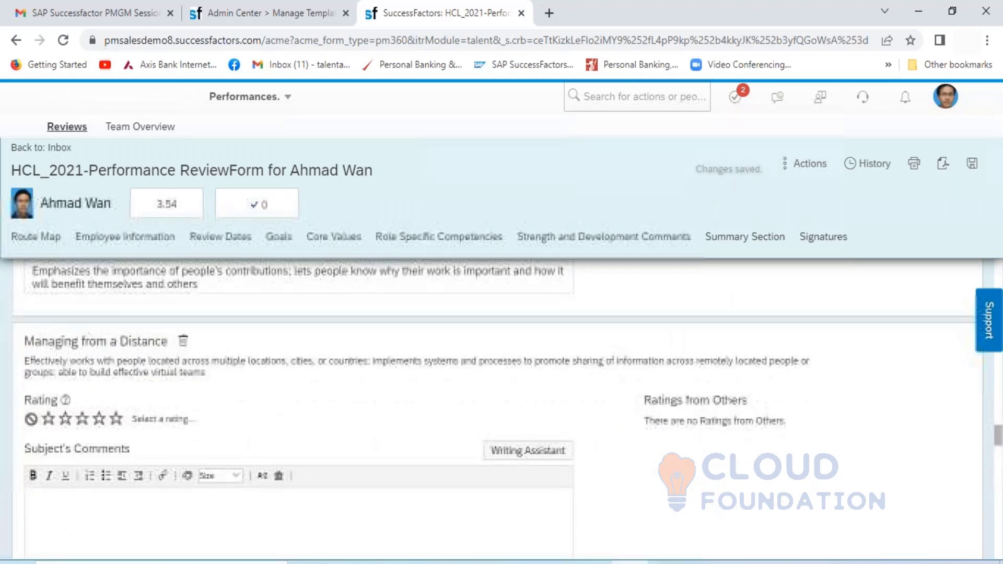
scroll(656, 449, "down", 1)
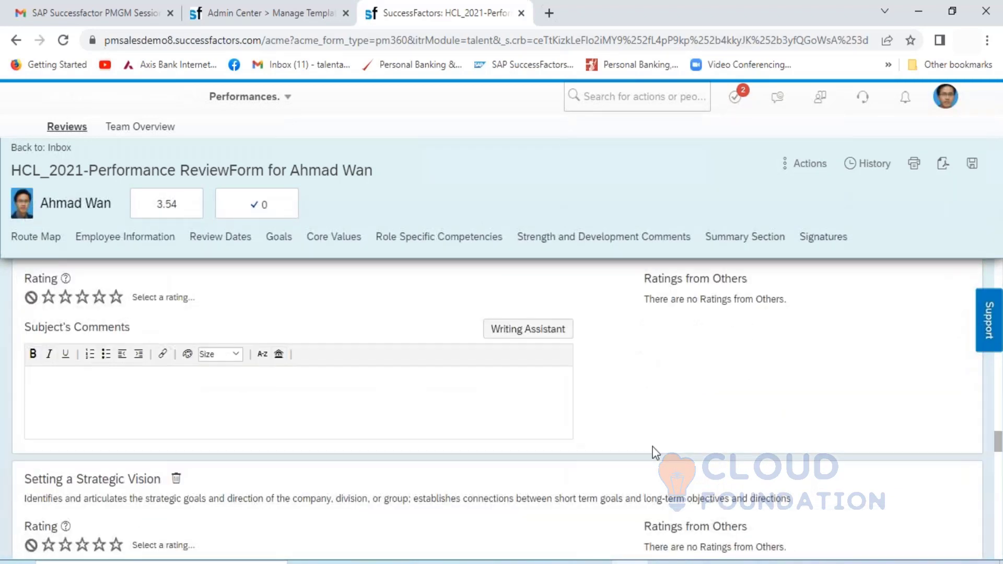
left_click(98, 297)
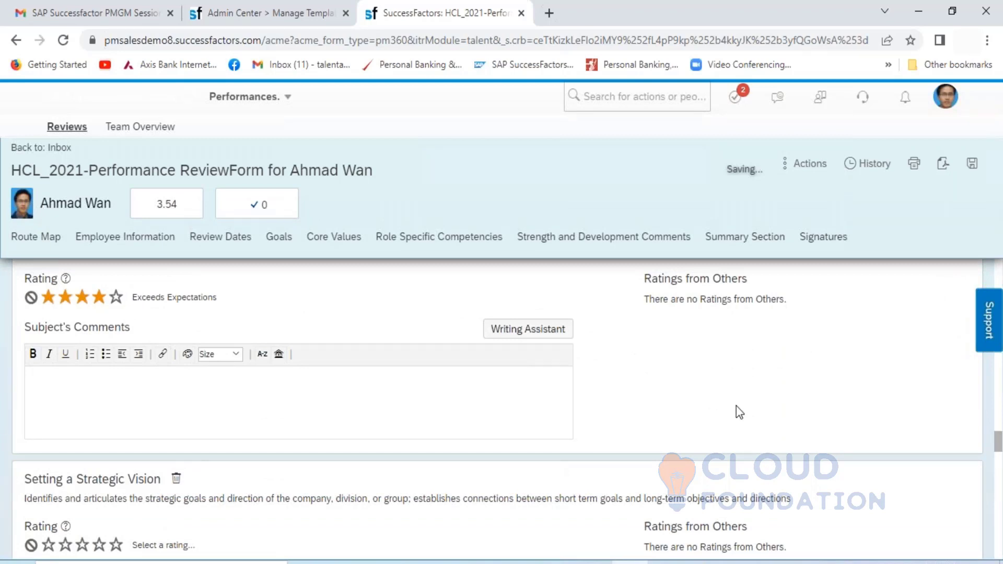
scroll(739, 413, "down", 4)
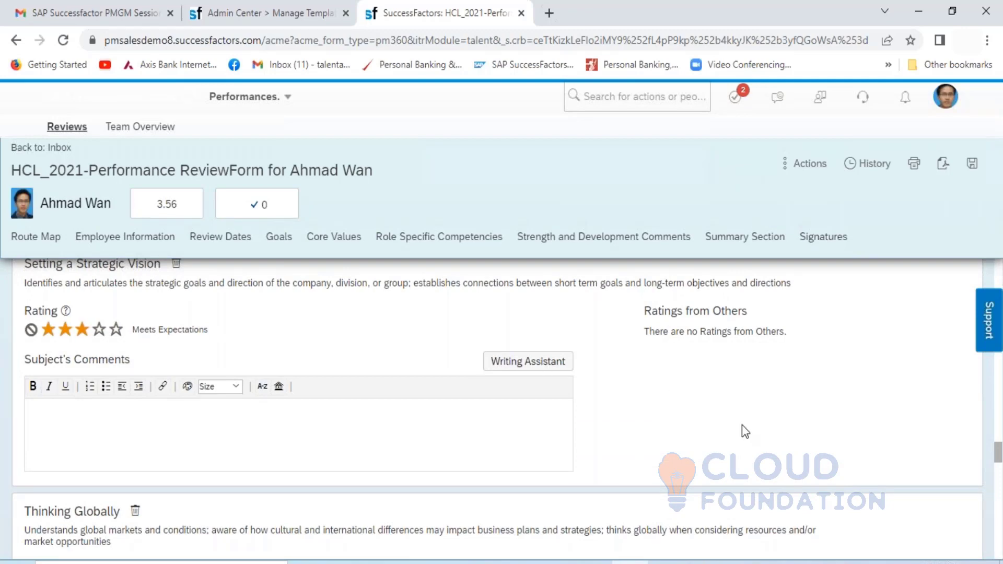
Rate the Thinking Globally competency three stars (Meets Expectations).
scroll(742, 425, "down", 5)
scroll(719, 441, "up", 2)
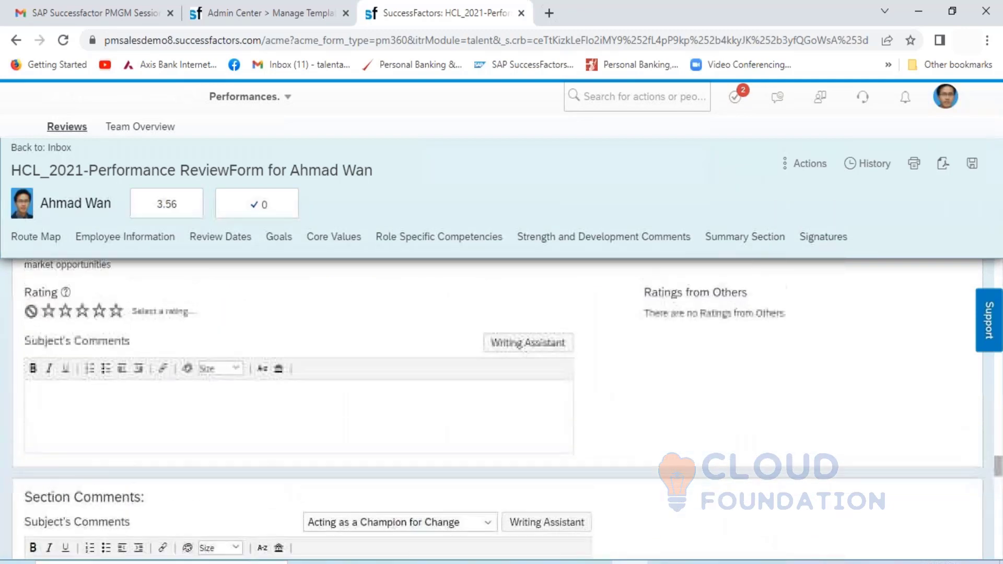
left_click(87, 345)
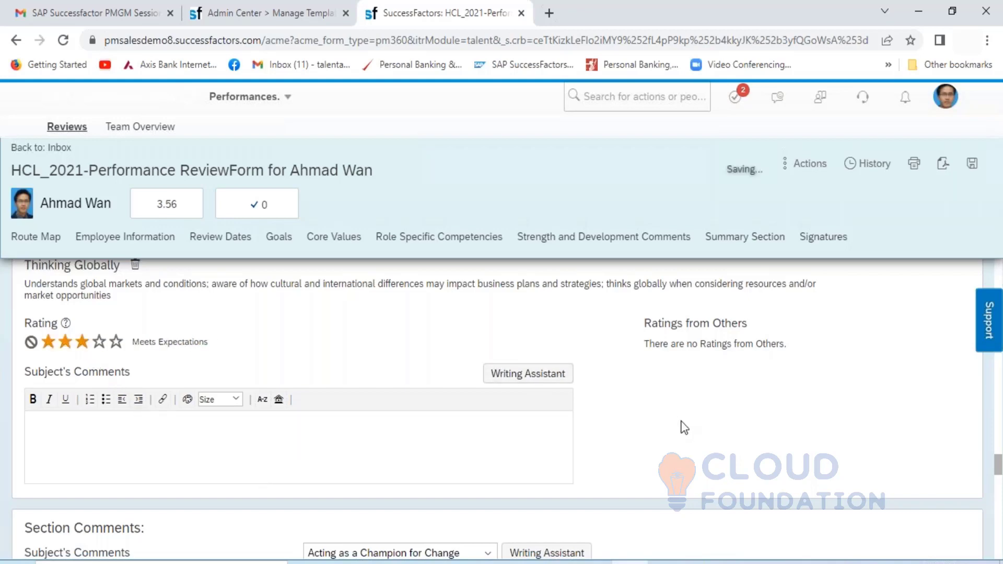
Enter "Overall Good." as the subject's section comment for Role Specific Competencies.
scroll(685, 428, "down", 4)
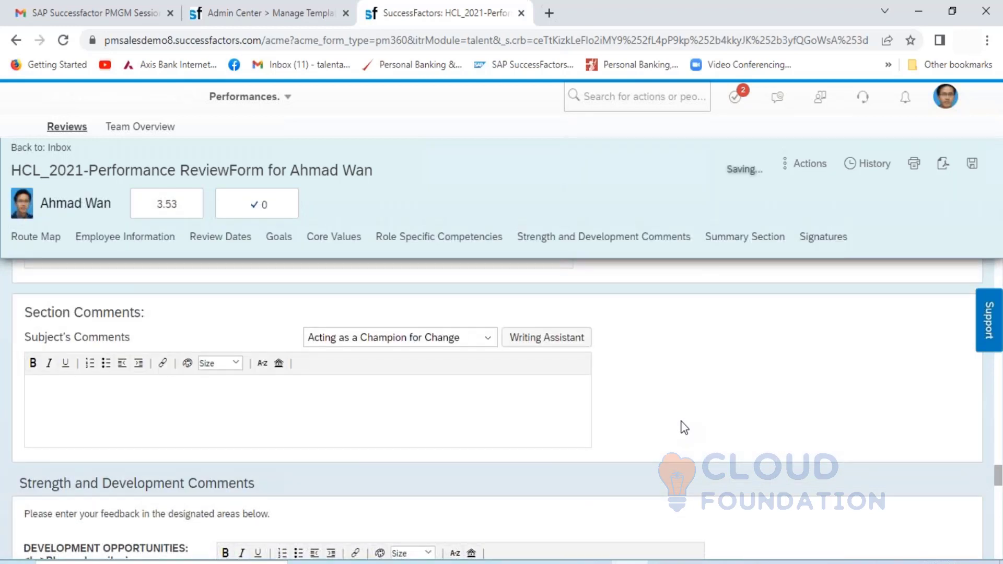
scroll(684, 427, "up", 1)
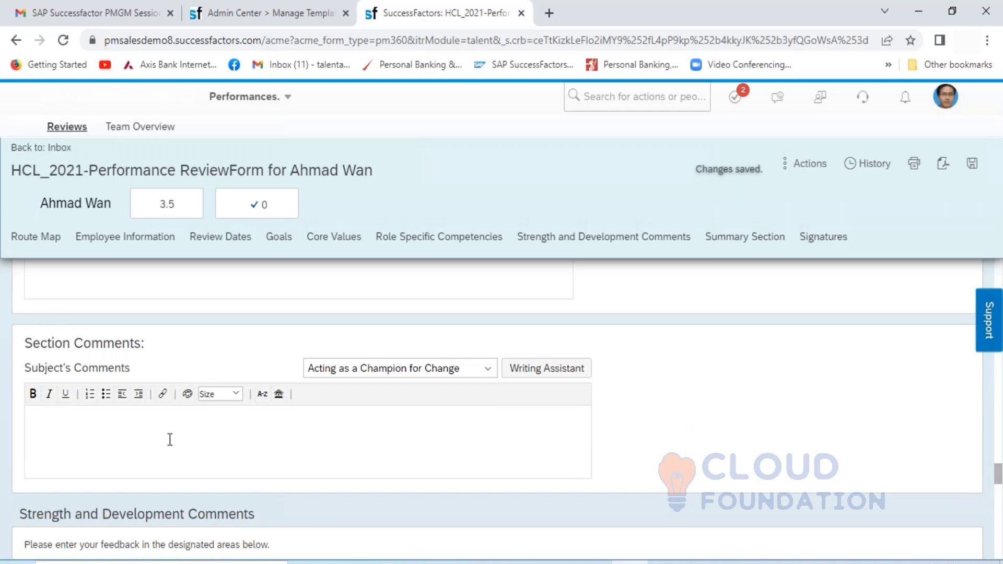
left_click(119, 440)
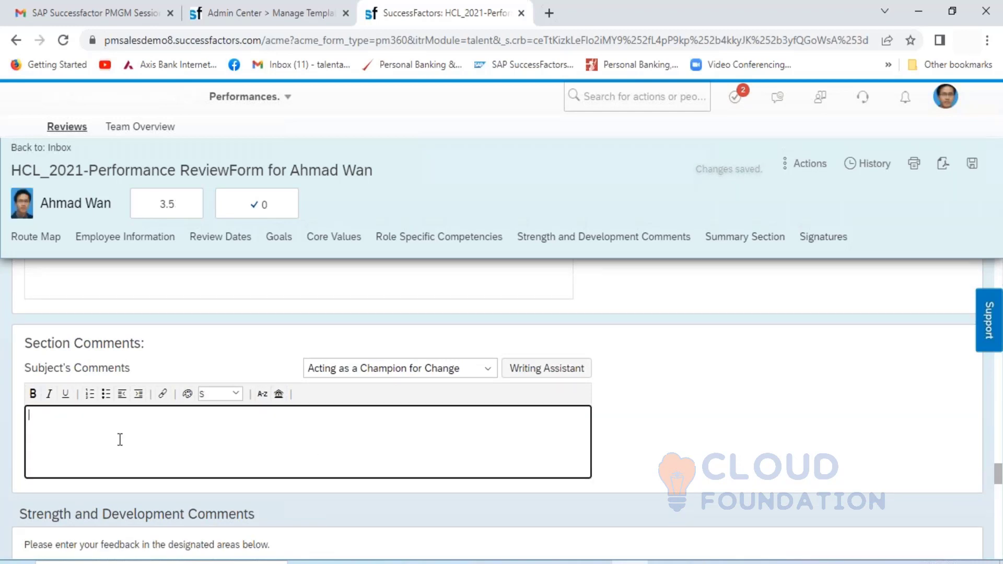
type("Overa")
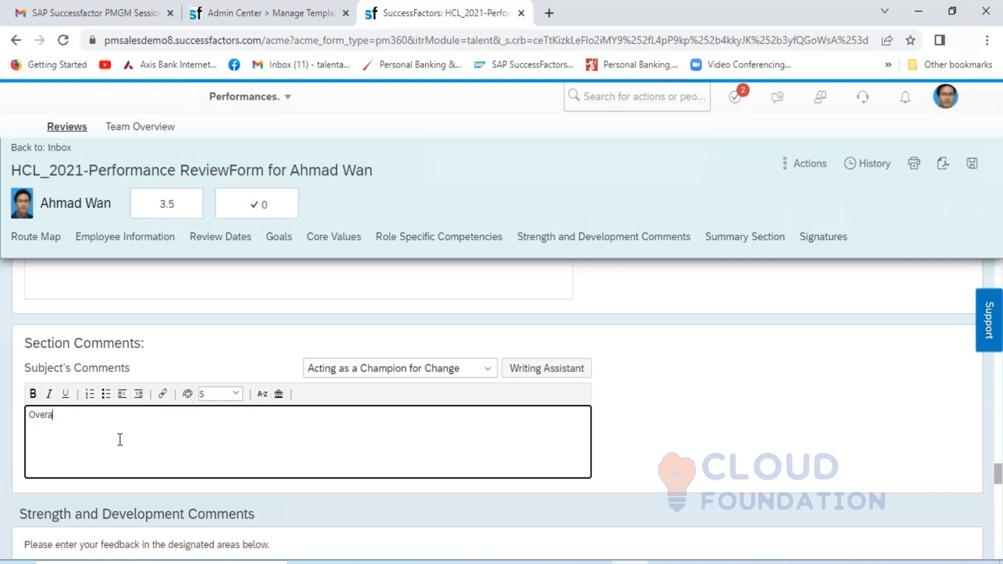
type("ll Good.")
In the Summary Section, give a four-star overall form rating (Exceeds Expectations) and enter the section comment "Submitting to Manager".
left_click_drag(998, 480, 998, 496)
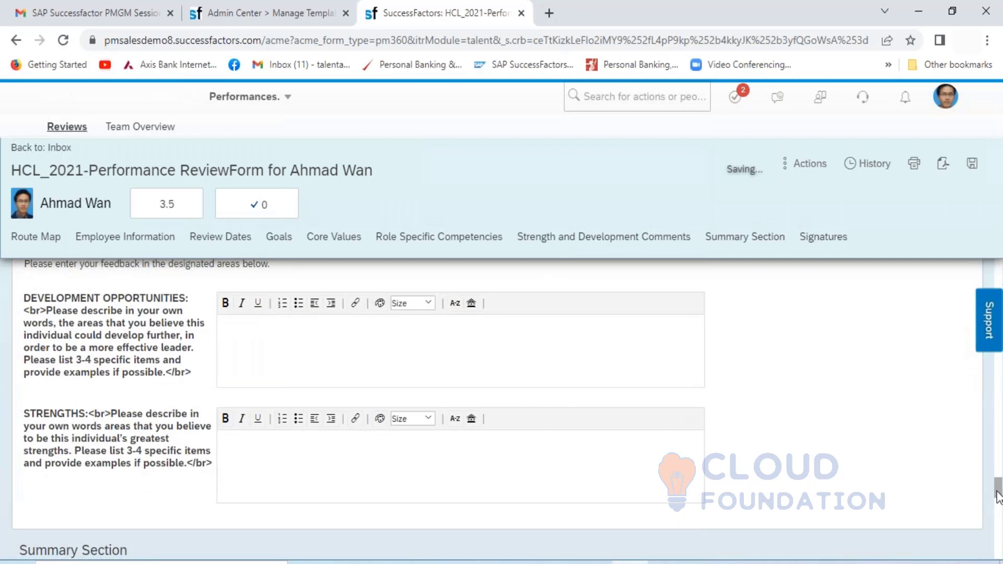
left_click_drag(998, 497, 998, 512)
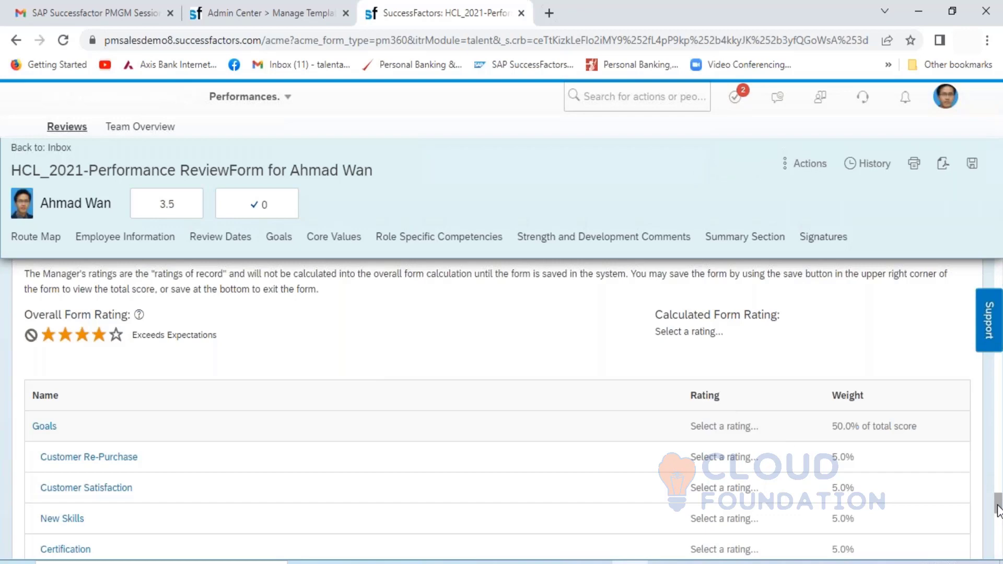
left_click_drag(998, 509, 998, 546)
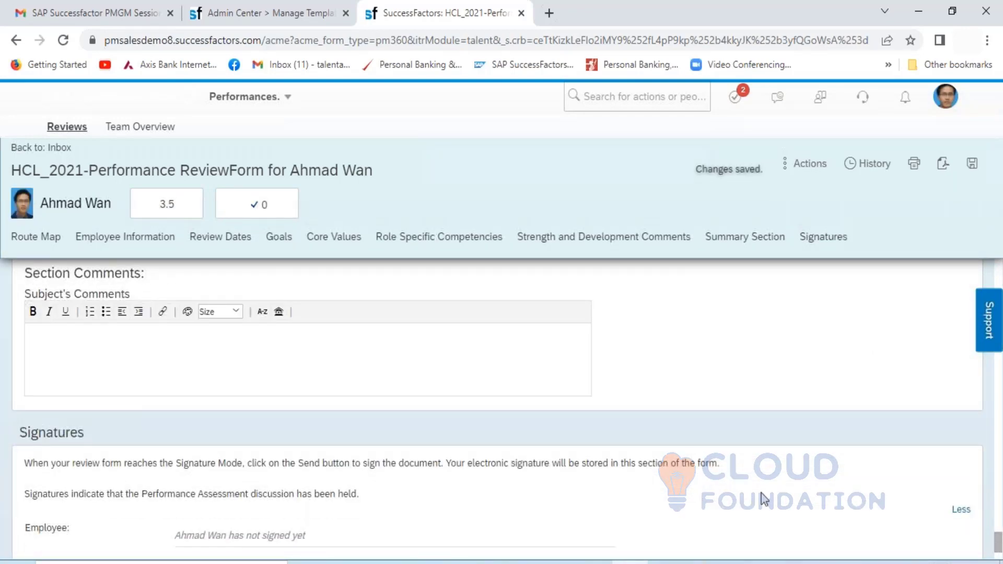
left_click(111, 354)
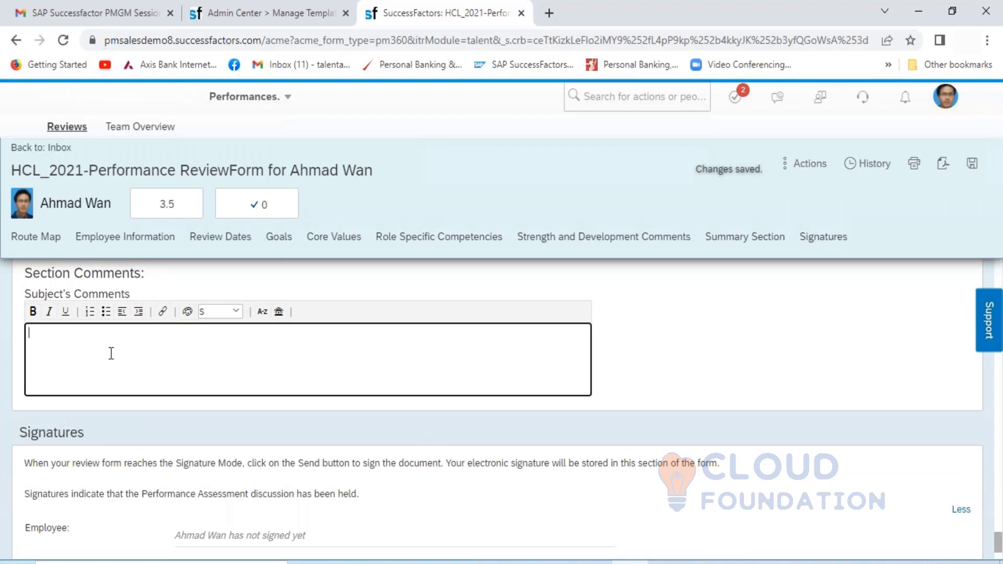
type("S")
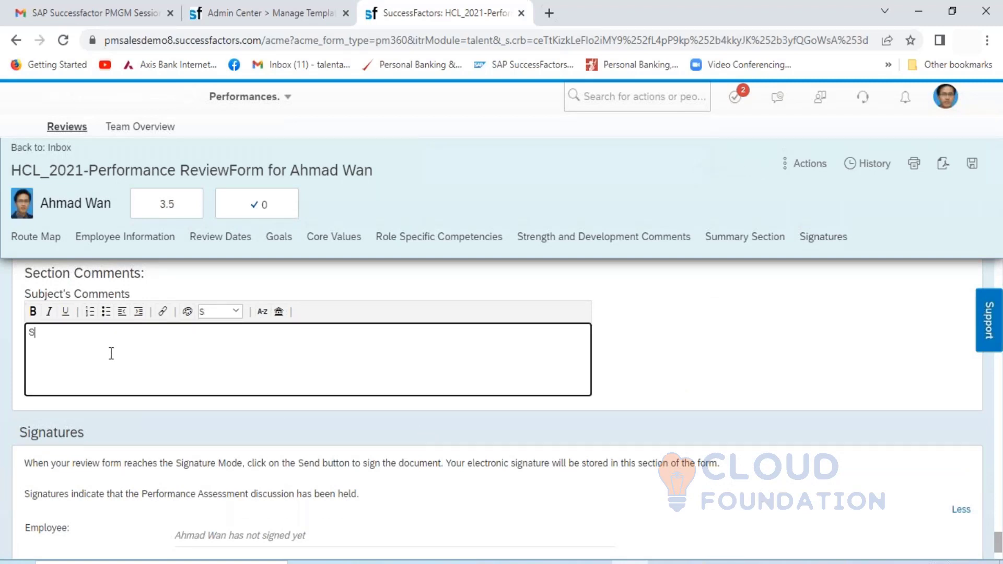
type("umitting")
key("BackSpace")
key("BackSpace")
key("BackSpace")
key("BackSpace")
key("BackSpace")
key("BackSpace")
key("BackSpace")
type("bmitti")
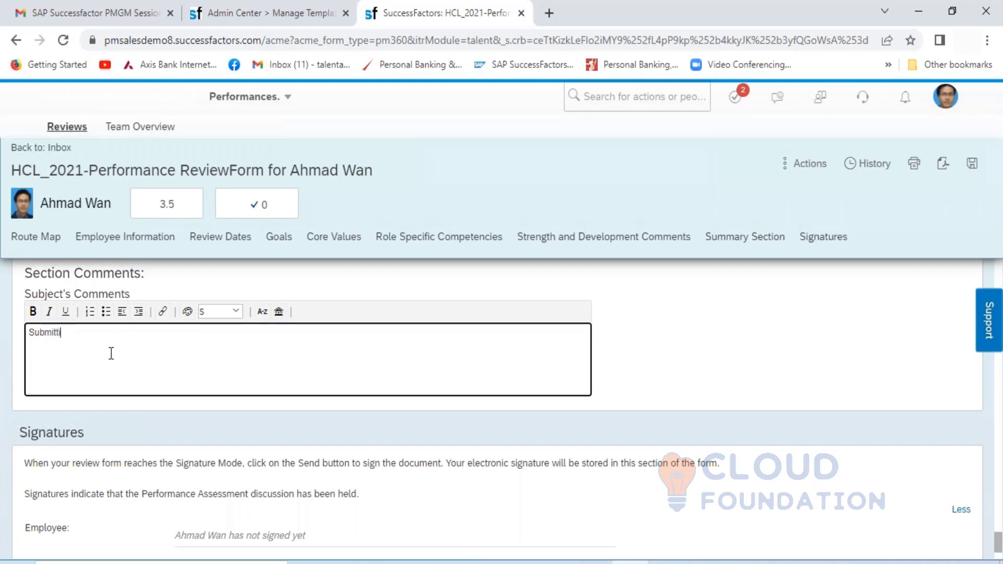
type("ng to Manager")
left_click(734, 367)
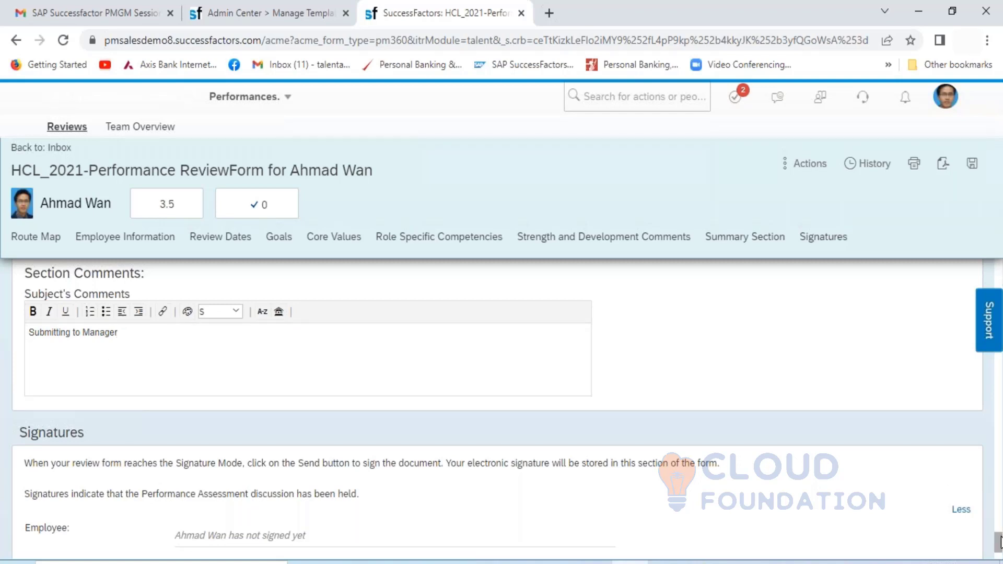
Save the completed review form and try to finalize it.
left_click_drag(999, 544, 999, 550)
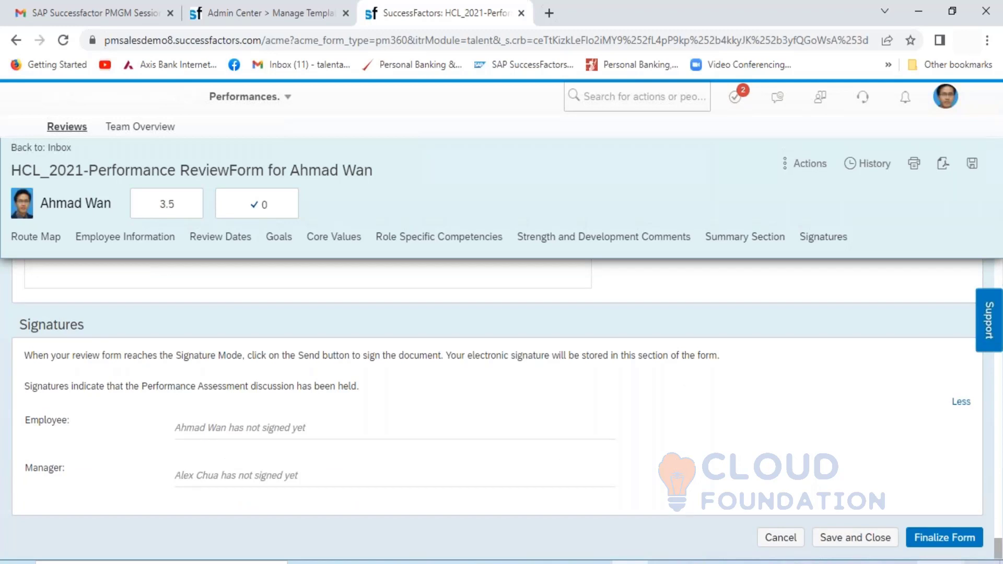
left_click(856, 537)
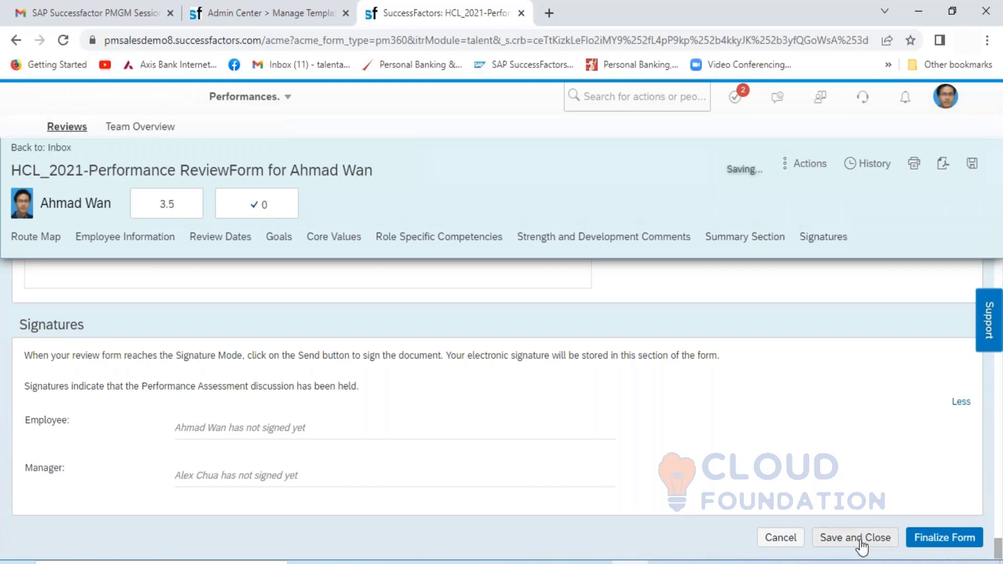
left_click(944, 541)
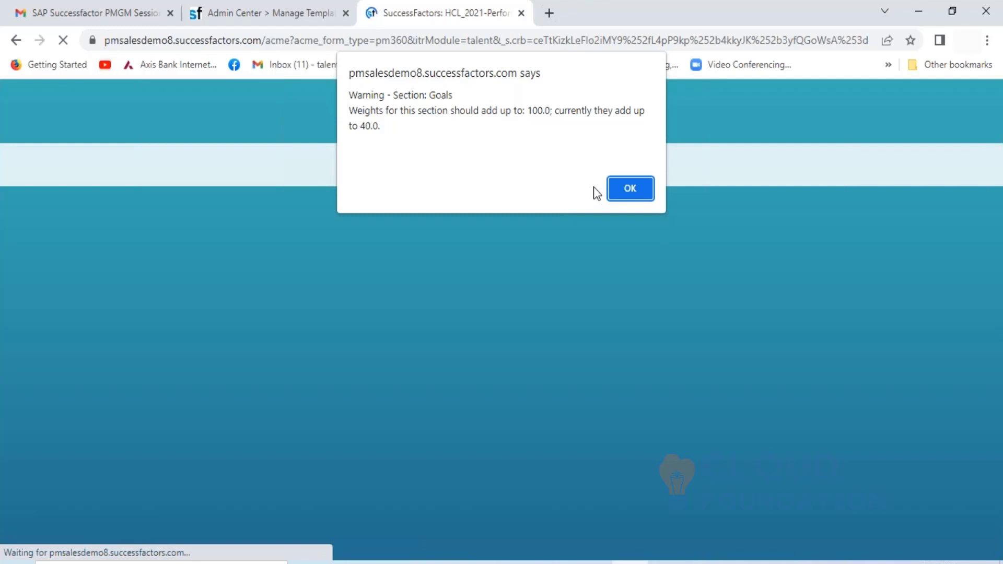
left_click(629, 190)
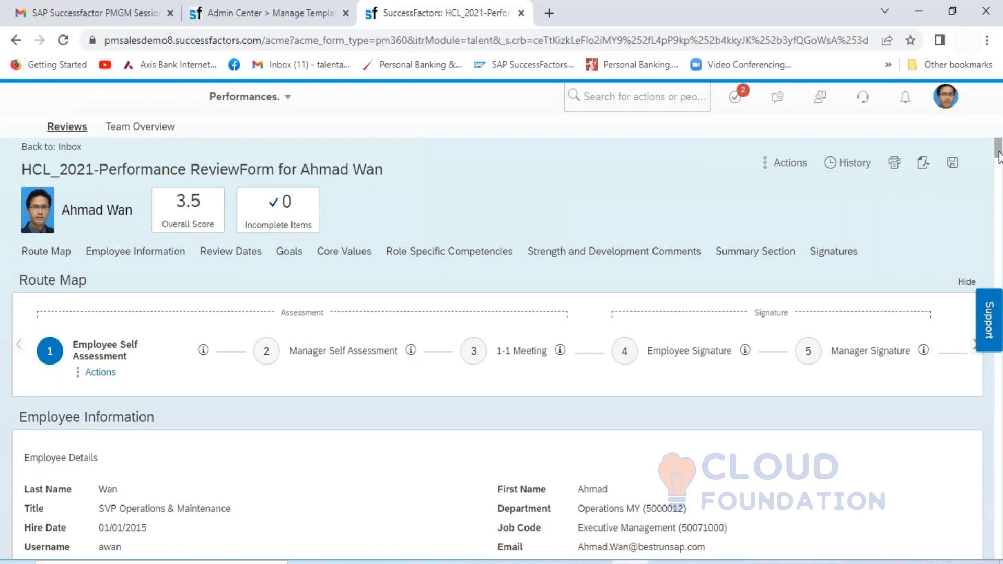
Look through the review form's goals, summary and signature sections and try to finalize the form again.
left_click_drag(999, 154, 998, 172)
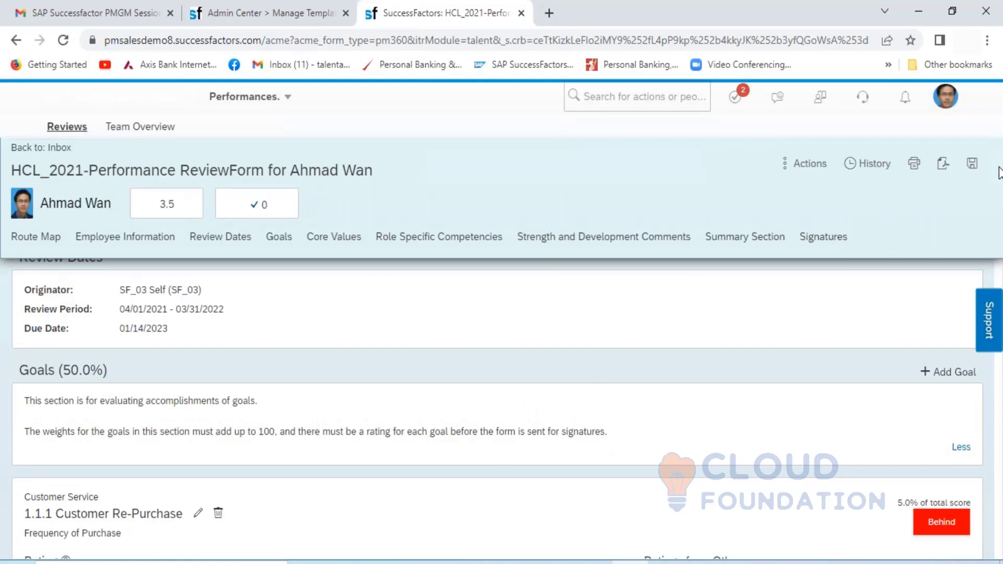
left_click_drag(999, 172, 998, 183)
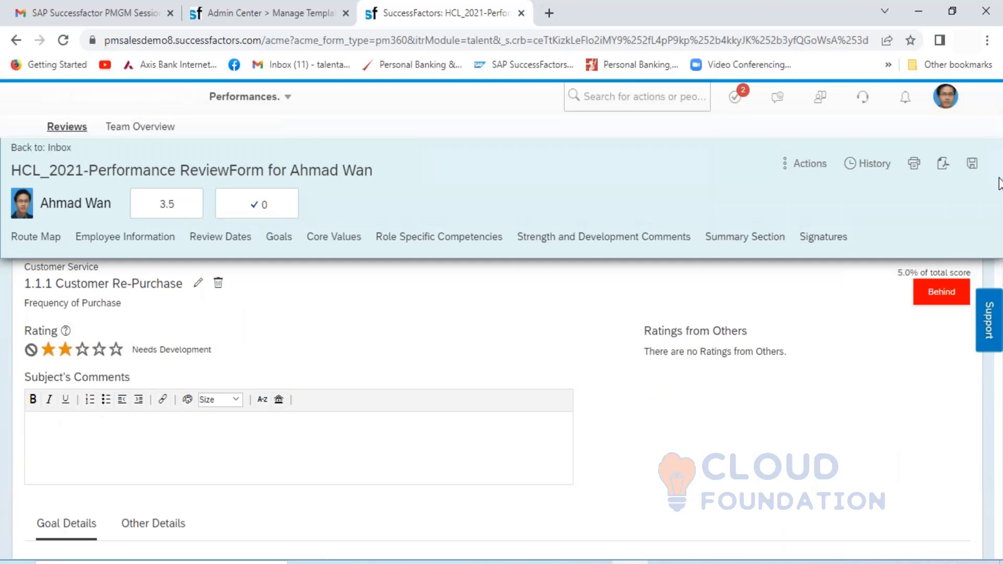
left_click_drag(1000, 182, 999, 204)
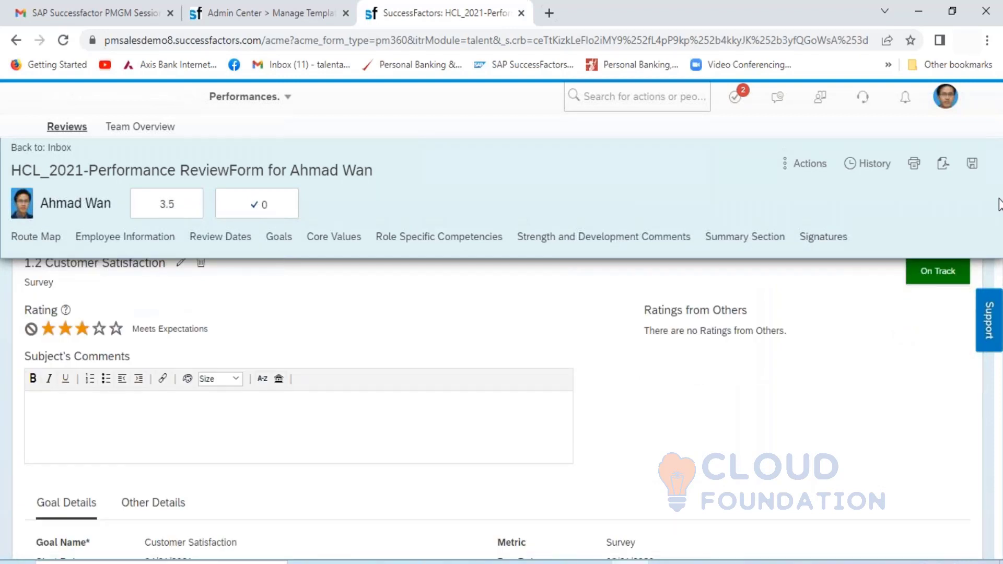
left_click_drag(999, 204, 999, 515)
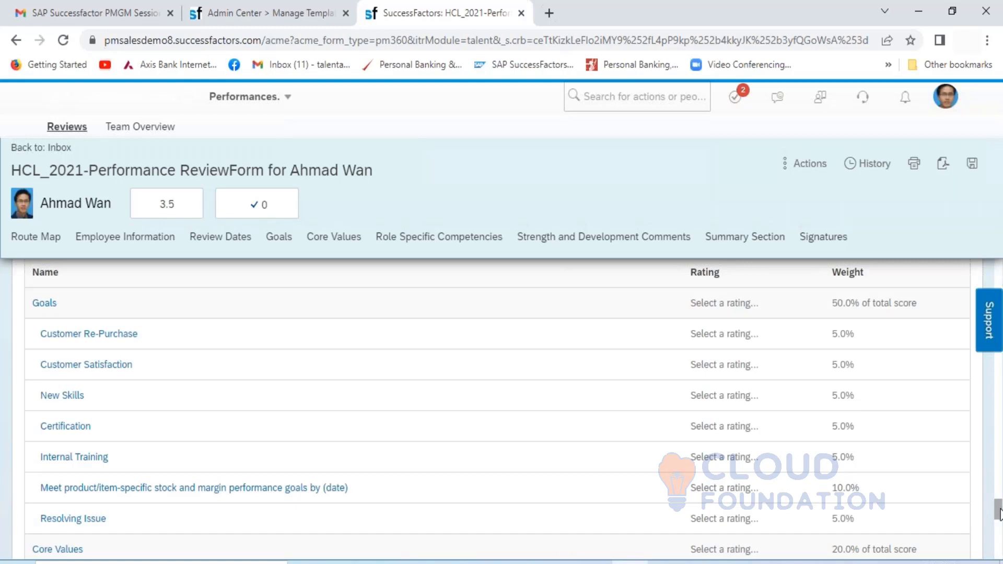
left_click_drag(999, 513, 999, 526)
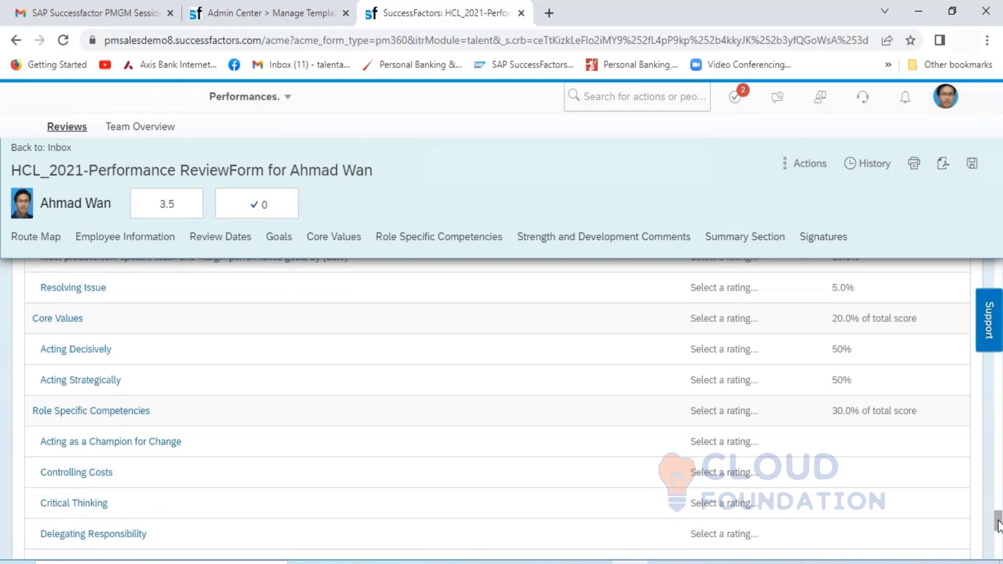
left_click_drag(999, 526, 998, 555)
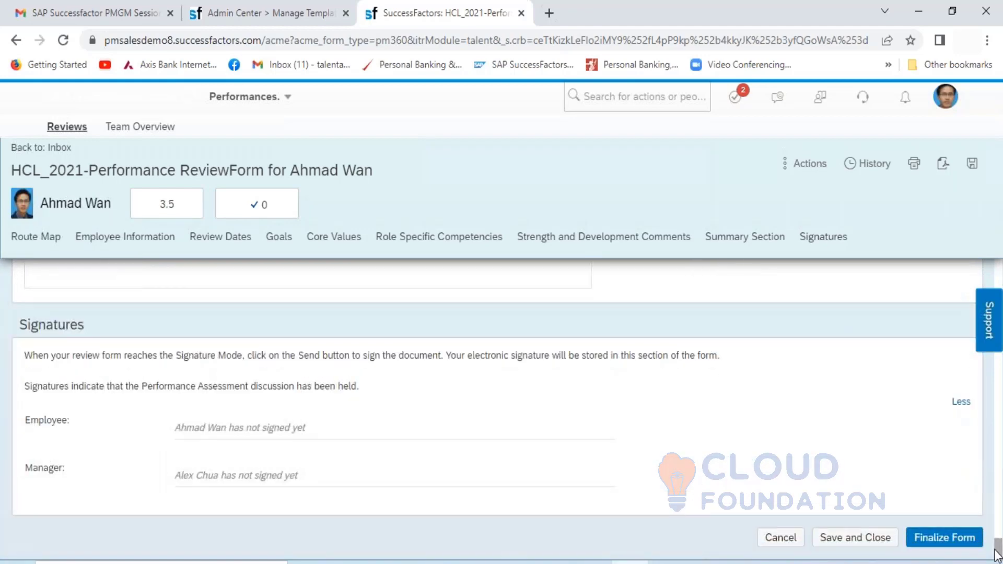
left_click(936, 543)
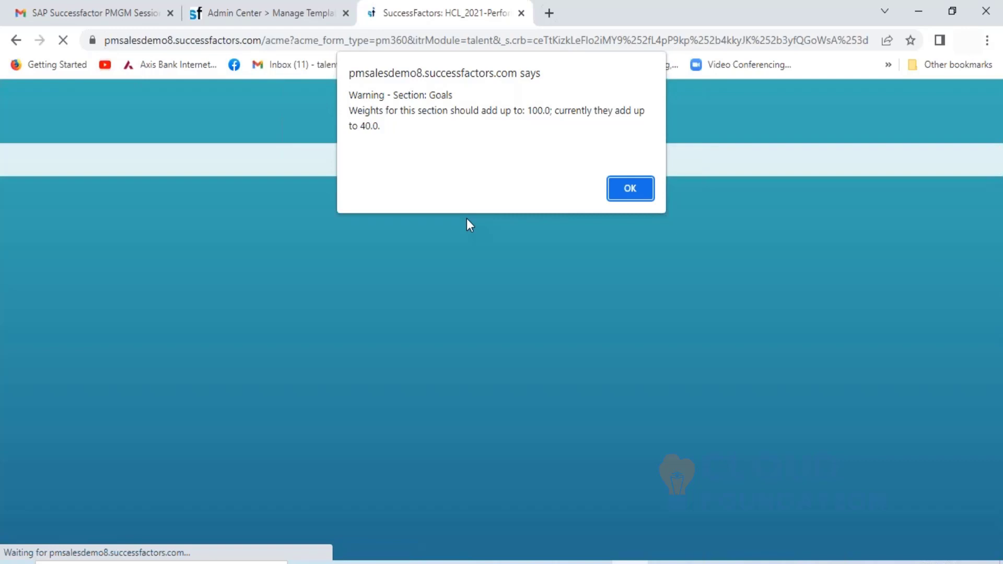
left_click(631, 189)
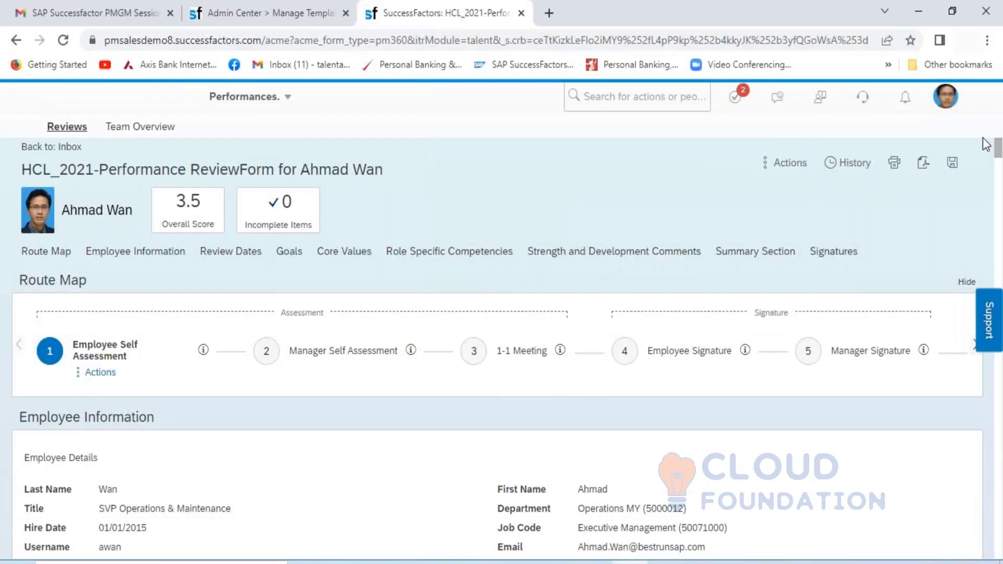
Examine the weighting of the Goals section and its first goal, and check the Overall Score breakdown by section.
left_click_drag(998, 157, 1001, 179)
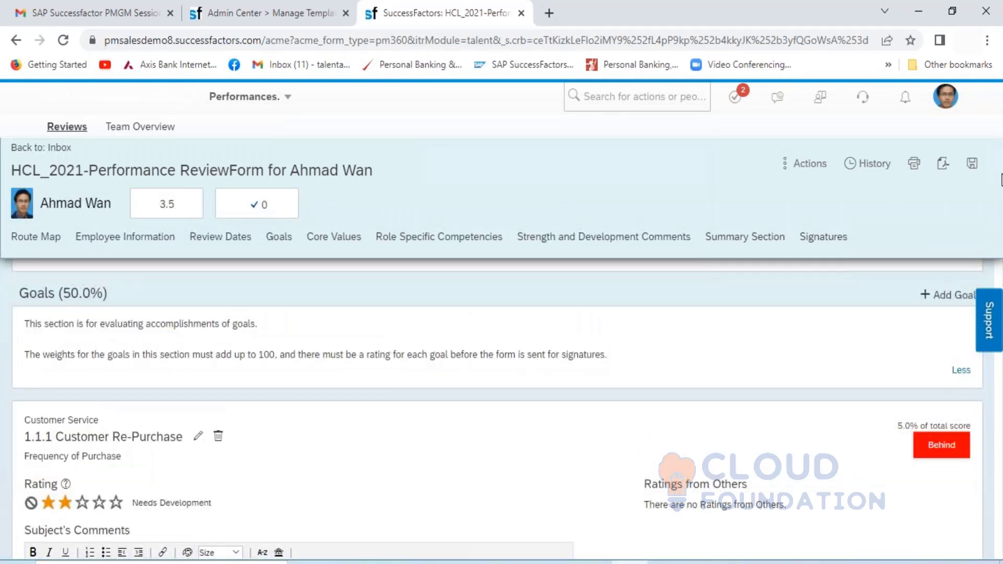
scroll(1001, 180, "down", 1)
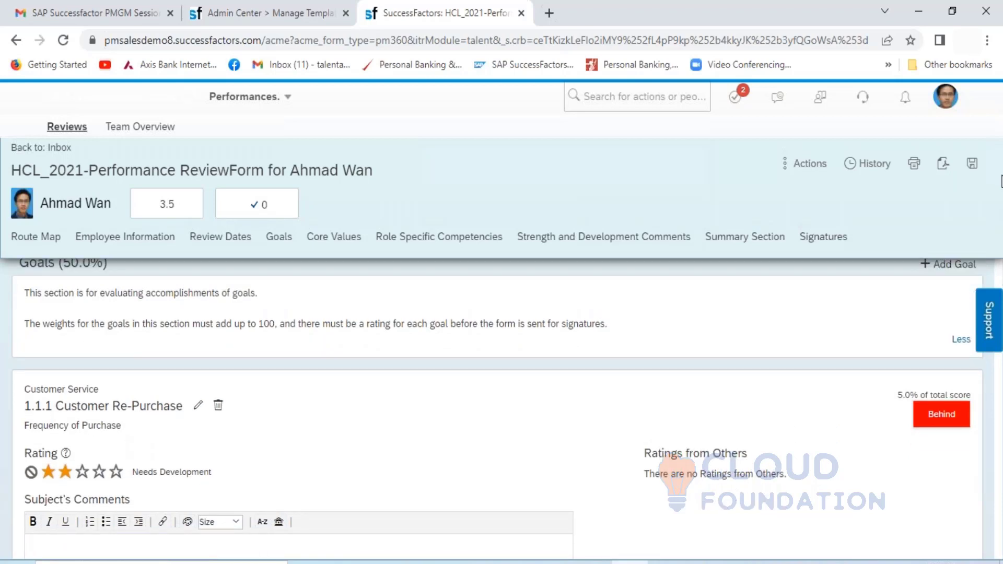
scroll(1002, 183, "down", 2)
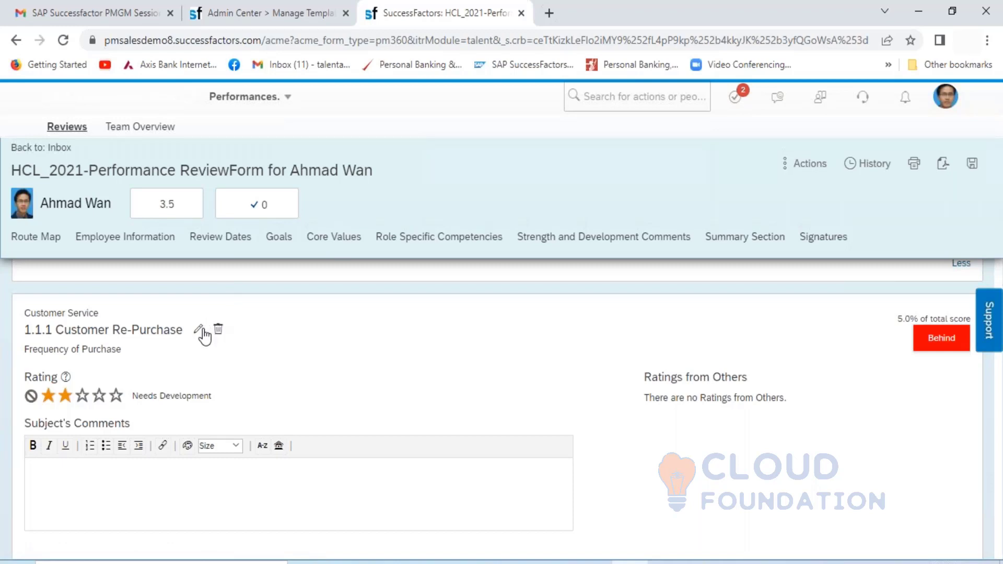
left_click(166, 203)
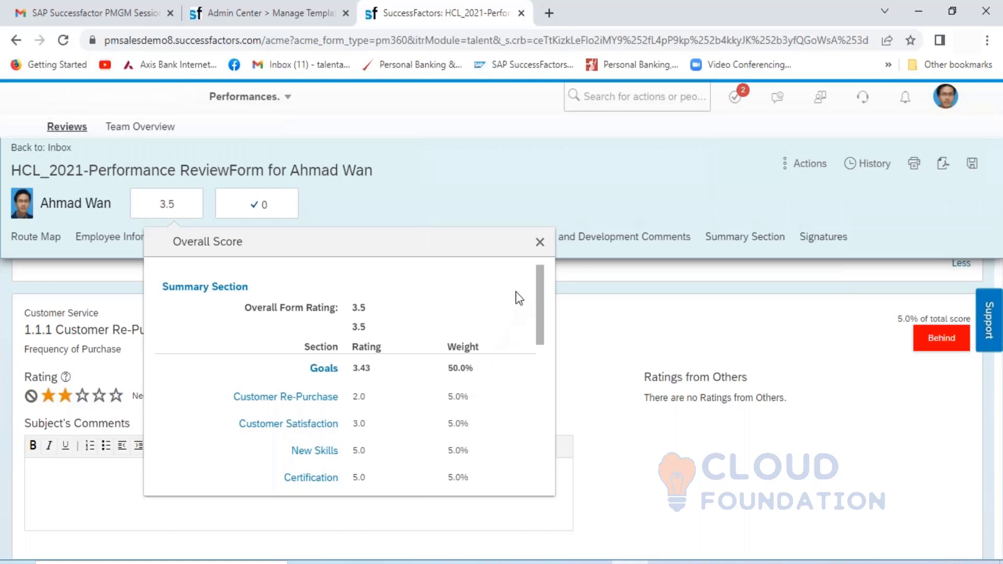
left_click(539, 244)
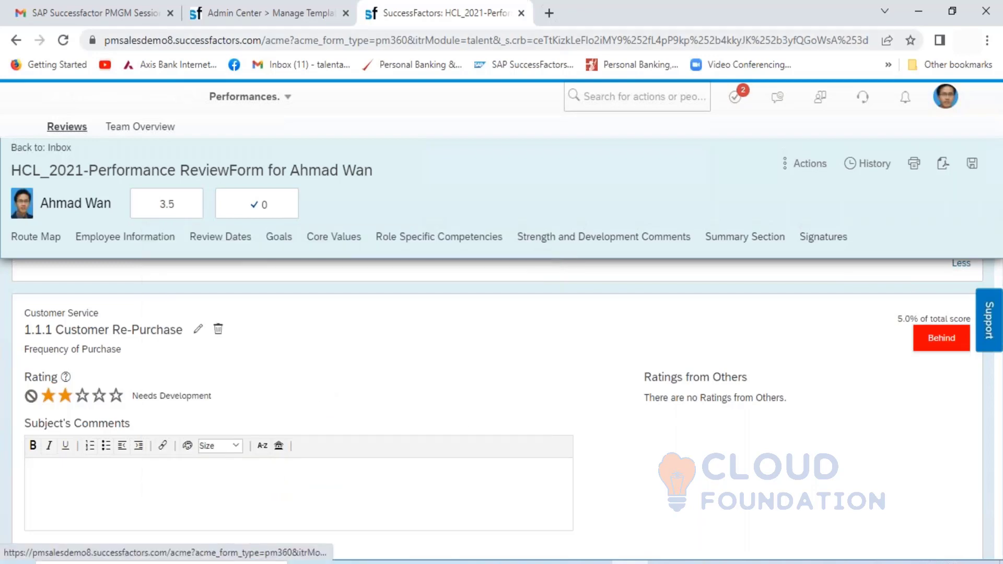
In the HCL_2021-Performance ReviewForm template, set the Goals section's Total Weight to 50 and save the template.
left_click(271, 21)
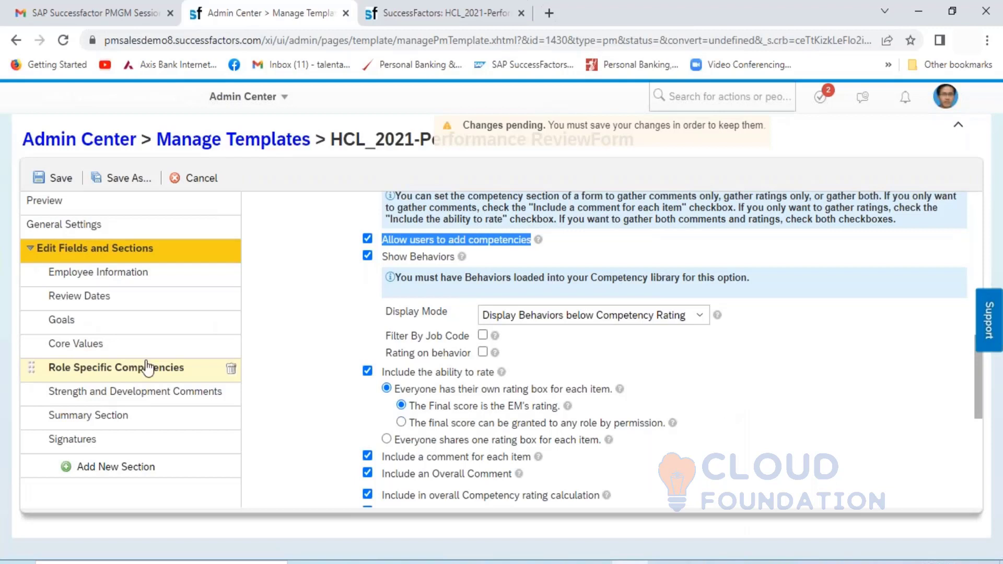
left_click(62, 320)
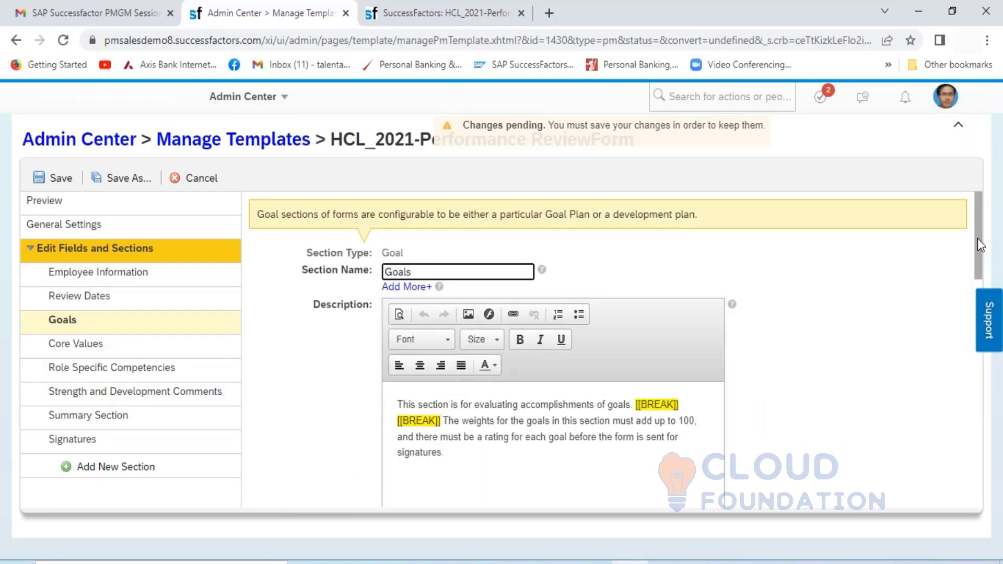
left_click_drag(977, 238, 986, 473)
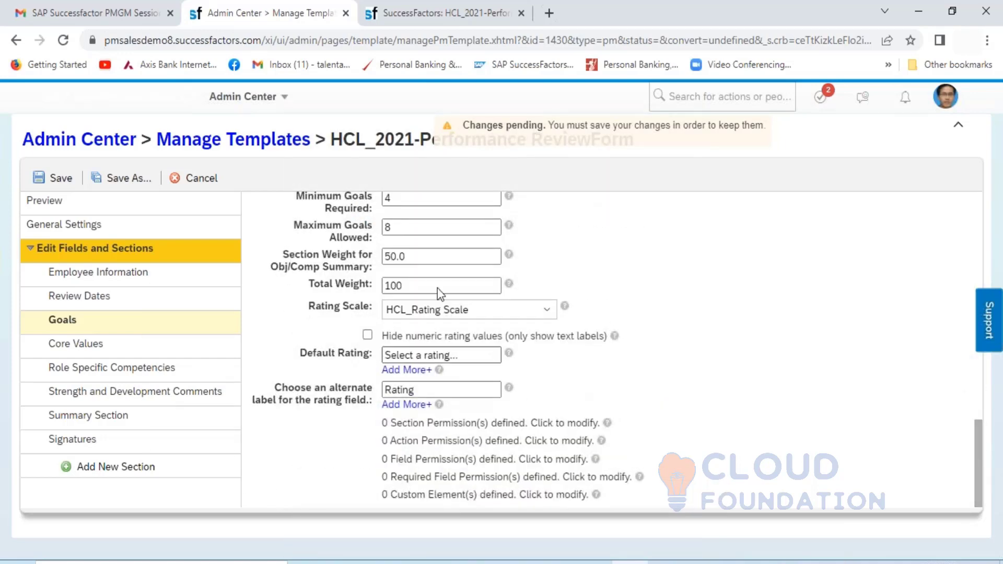
left_click(424, 281)
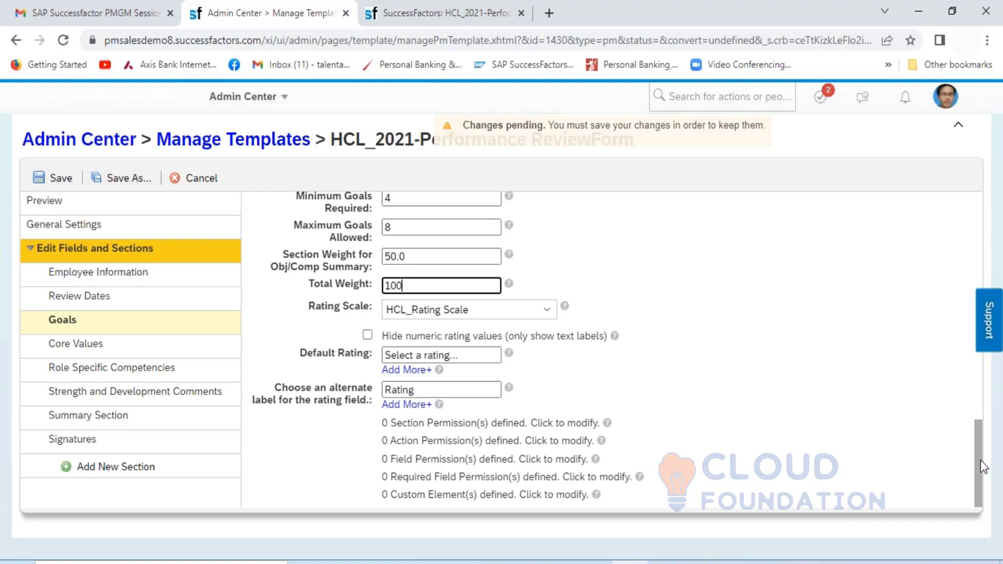
key("BackSpace")
key("BackSpace")
key("BackSpace")
type("50")
left_click(54, 178)
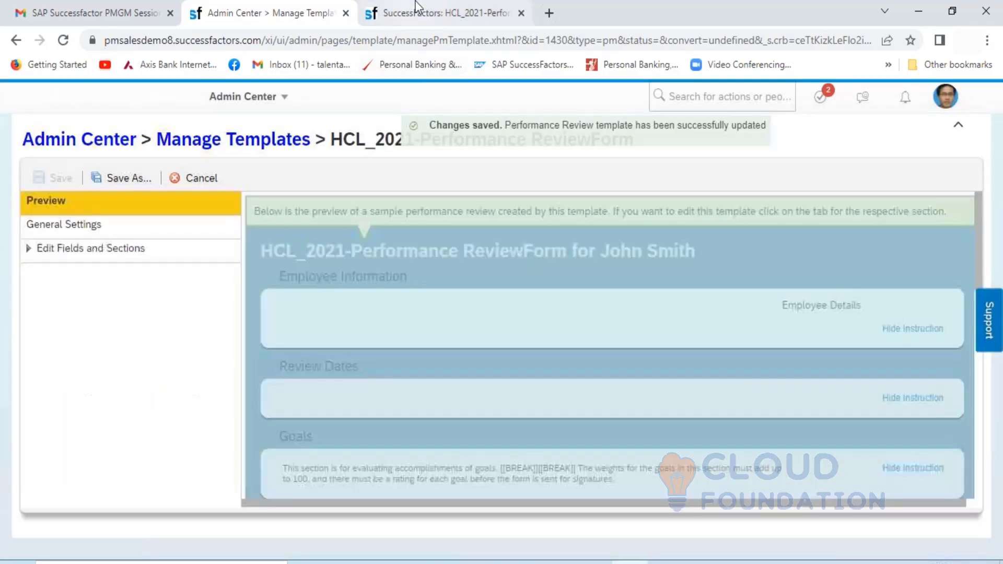
Leave the employee's proxy session and return to the administrator's own account.
left_click(428, 11)
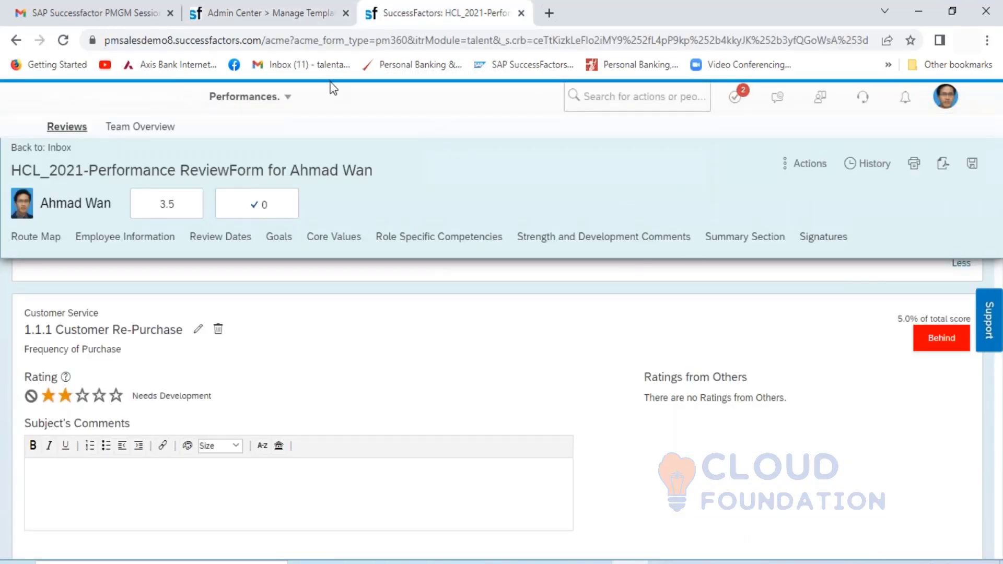
left_click(280, 16)
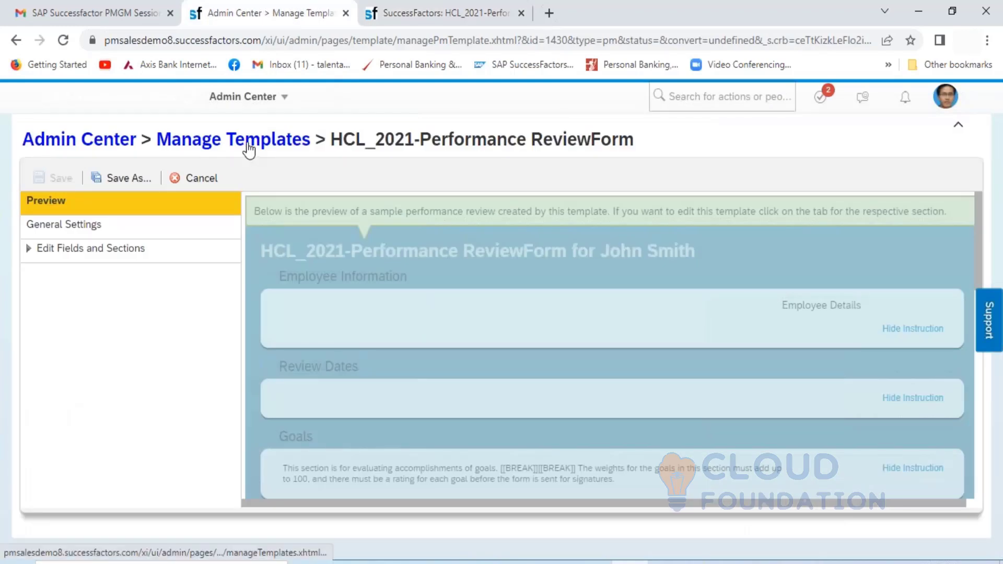
left_click(282, 105)
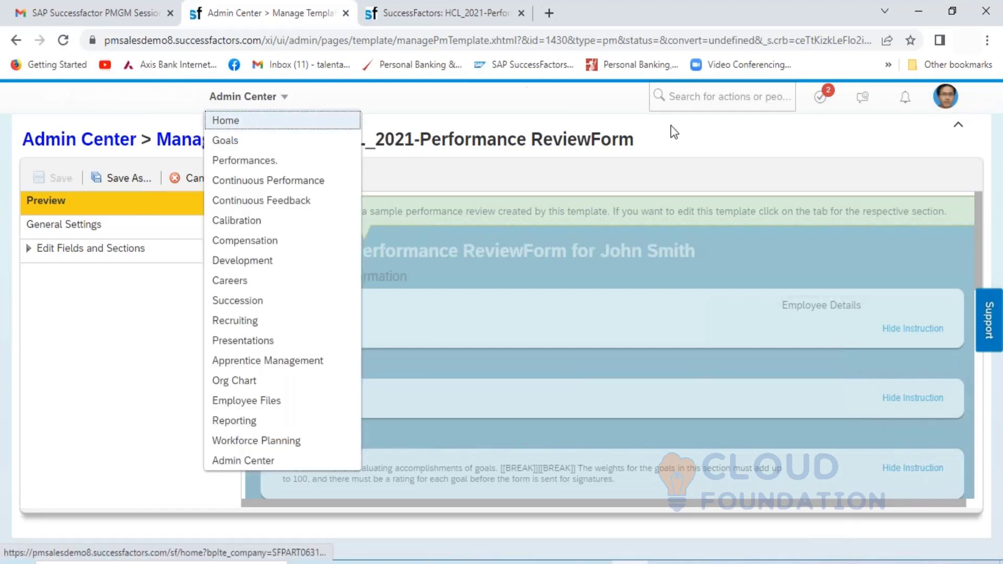
left_click(254, 461)
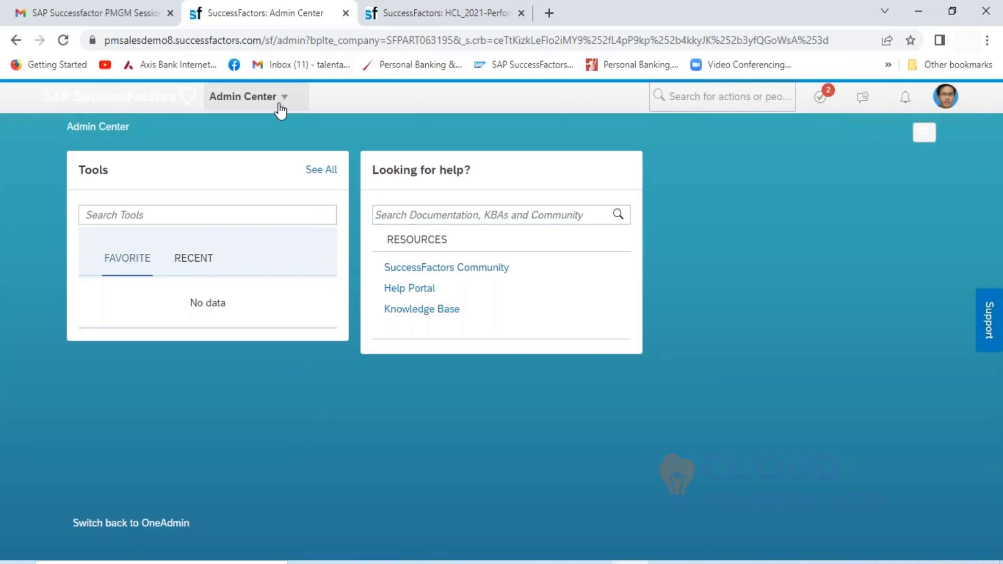
left_click(950, 106)
left_click(759, 171)
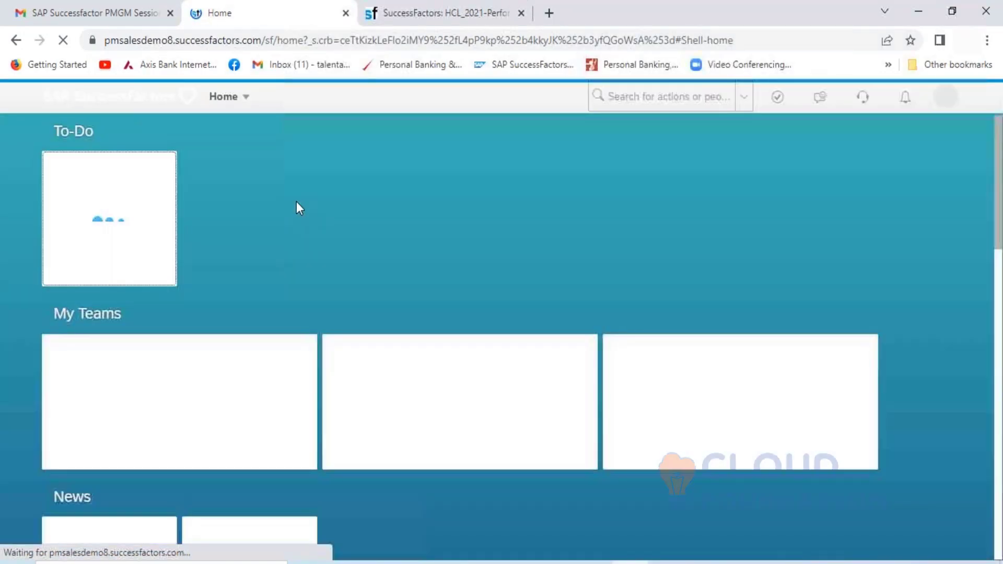
Open the Admin Center from the administrator account and switch it back to the OneAdmin view.
left_click(248, 102)
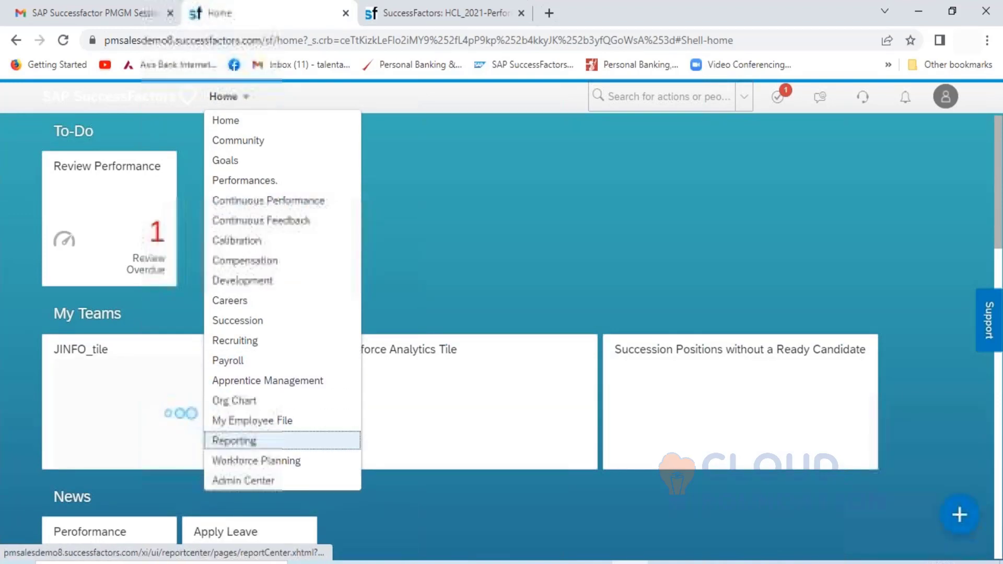
left_click(243, 481)
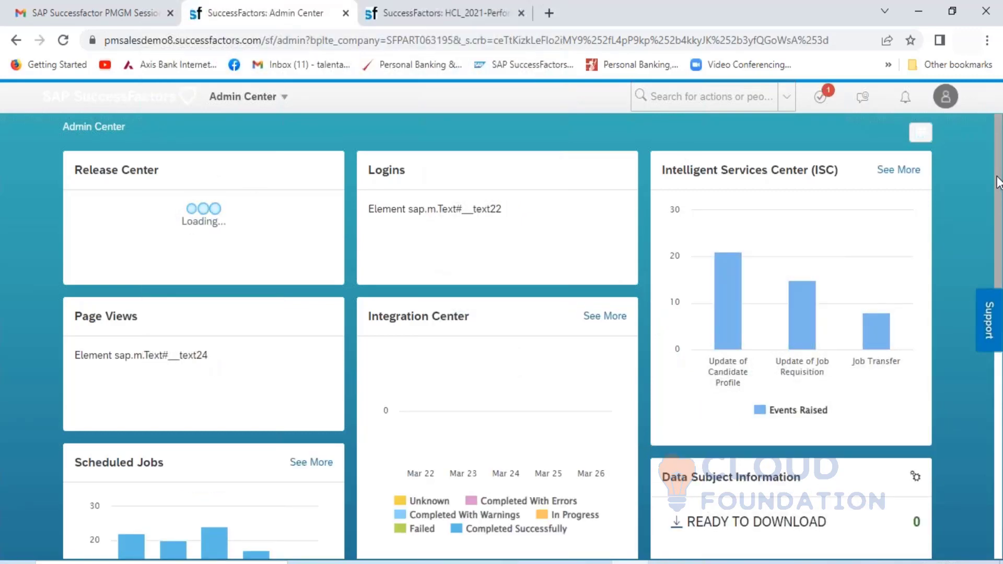
scroll(977, 392, "down", 8)
scroll(975, 439, "down", 1)
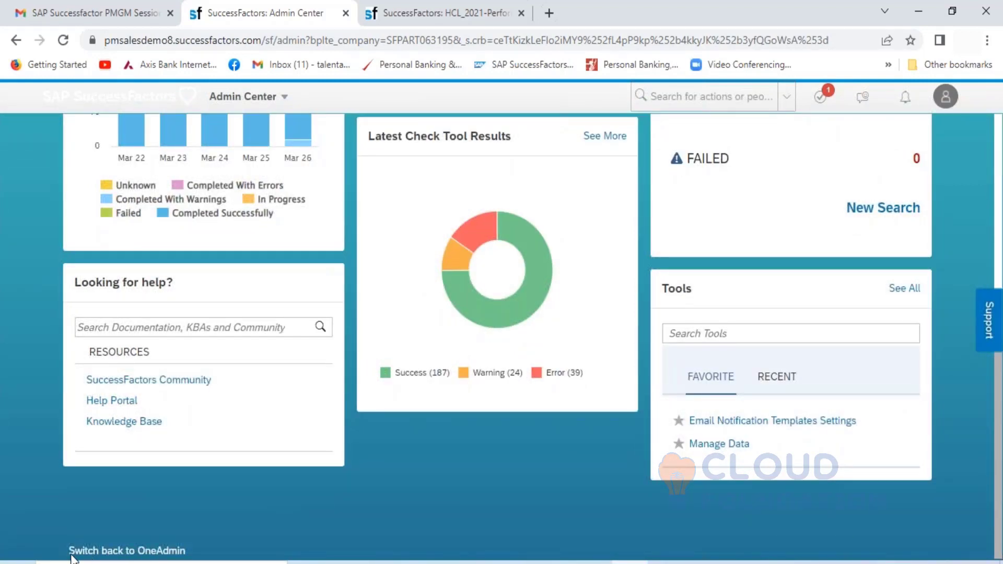
scroll(42, 558, "up", 5)
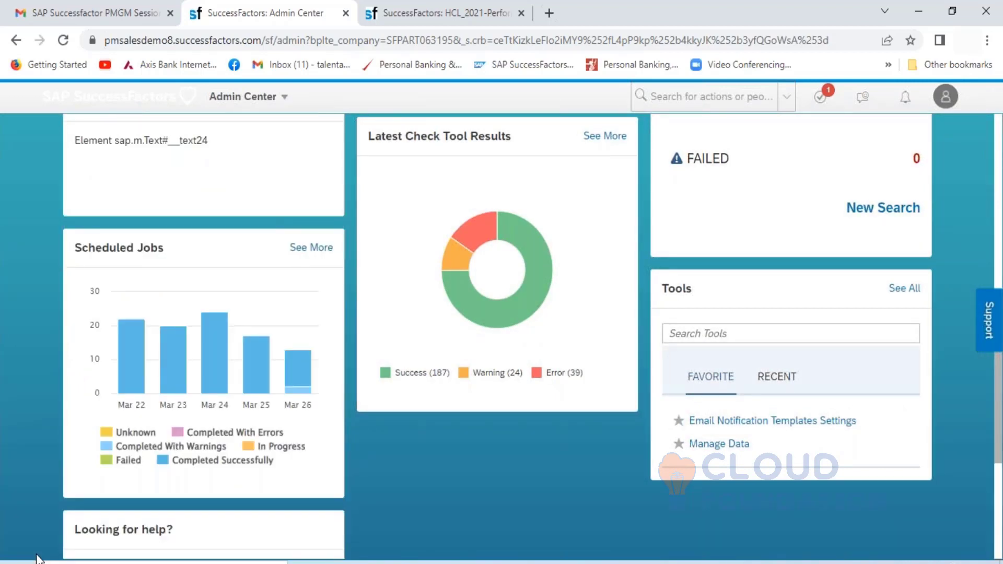
left_click(39, 558)
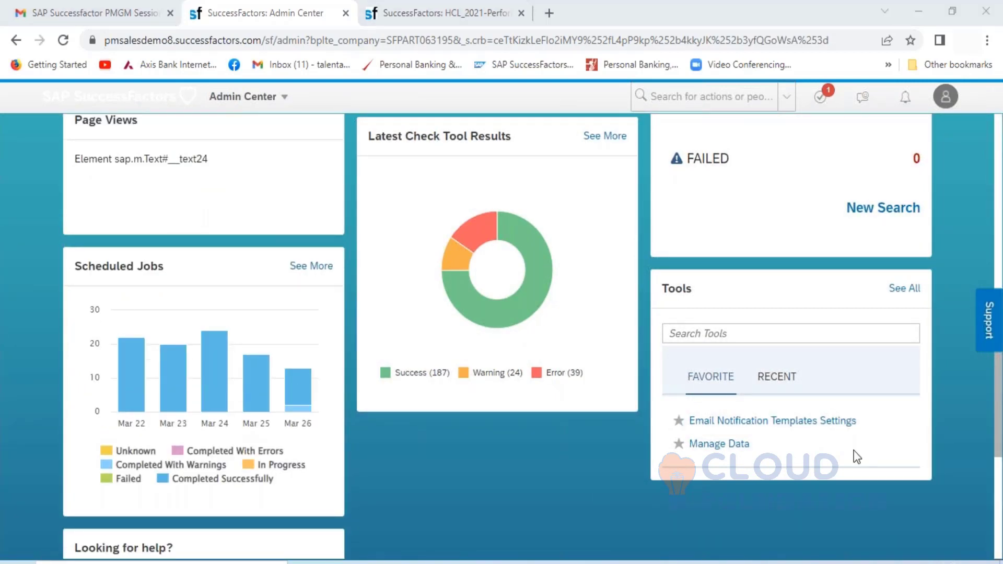
left_click_drag(999, 384, 999, 491)
left_click(151, 553)
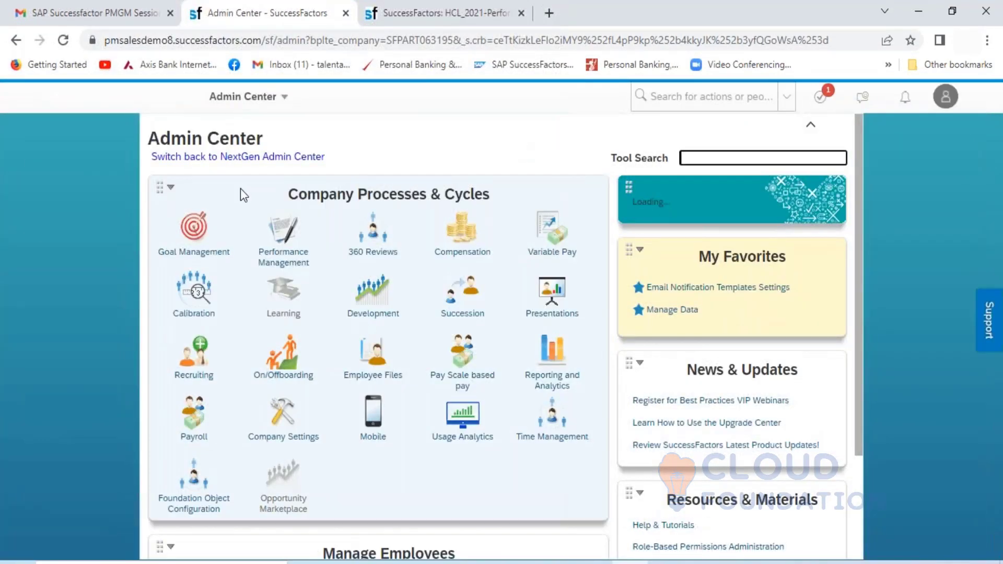
Start a Performance Management form launch with the HCL_2021-Performance ReviewForm template, keep the one-time launch as Now, and proceed to the review period.
left_click(292, 264)
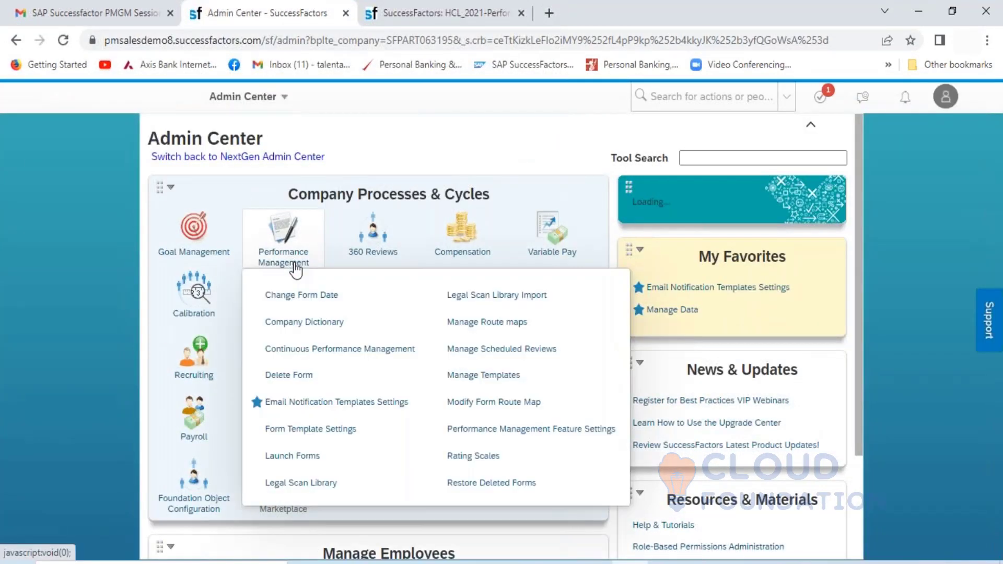
left_click(302, 457)
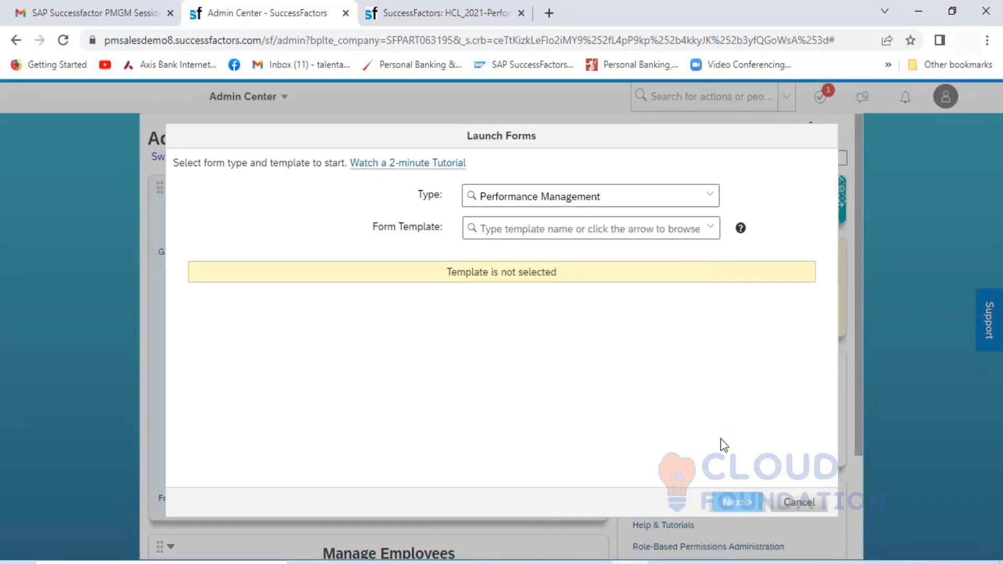
left_click(711, 229)
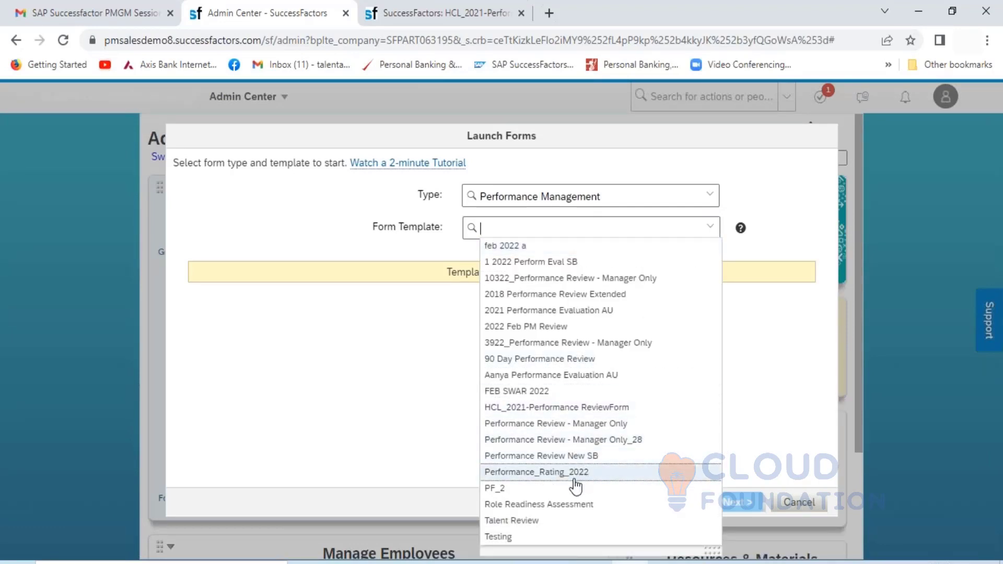
left_click(596, 408)
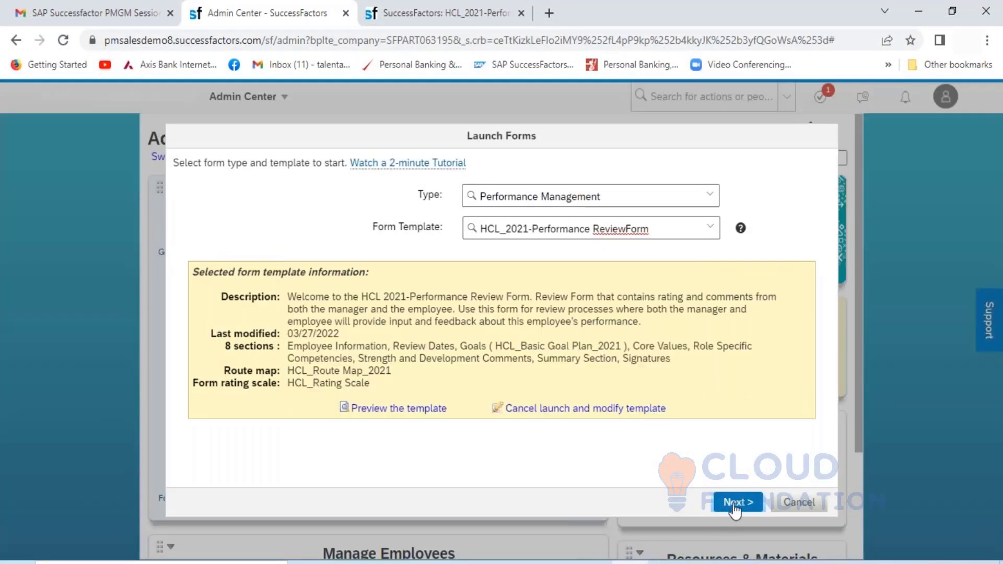
left_click(735, 503)
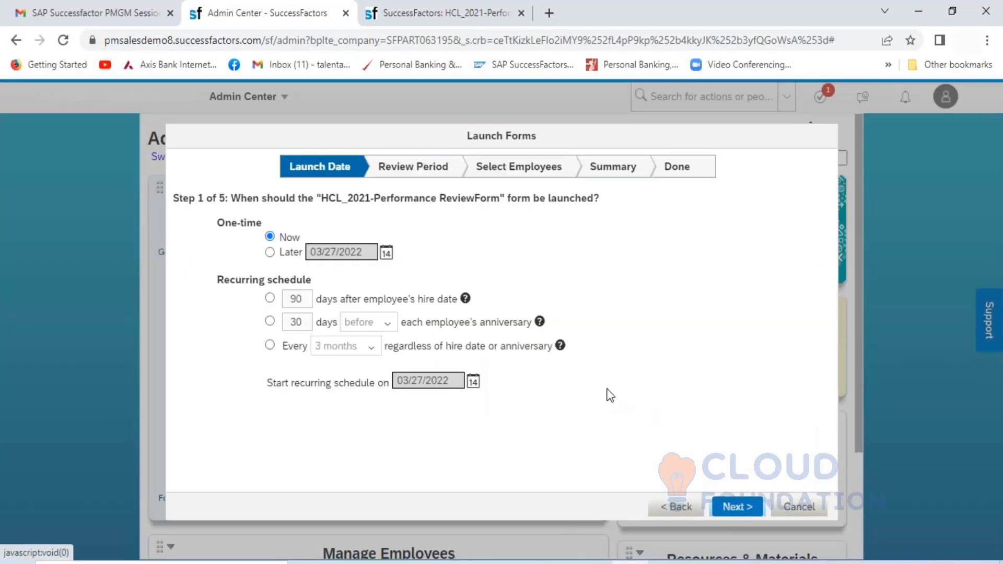
left_click(737, 510)
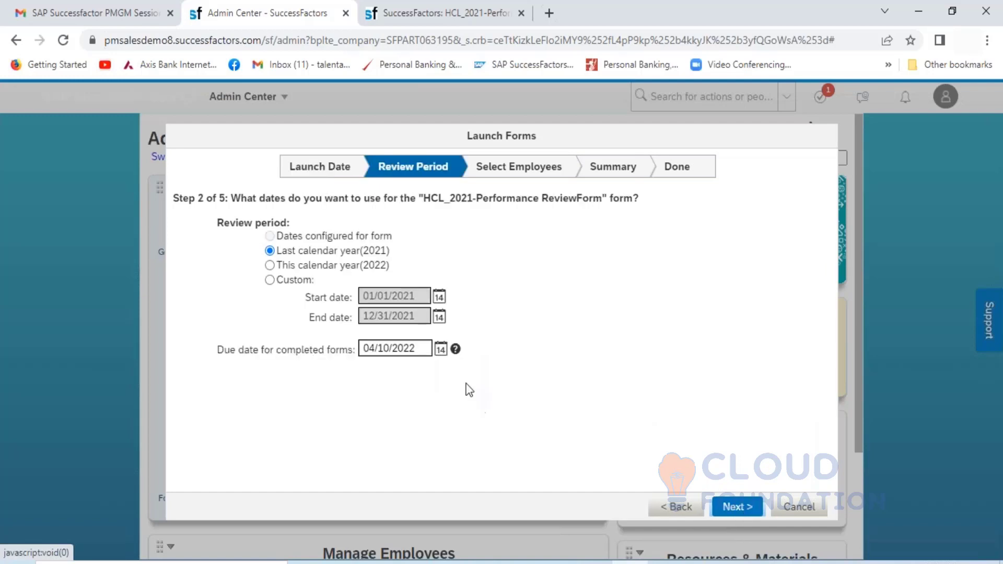
Choose a custom review period for the form launch and set its start date to 04/01/2021.
left_click(271, 281)
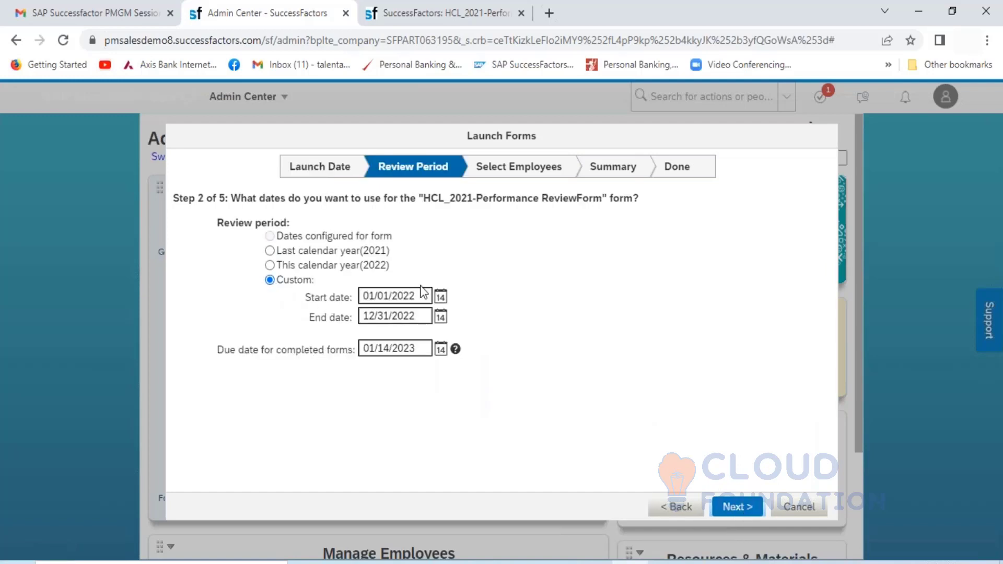
left_click(441, 297)
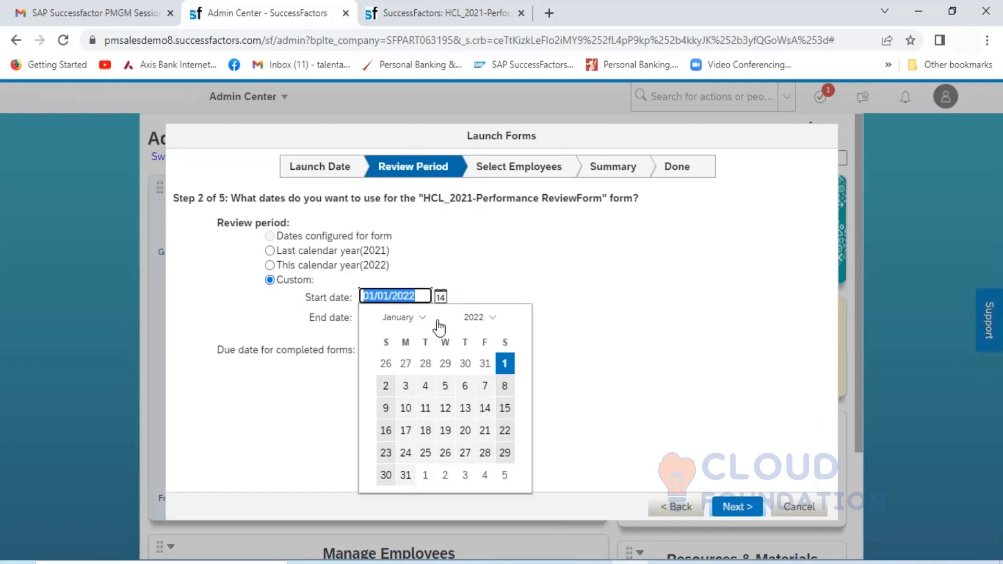
left_click(475, 319)
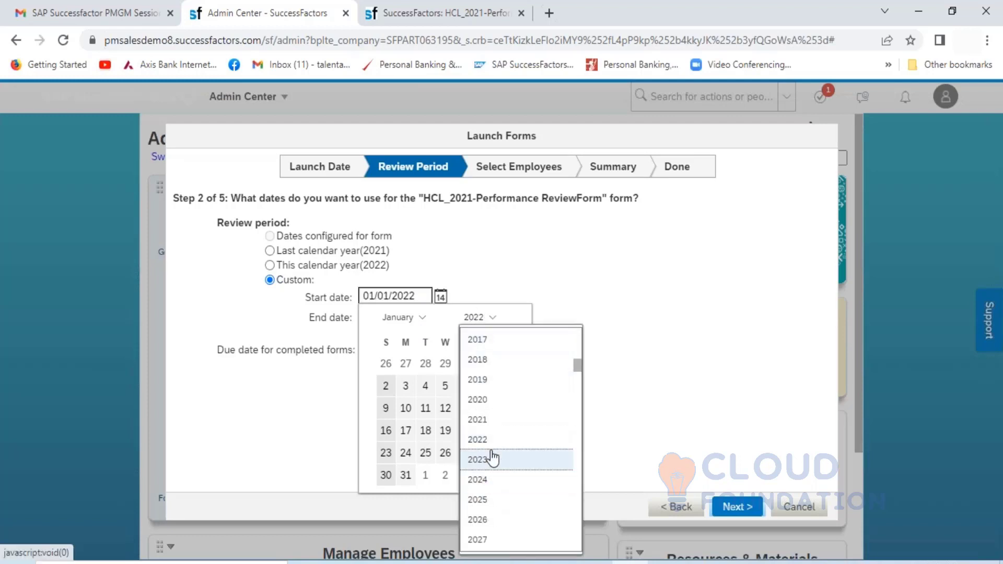
left_click(483, 420)
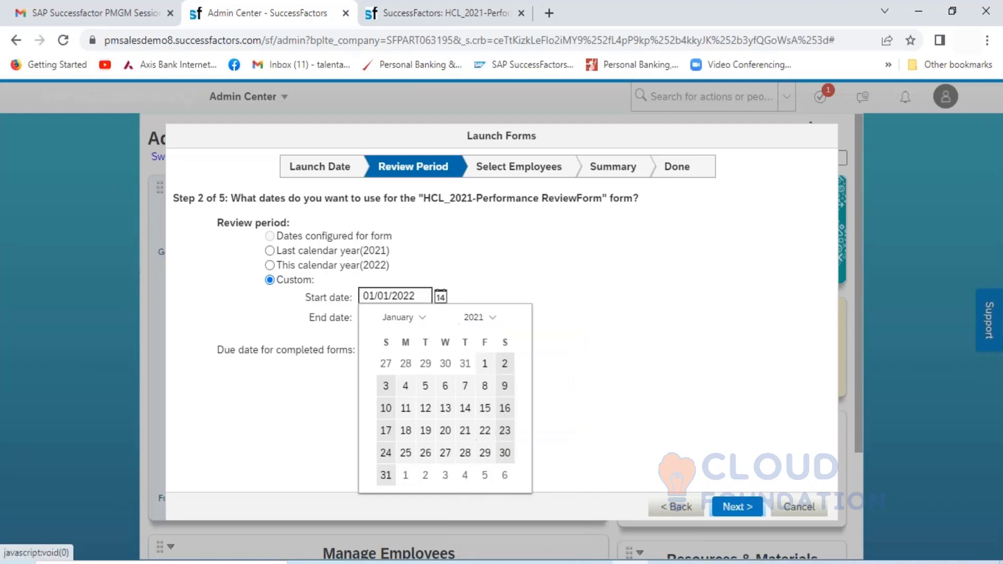
left_click(402, 318)
left_click(412, 407)
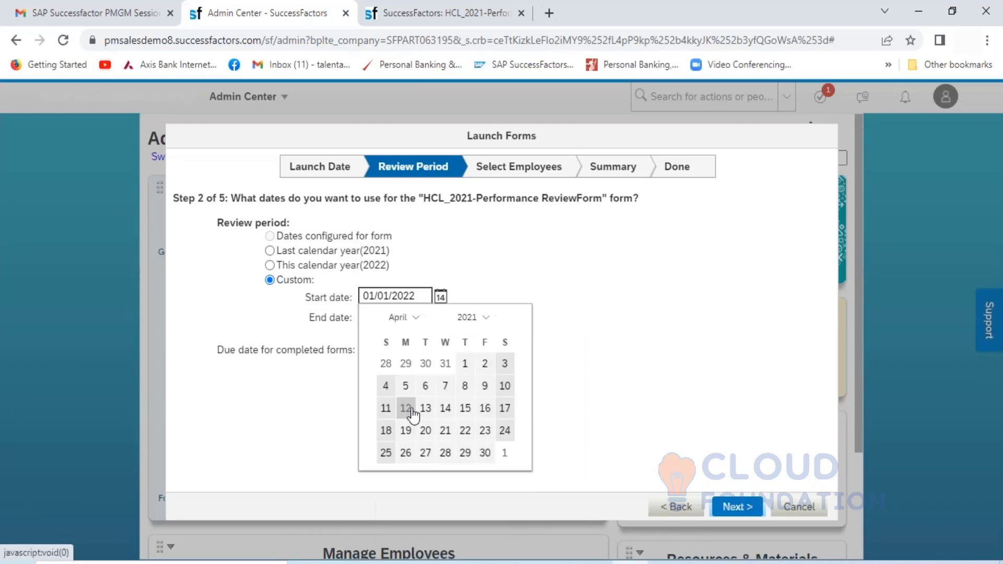
left_click(468, 366)
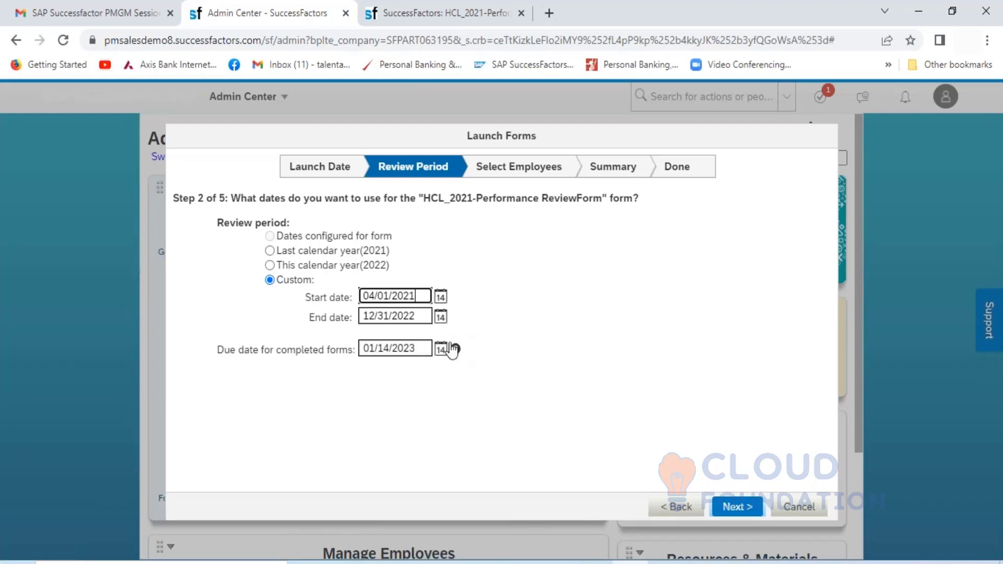
Set the review period's end date to 03/31/2022 and proceed to the employee selection.
left_click(441, 322)
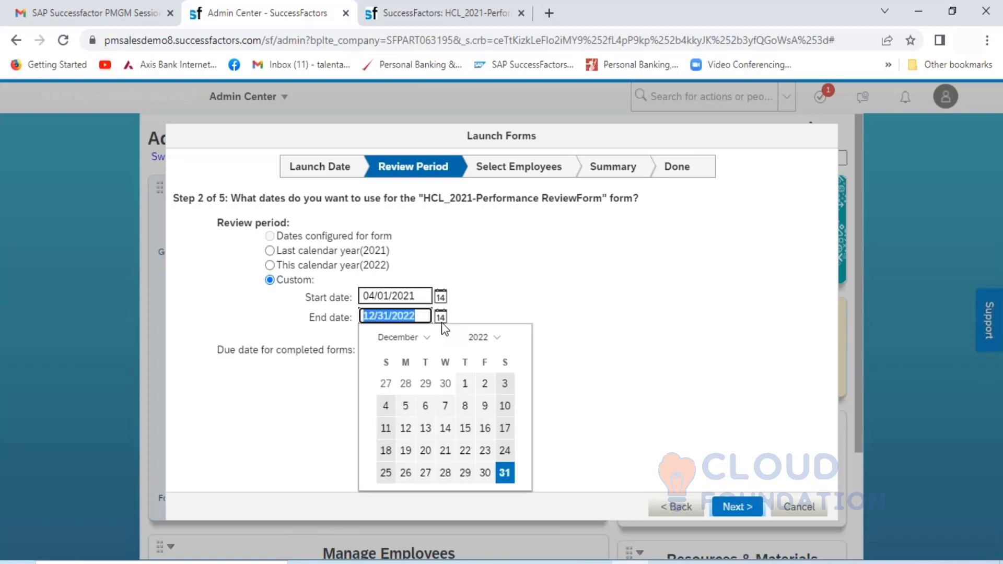
left_click(408, 340)
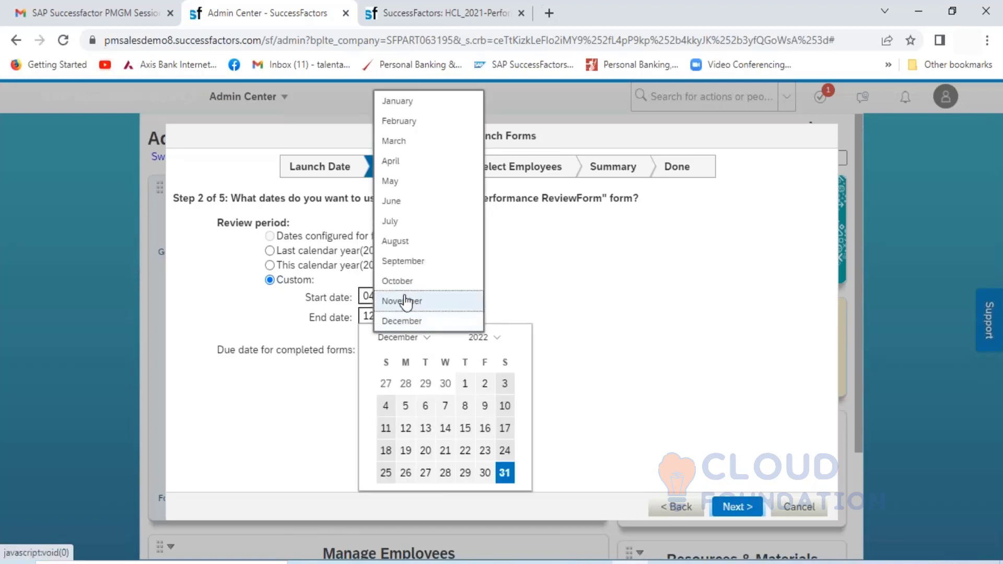
left_click(403, 141)
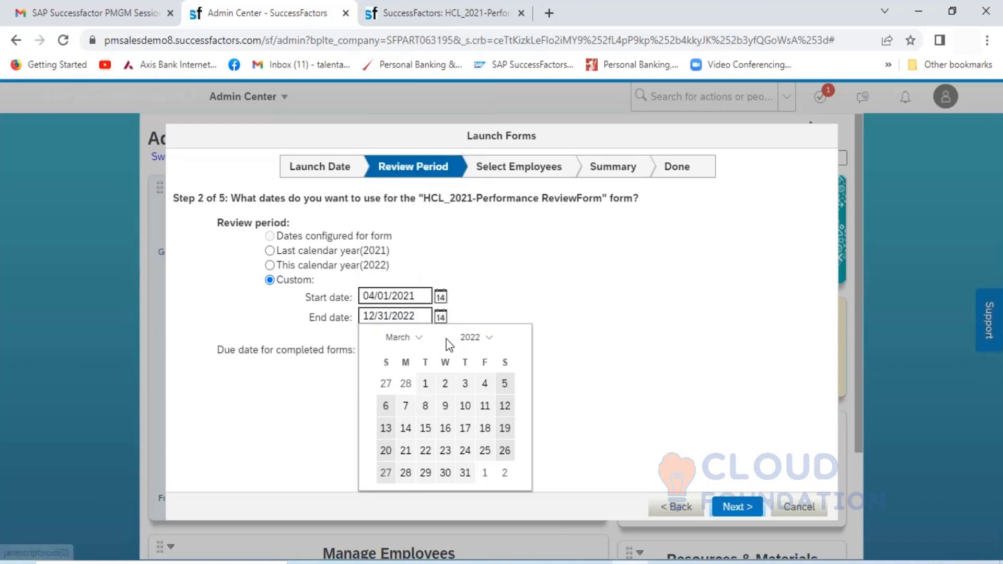
left_click(466, 474)
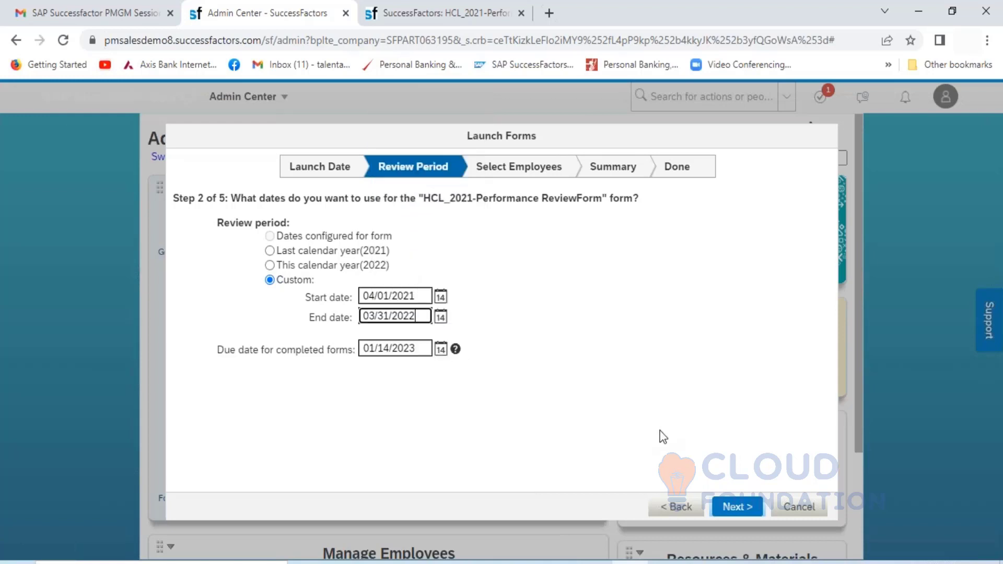
left_click(741, 510)
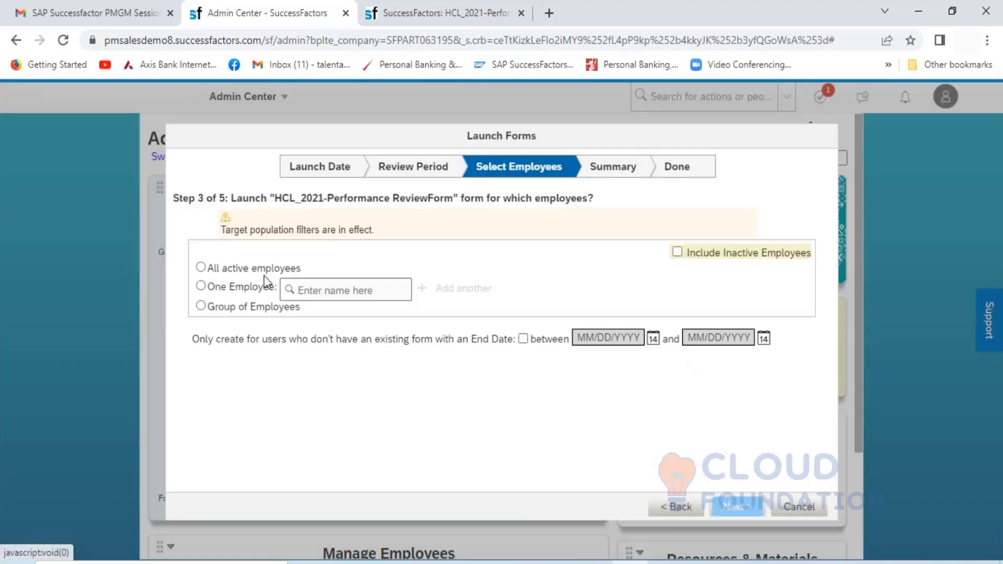
Restrict the launch to one employee, add the SVP Operations & Maintenance in Kuala Lumpur, and proceed to the summary.
left_click(201, 286)
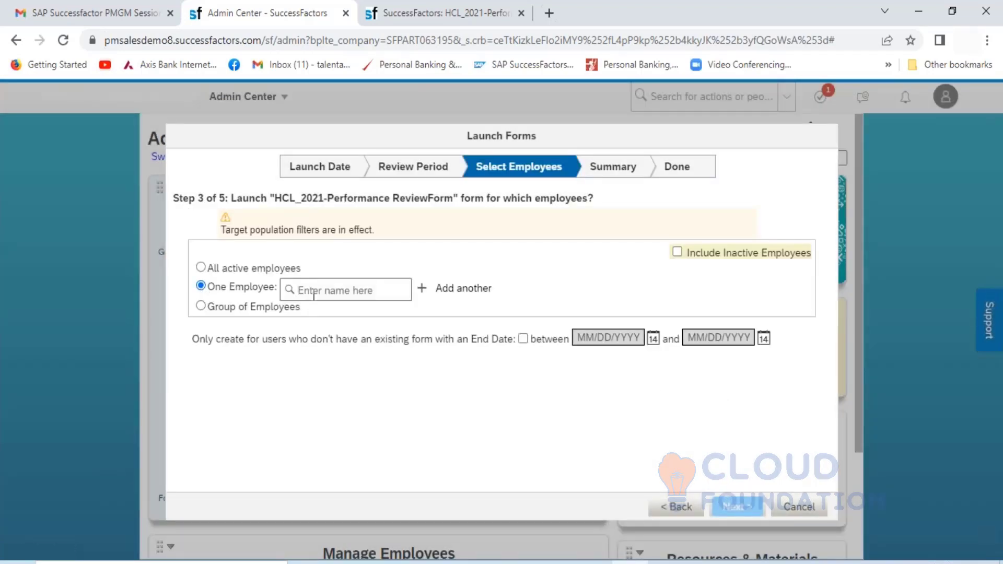
type("Ahmad")
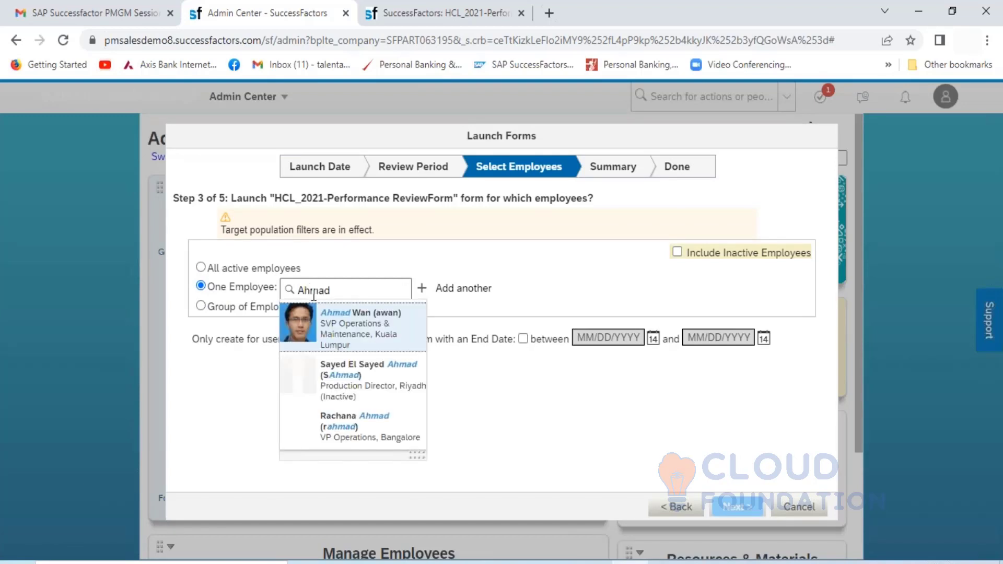
left_click(347, 337)
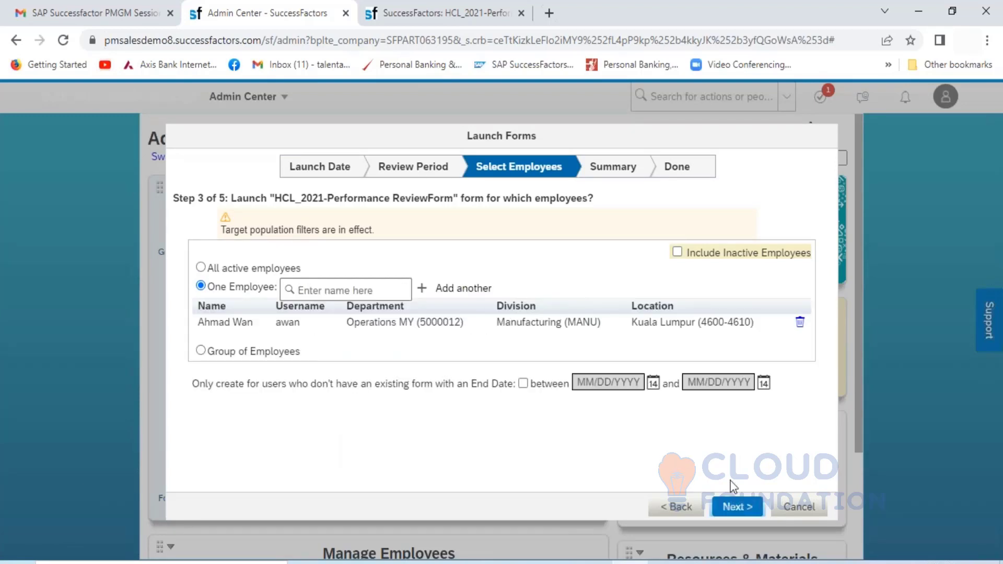
left_click(739, 508)
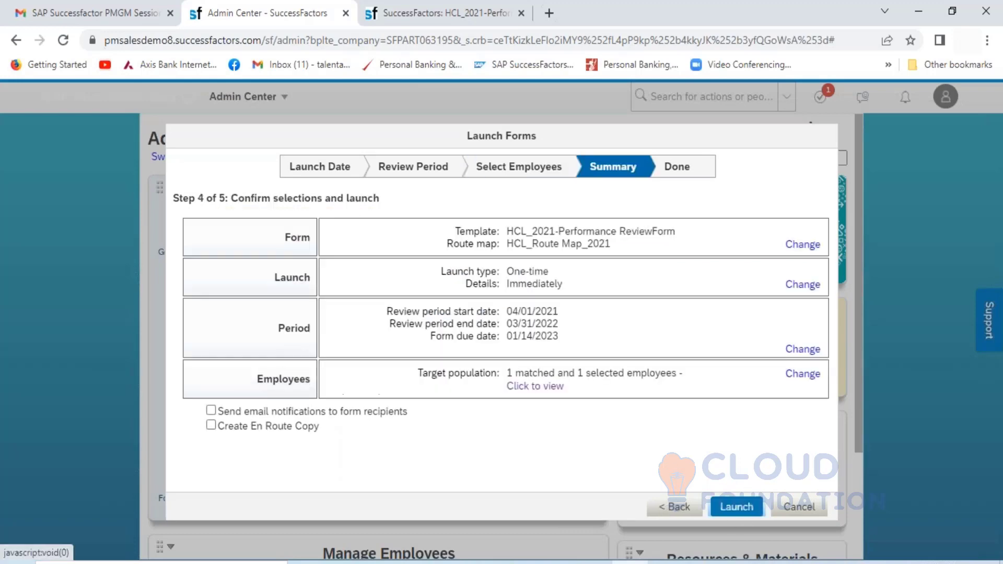
Launch the HCL_2021-Performance ReviewForm, confirm the launch, and close the finished launch wizard.
left_click(737, 507)
left_click(594, 421)
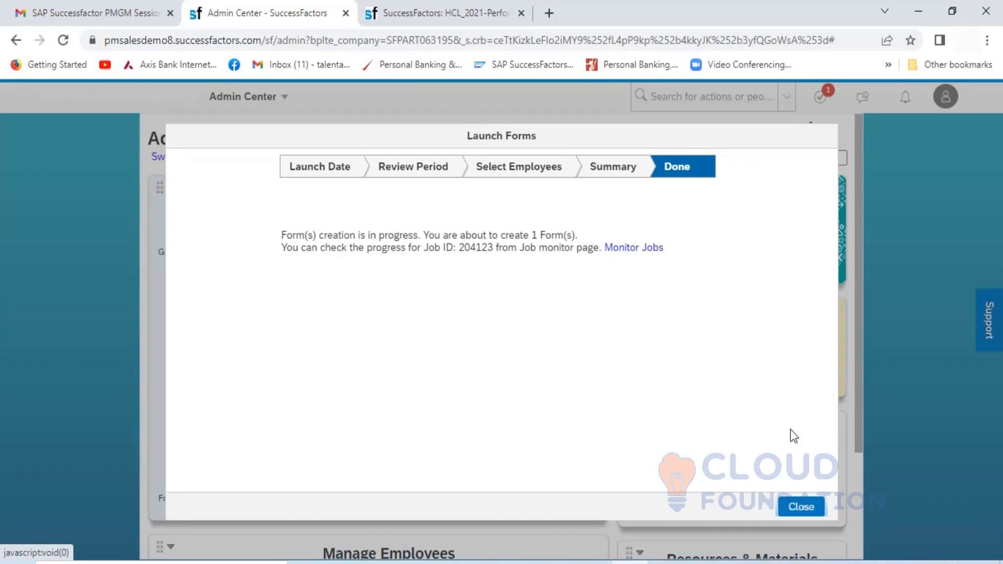
left_click(801, 507)
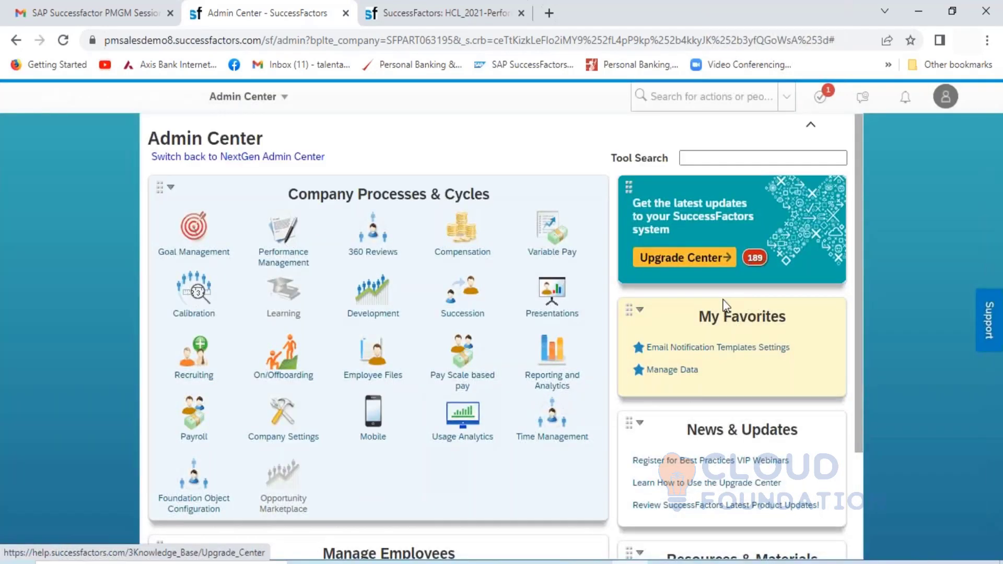
Start a proxy session as the SVP Operations & Maintenance employee by choosing the employee as target user.
left_click(946, 99)
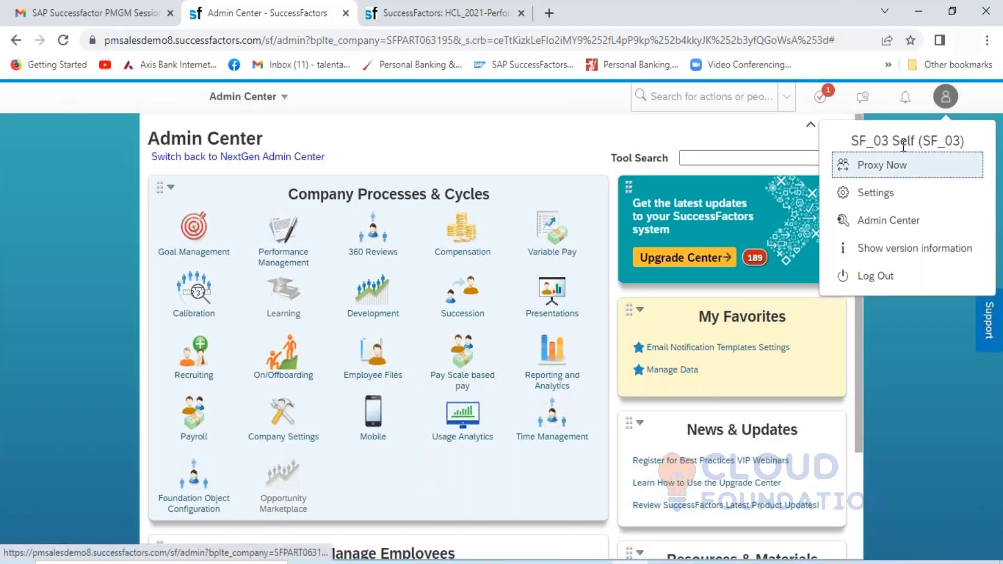
left_click(875, 172)
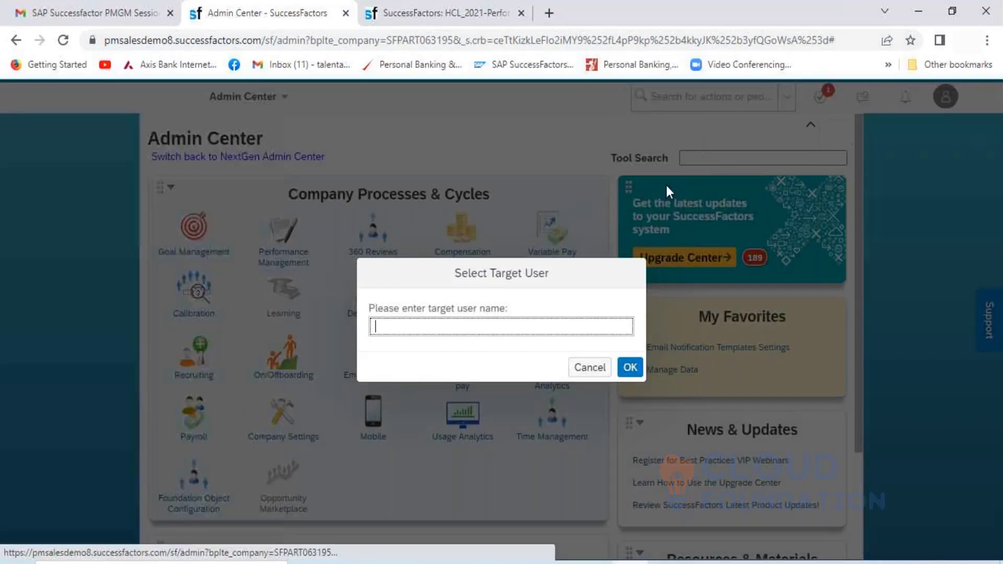
left_click(477, 327)
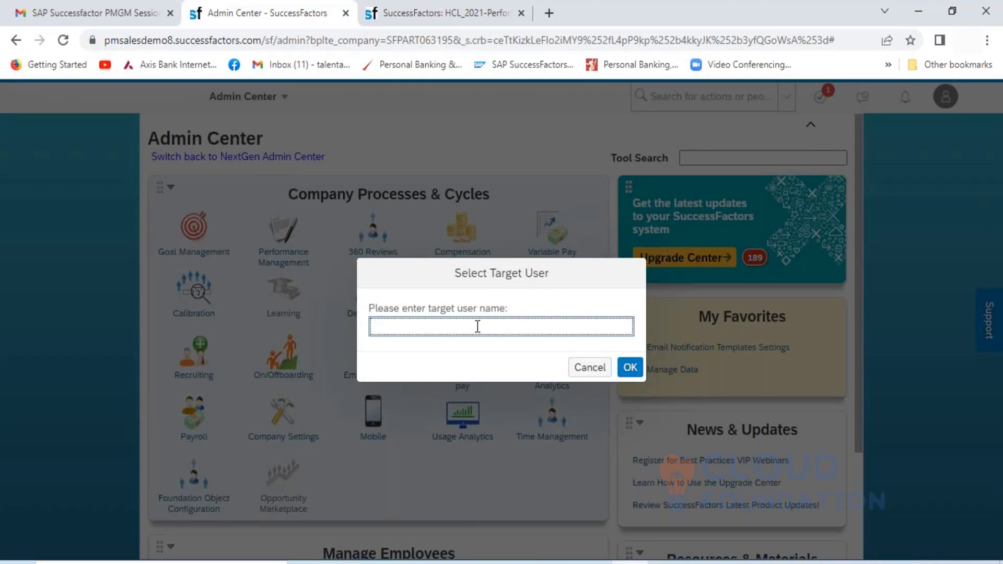
type("ahmad")
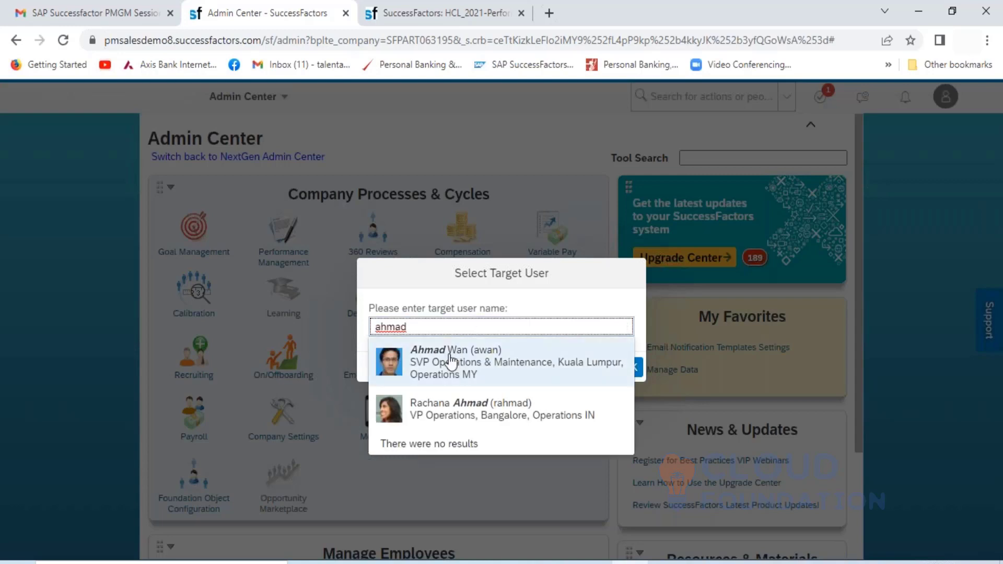
left_click(447, 358)
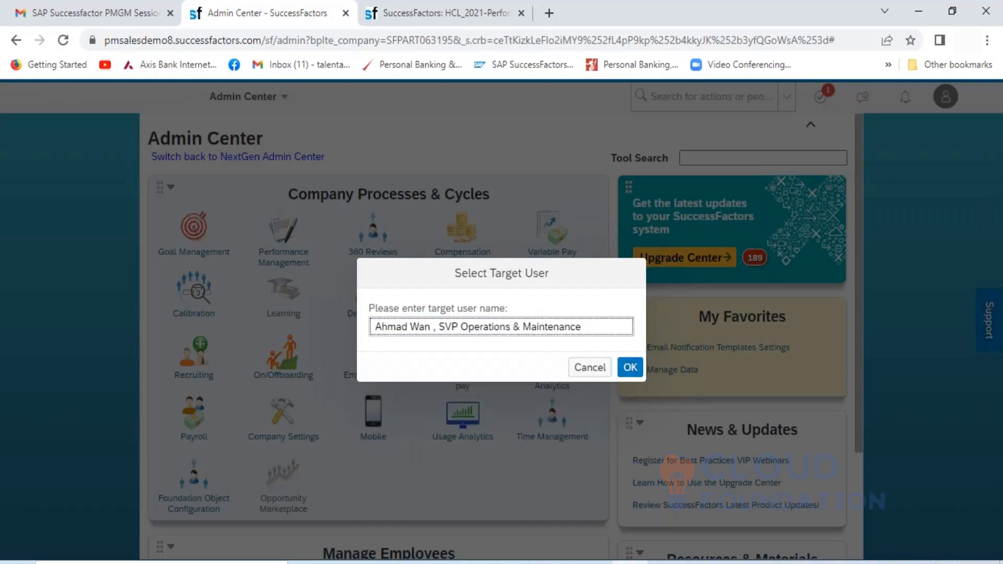
left_click(630, 368)
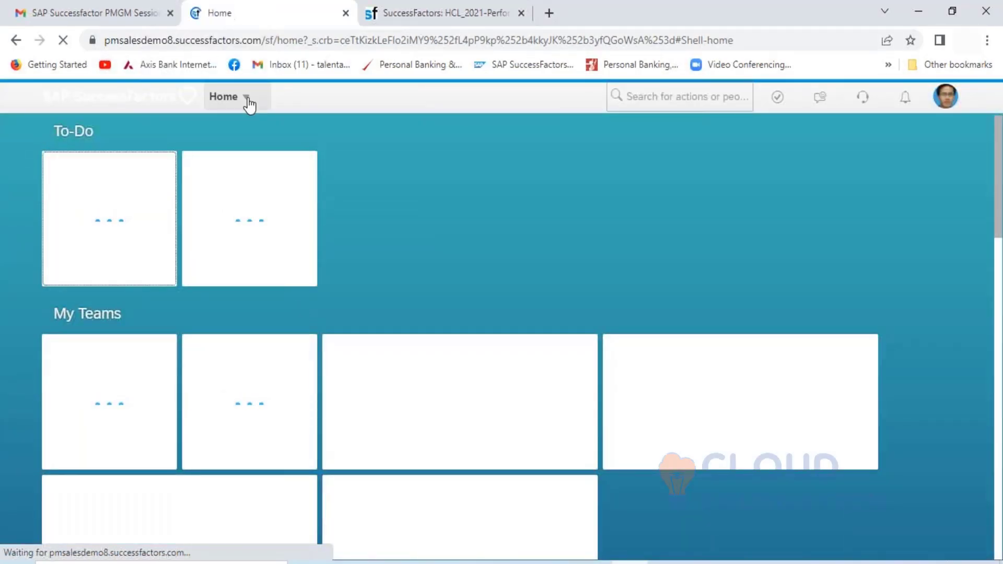
Open the employee's HCL_2021-Performance ReviewForm from the Performances inbox to inspect it.
left_click(249, 103)
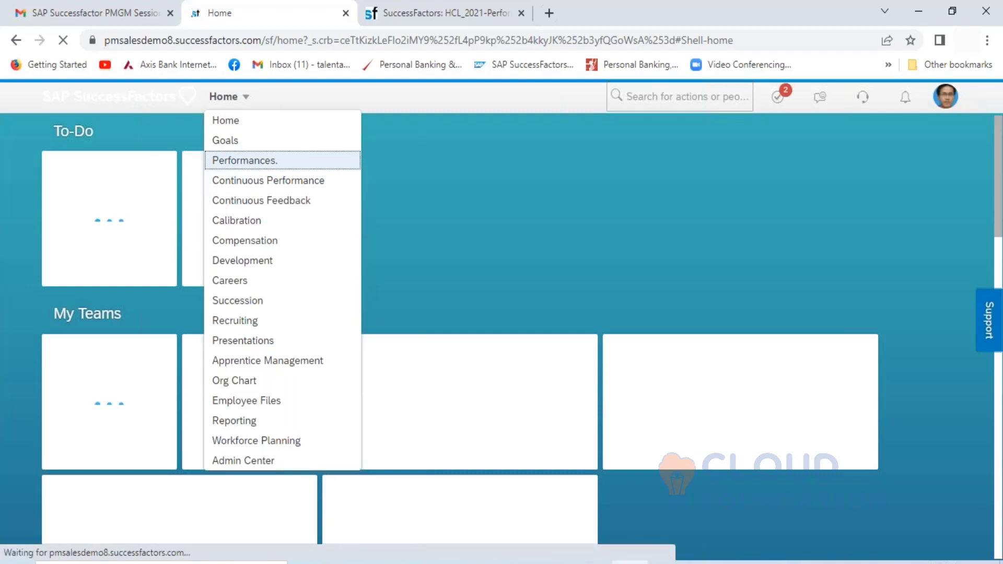
left_click(244, 160)
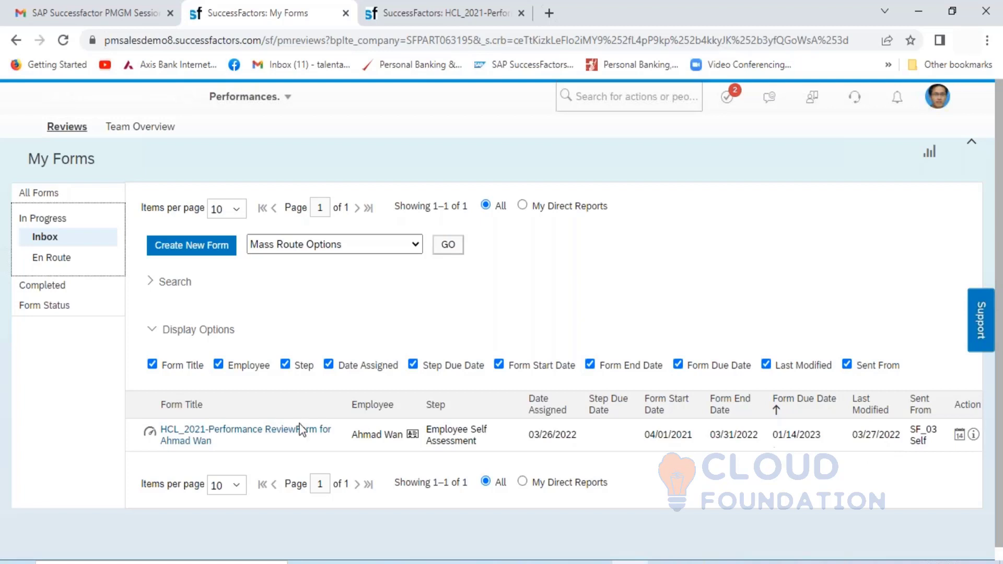
left_click(173, 441)
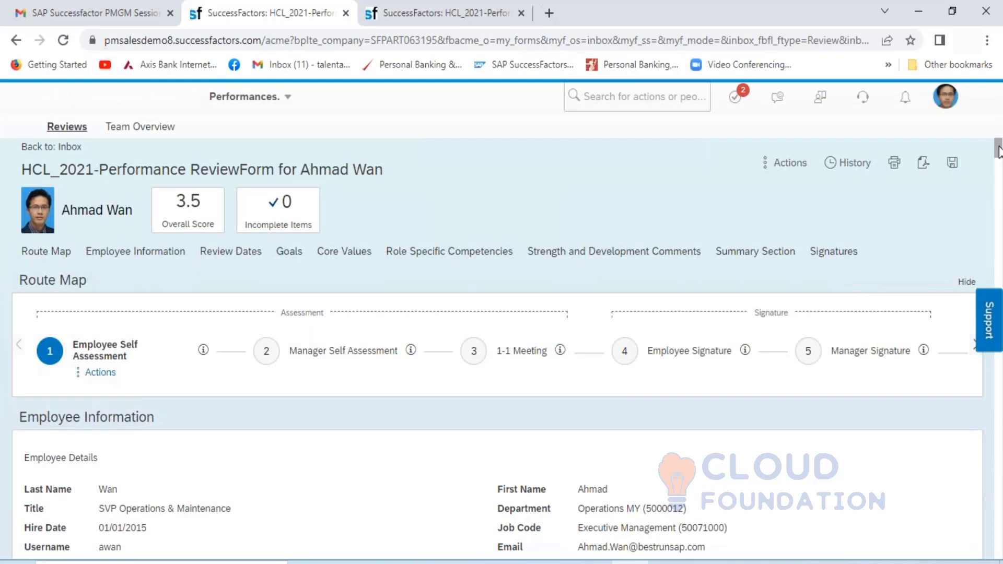
mouse_move(999, 152)
left_mouse_down()
mouse_move(1001, 251)
mouse_move(992, 146)
left_mouse_up()
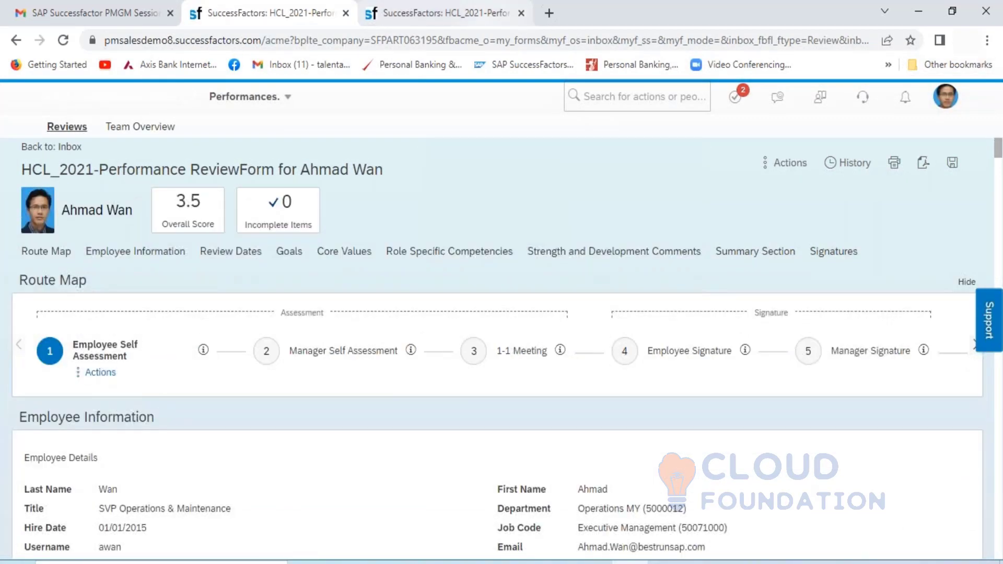
Return to the Performances forms list, show all forms, and reload the page to check for the relaunched form.
left_click(282, 104)
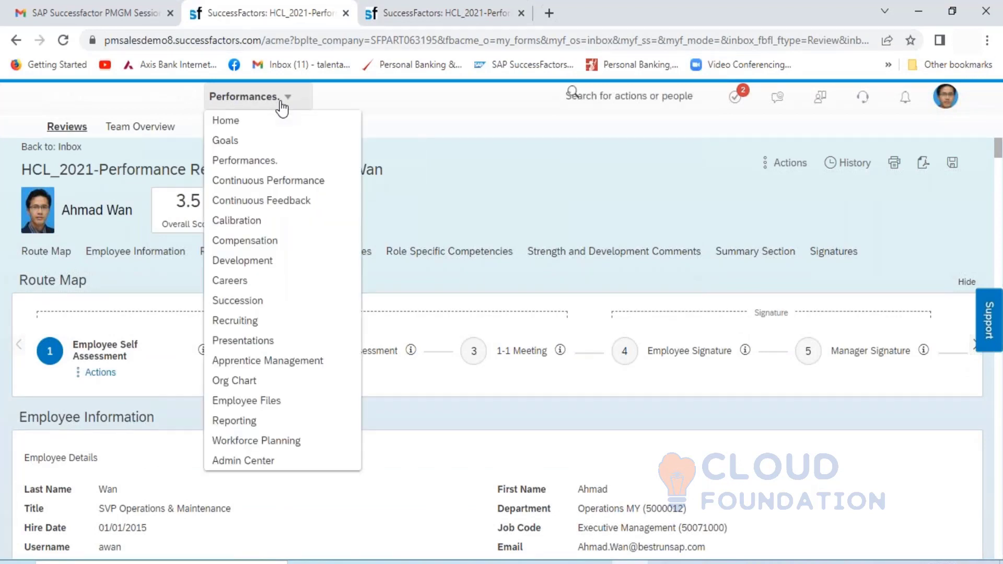
left_click(267, 164)
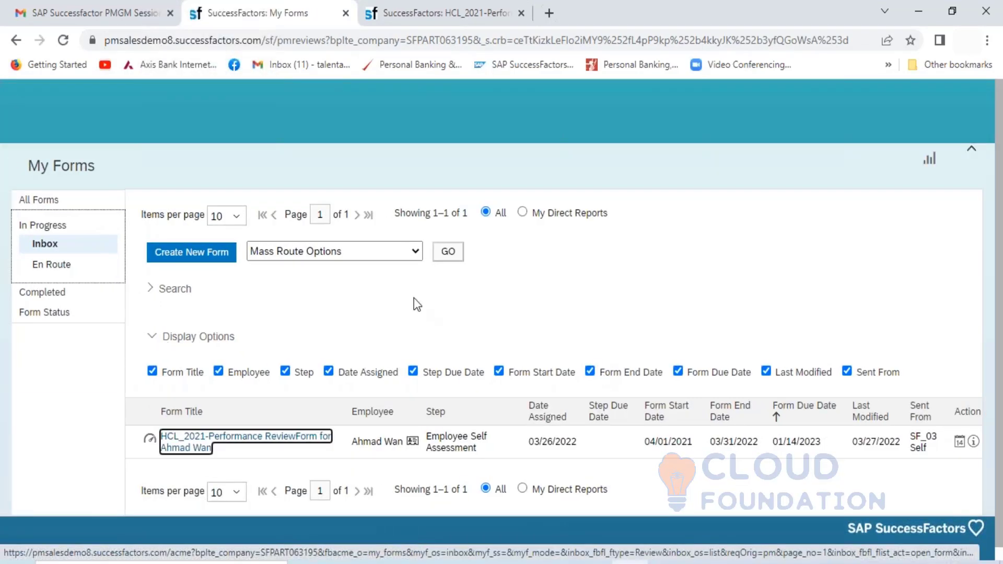
left_click(63, 42)
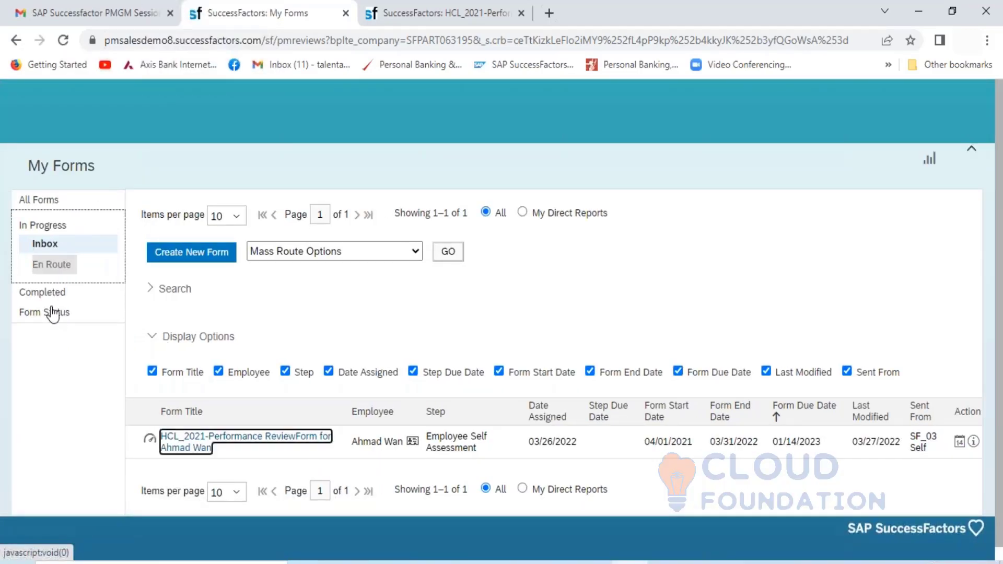
left_click(42, 196)
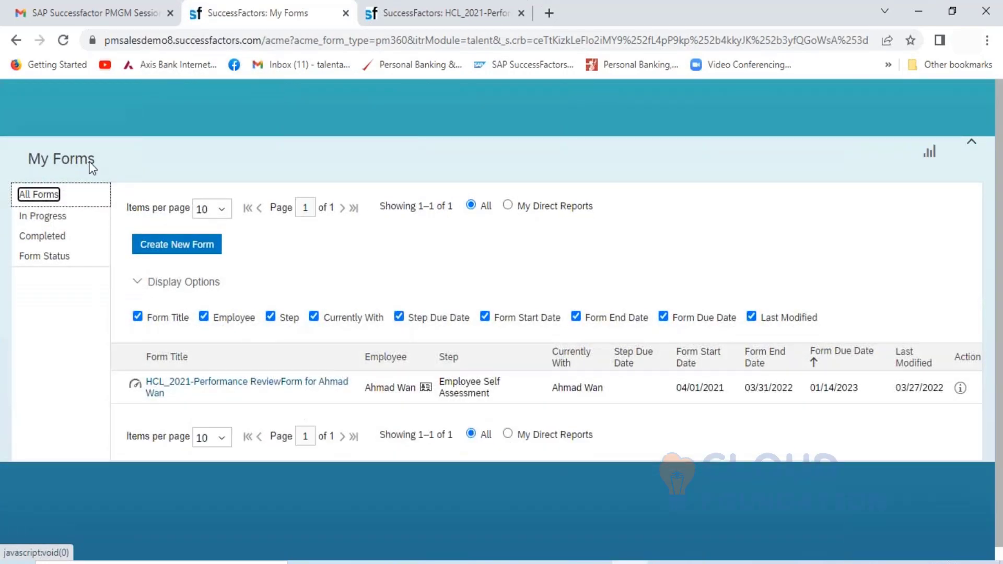
left_click(64, 46)
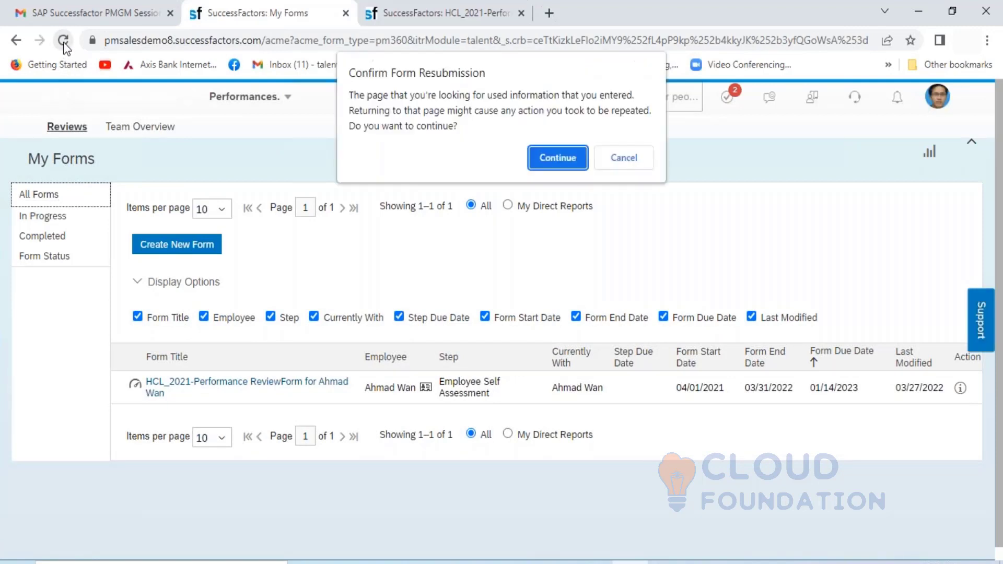
left_click(558, 158)
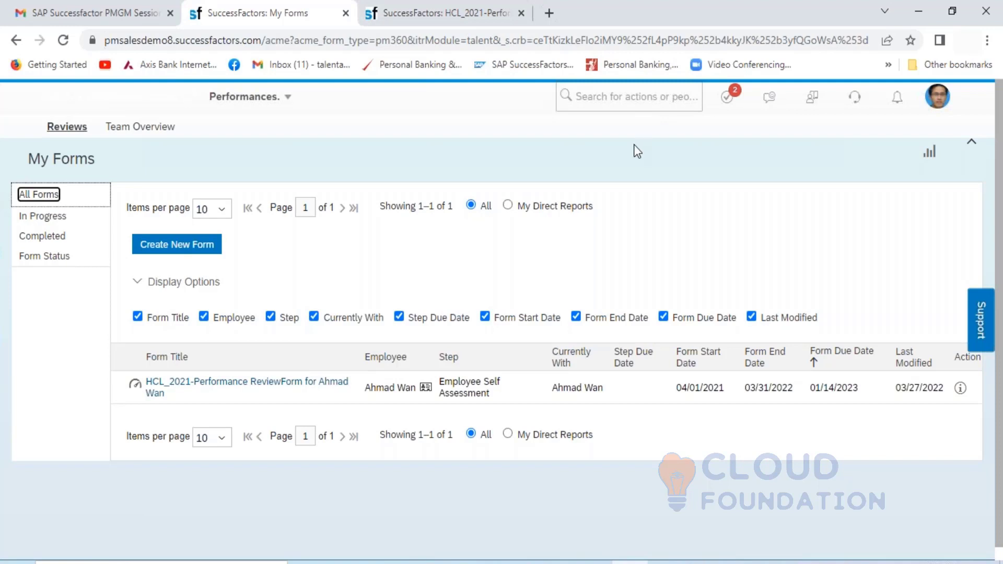
left_click(63, 42)
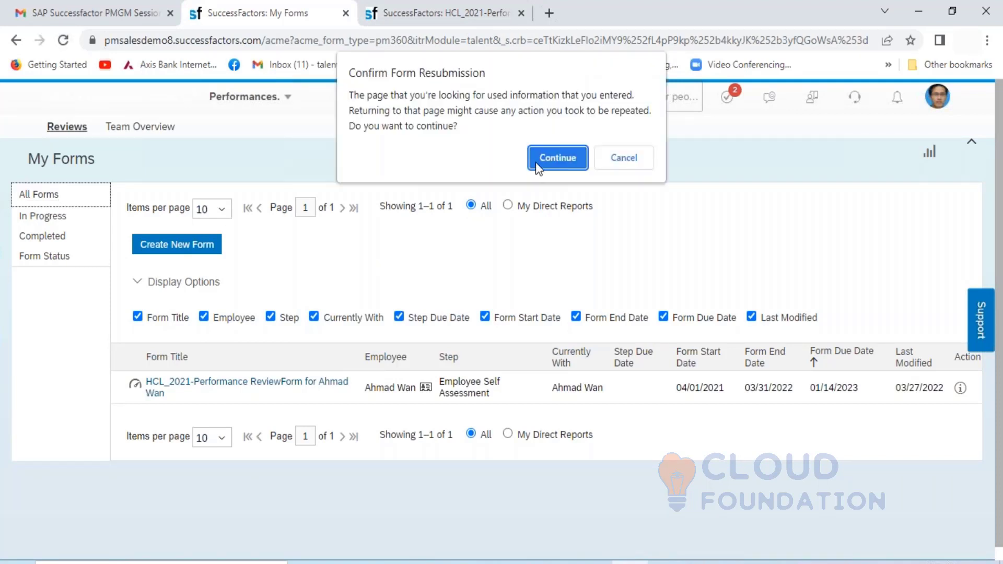
left_click(536, 161)
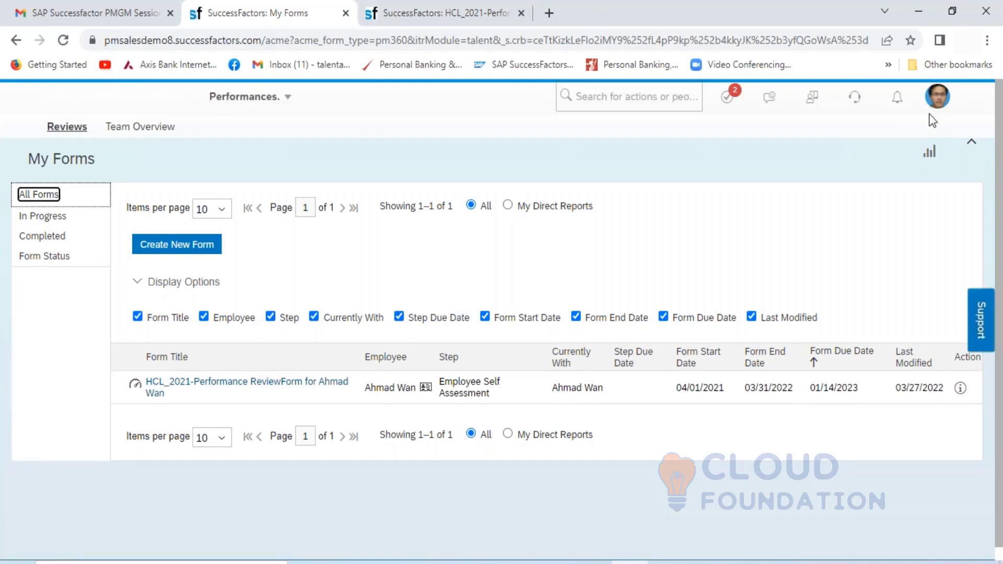
Try to find the delete form tool through the action search on the employee's open review form page.
left_click(465, 13)
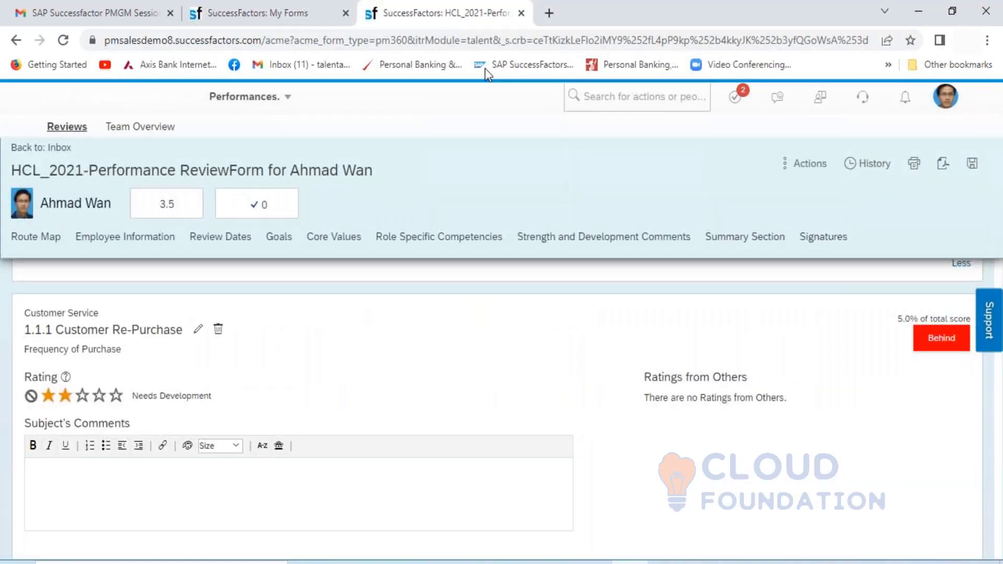
left_click(598, 102)
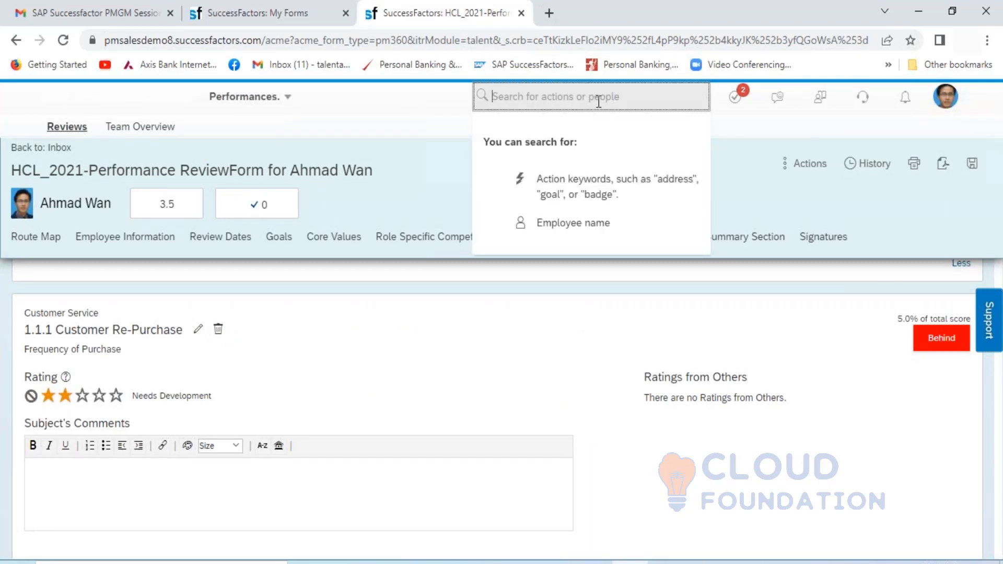
type("delet")
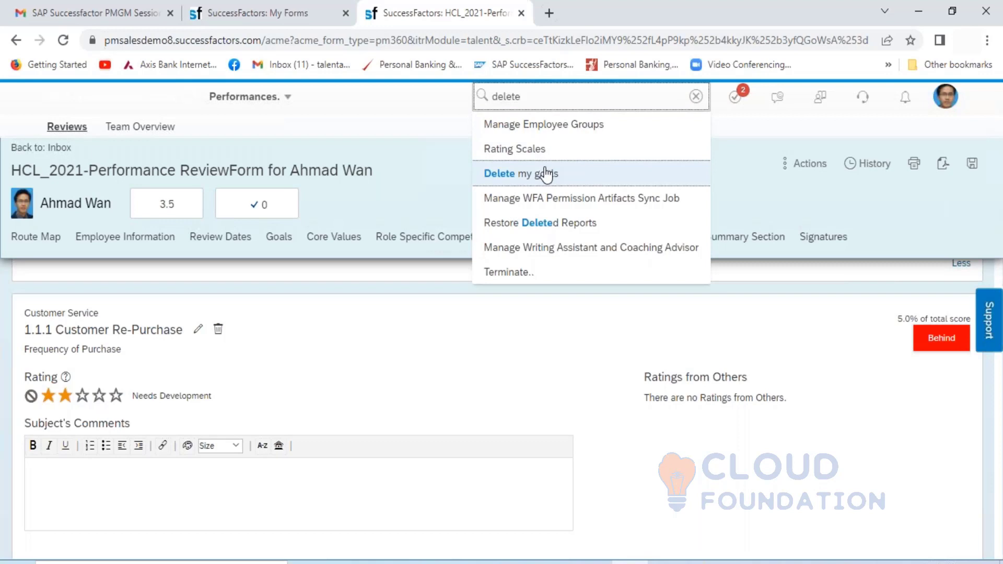
type("e")
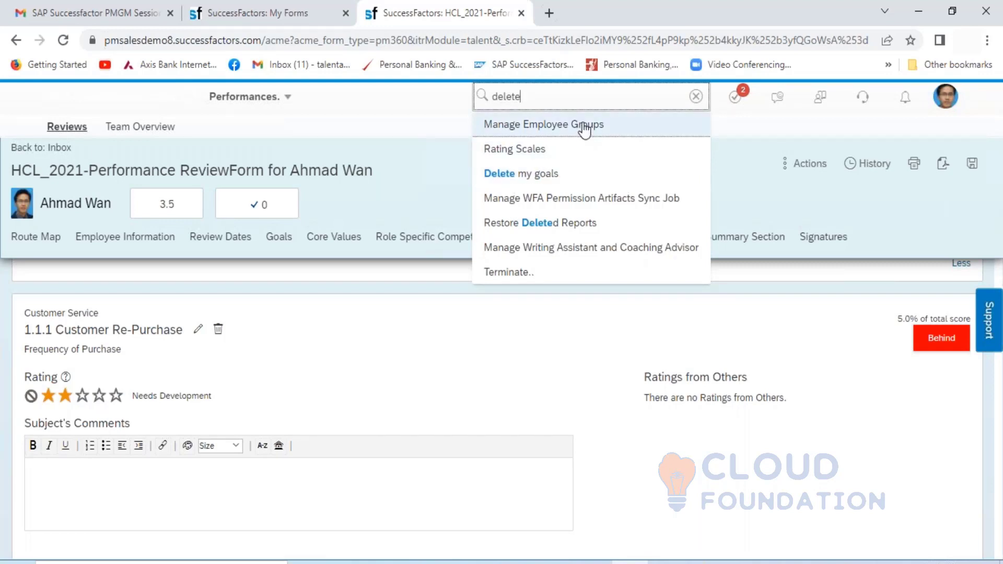
type(" fo")
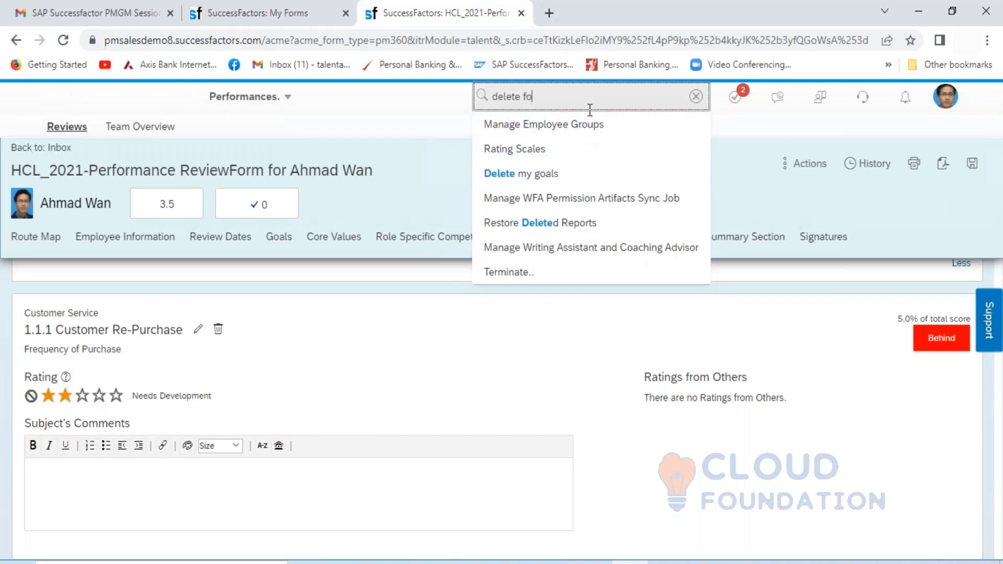
type("rm")
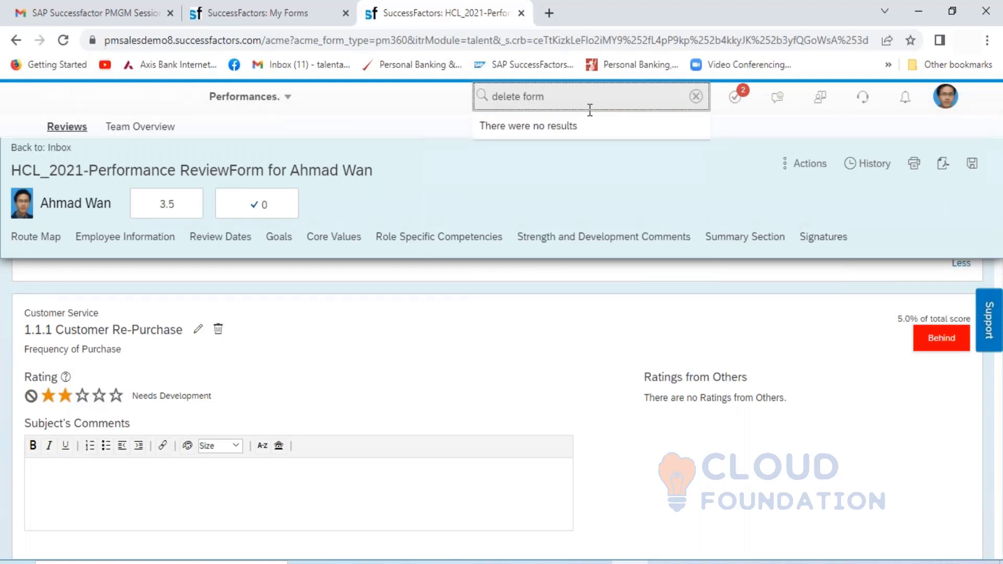
left_click(947, 110)
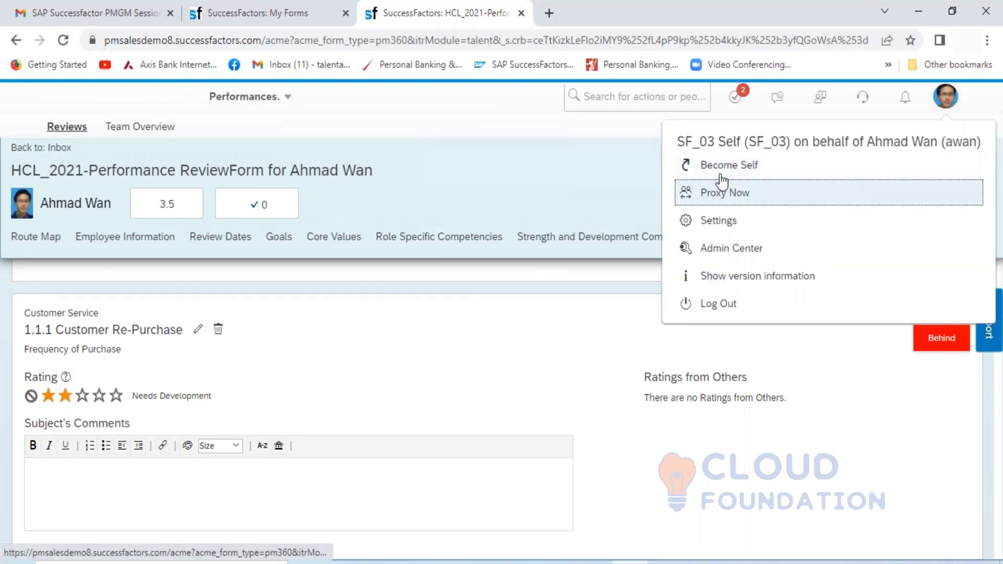
Return to the employee's My Forms list and reload it, continuing with the form resubmission.
left_click(278, 8)
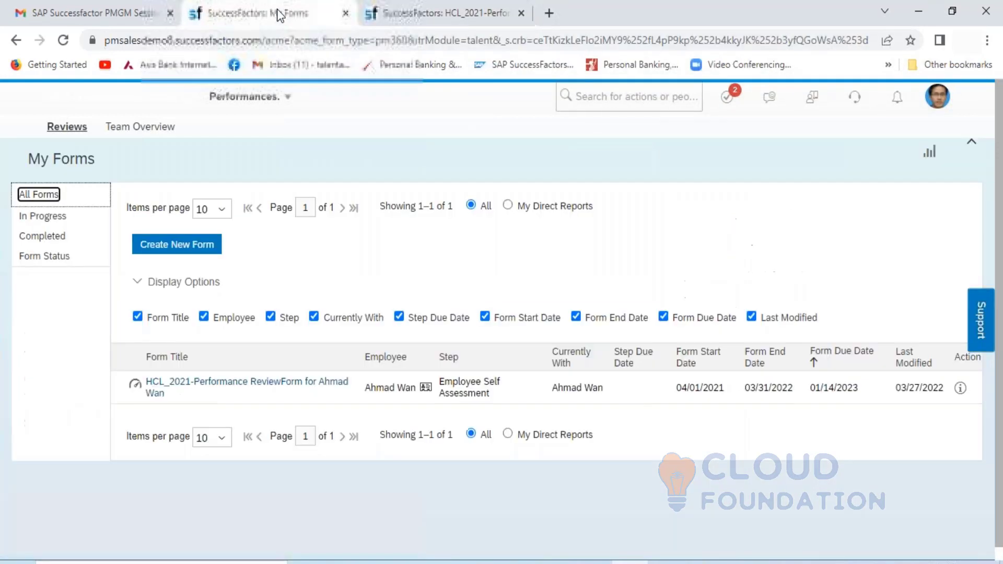
left_click(63, 40)
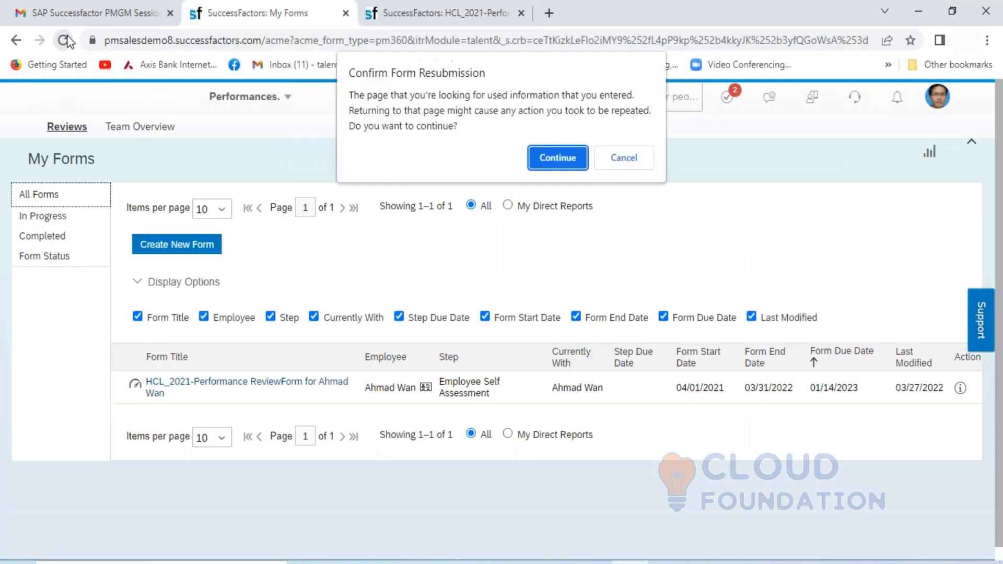
left_click(556, 158)
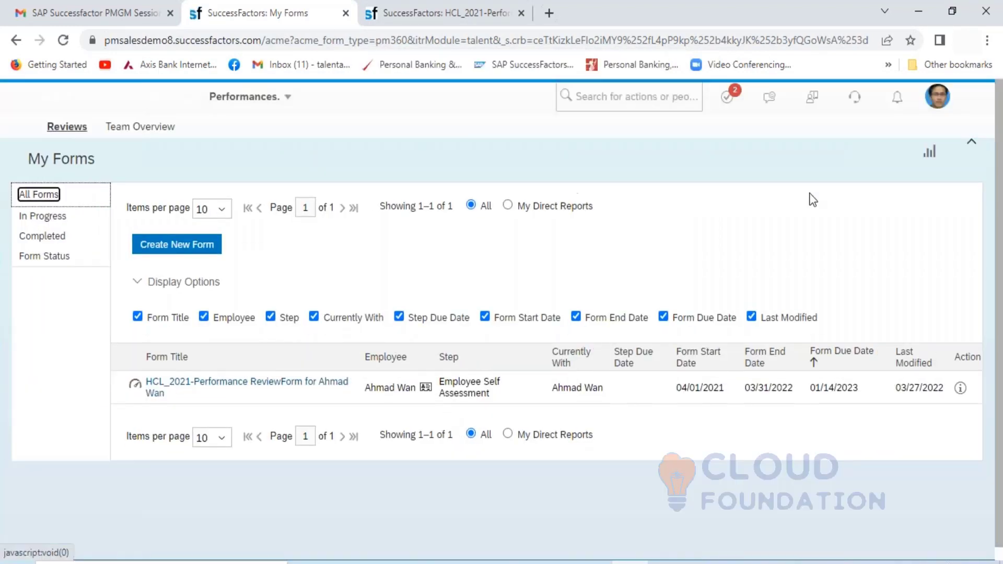
End the proxy session by becoming self again, search the actions for Delete Form, and open that tool.
left_click(938, 97)
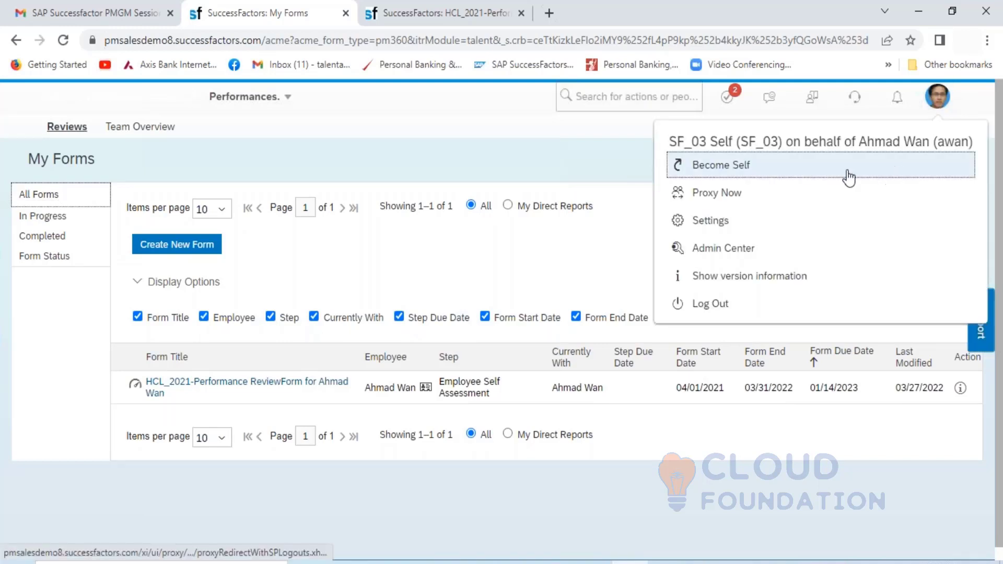
left_click(814, 177)
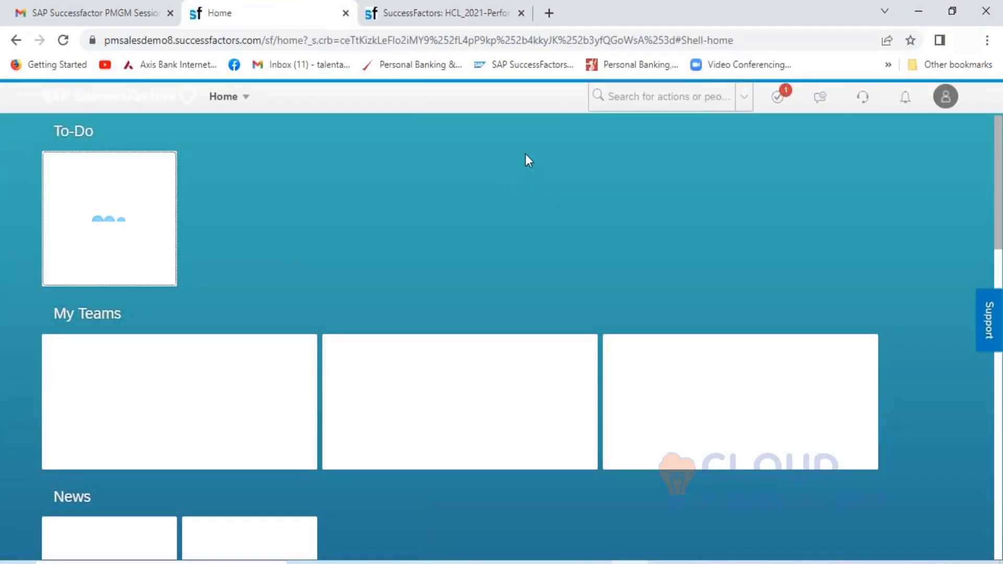
left_click(634, 102)
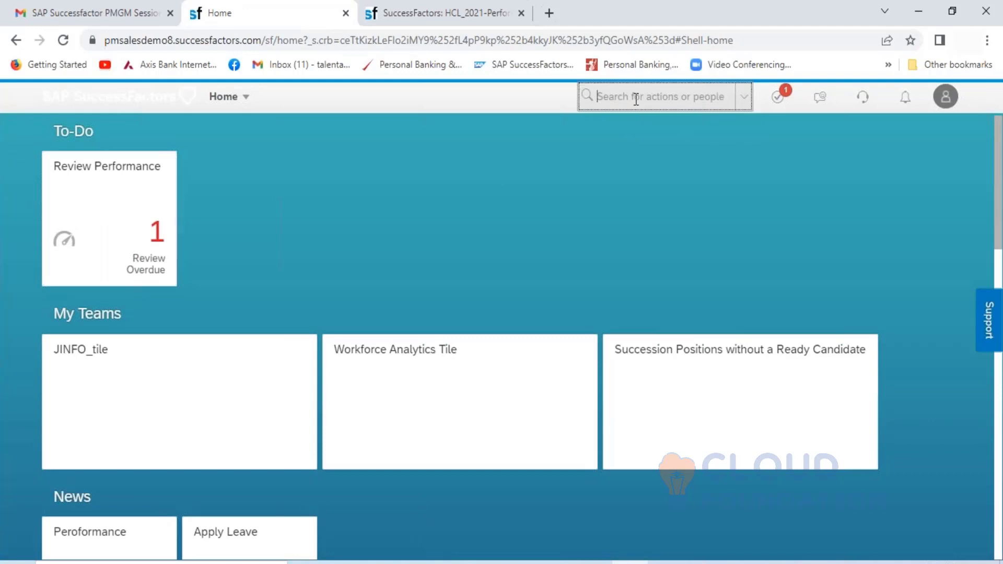
type("Delete")
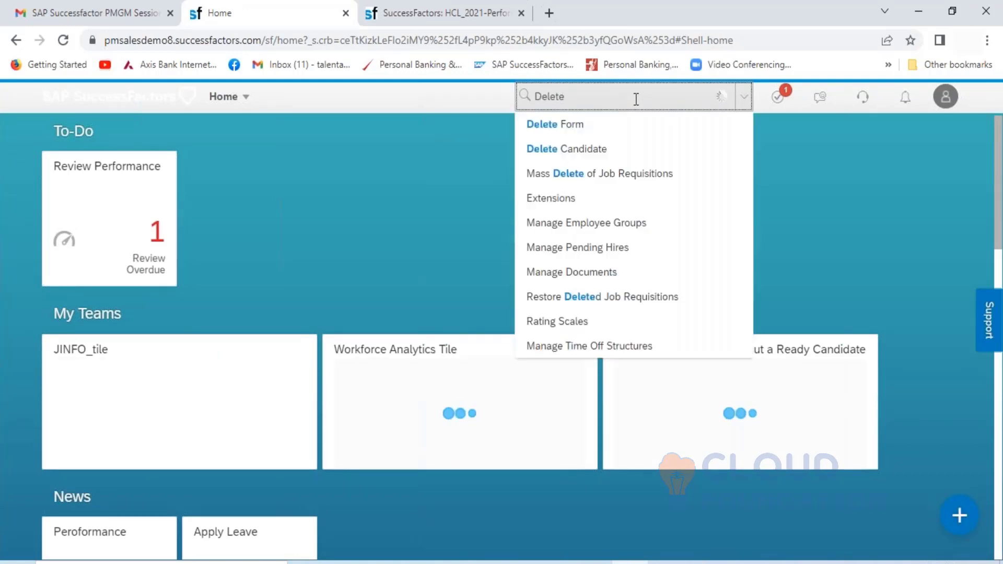
type(" form")
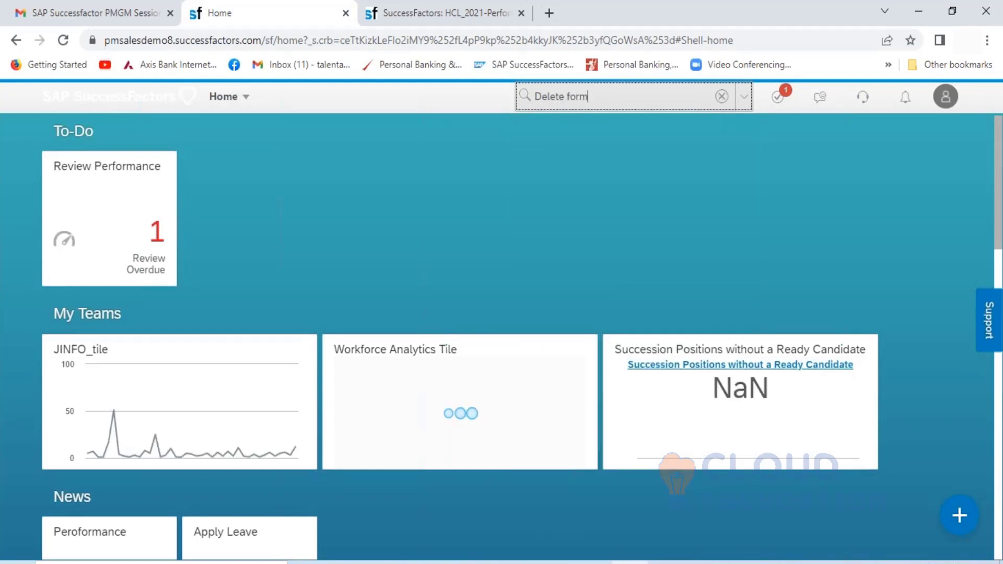
left_click(574, 134)
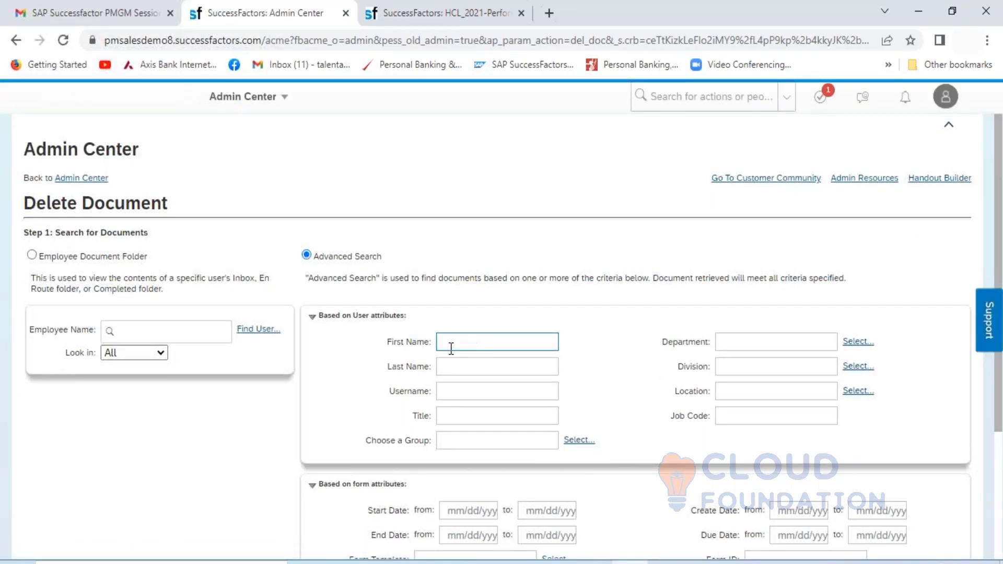
Set the document search to the employee document folder of the SVP Operations & Maintenance employee, keeping all folders included.
left_click(141, 330)
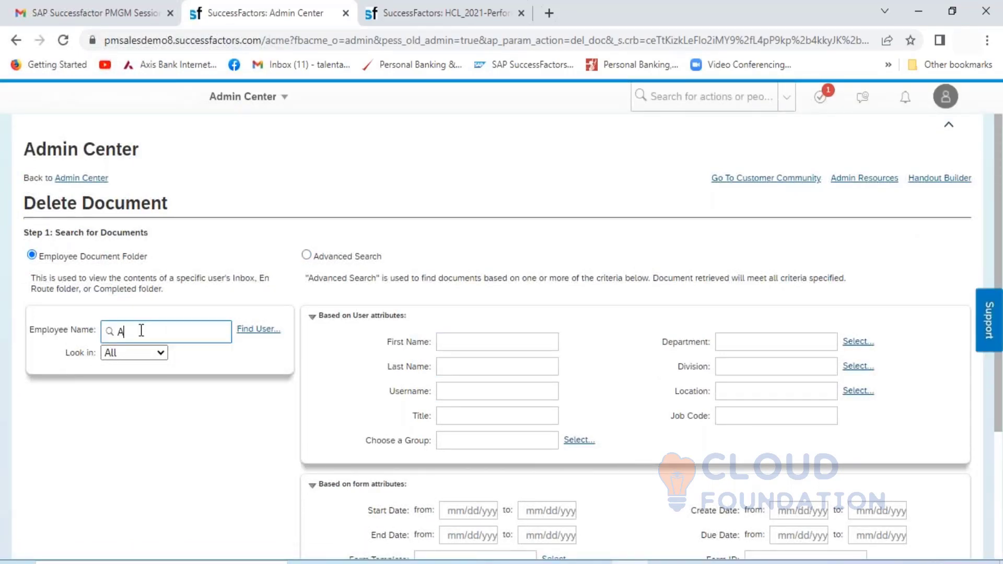
type("Ahmad")
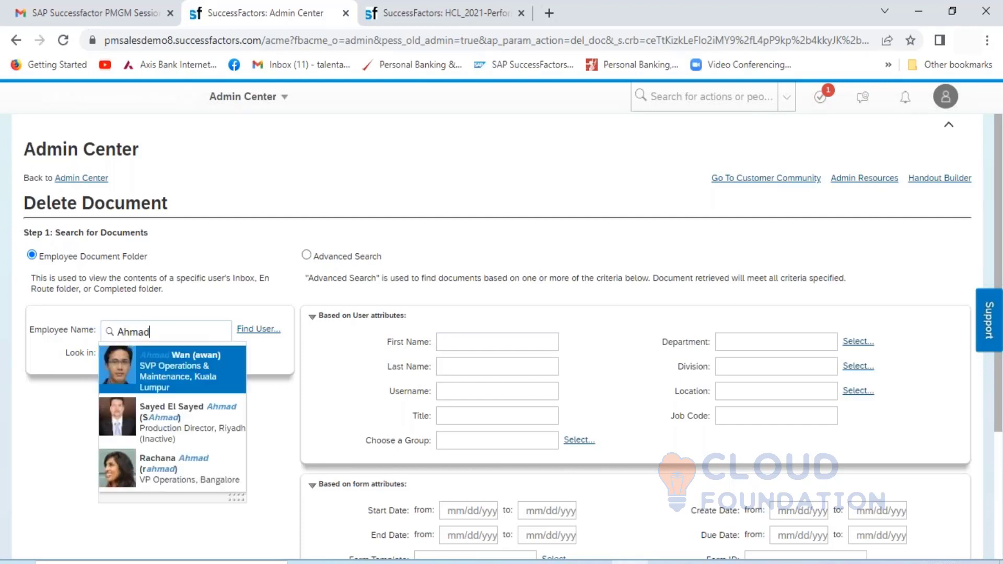
left_click(141, 363)
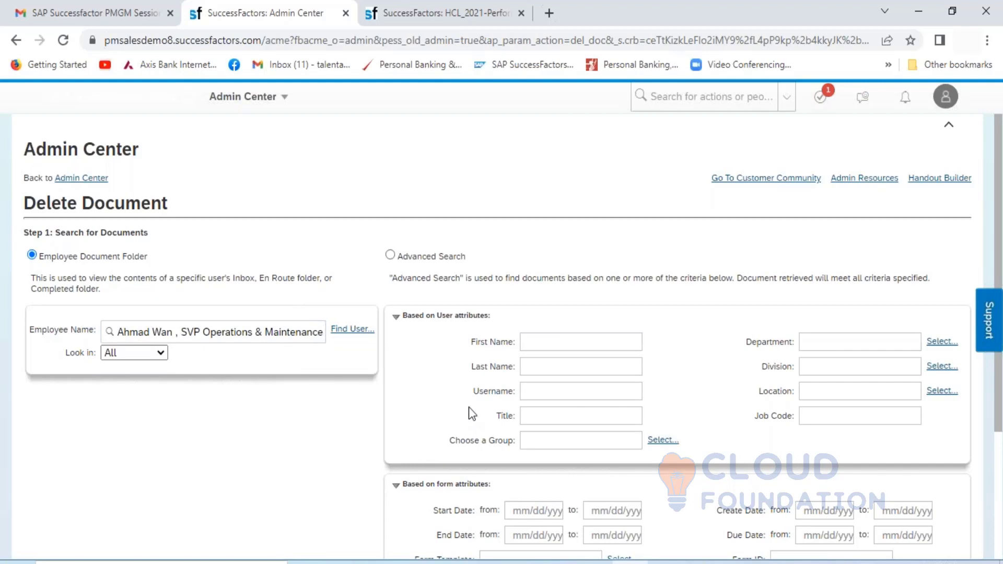
left_click(361, 331)
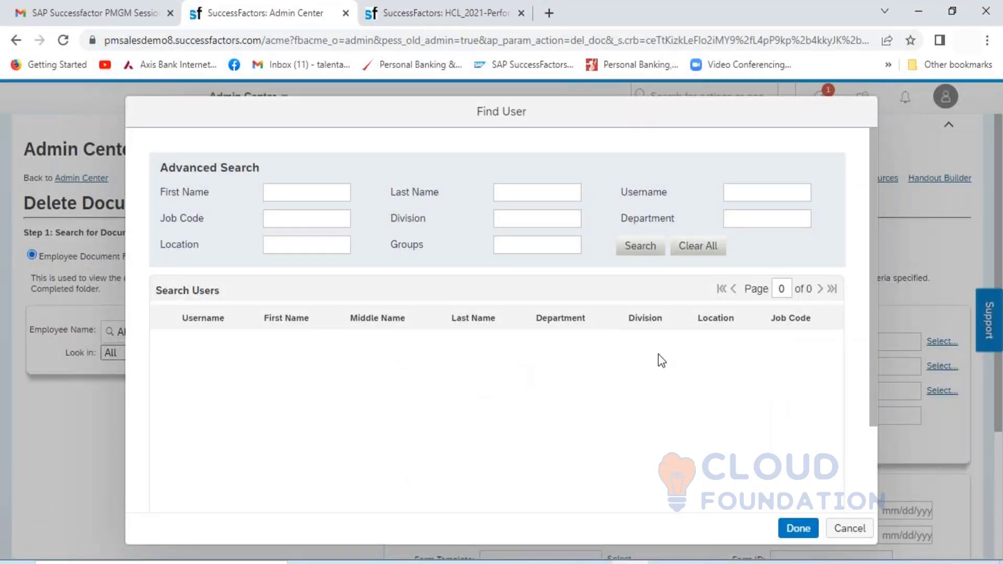
left_click(849, 528)
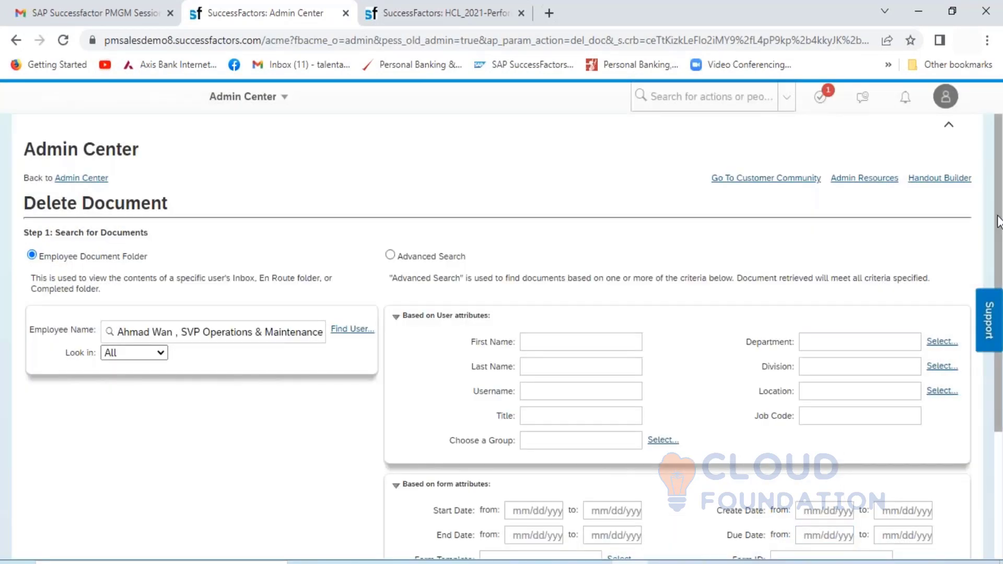
Search the employee's documents, then delete the HCL_2021-Performance ReviewForm and confirm the deletion.
left_click_drag(998, 223, 1001, 383)
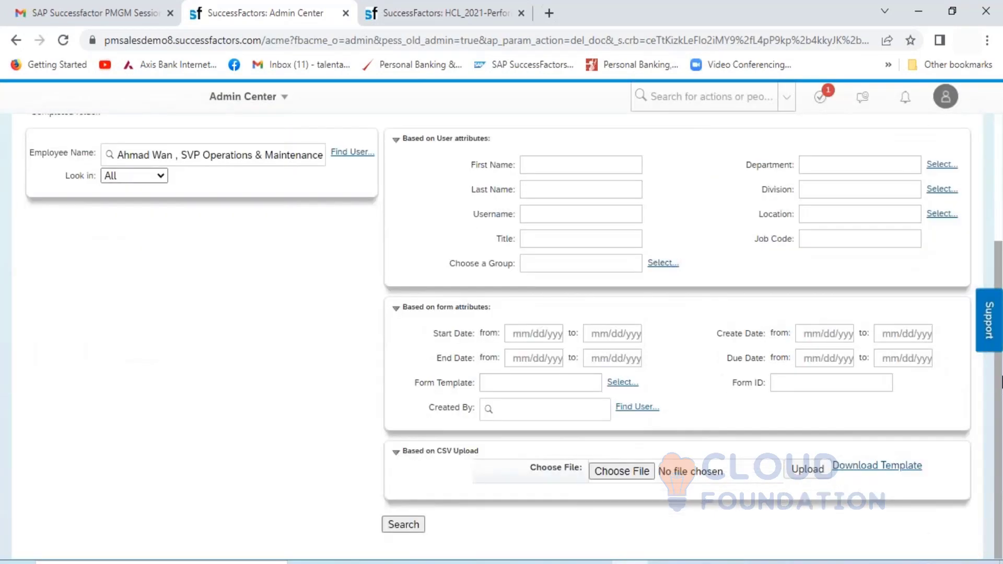
scroll(996, 331, "up", 1)
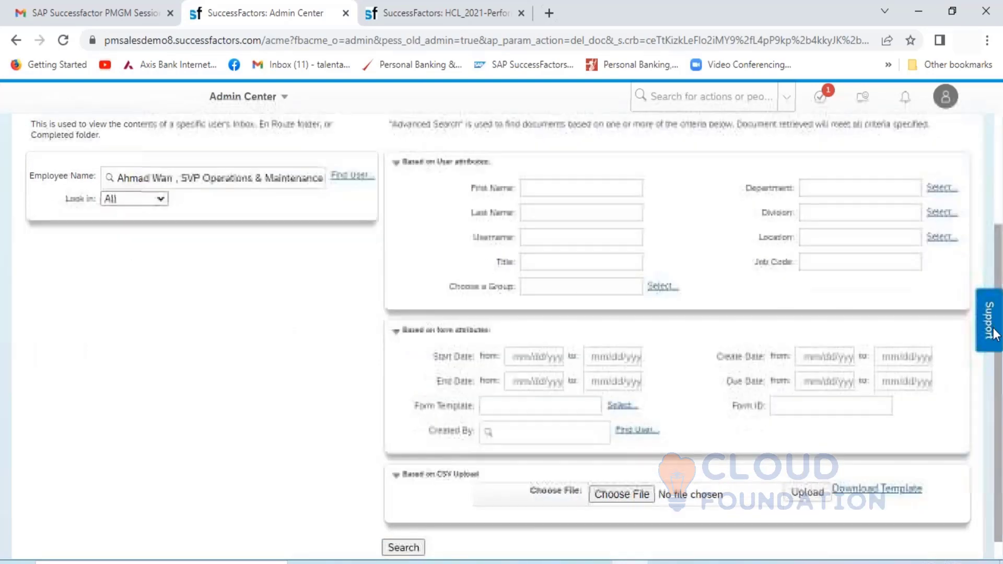
scroll(996, 334, "up", 3)
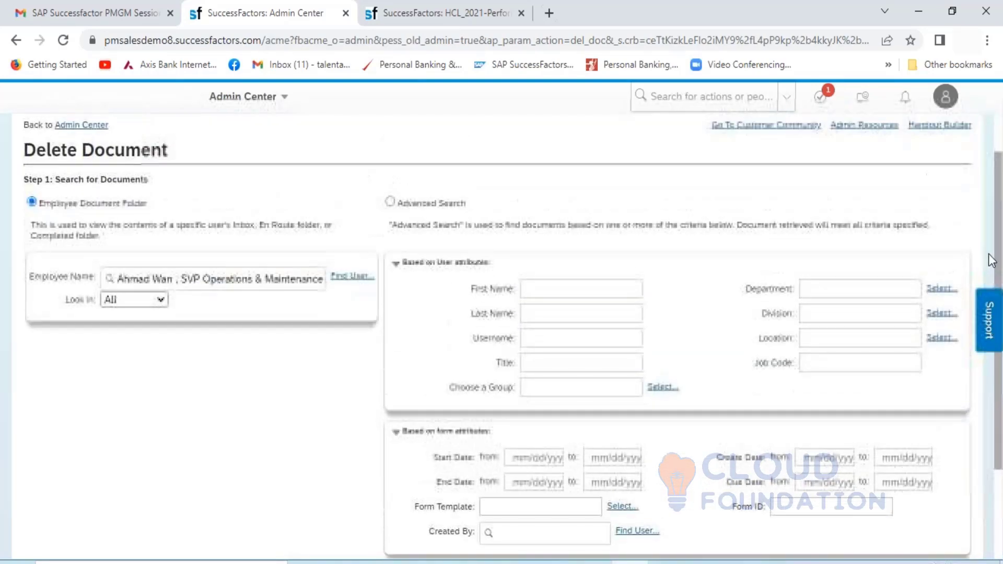
left_click_drag(989, 255, 987, 339)
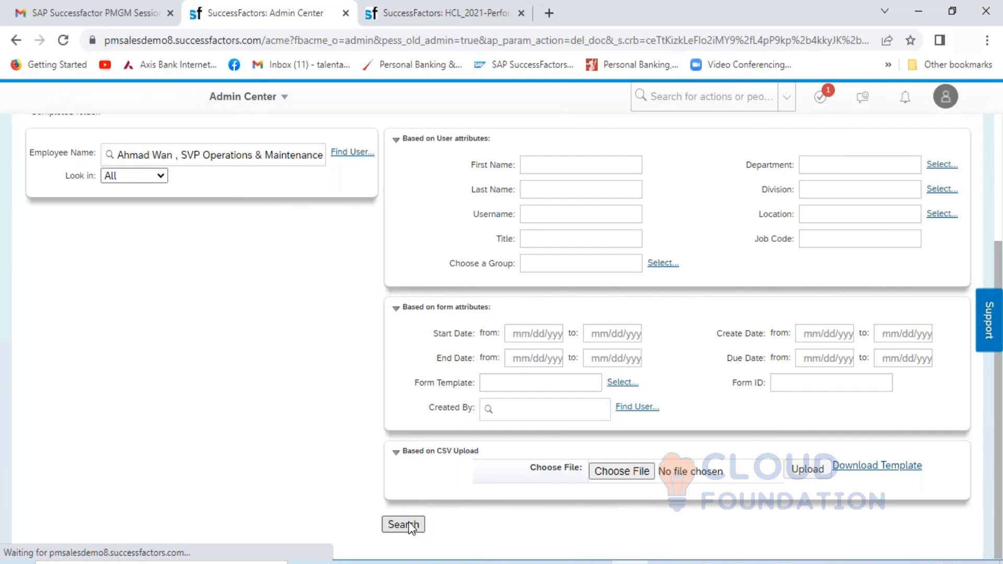
left_click(403, 524)
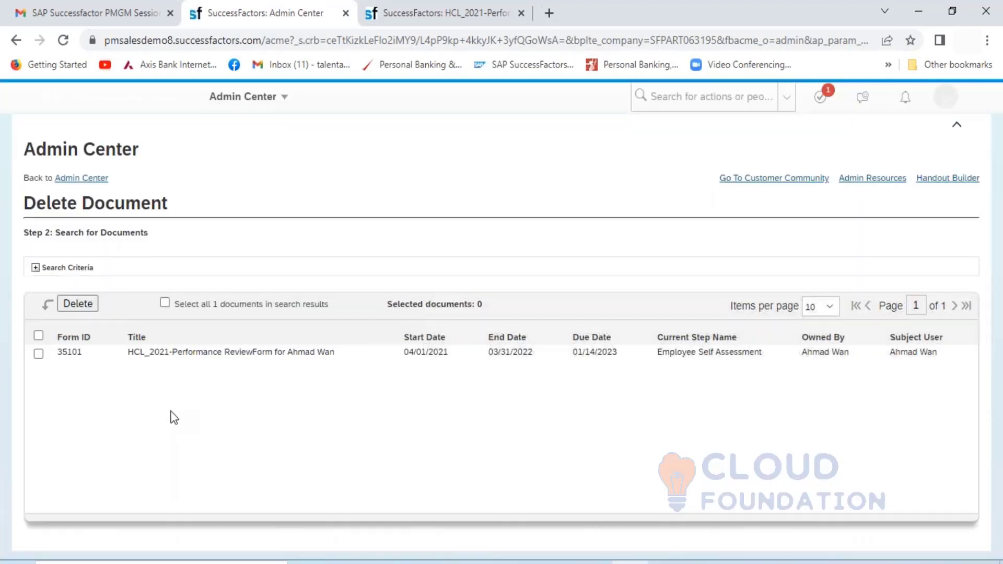
left_click(79, 307)
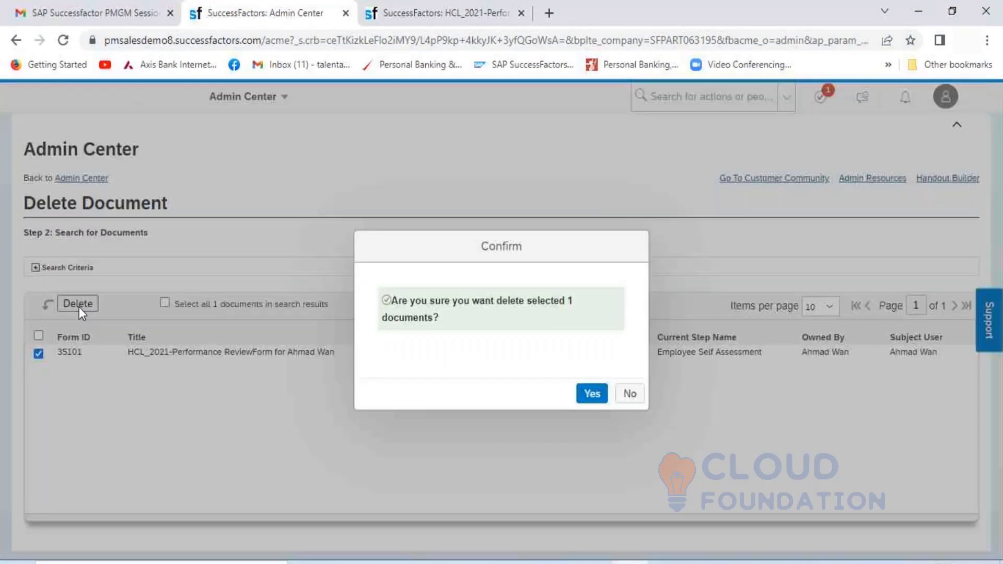
left_click(585, 395)
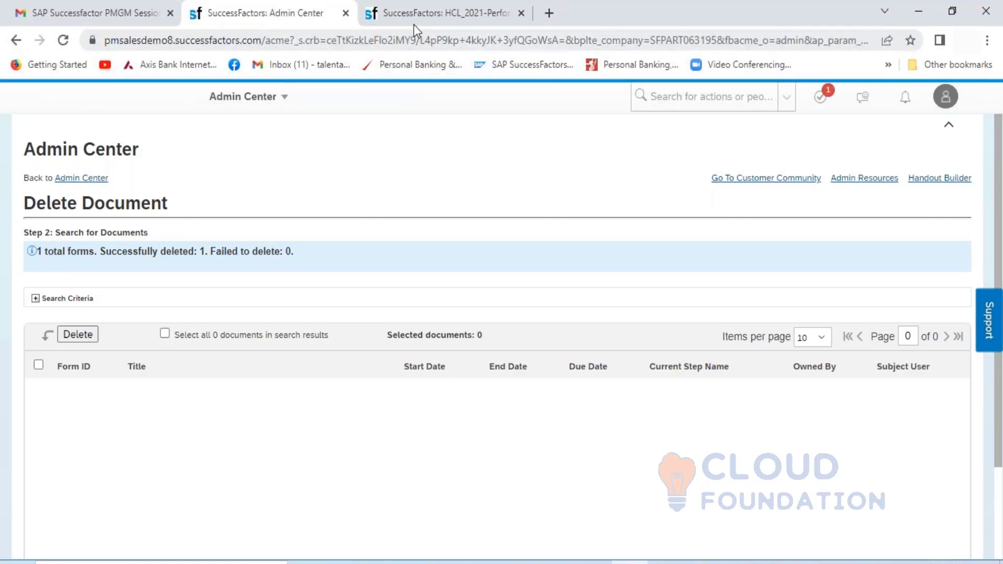
Start a proxy session with the SVP Operations & Maintenance employee as target user.
left_click(941, 108)
left_click(885, 172)
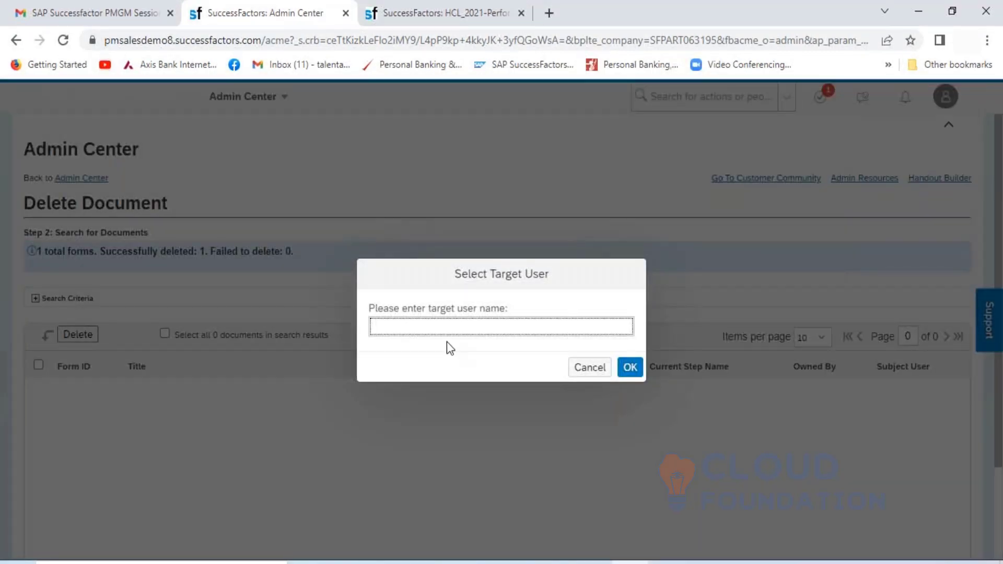
type("Ahmad wa")
left_click(463, 360)
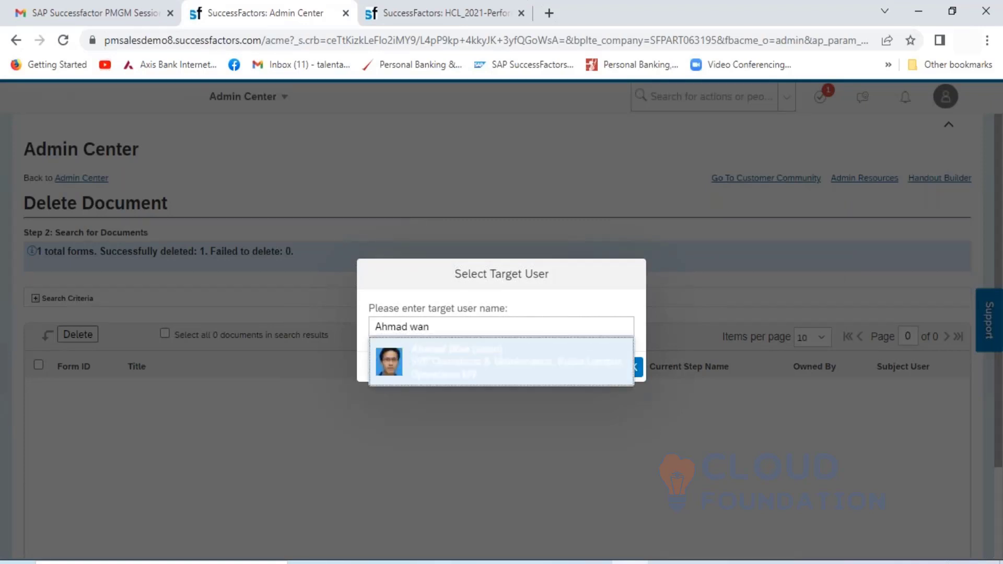
left_click(629, 368)
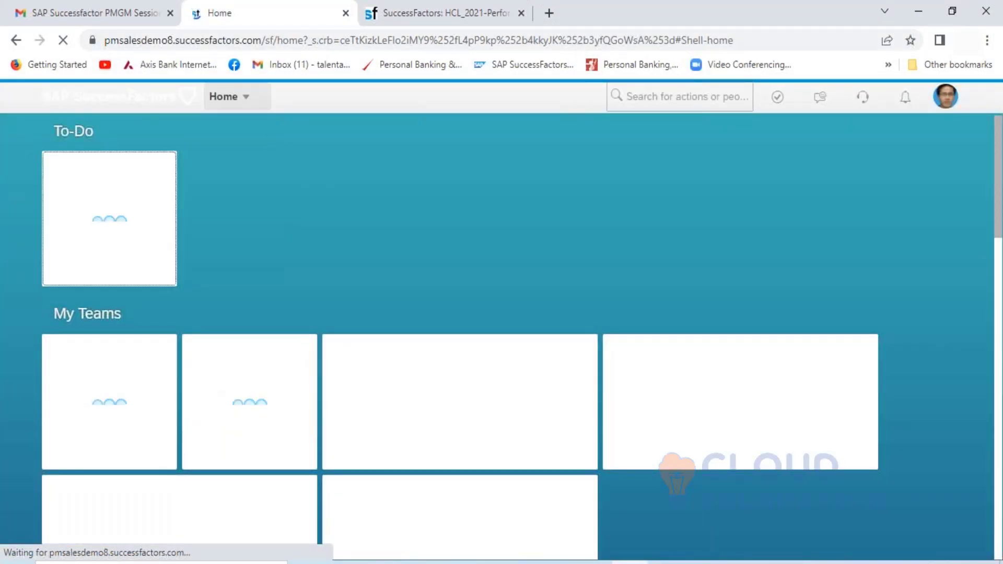
Check the employee's Performances inbox for the deleted form, then end the proxy session by becoming self.
left_click(251, 97)
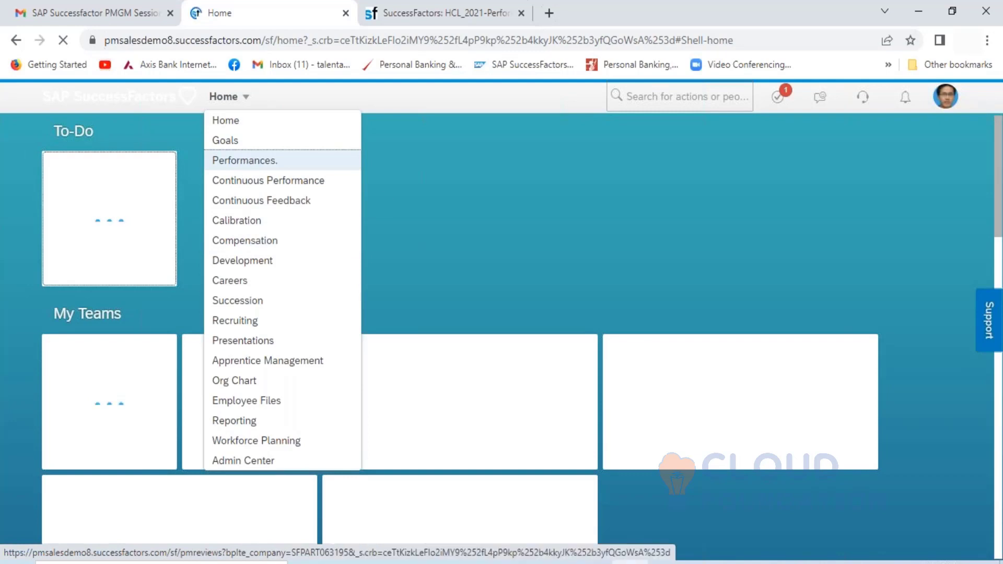
left_click(244, 162)
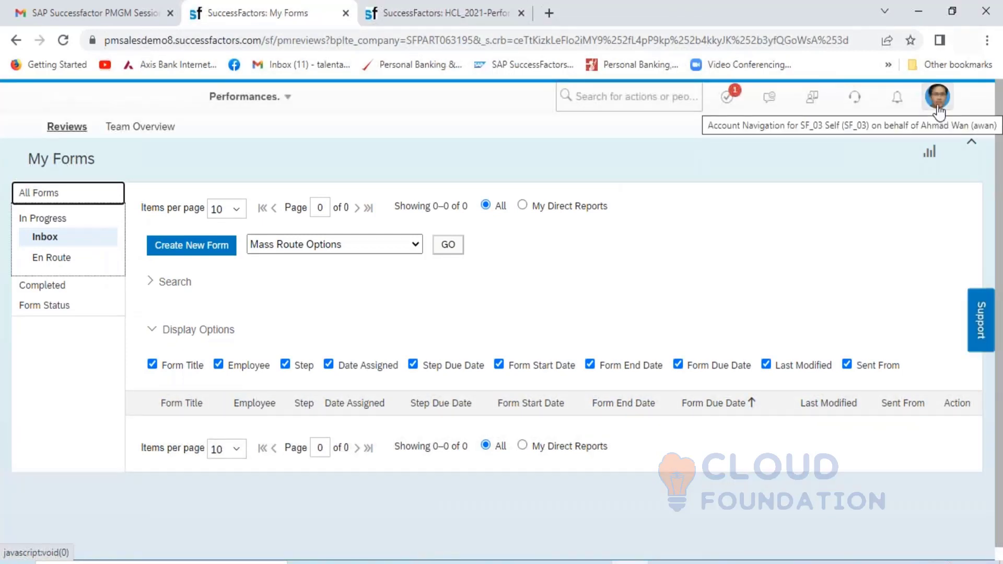
left_click(938, 100)
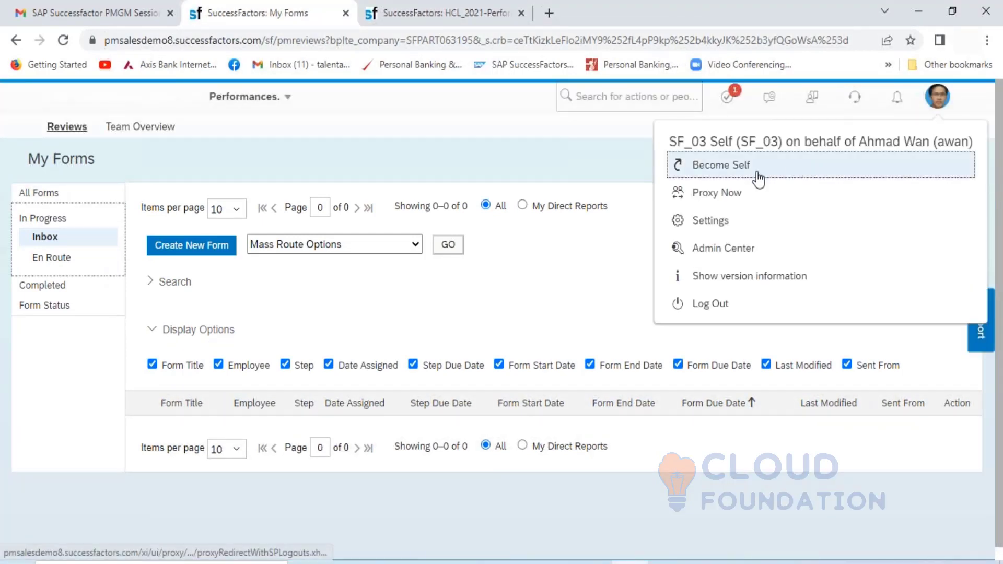
left_click(731, 178)
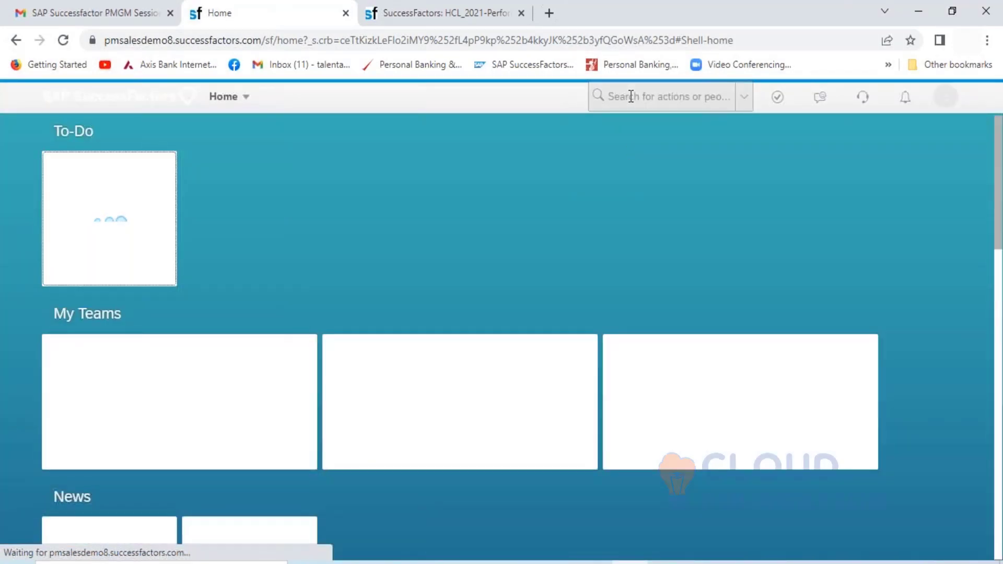
Search the available actions for "Launch form" and open the Launch Forms tool.
left_click(631, 96)
type("Launch")
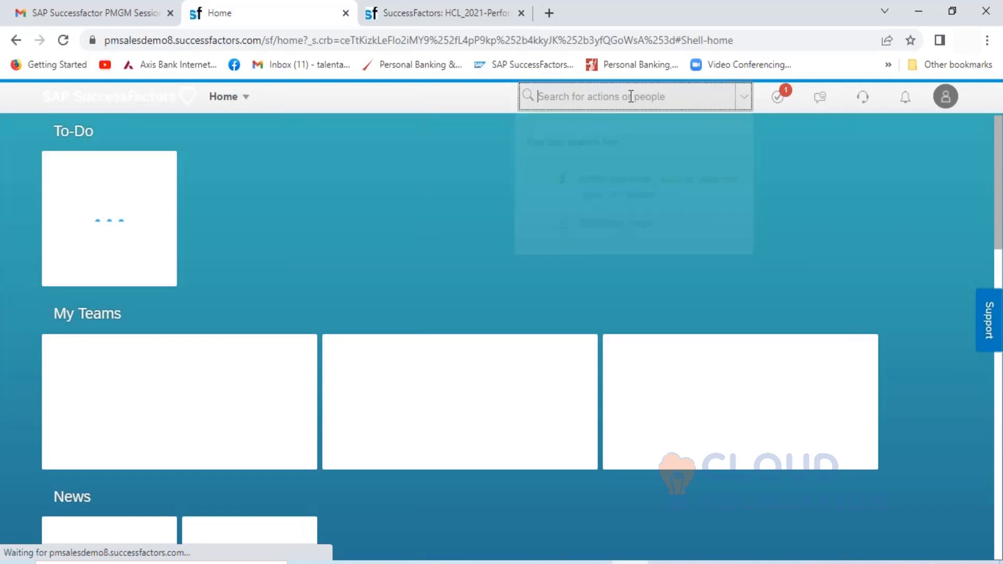
type("Launch form")
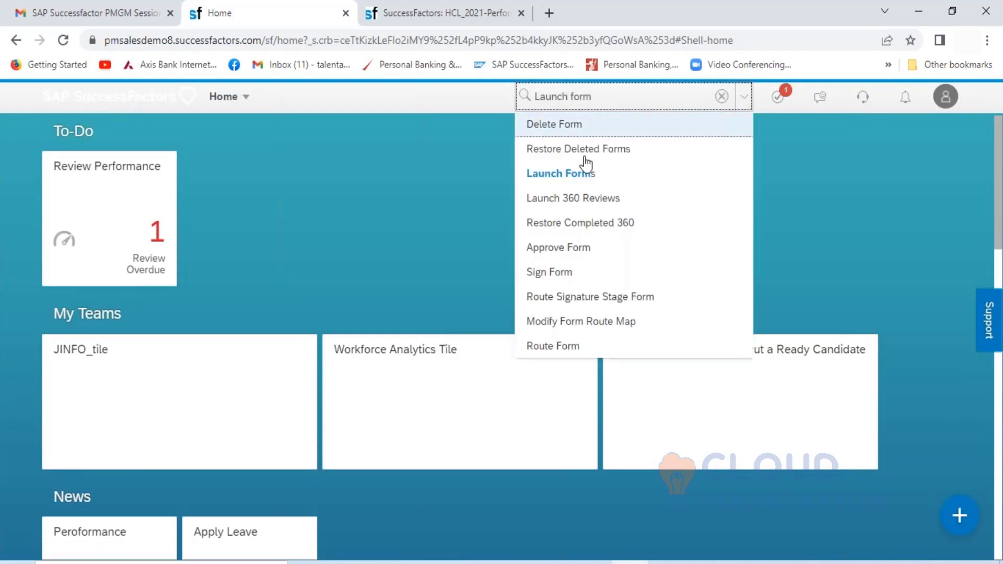
left_click(576, 174)
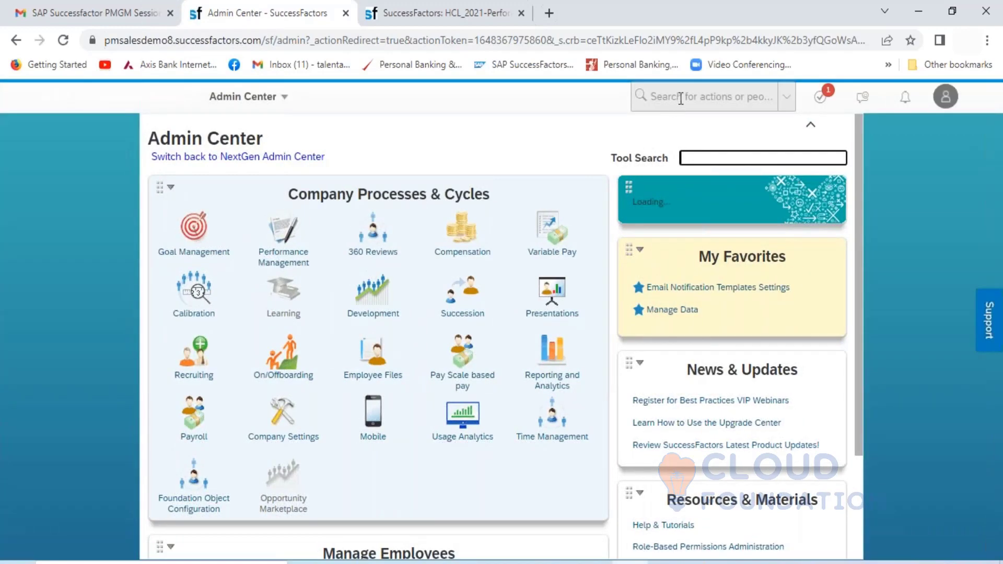
left_click(676, 96)
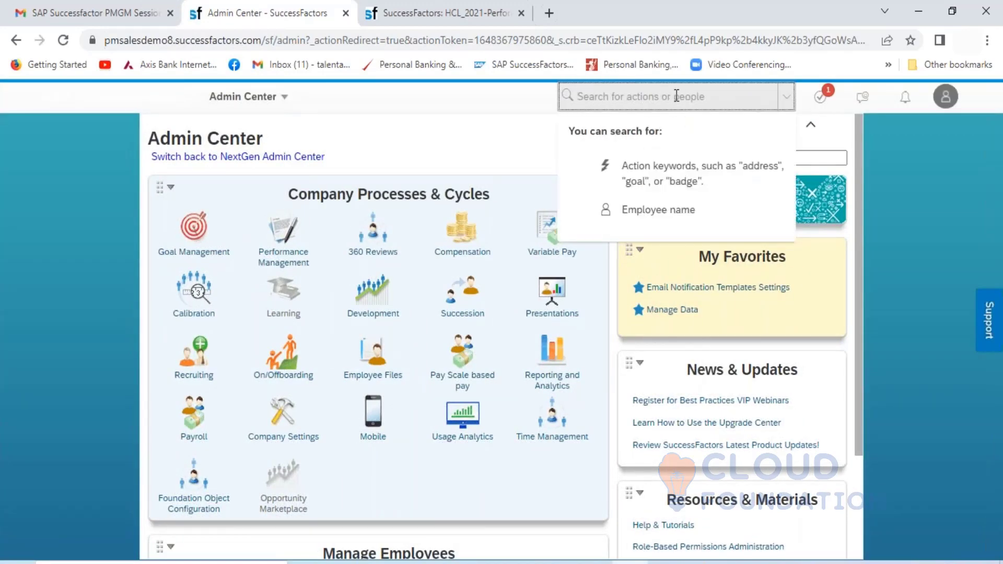
type("Laun")
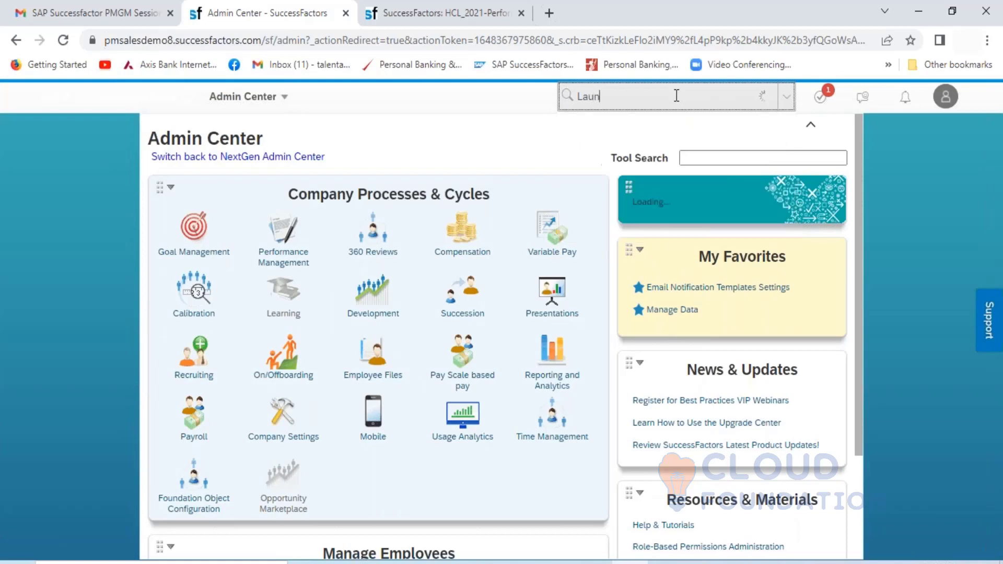
type("ch form")
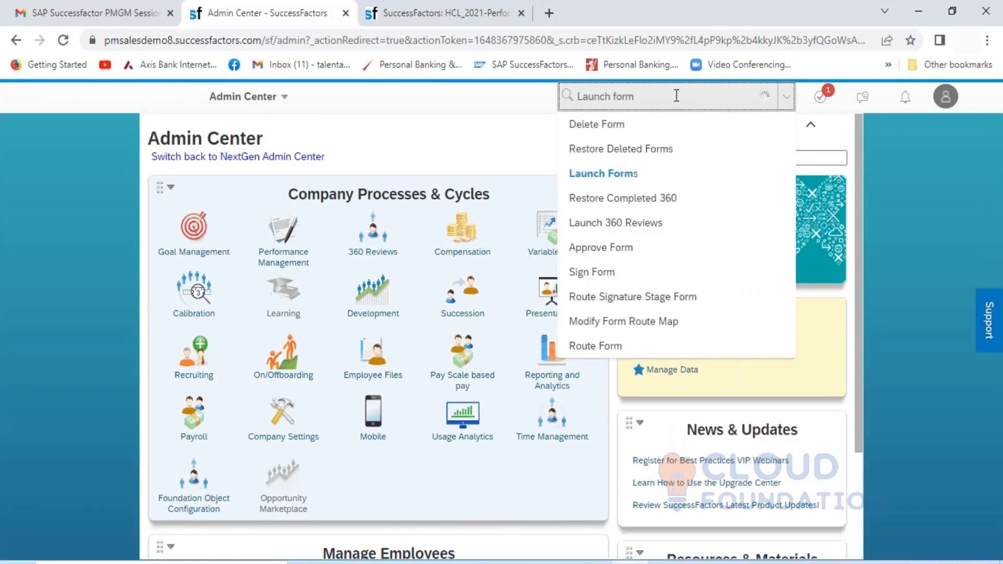
left_click(617, 174)
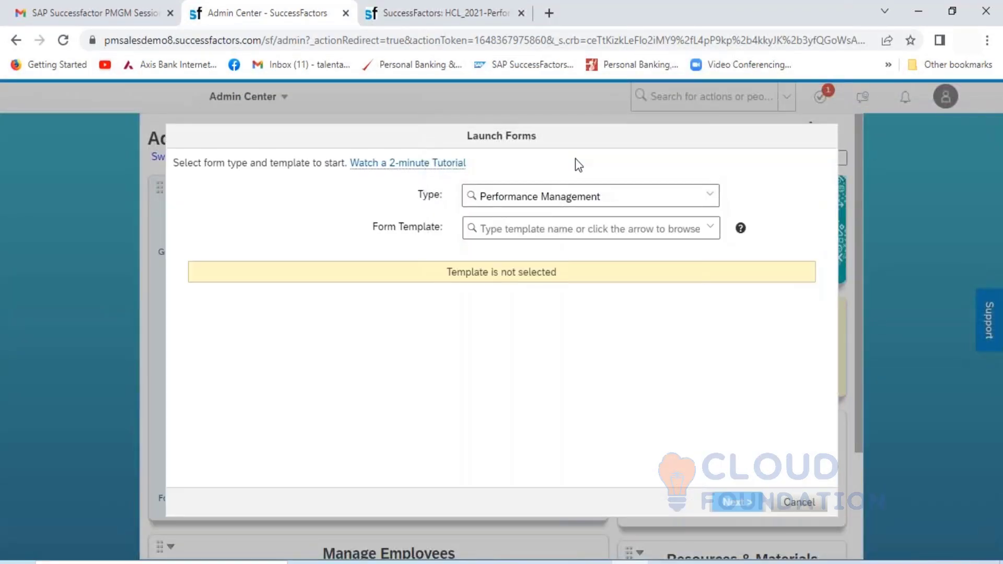
Select the HCL_2021-Performance ReviewForm template and keep the one-time launch date set to Now.
left_click(711, 227)
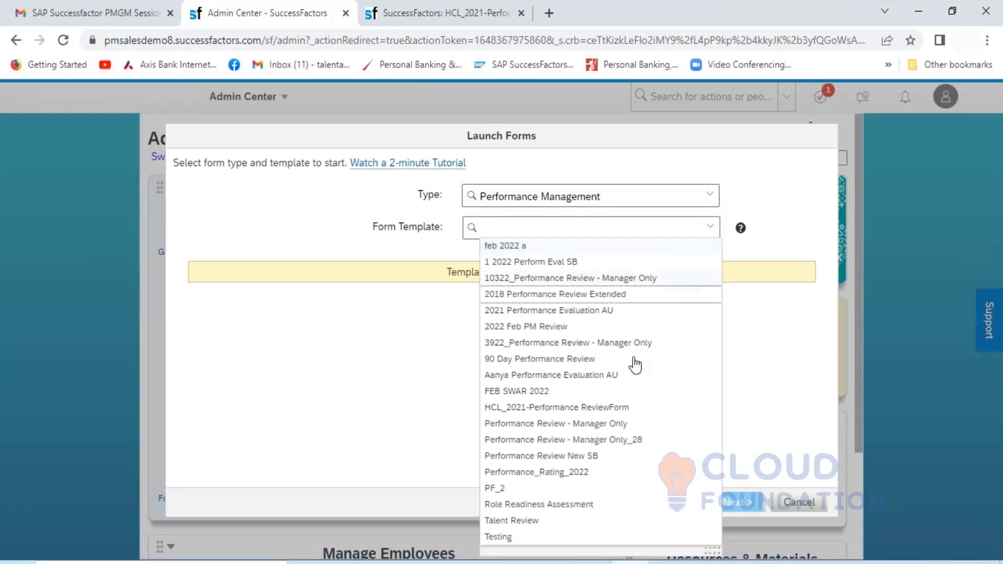
left_click(546, 408)
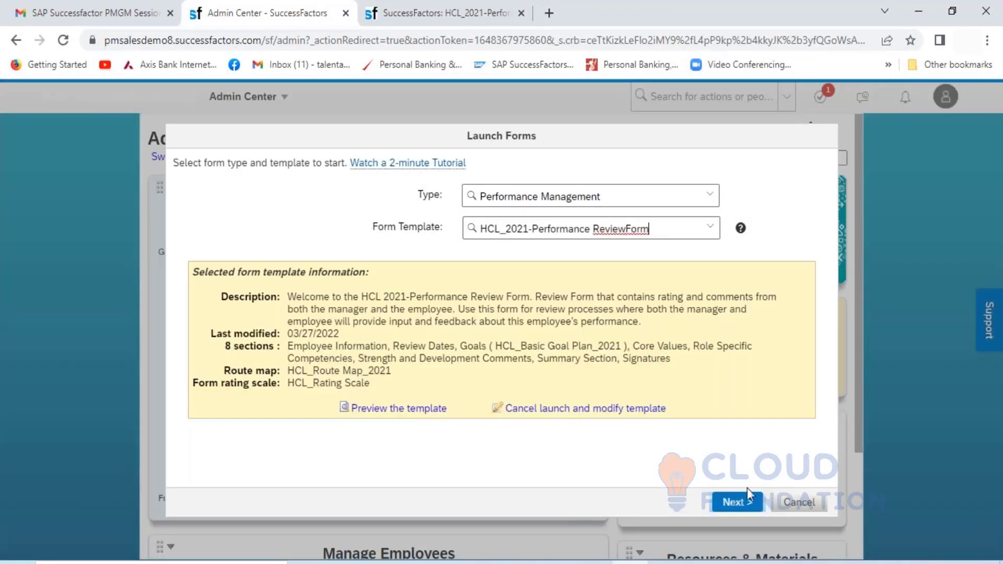
left_click(745, 509)
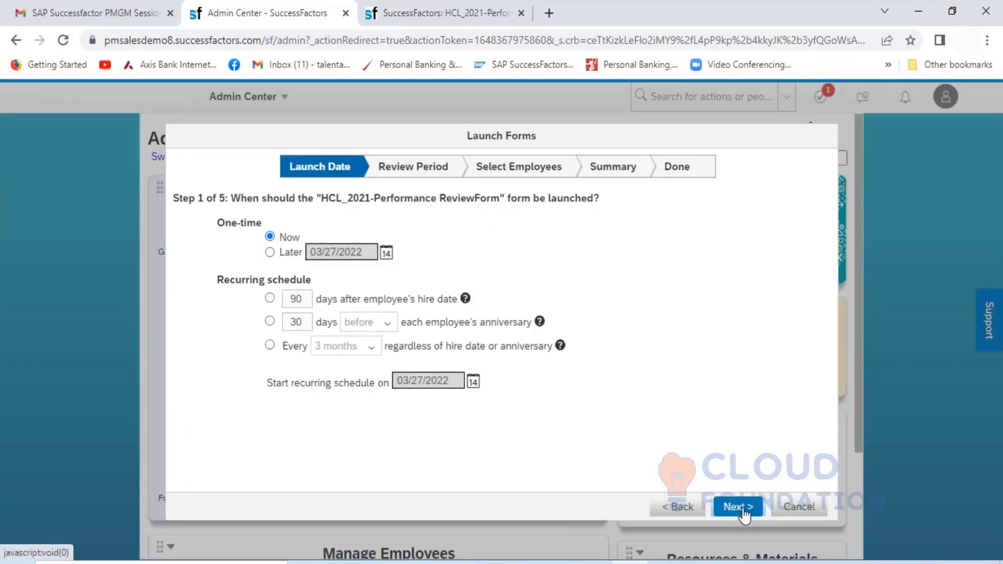
left_click(745, 509)
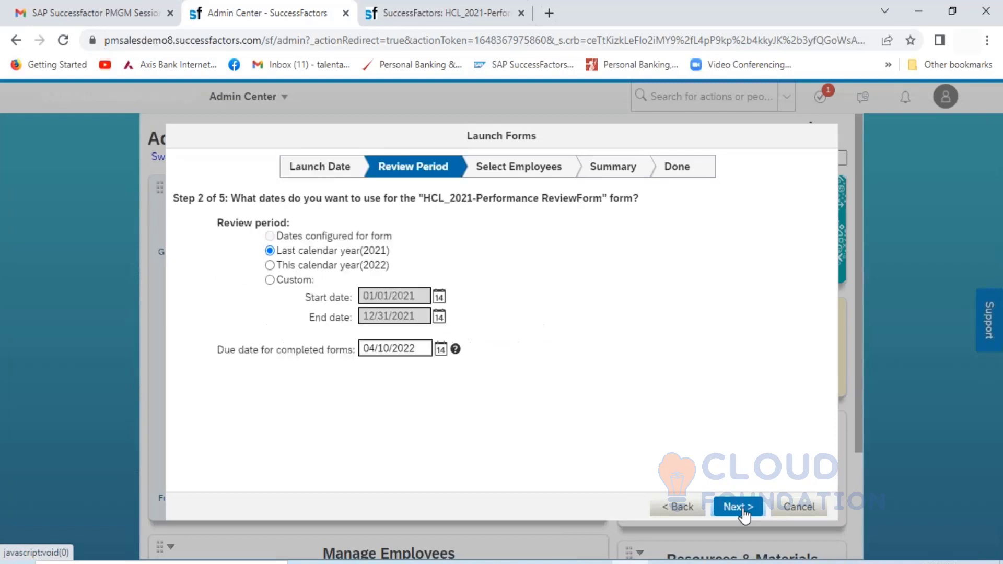
Choose a custom review period for the form and set its start date to 04/01/2021.
left_click(270, 281)
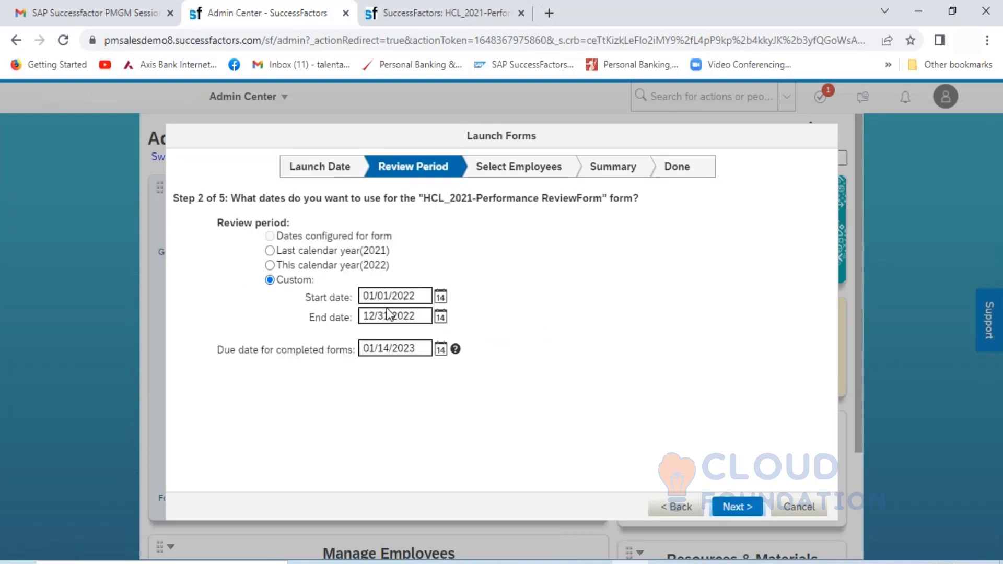
left_click(440, 299)
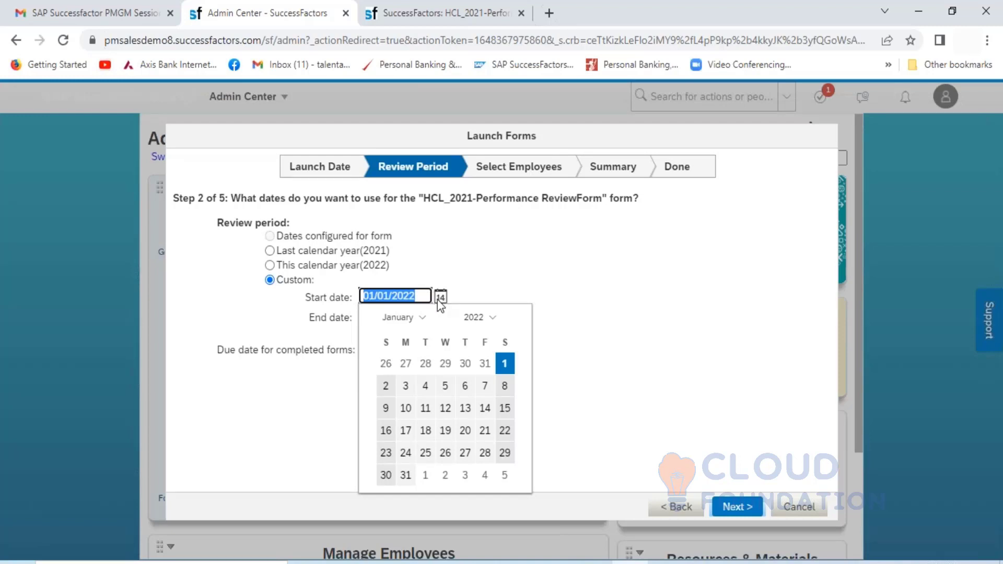
left_click(492, 319)
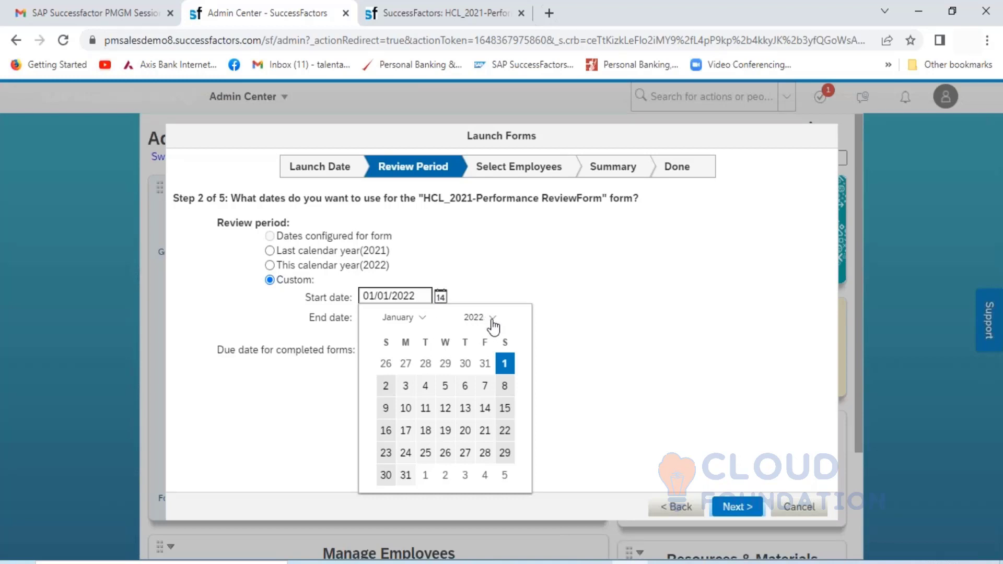
left_click(478, 318)
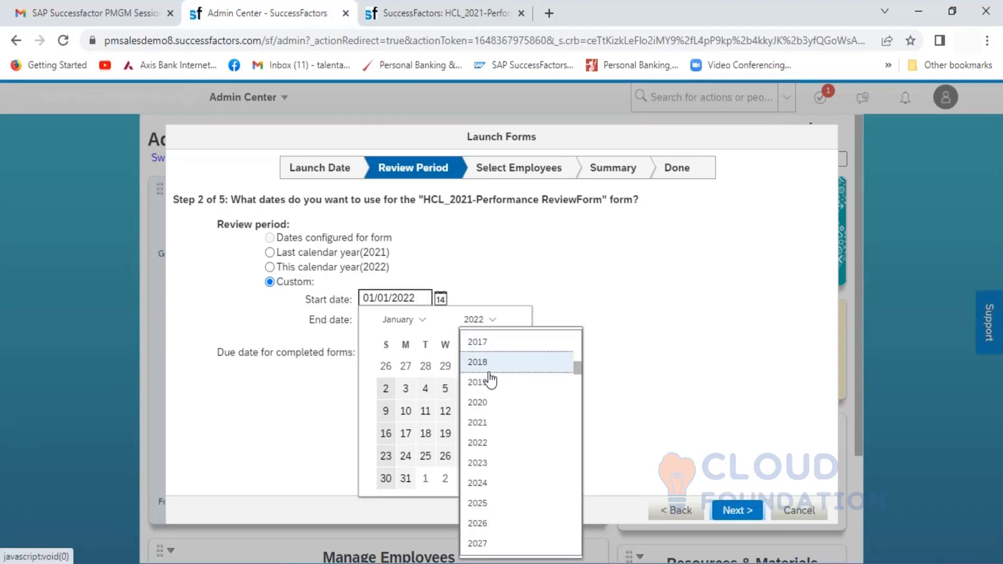
left_click(483, 422)
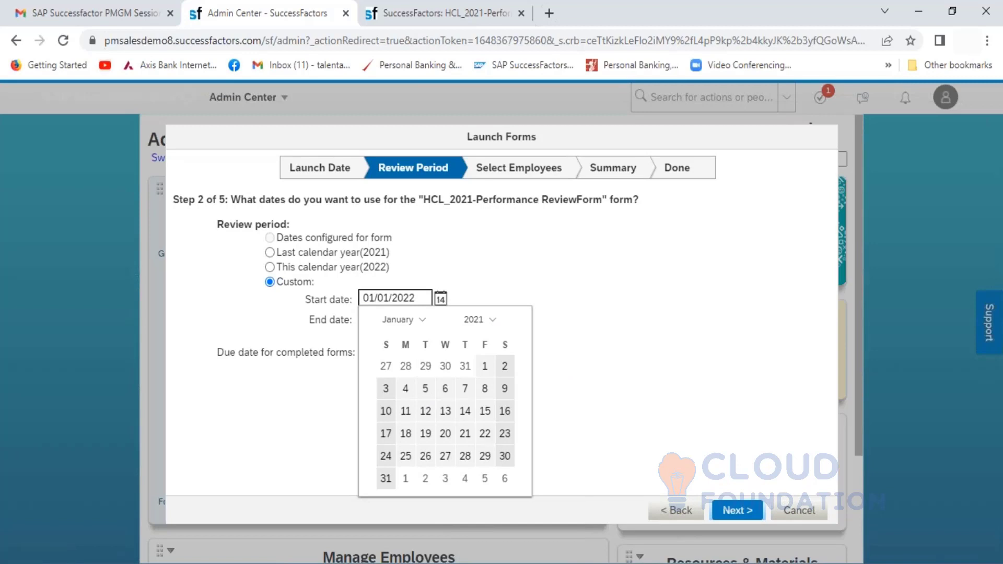
left_click(413, 322)
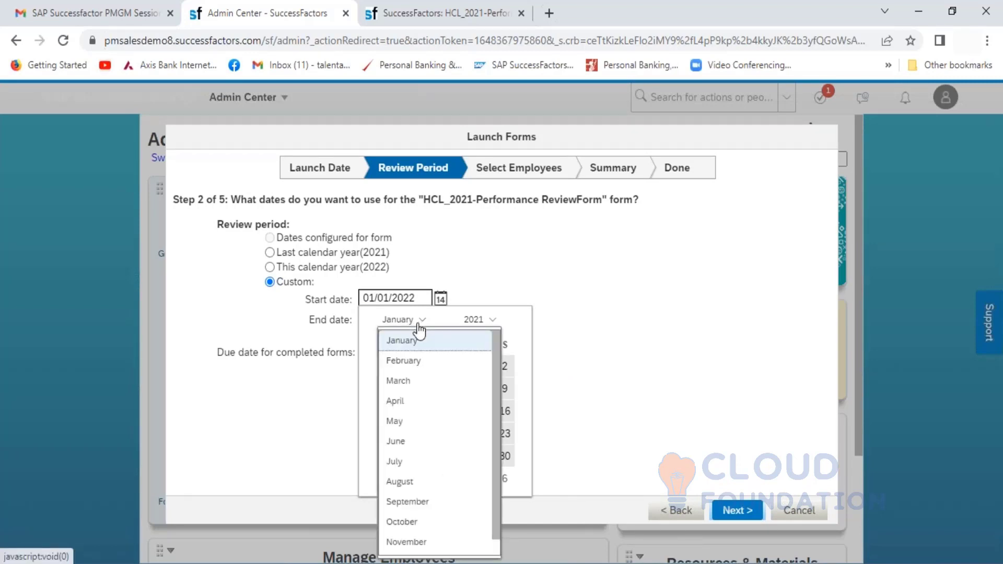
left_click(402, 405)
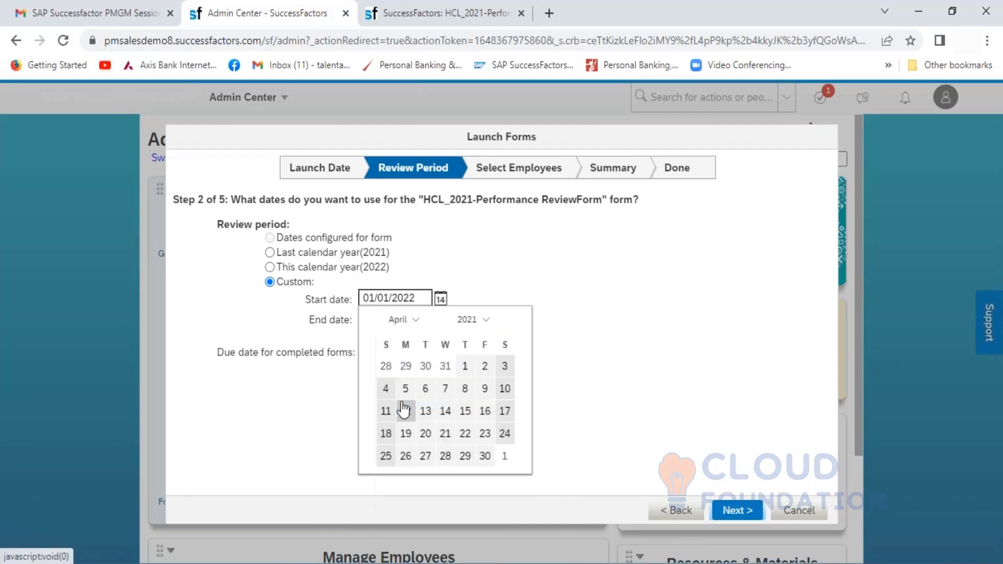
left_click(465, 365)
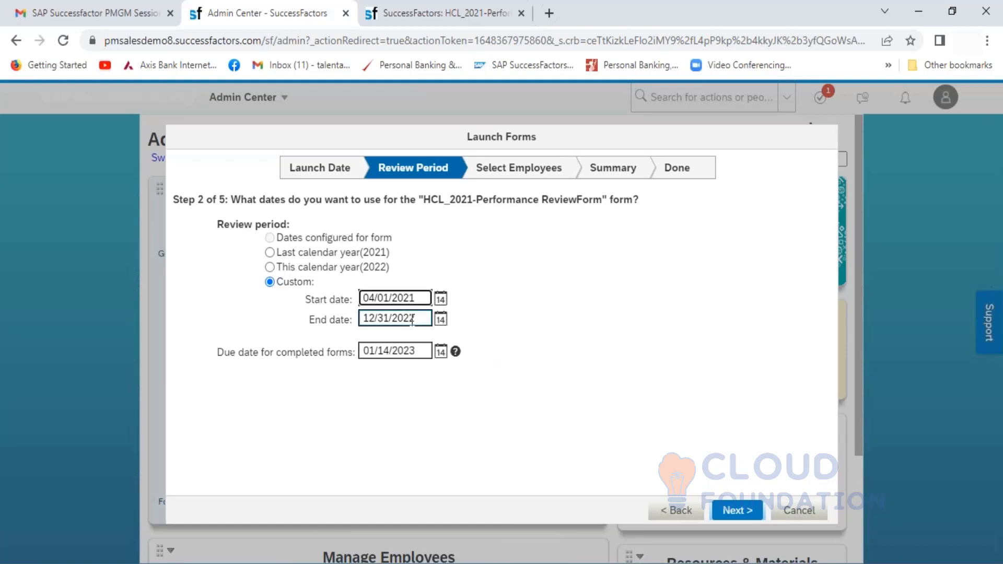
Set the review period's end date to 03/31/2022 and continue to the employee selection.
left_click(394, 318)
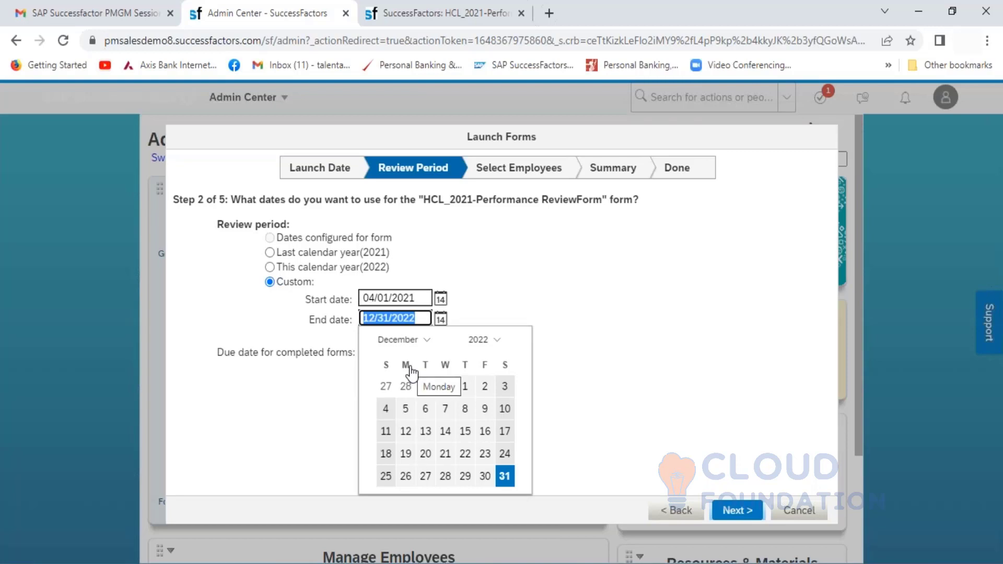
type("03")
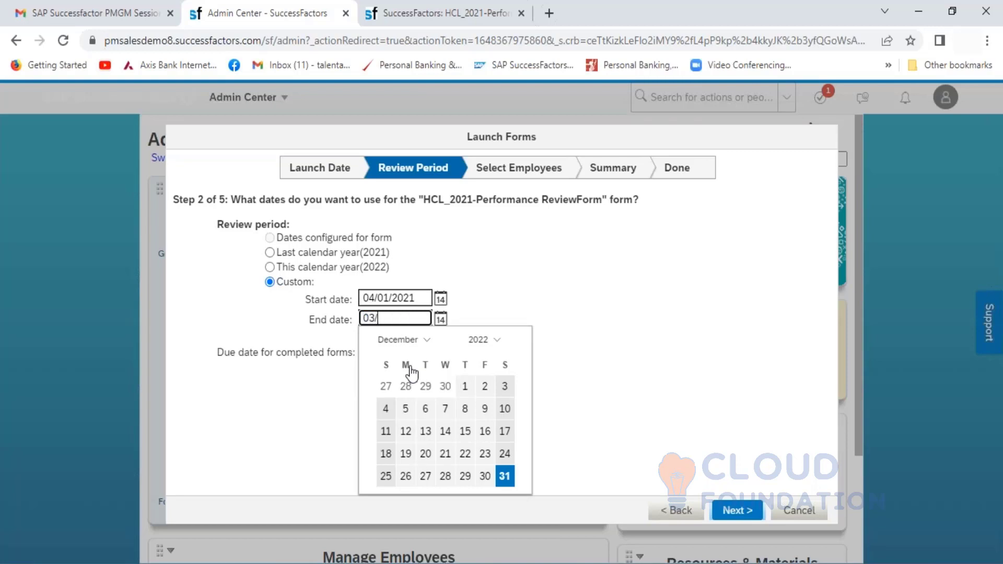
type("/31/2022")
left_click(601, 294)
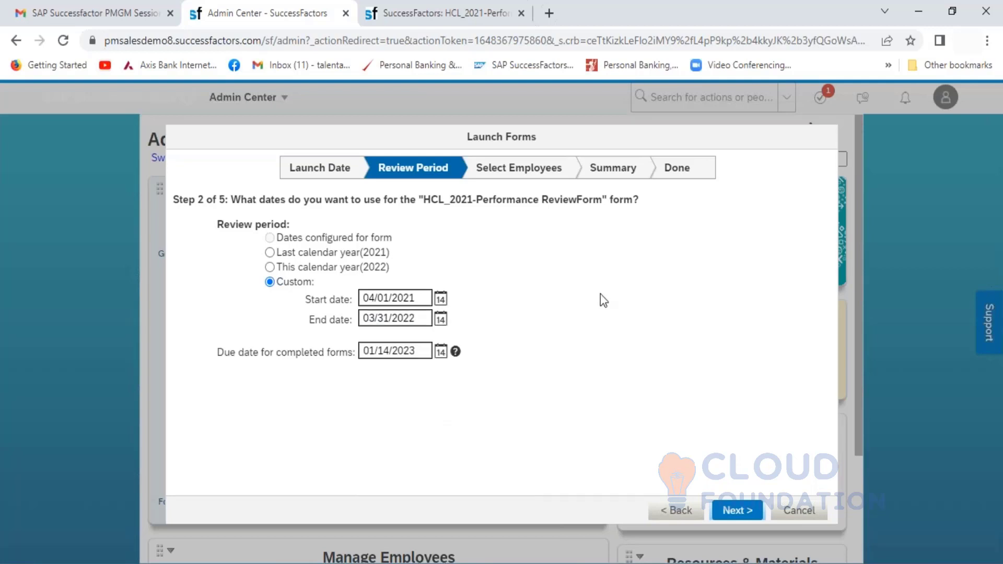
left_click(740, 512)
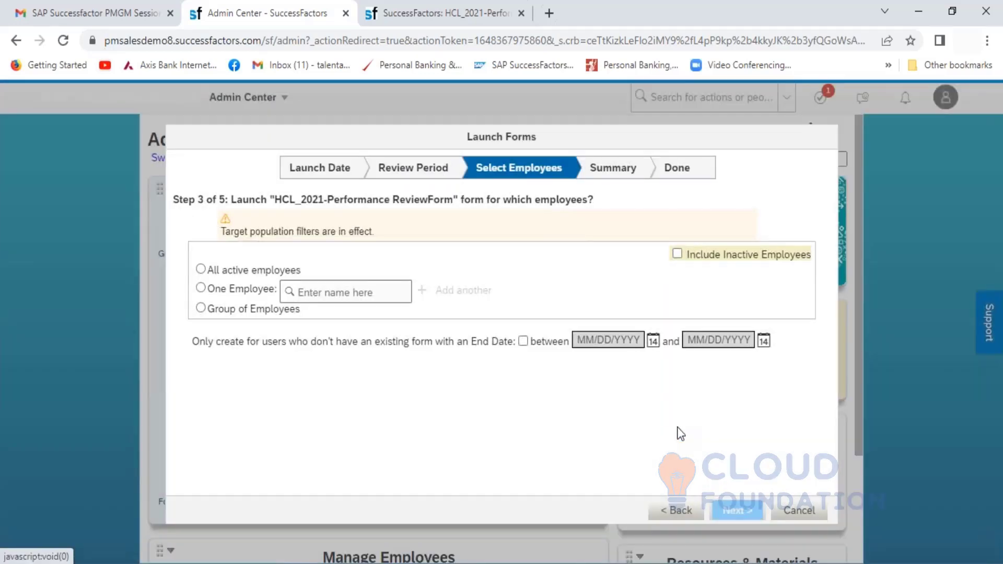
Restrict the launch to one employee, the SVP Operations & Maintenance employee in Kuala Lumpur, and continue to the summary.
left_click(201, 288)
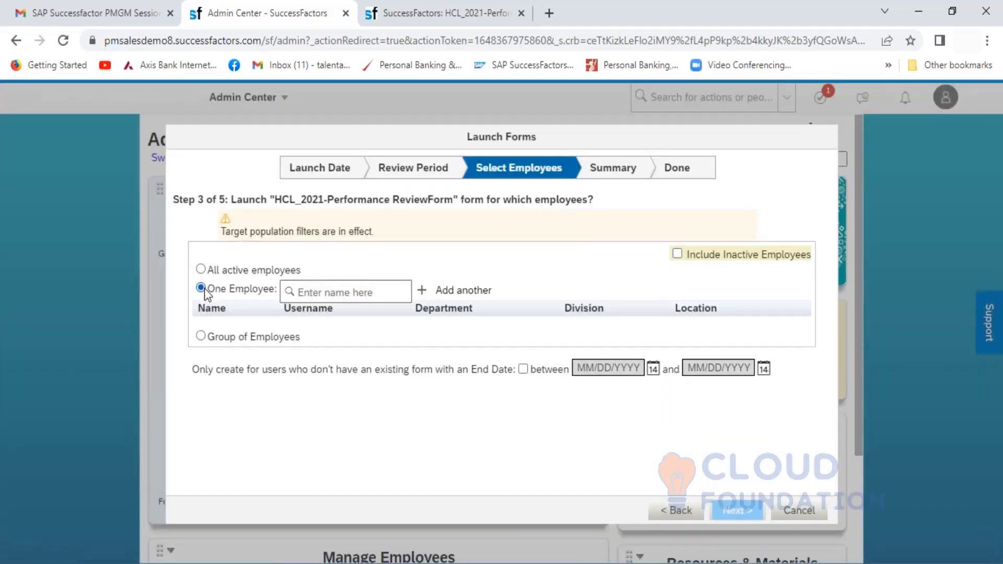
left_click(318, 291)
type("Ahmad")
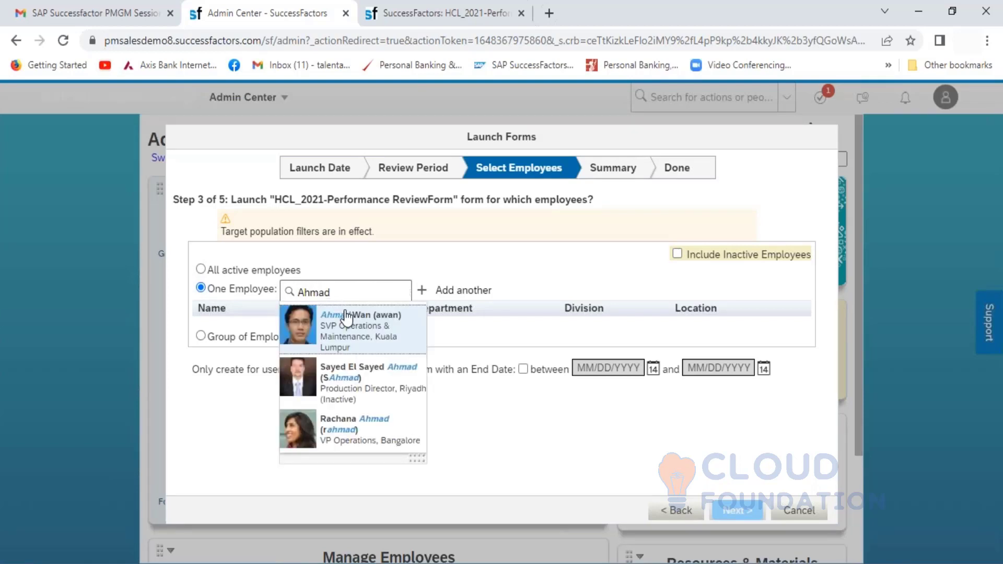
left_click(346, 333)
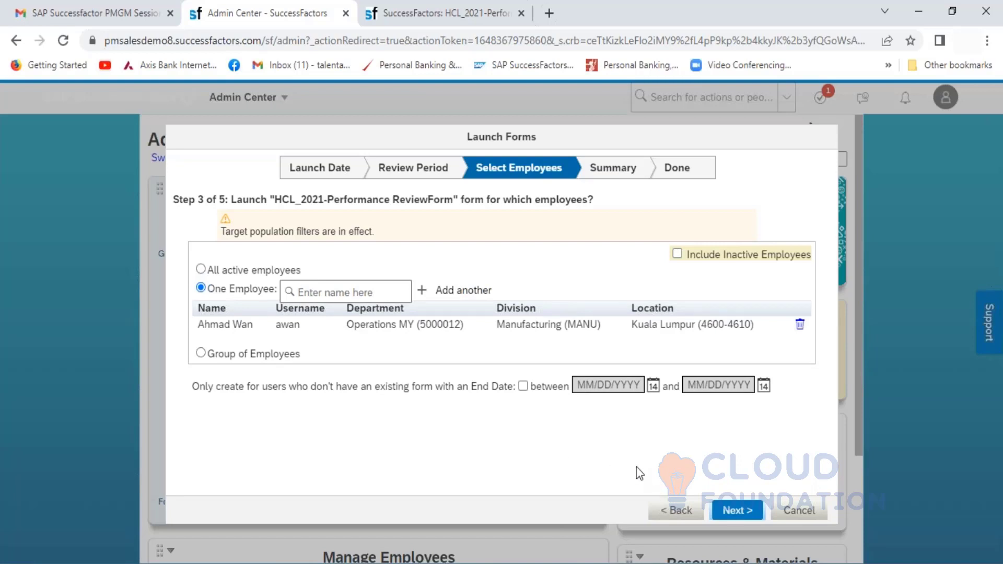
left_click(731, 512)
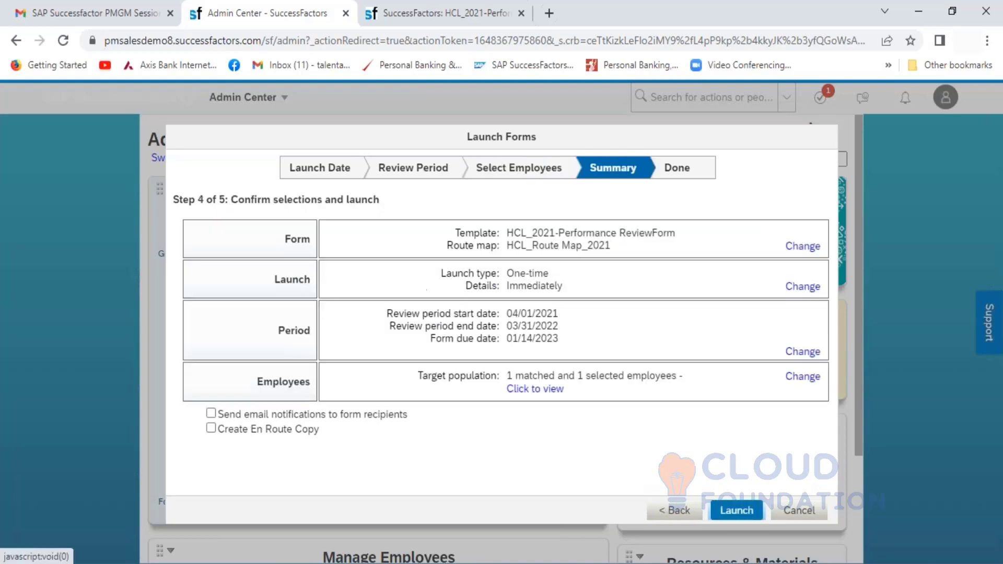
Check the matched employees list, then launch the form and confirm the launch.
left_click(548, 391)
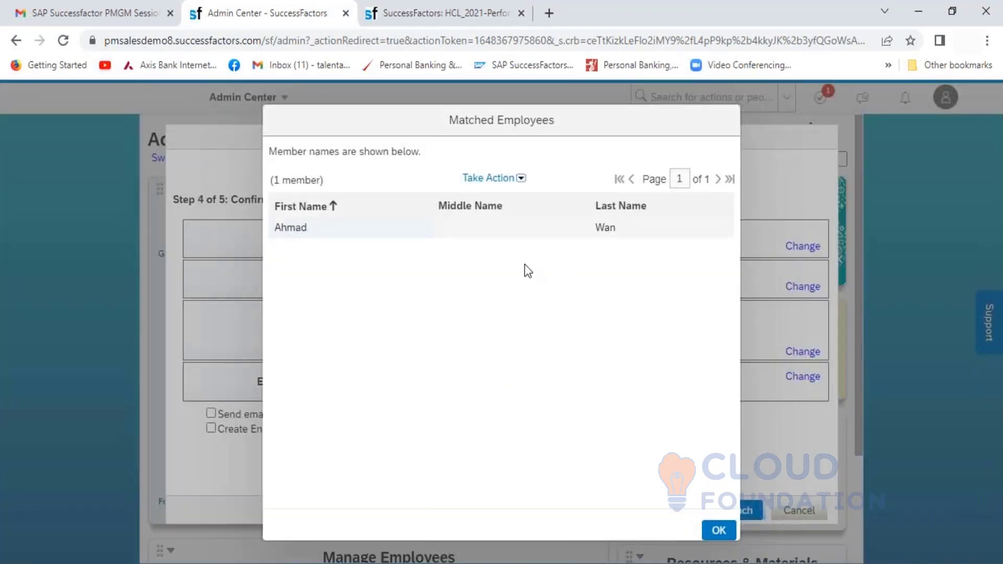
left_click(719, 529)
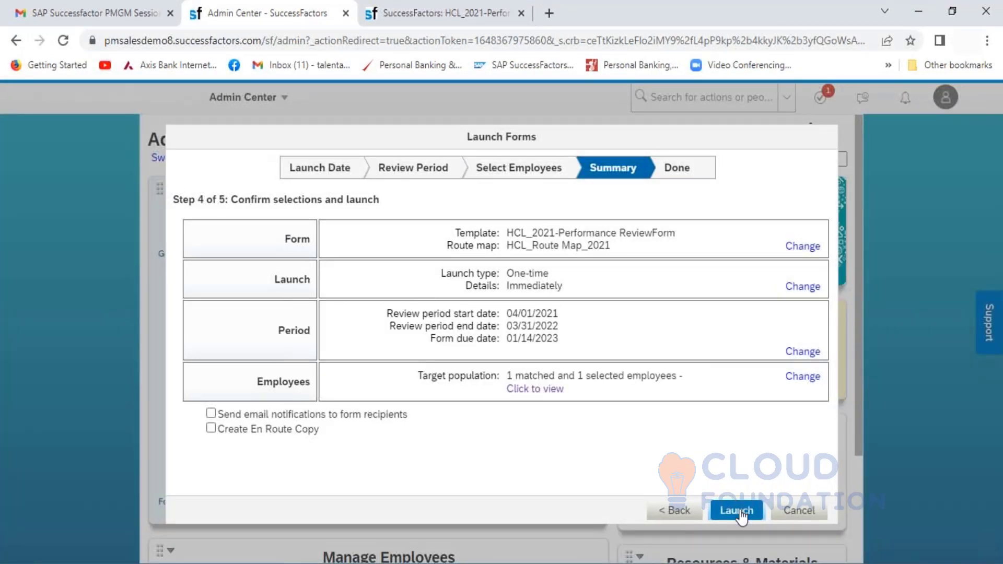
left_click(737, 512)
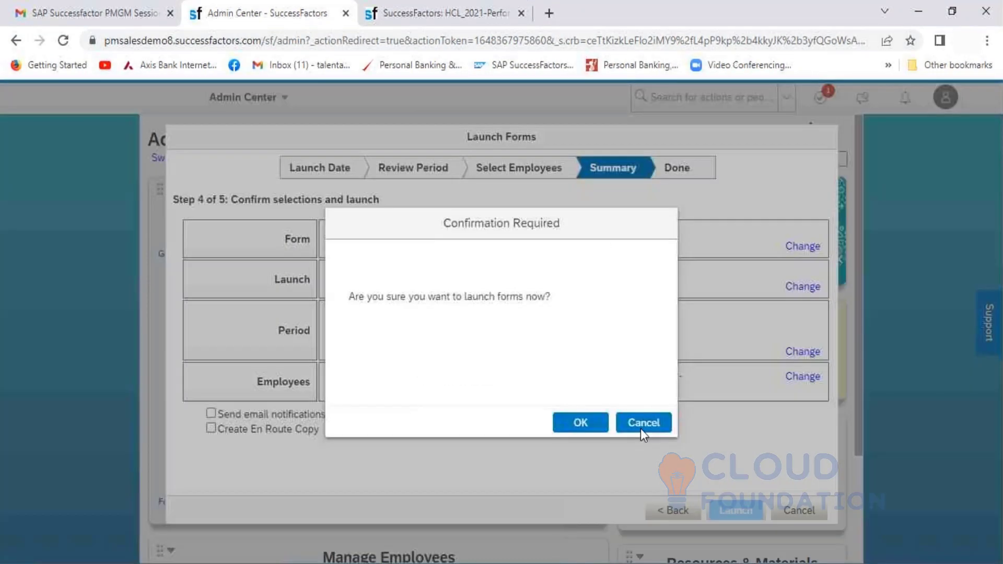
left_click(578, 423)
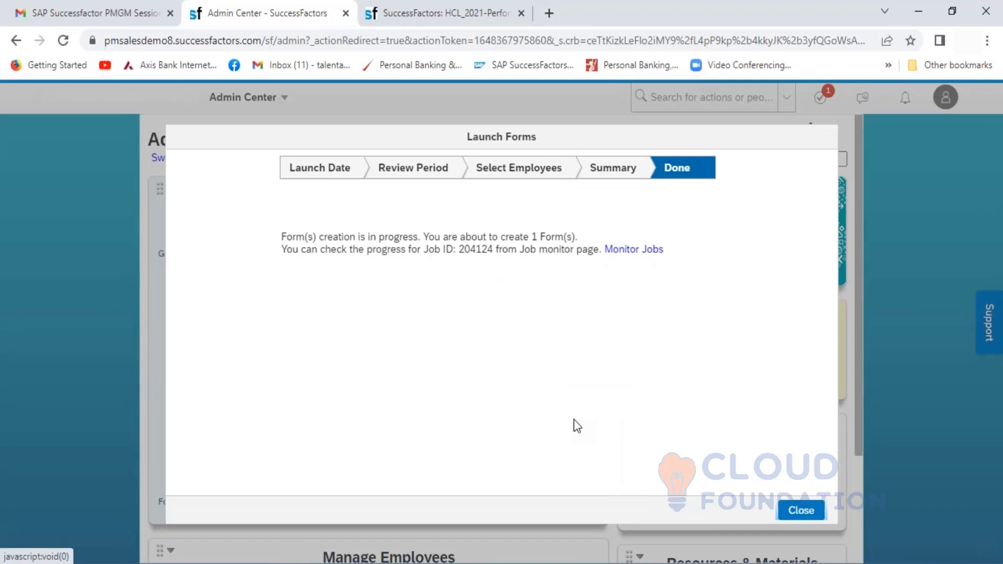
Check the form creation job in the Mass Create Form Jobs Monitor, then close the monitor and the Launch Forms dialog.
left_click(632, 250)
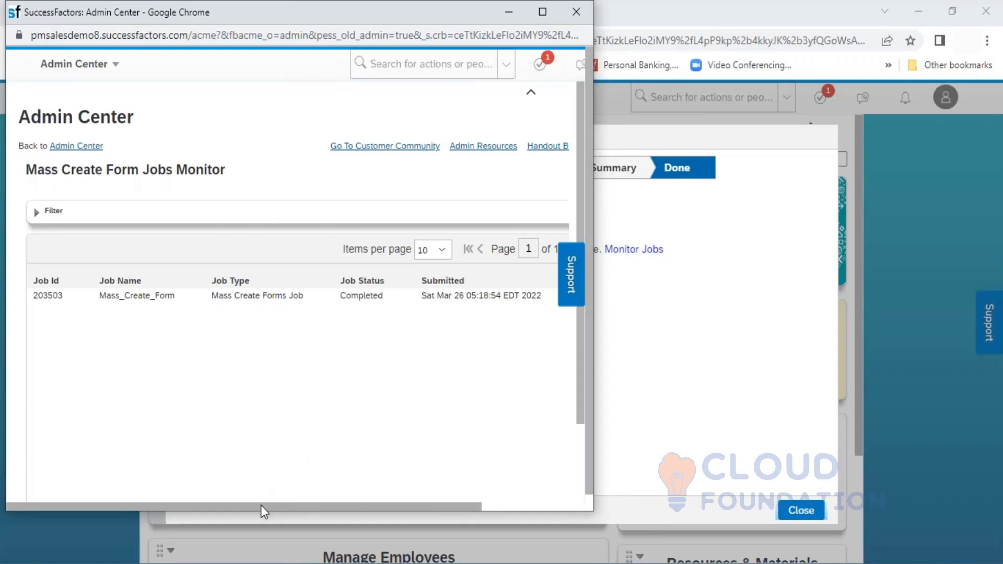
left_click_drag(266, 503, 231, 465)
left_click(572, 15)
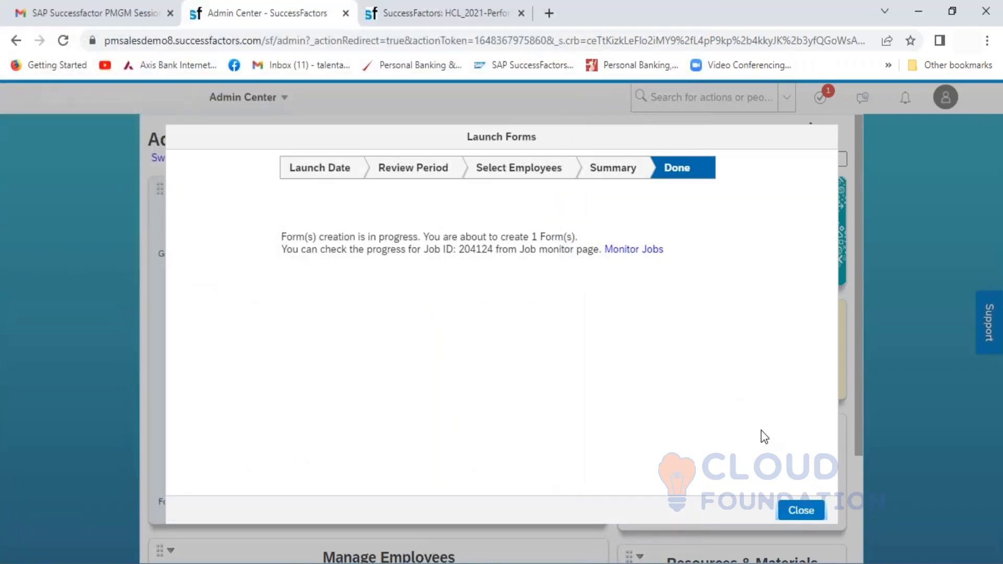
left_click(797, 513)
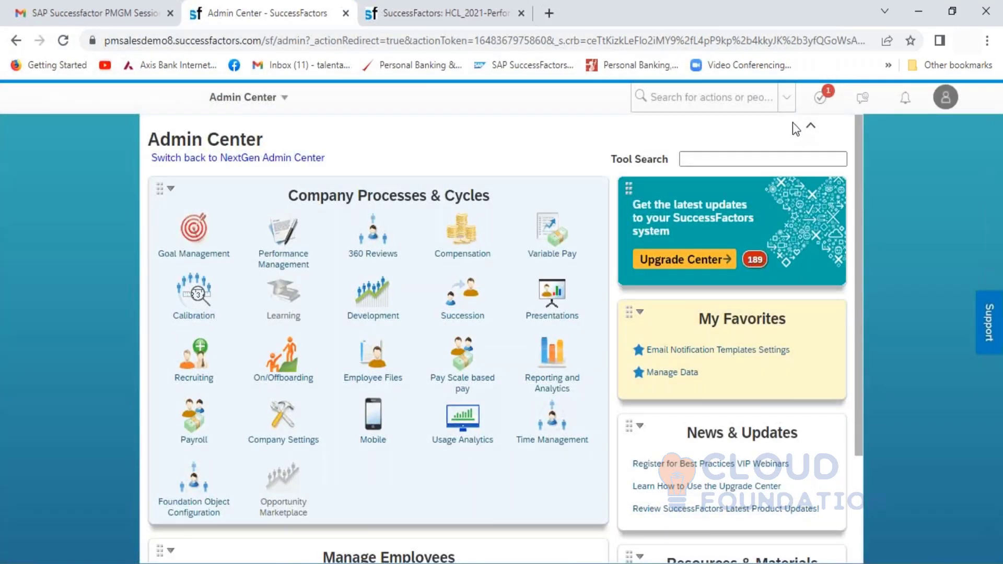
Proxy in as the SVP Operations & Maintenance employee based in Kuala Lumpur.
left_click(943, 99)
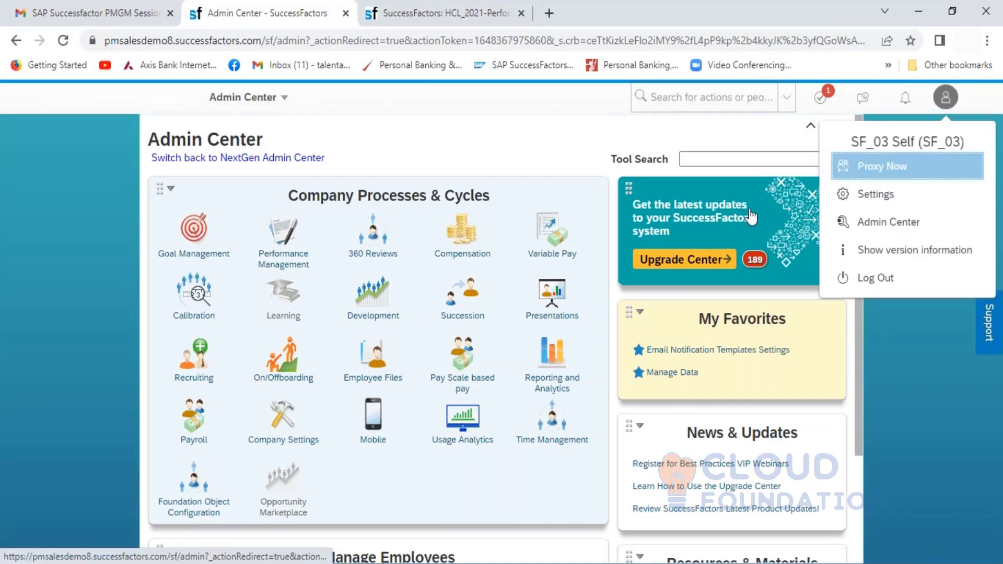
left_click(882, 166)
type("Ahamad")
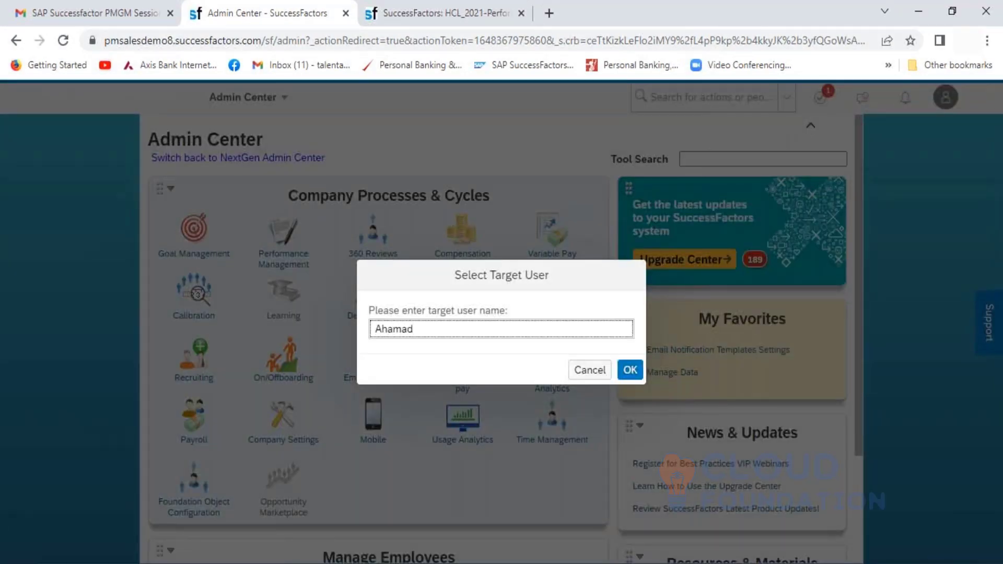
key("BackSpace")
key("BackSpace")
key("BackSpace")
key("BackSpace")
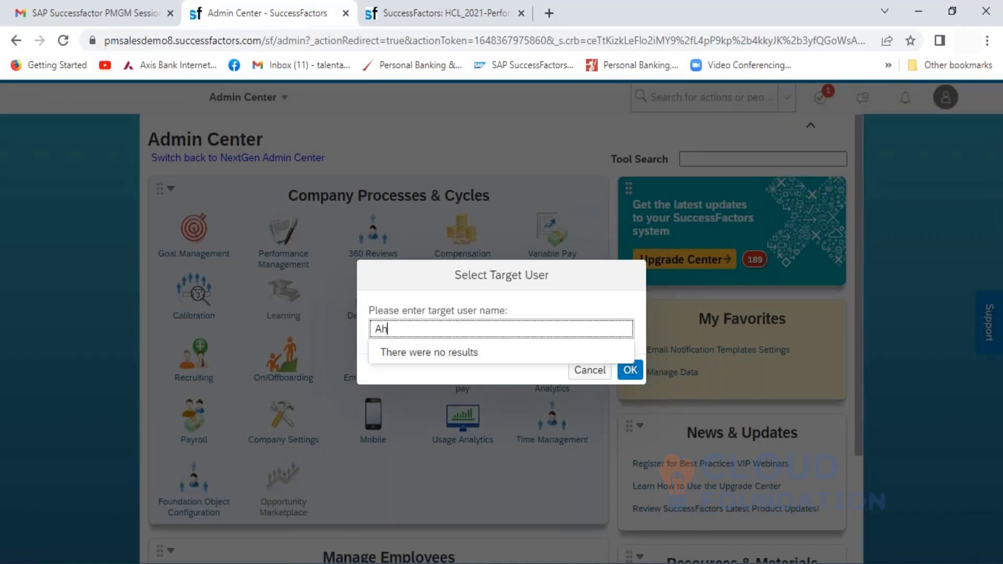
type("mad")
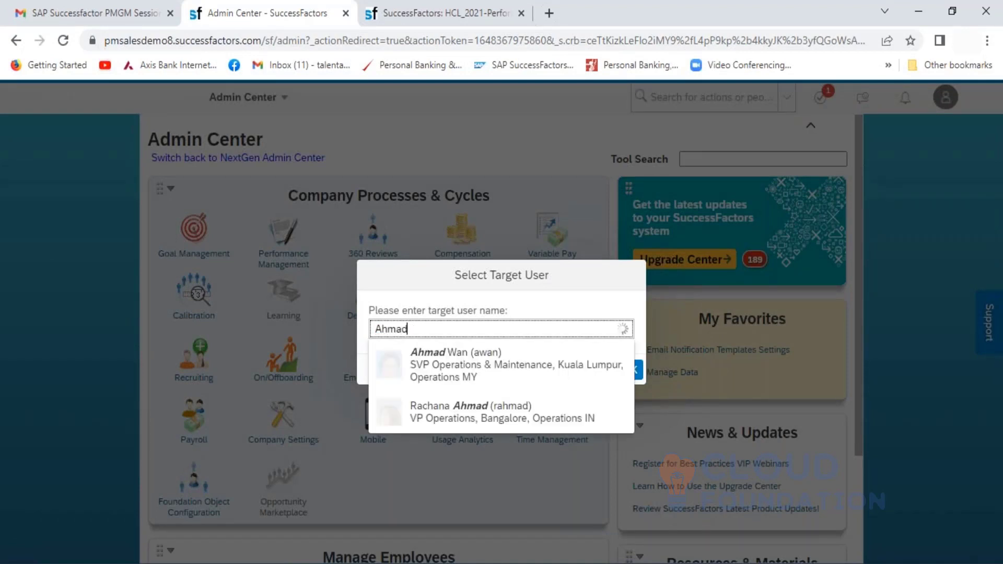
left_click(434, 367)
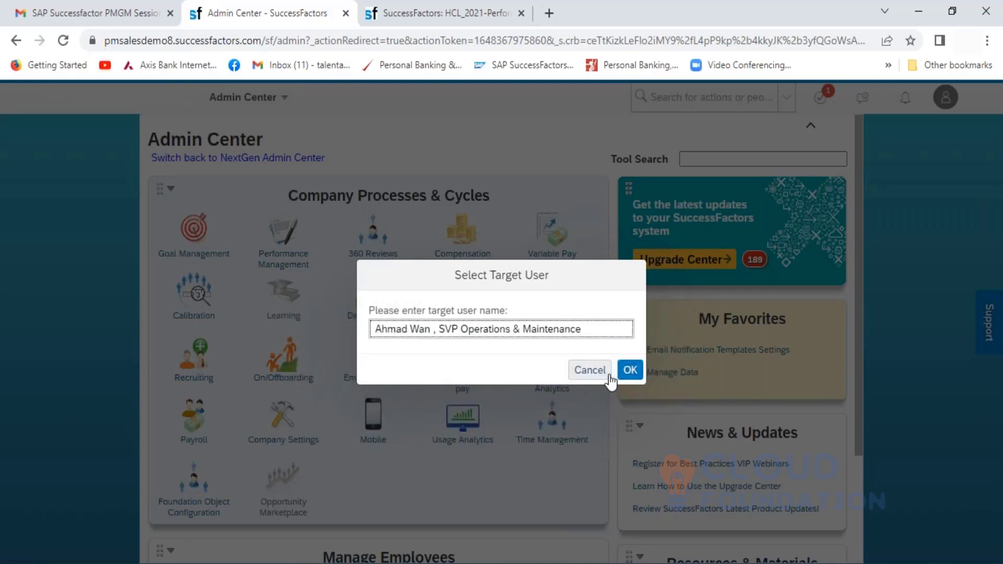
left_click(625, 375)
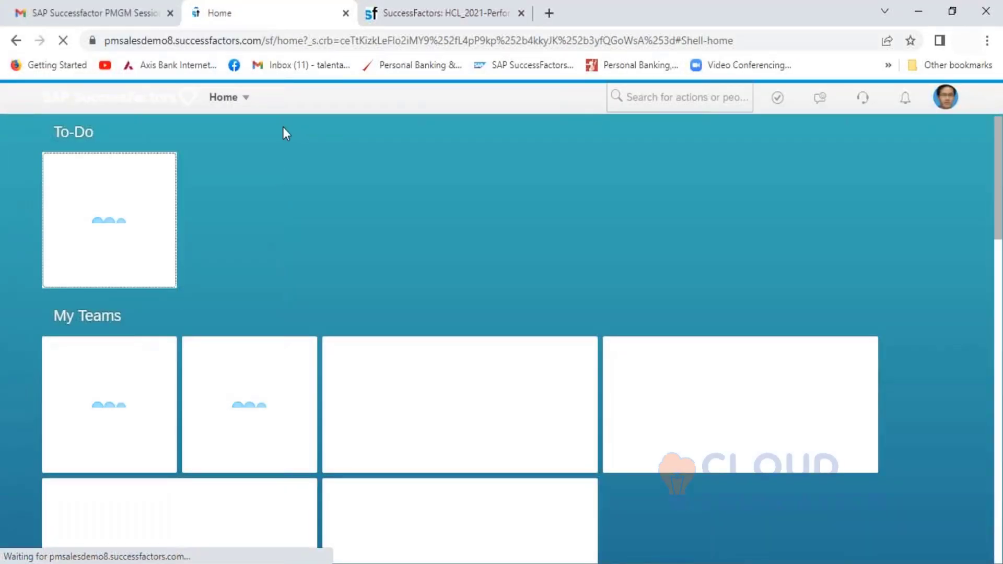
Open the employee's Performances page and reload the In Progress forms inbox.
left_click(246, 100)
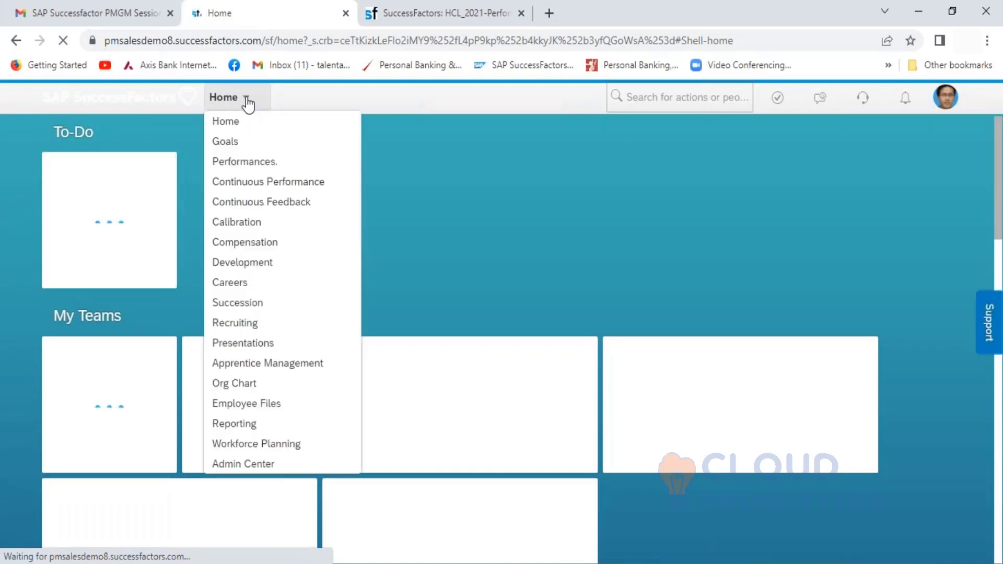
left_click(240, 163)
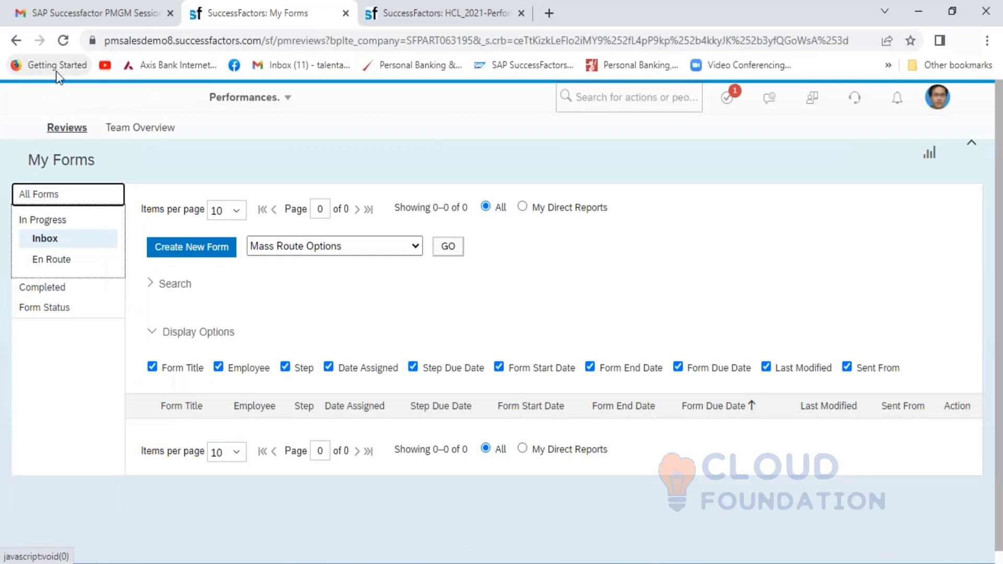
left_click(62, 41)
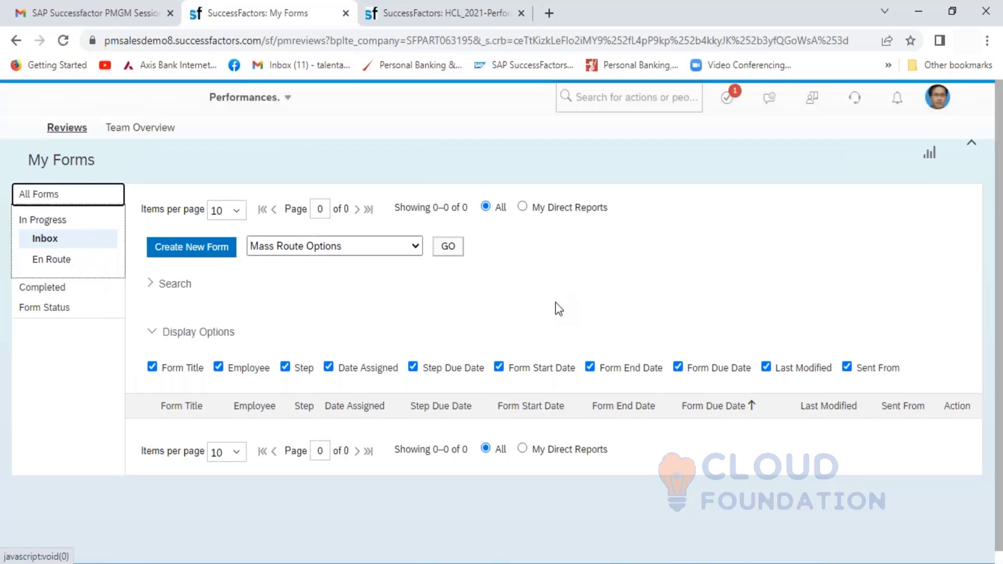
Look for the launched review form under All Forms and In Progress, reloading the All Forms list several times and accepting each resubmission.
left_click(39, 197)
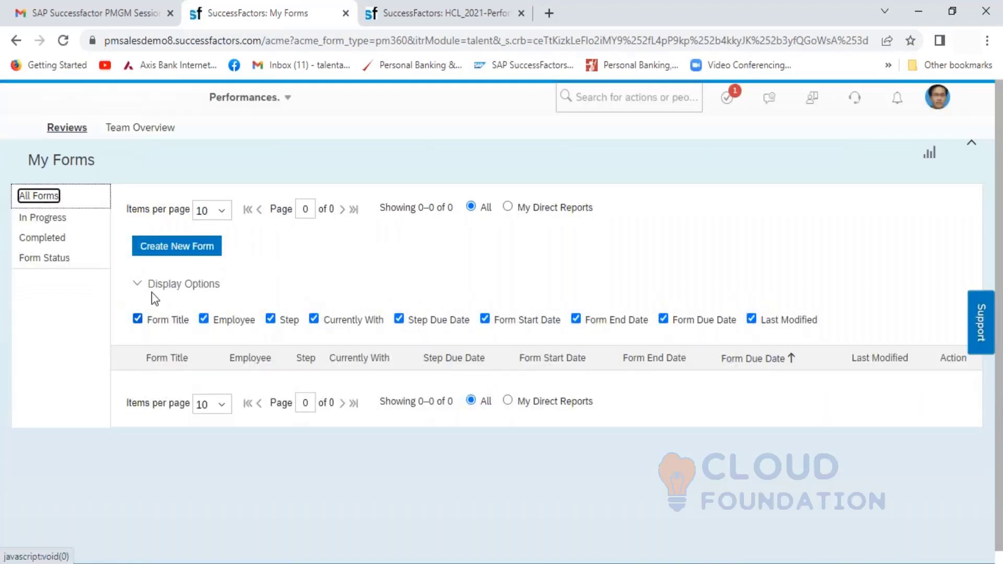
left_click(58, 218)
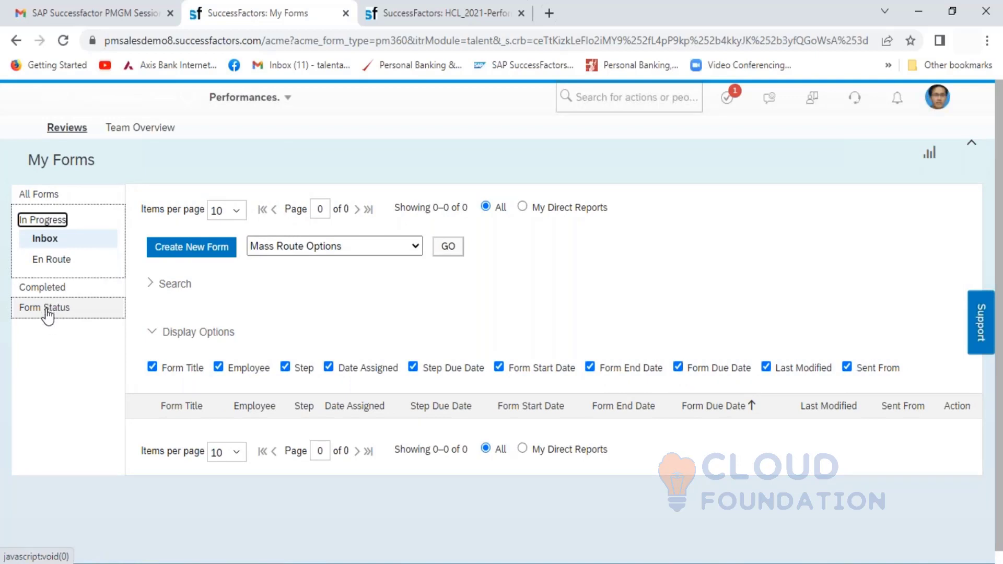
left_click(40, 196)
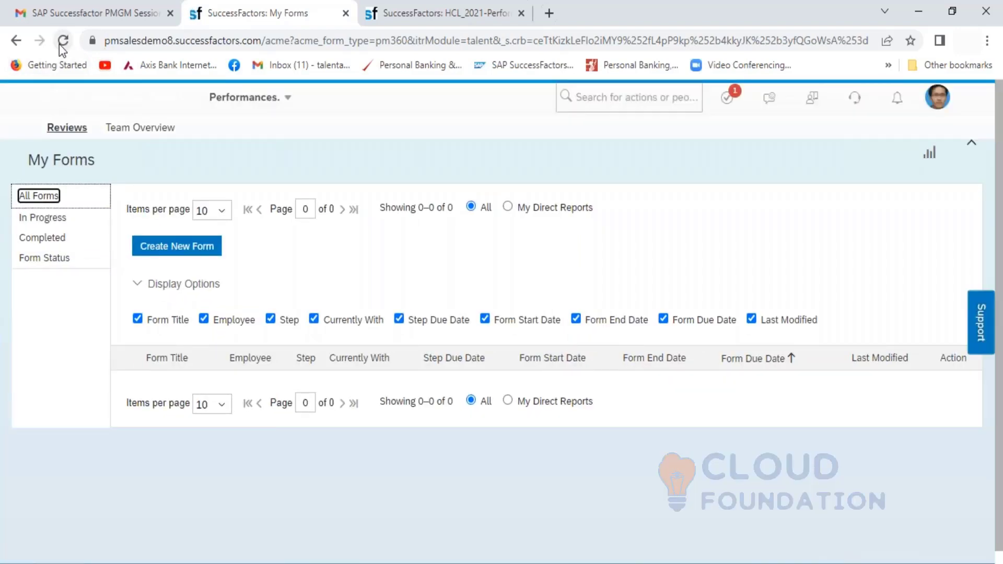
left_click(61, 41)
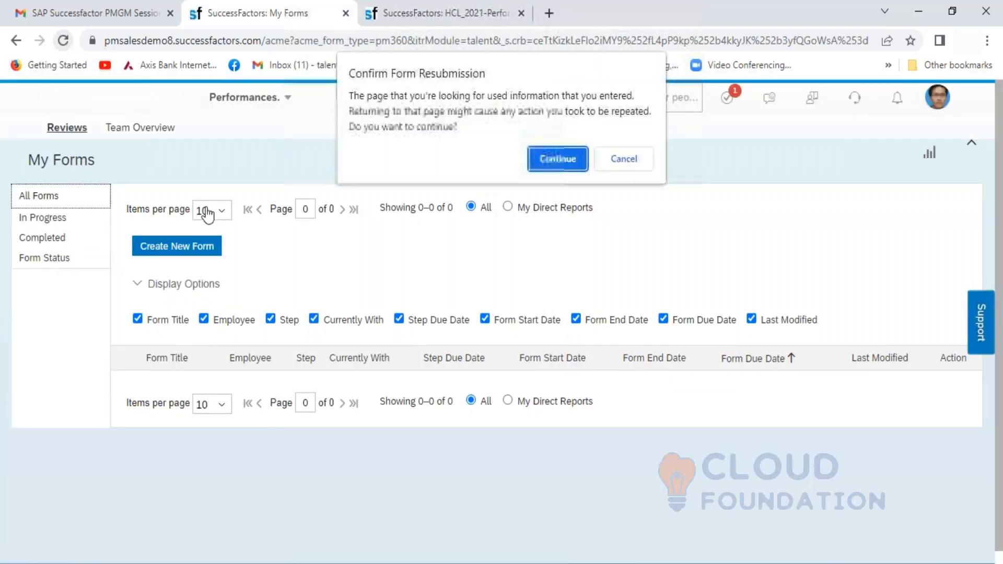
left_click(556, 158)
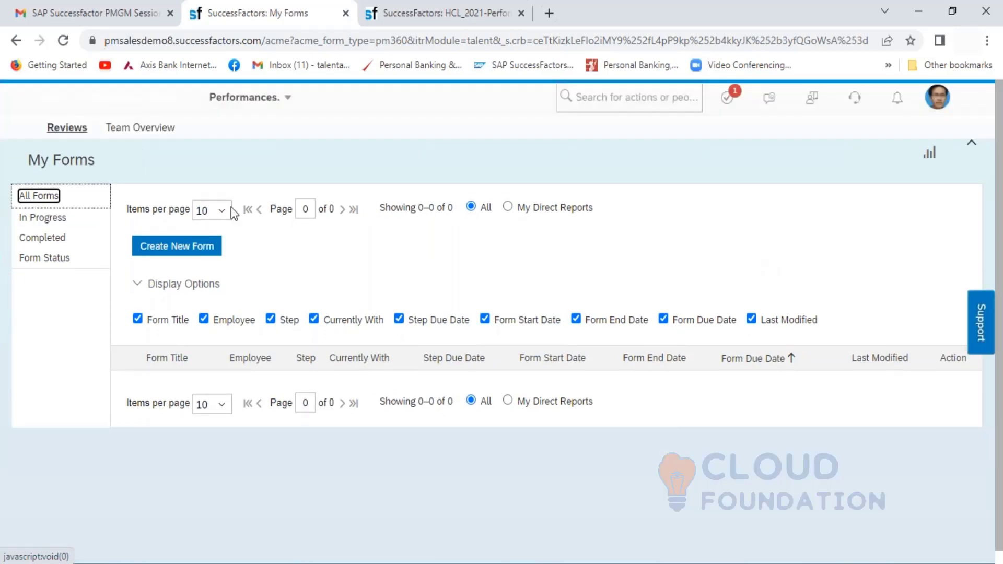
left_click(70, 46)
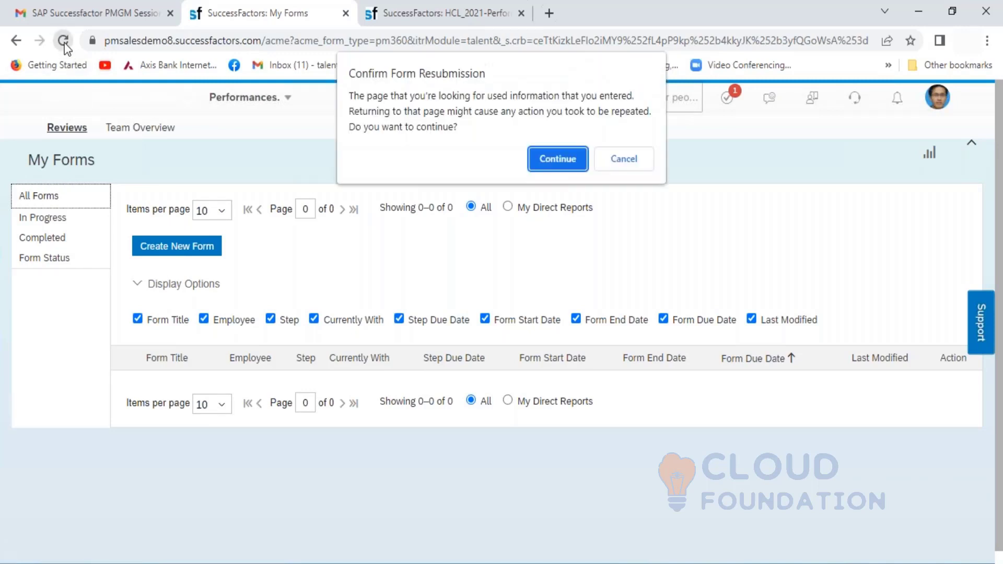
left_click(549, 166)
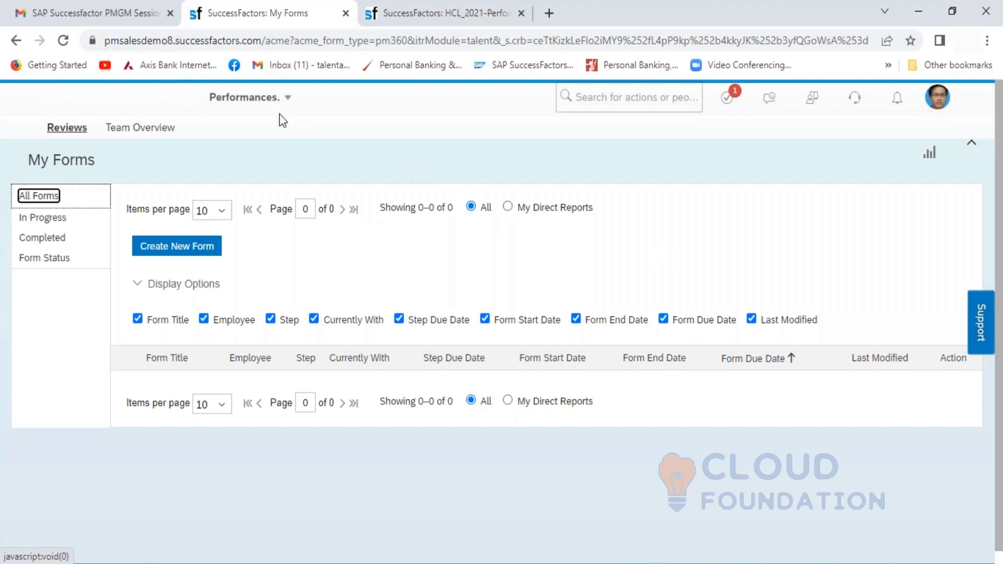
left_click(64, 41)
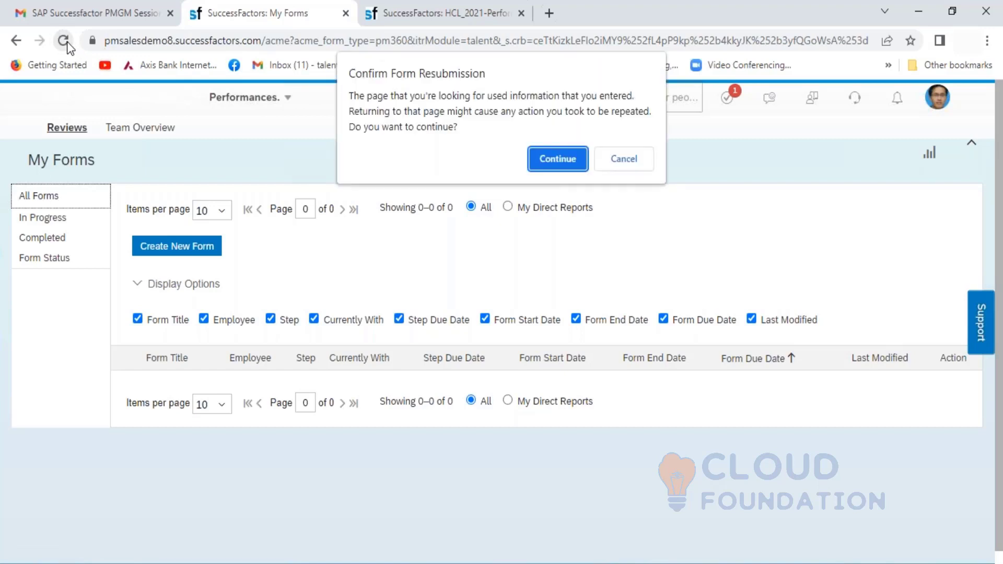
left_click(555, 164)
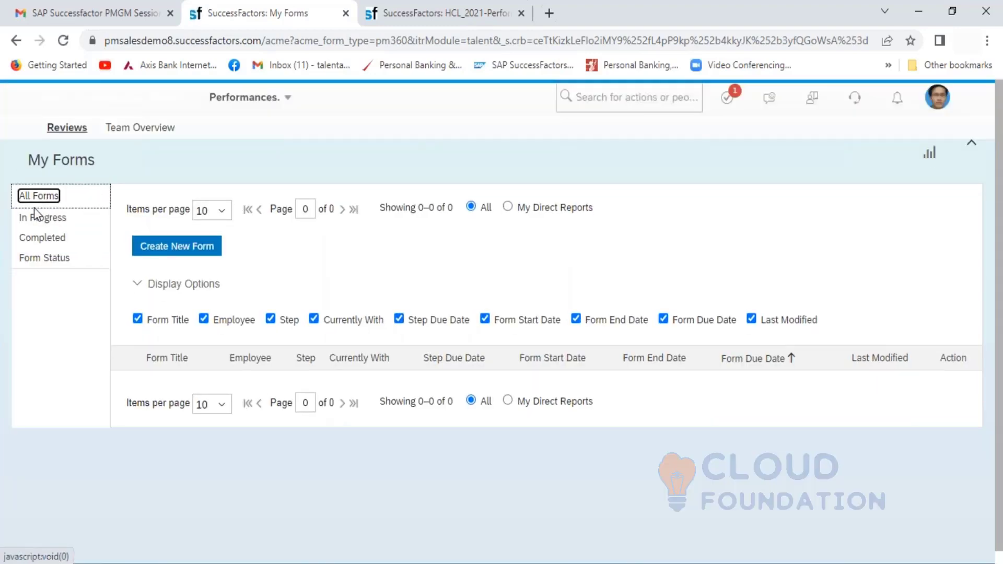
Check the In Progress inbox again for the launched form and reload it, accepting the form resubmission.
left_click(37, 216)
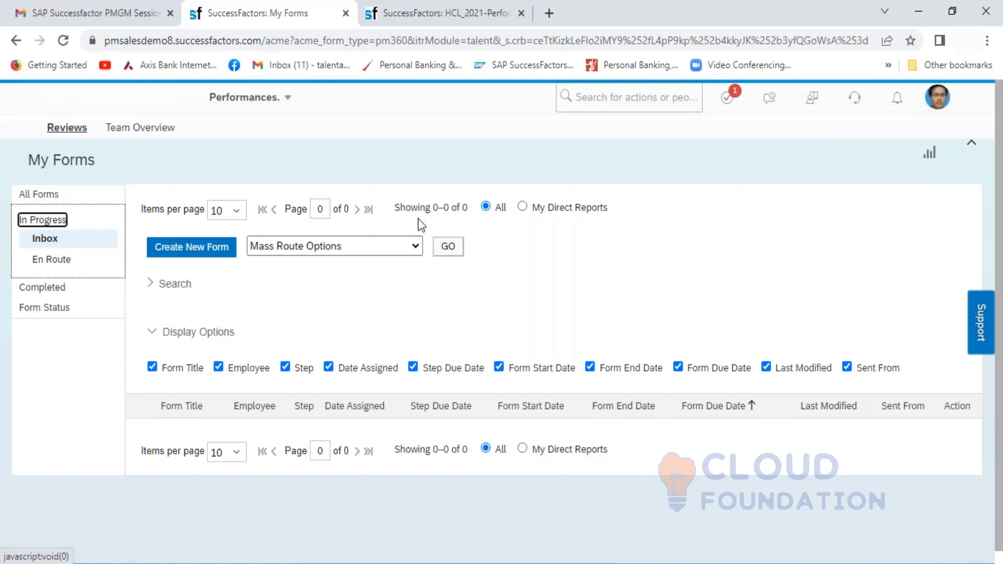
left_click(63, 41)
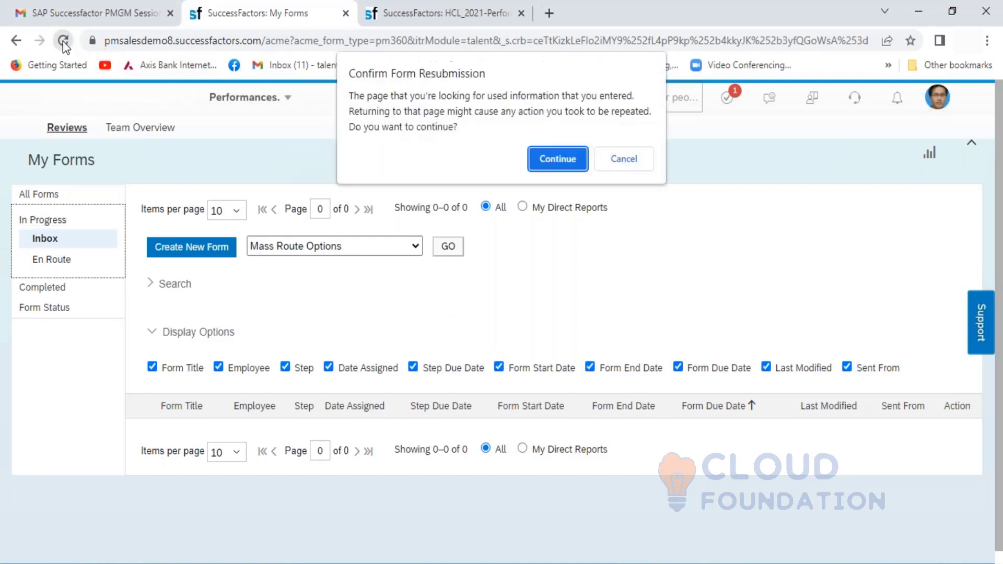
left_click(549, 159)
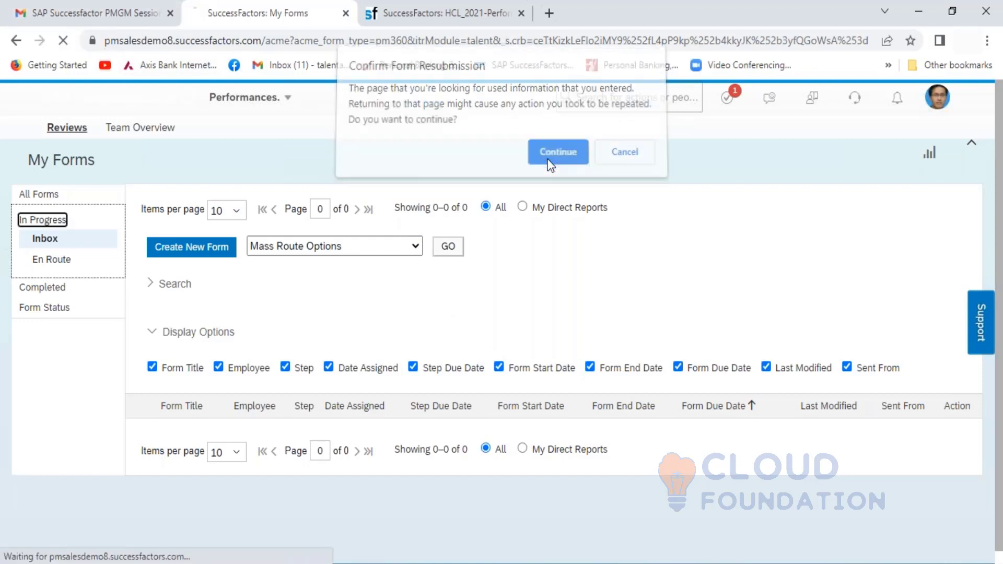